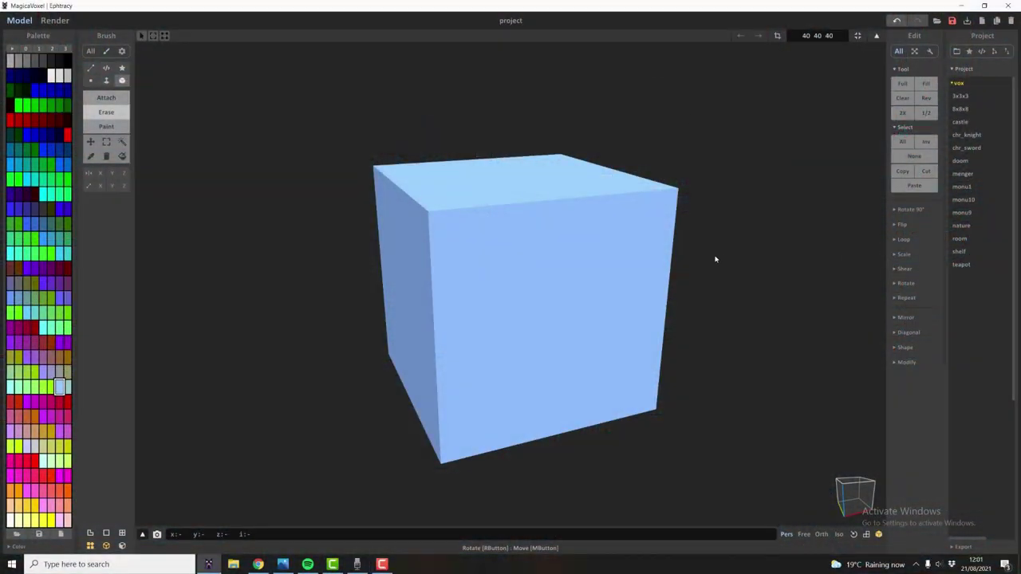
- Delete all voxels of the default 40 × 40 × 40 cube so the modelling volume is empty
mouse_move(715, 258)
right_mouse_down()
mouse_move(715, 269)
mouse_move(730, 264)
mouse_move(604, 258)
mouse_move(710, 257)
right_mouse_up()
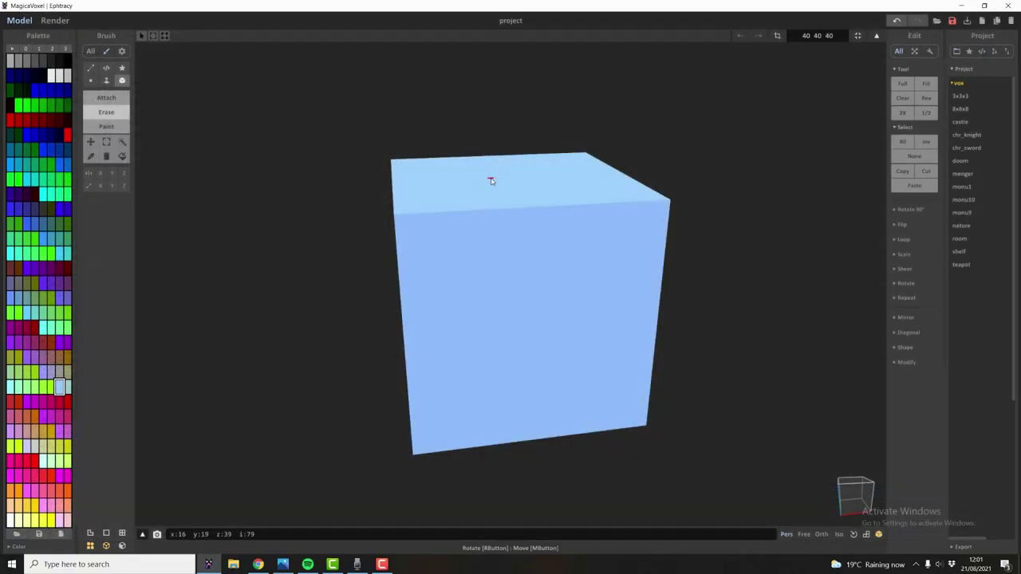
key("Delete")
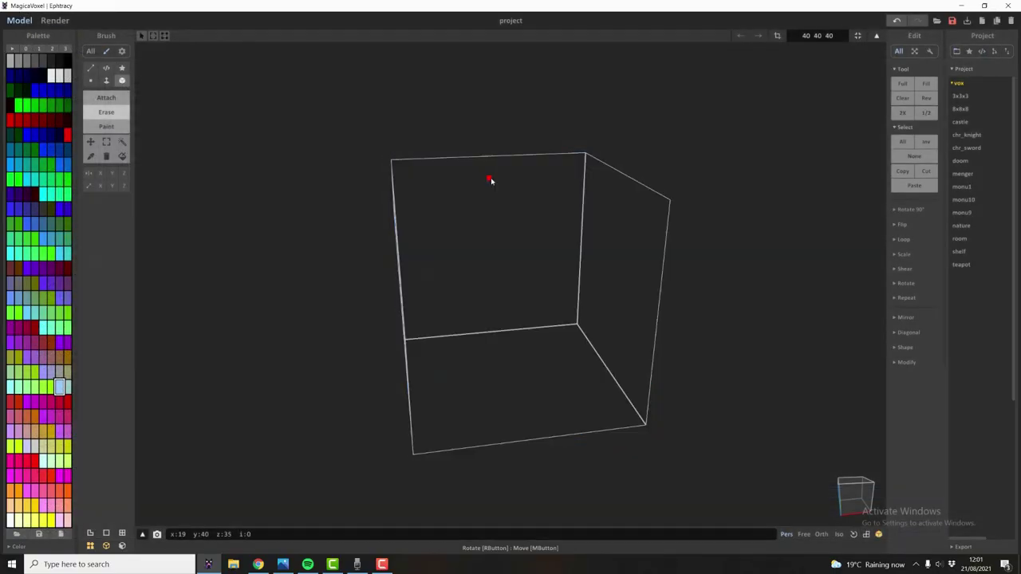
right_click_drag(435, 158, 356, 194)
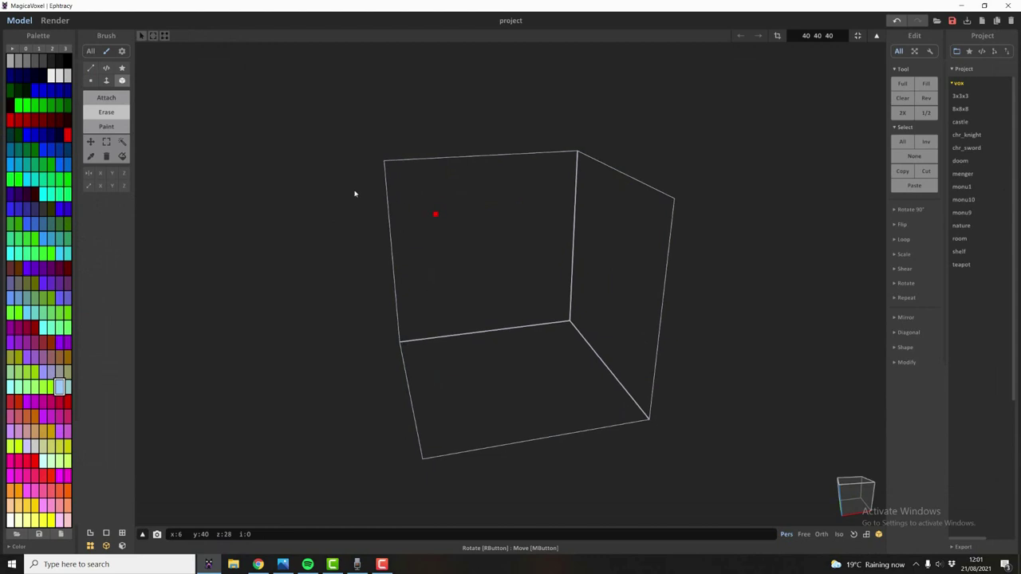
- Load default palette 3 and select the fourth grey swatch in its second row
left_click(67, 51)
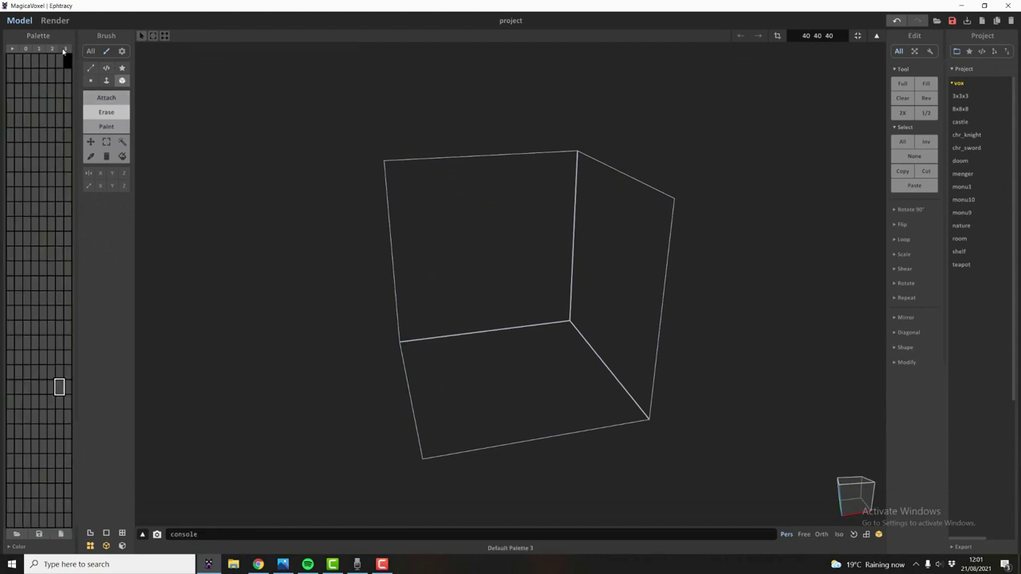
left_click(67, 386)
left_click_drag(74, 414, 68, 505)
left_click(25, 135)
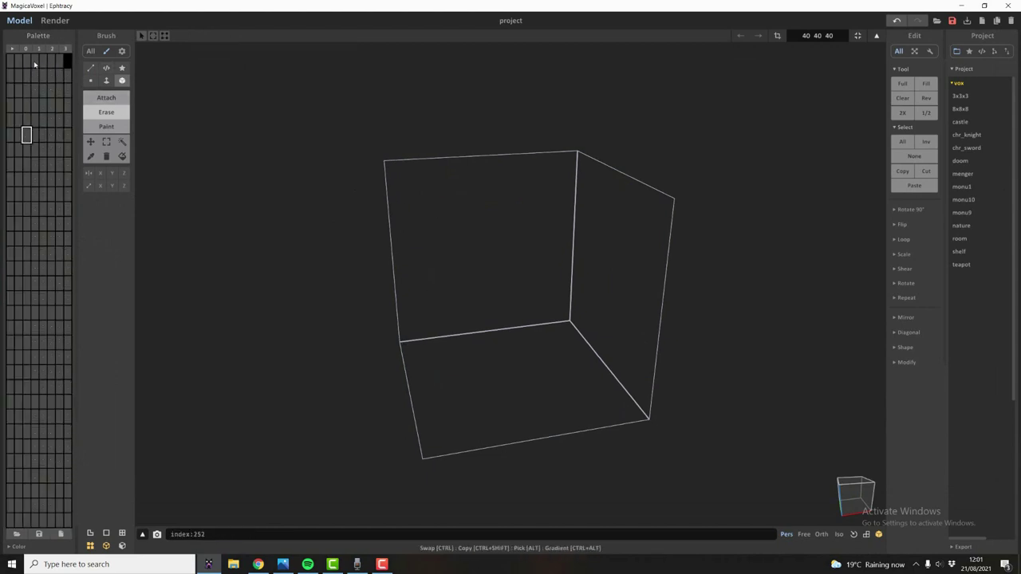
left_click(35, 64)
left_click(34, 91)
left_click(35, 110)
left_click(34, 148)
left_click(35, 65)
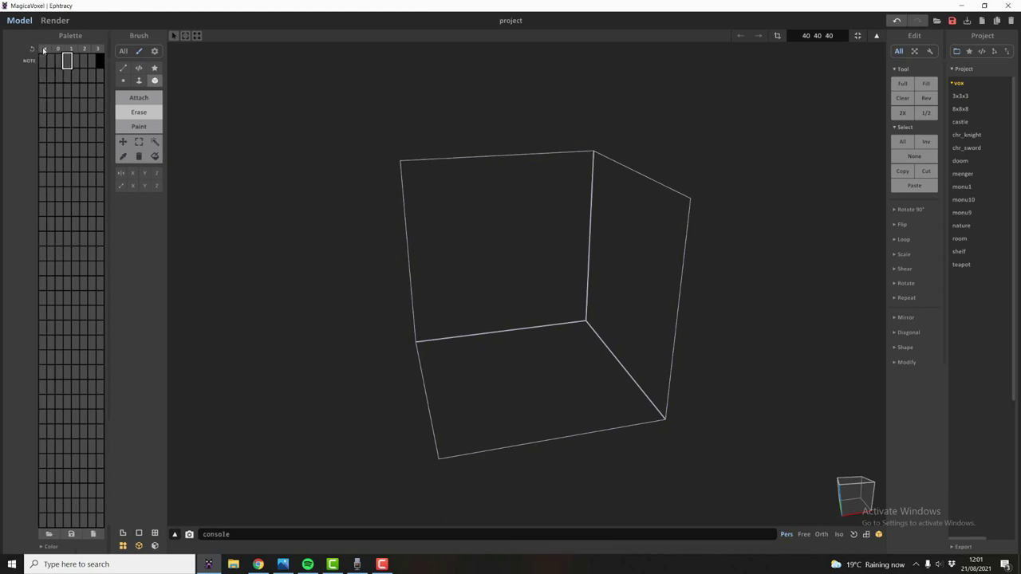
left_click(52, 49)
left_click(25, 49)
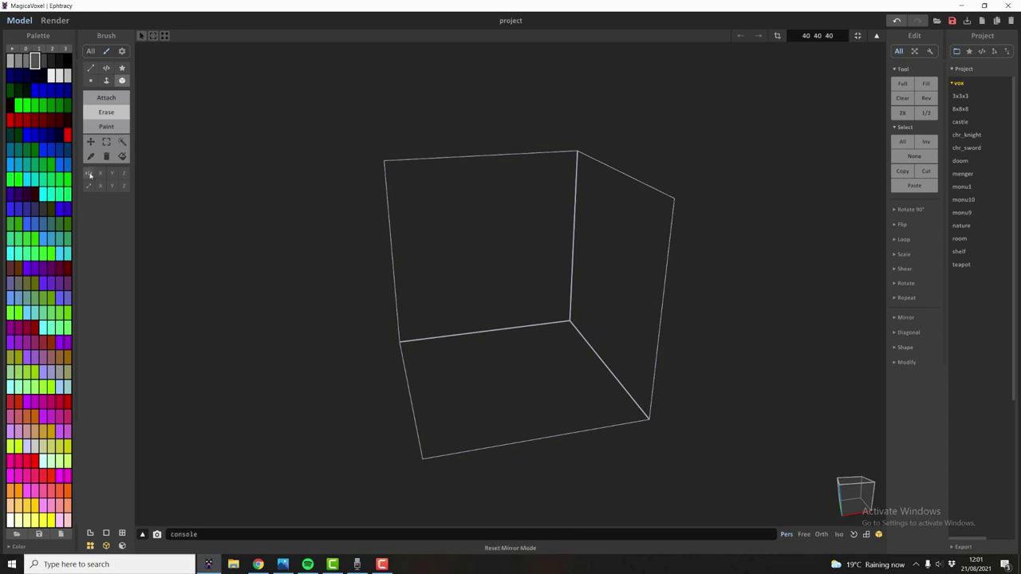
left_click(67, 49)
left_click(34, 76)
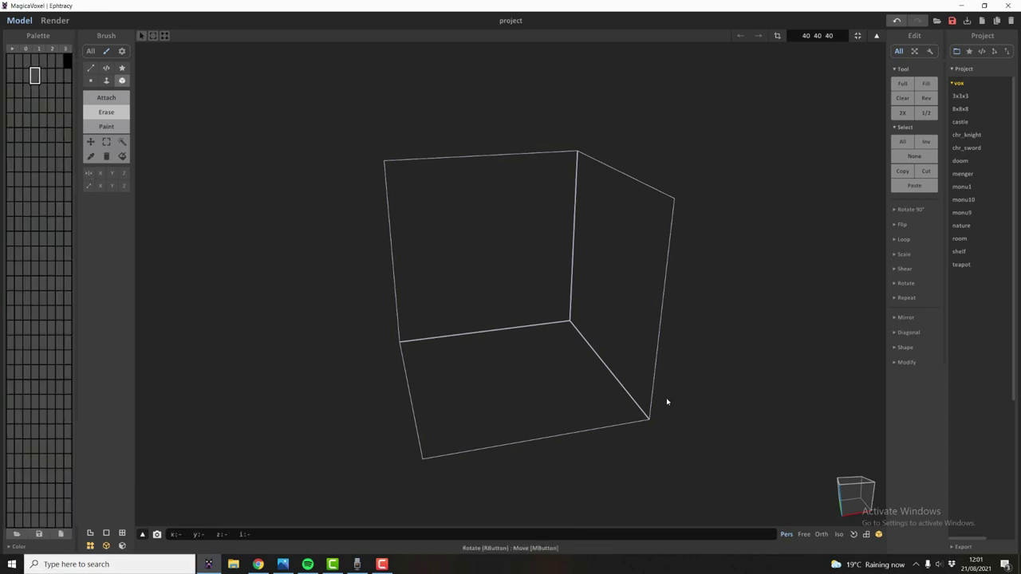
- Attach a flat one-voxel-thick box slab to the middle of the volume's floor
right_click_drag(666, 404, 506, 359)
scroll(506, 359, "up", 10)
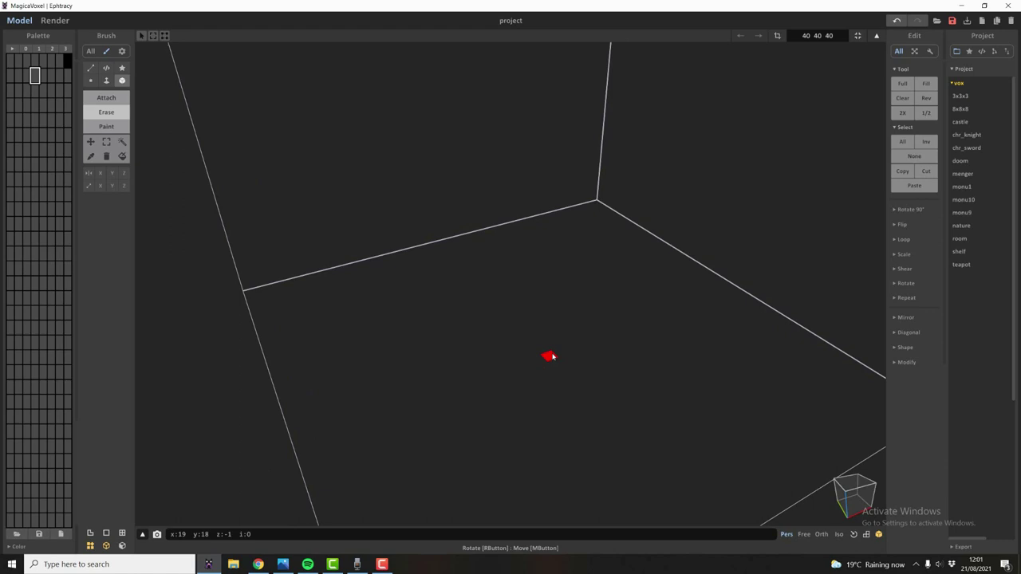
right_click_drag(572, 326, 308, 230)
right_click_drag(581, 295, 606, 302)
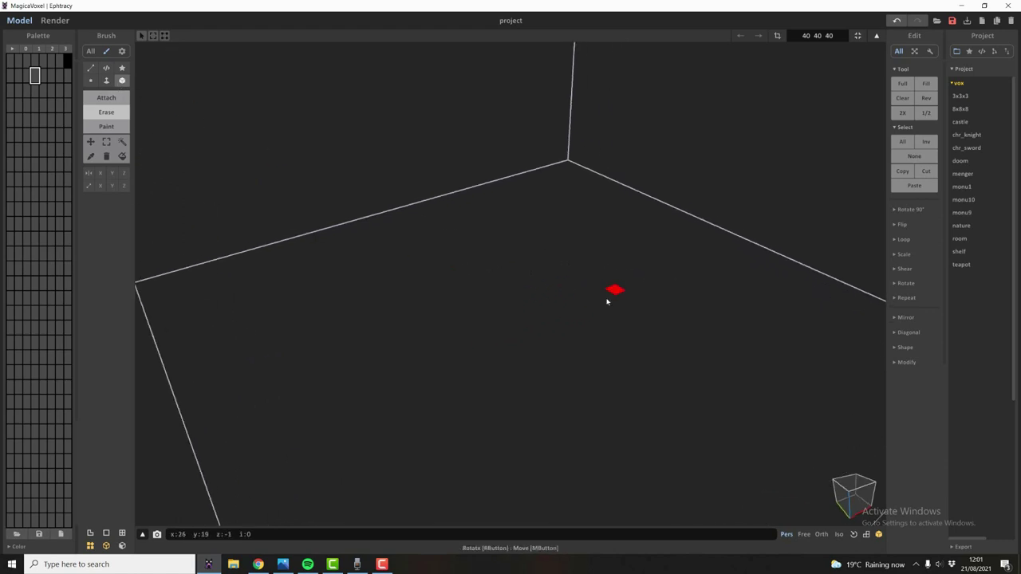
middle_click_drag(607, 299, 584, 263)
key("t")
mouse_move(513, 270)
left_mouse_down()
mouse_move(487, 352)
mouse_move(501, 355)
left_mouse_up()
key("v")
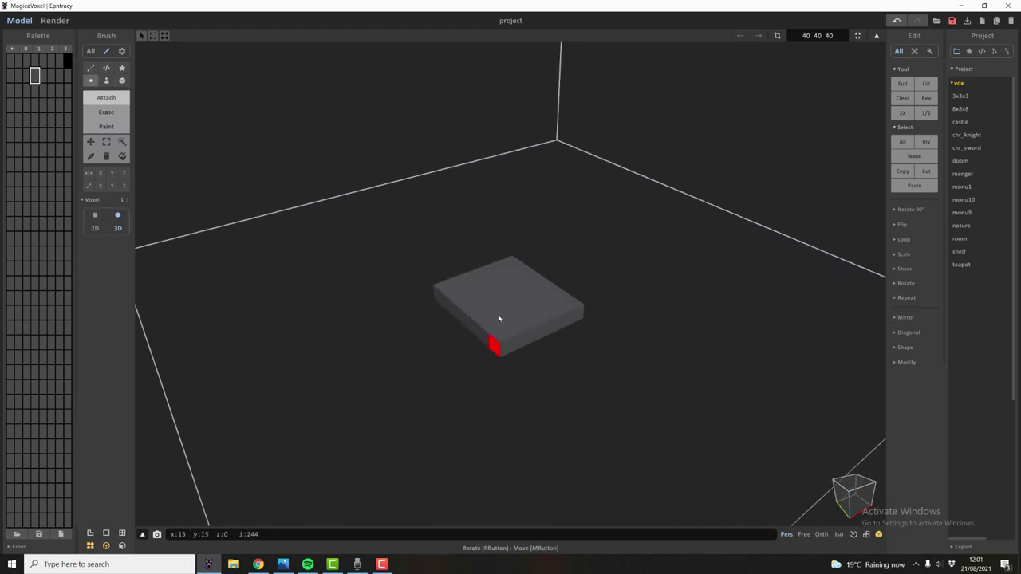
left_click_drag(499, 319, 497, 216)
key("ctrl+z")
- Extrude the slab's top face upward by 10 layers with the Face brush to form a tall block
key("f")
left_click_drag(520, 312, 510, 149)
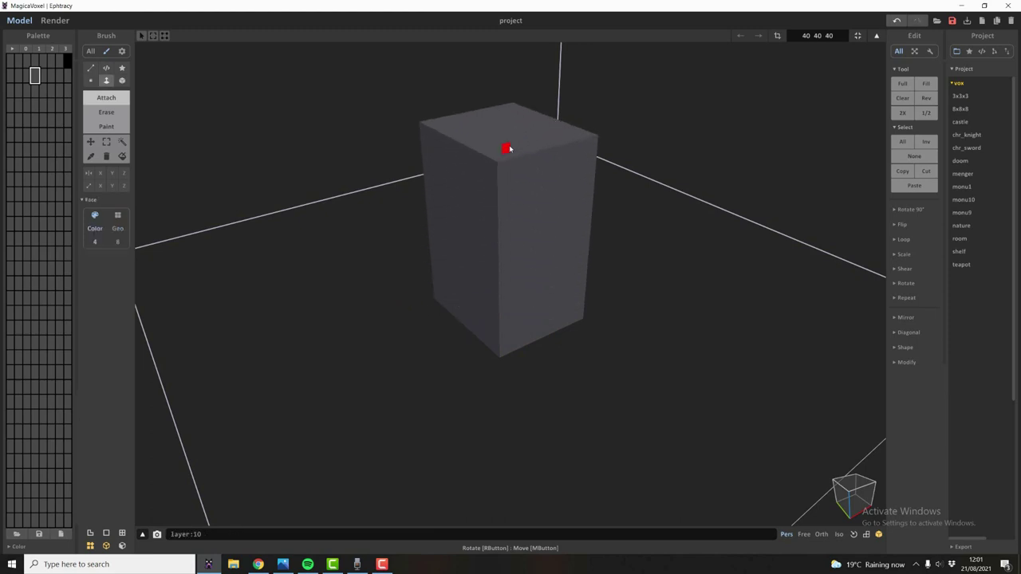
scroll(520, 180, "down", 4)
right_click_drag(519, 181, 527, 191)
scroll(526, 245, "up", 2)
middle_click_drag(527, 248, 526, 263)
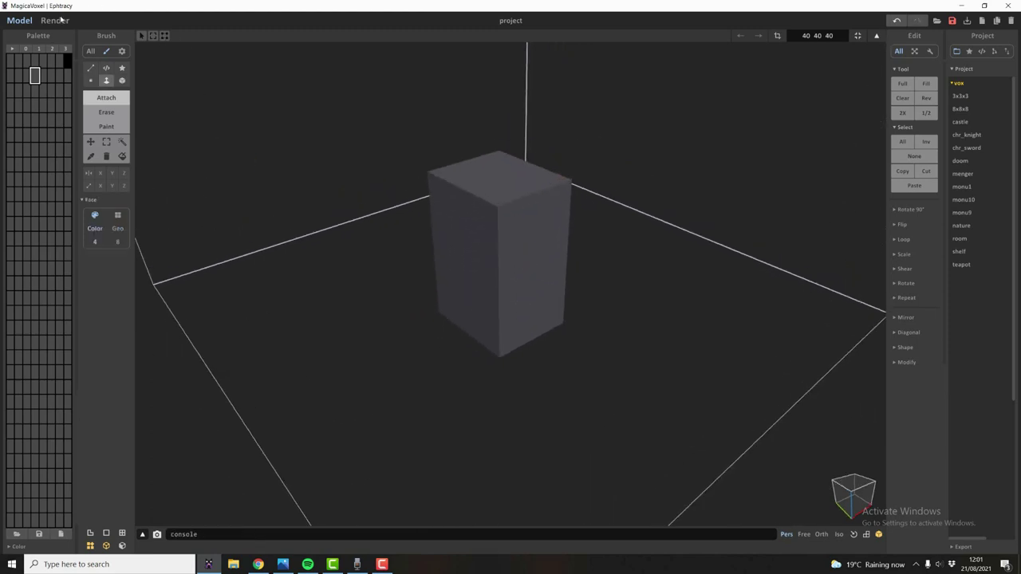
- Render the block and give it a Blend material with 100 transparency, 100 media density and the S media type
left_click(54, 21)
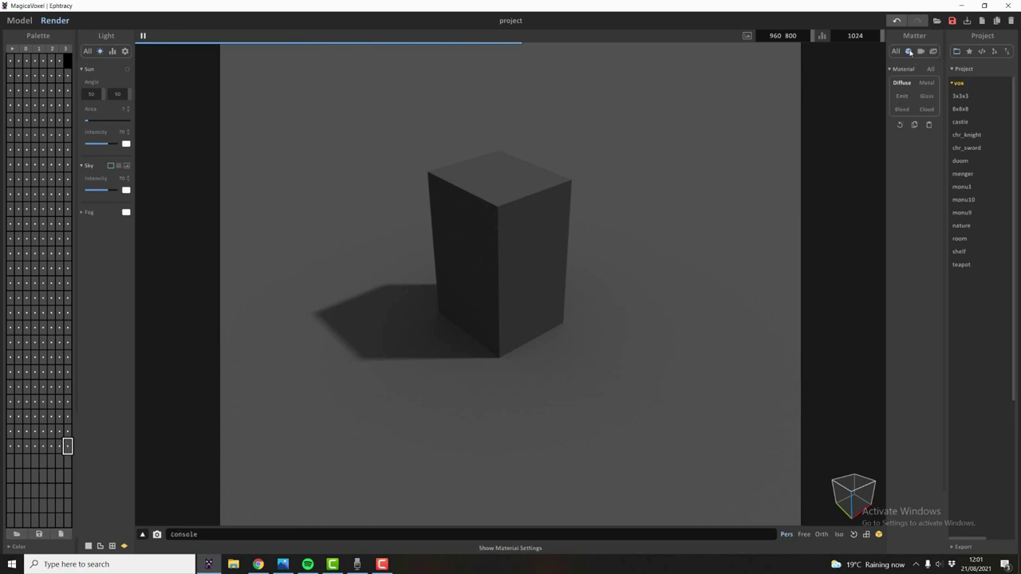
left_click(901, 108)
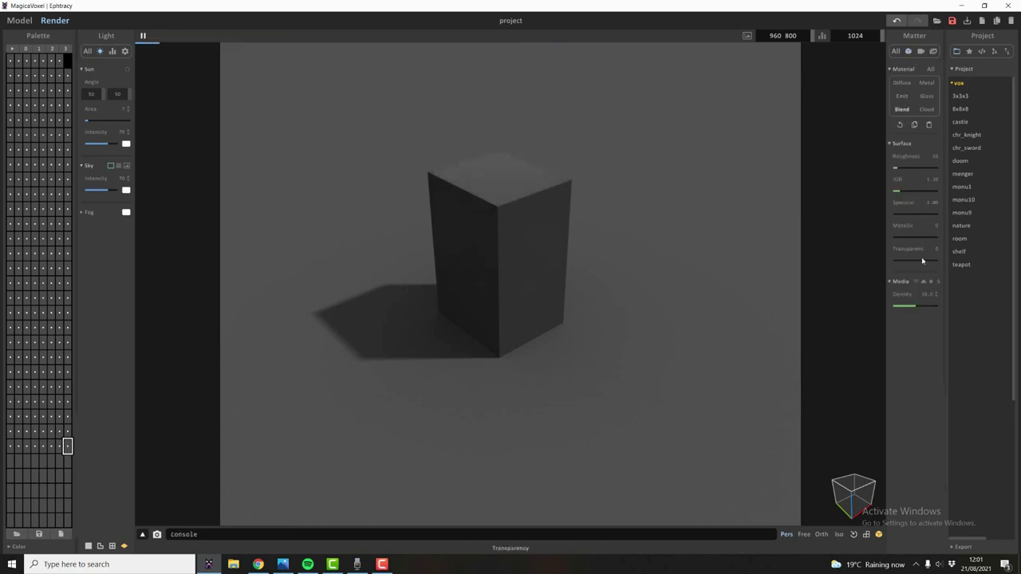
left_click(916, 307)
left_click_drag(923, 306, 953, 316)
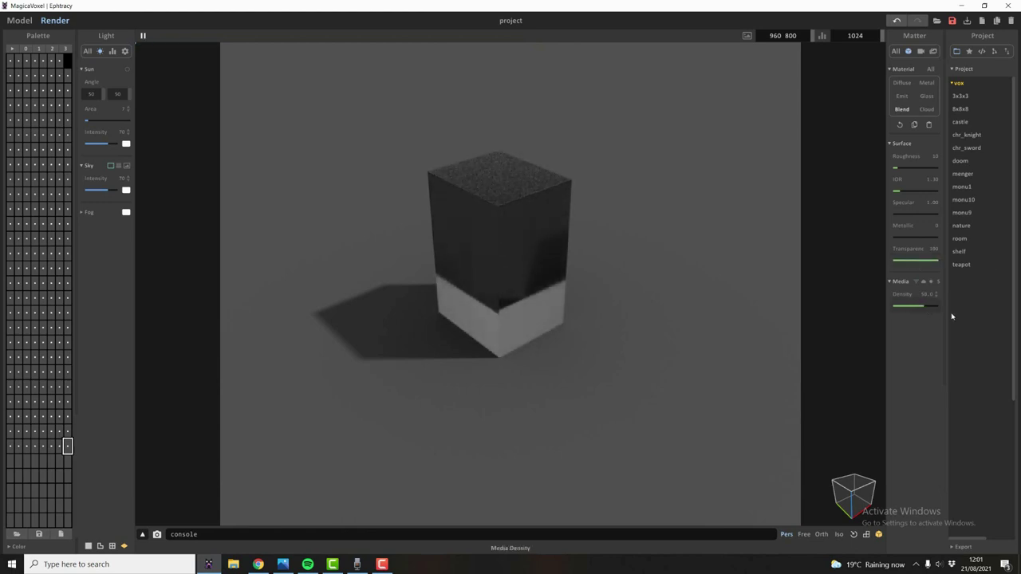
left_click(940, 283)
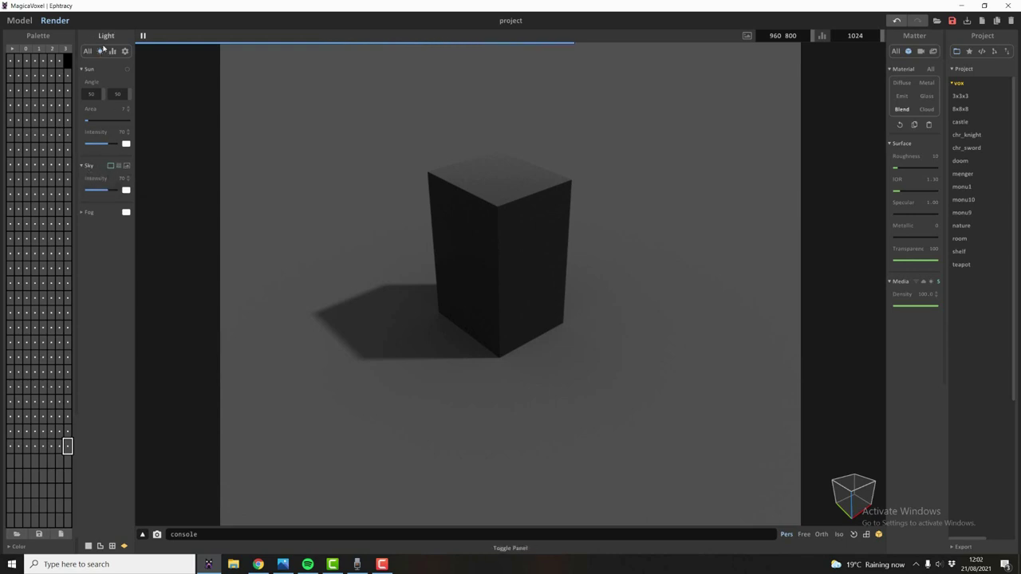
- Switch the sky to image-based lighting and set its rotation to 347
left_click(126, 165)
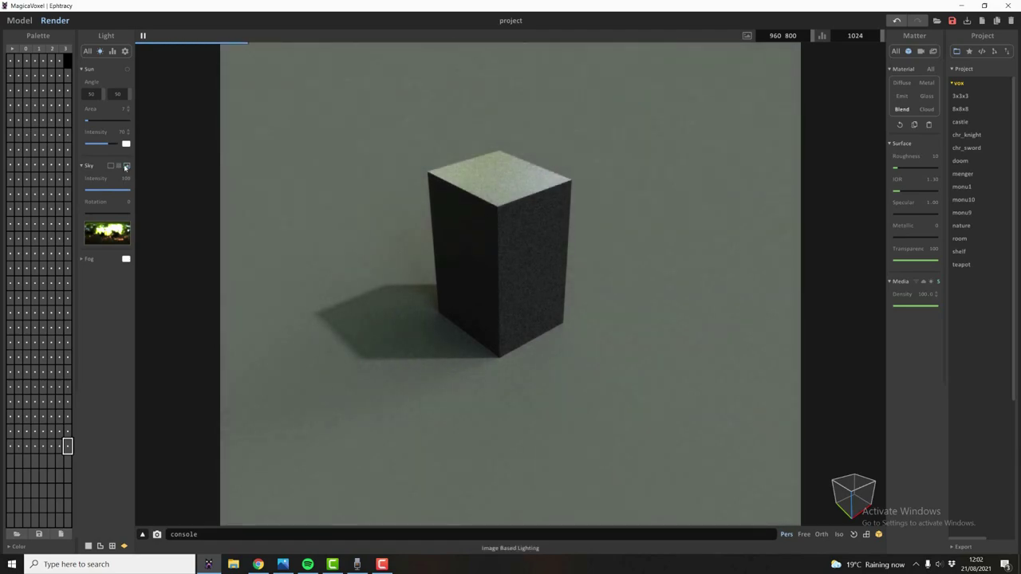
left_click_drag(91, 215, 129, 216)
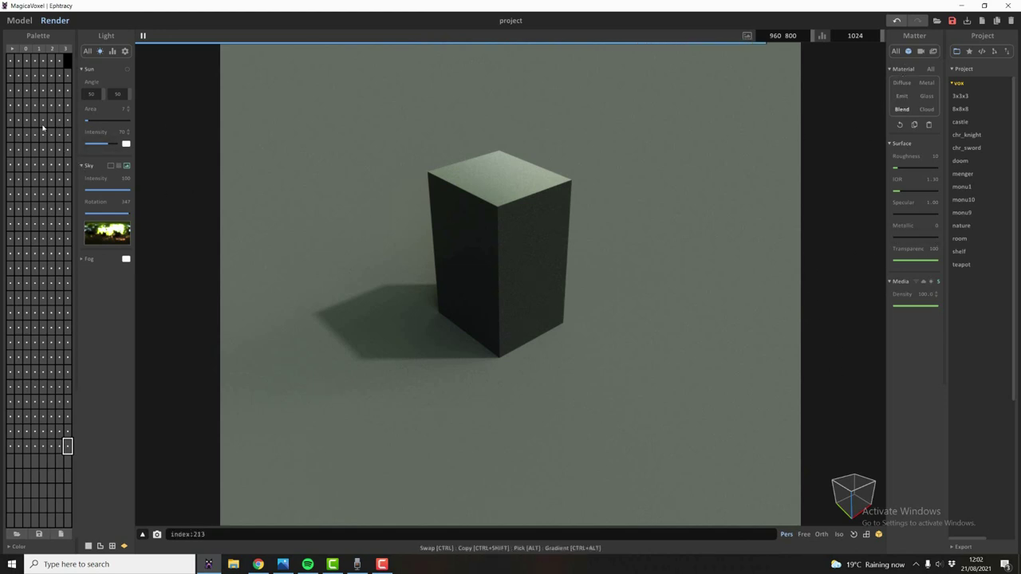
- Return to modelling, fill the block with a third-row palette swatch and set that swatch to dark red, 75 0 0
left_click(44, 90)
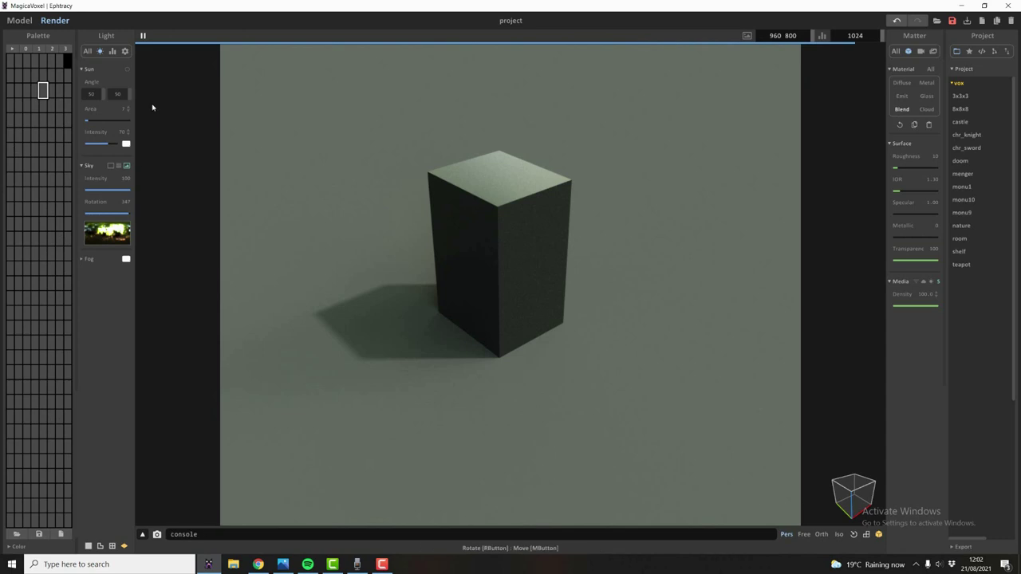
key("Tab")
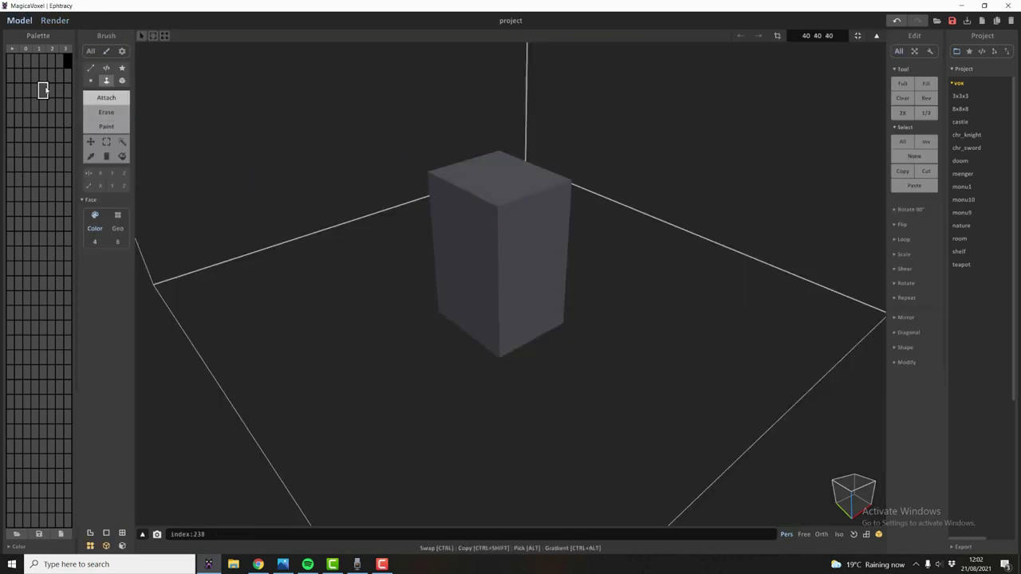
left_click(124, 157)
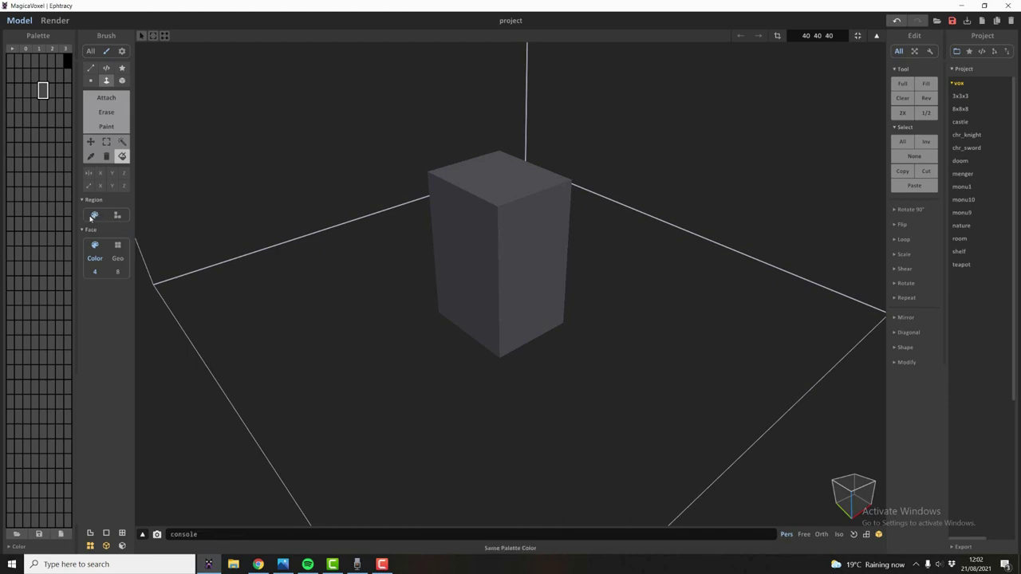
left_click(14, 549)
left_click_drag(35, 521, 66, 522)
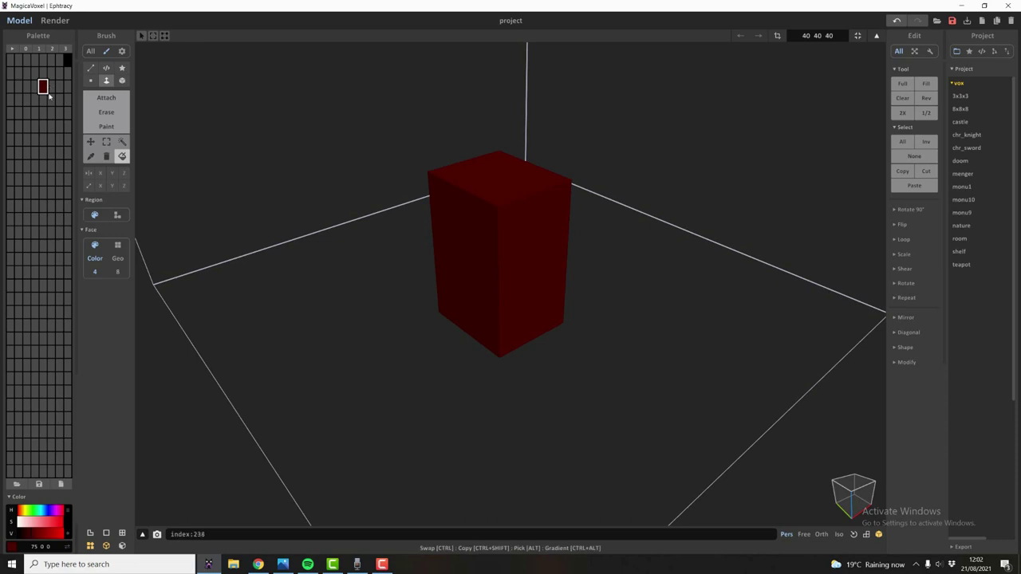
left_click(50, 140)
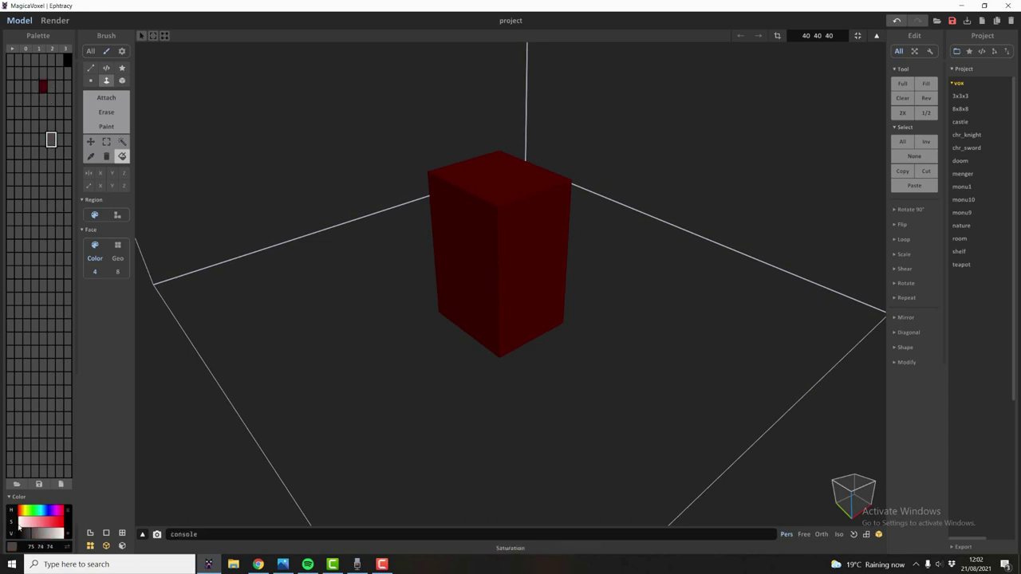
left_click(43, 86)
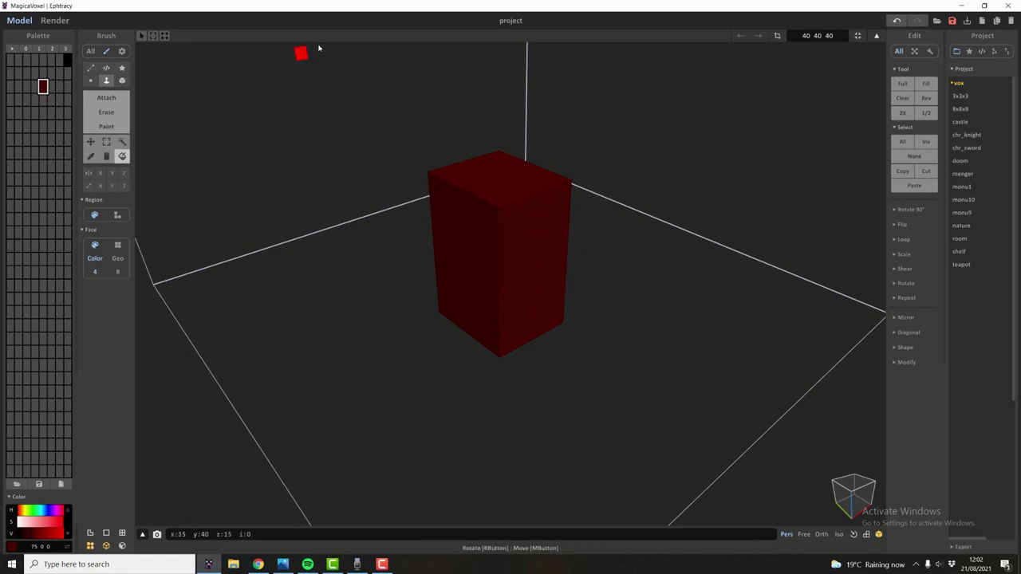
- Render the red block and change its material to Glass with Absorb media, 100 transparency and 100 density
left_click(58, 20)
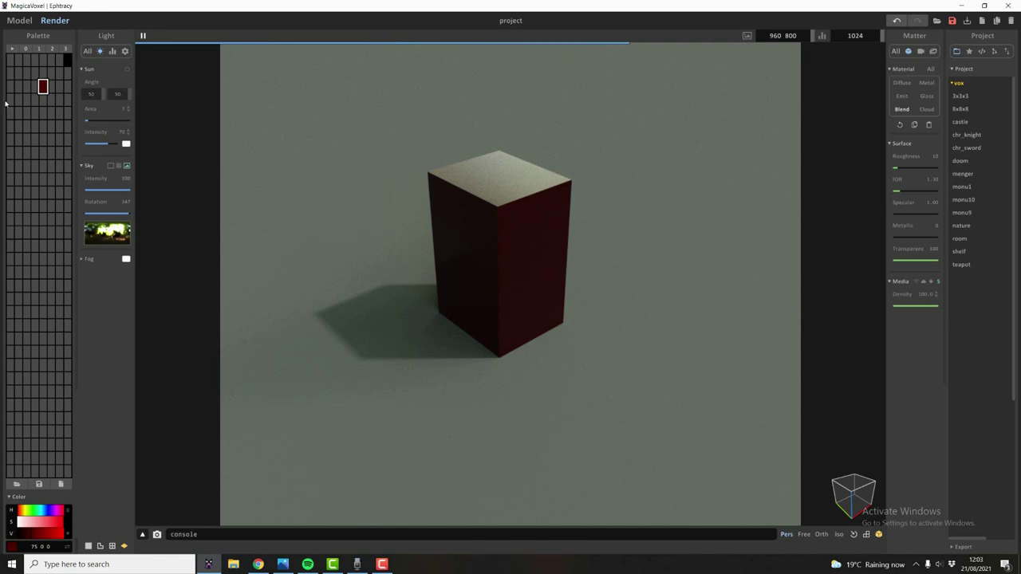
left_click(927, 97)
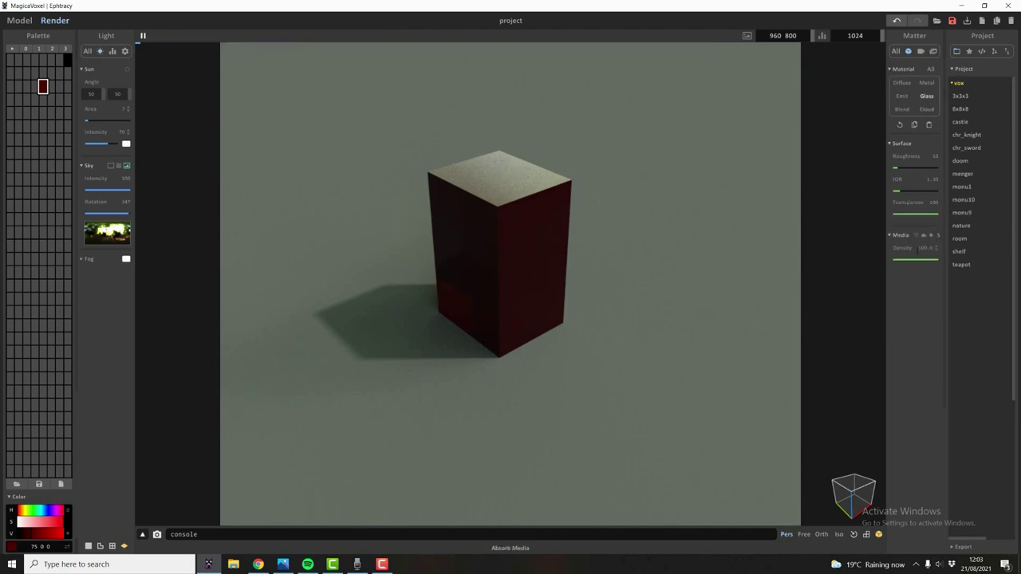
left_click(931, 236)
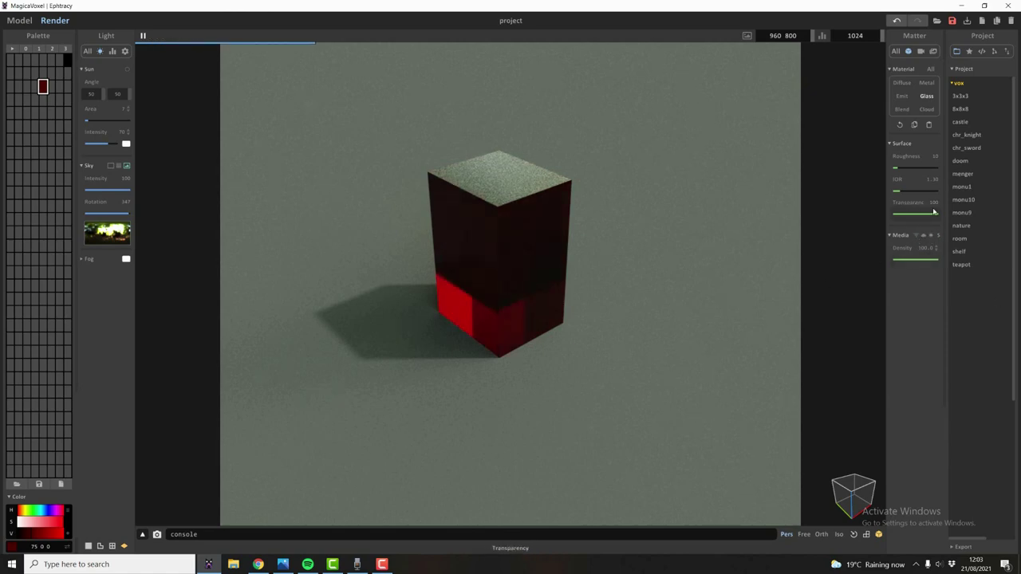
mouse_move(937, 217)
left_mouse_down()
mouse_move(892, 215)
mouse_move(955, 218)
mouse_move(884, 217)
mouse_move(941, 217)
left_mouse_up()
left_click_drag(940, 260, 962, 275)
- Show all light settings and enable the TR-Shadow sampling option so the glass casts a transparent shadow
left_click(88, 51)
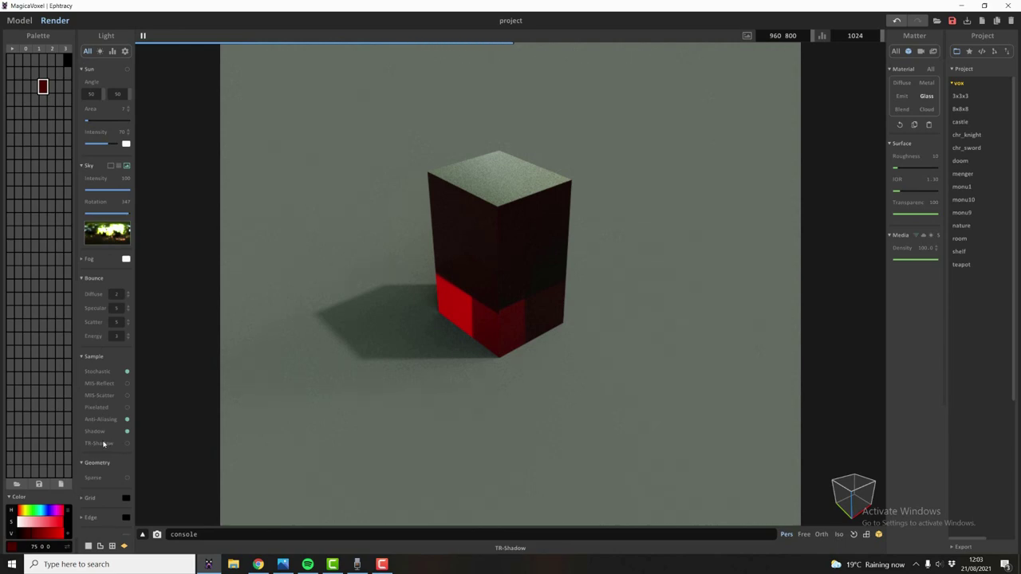
left_click(126, 444)
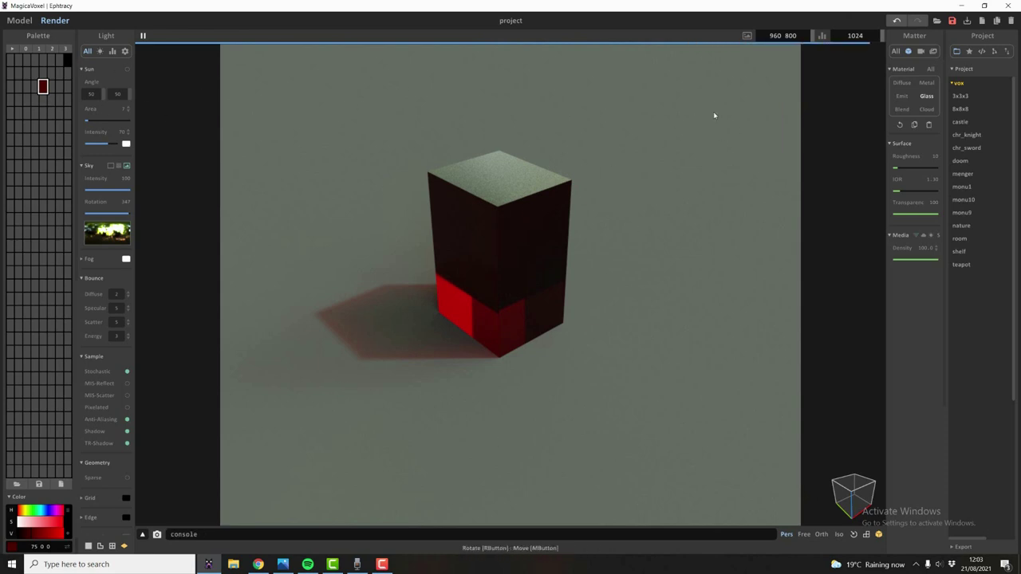
- Change the block's palette colour to a pale icy cyan, 210 249 255
left_click(41, 512)
left_click(30, 522)
mouse_move(36, 533)
left_mouse_down()
mouse_move(65, 534)
mouse_move(29, 522)
left_mouse_up()
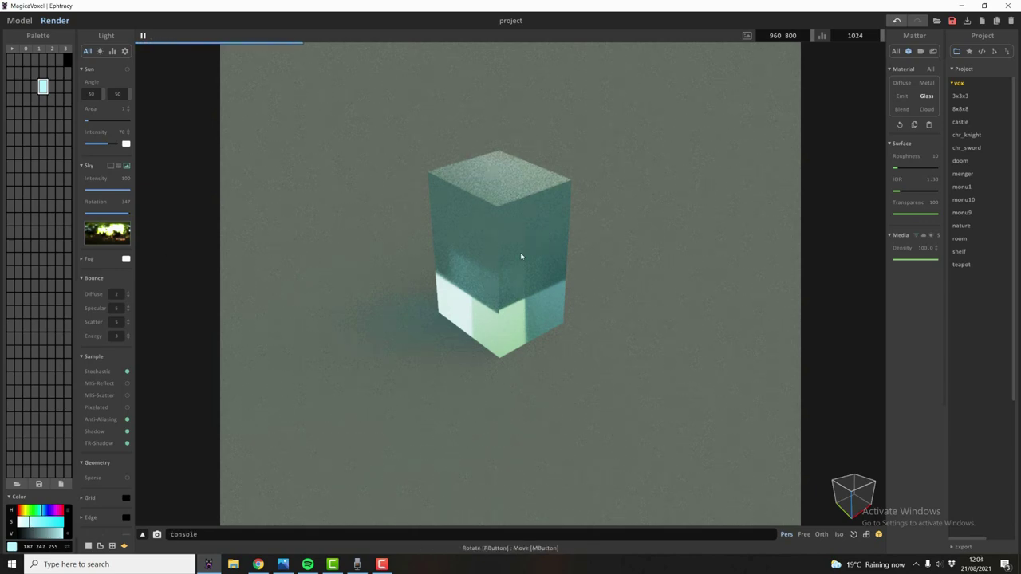
left_click_drag(28, 522, 25, 523)
- Try the glass roughness at 0, 100 and 70, and settle on about 59
left_click_drag(896, 169, 852, 175)
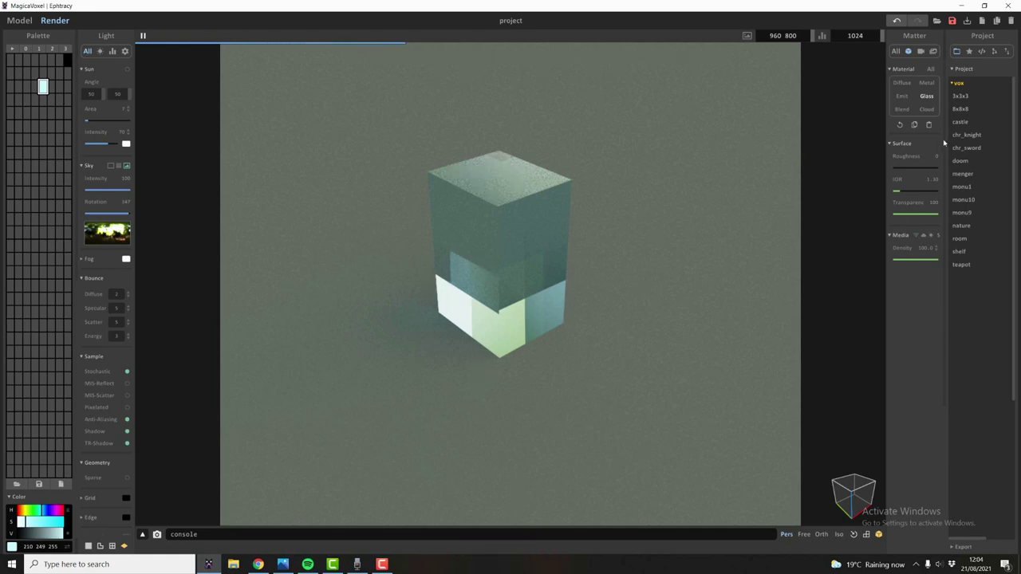
left_click_drag(919, 170, 941, 169)
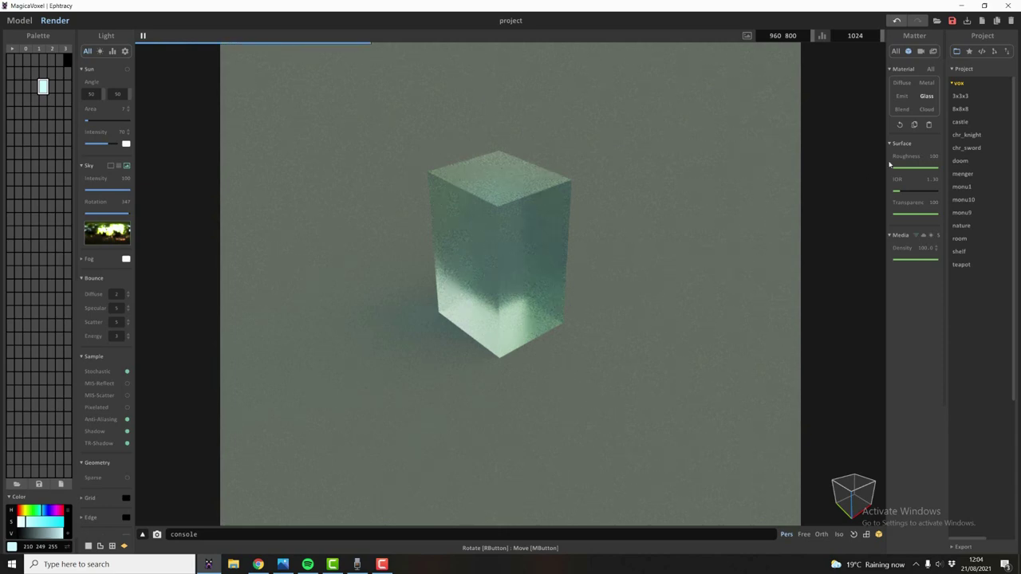
left_click(923, 170)
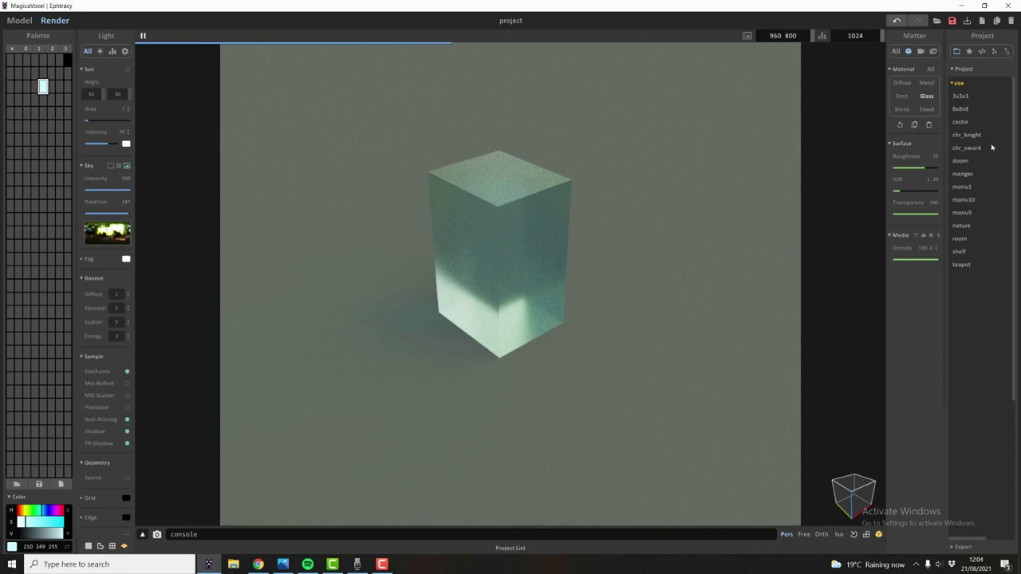
mouse_move(926, 170)
left_mouse_down()
mouse_move(887, 172)
mouse_move(919, 173)
left_mouse_up()
right_click_drag(520, 302, 553, 330)
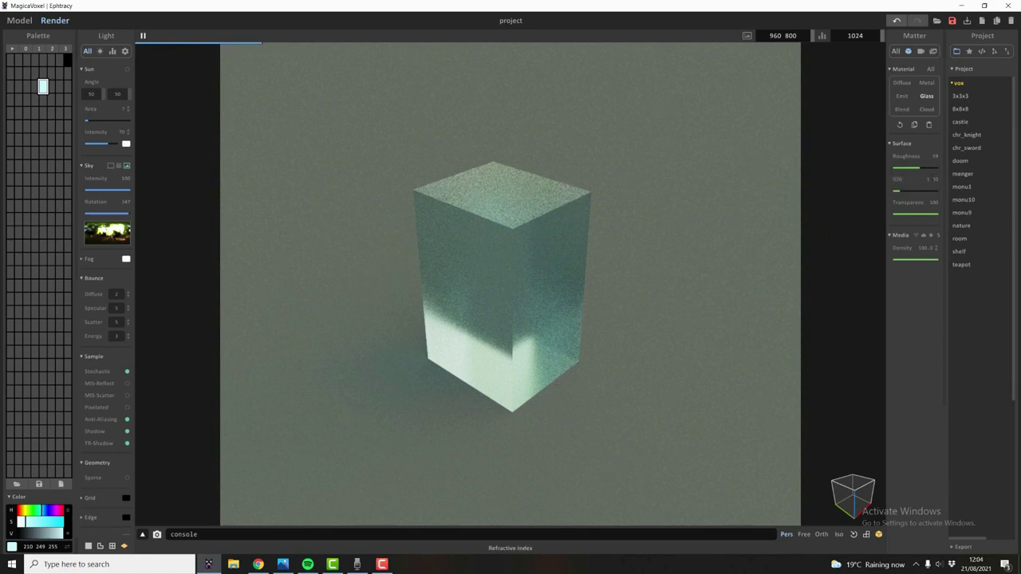
- Set the glass roughness to about 67, try a refractive index of 1.00, and return it to 1.30
left_click(924, 168)
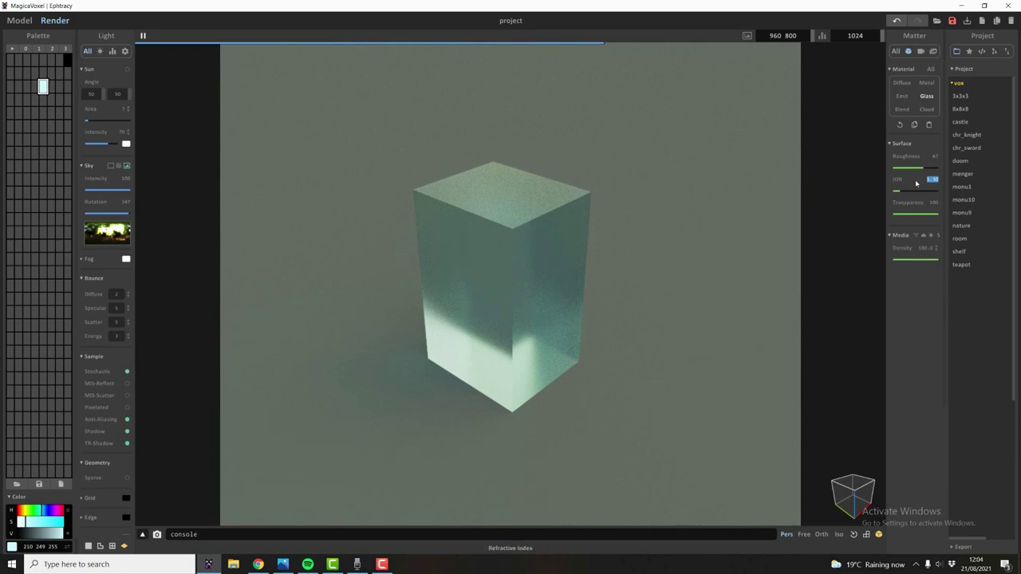
left_click_drag(901, 191, 840, 212)
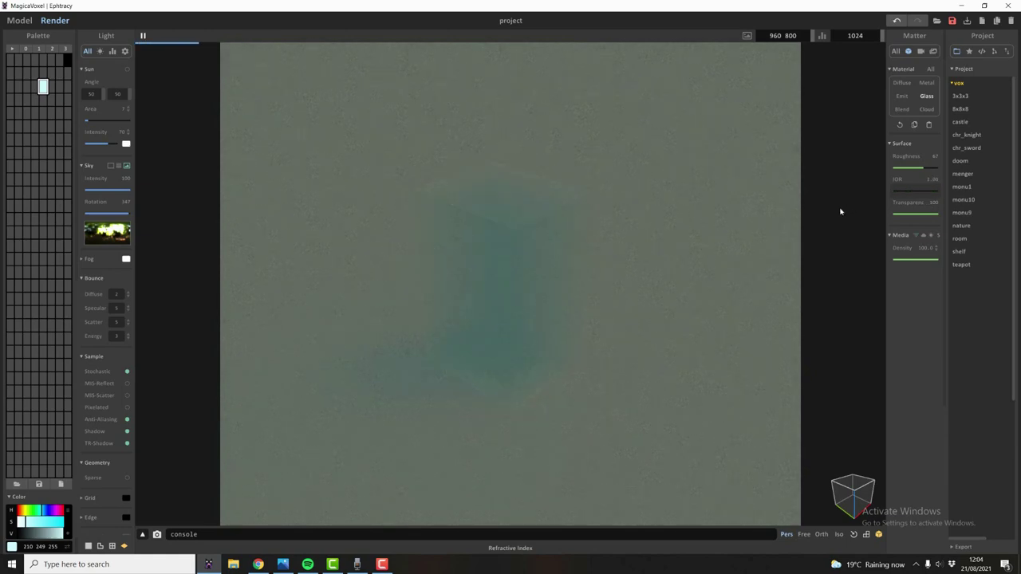
key("ctrl+z")
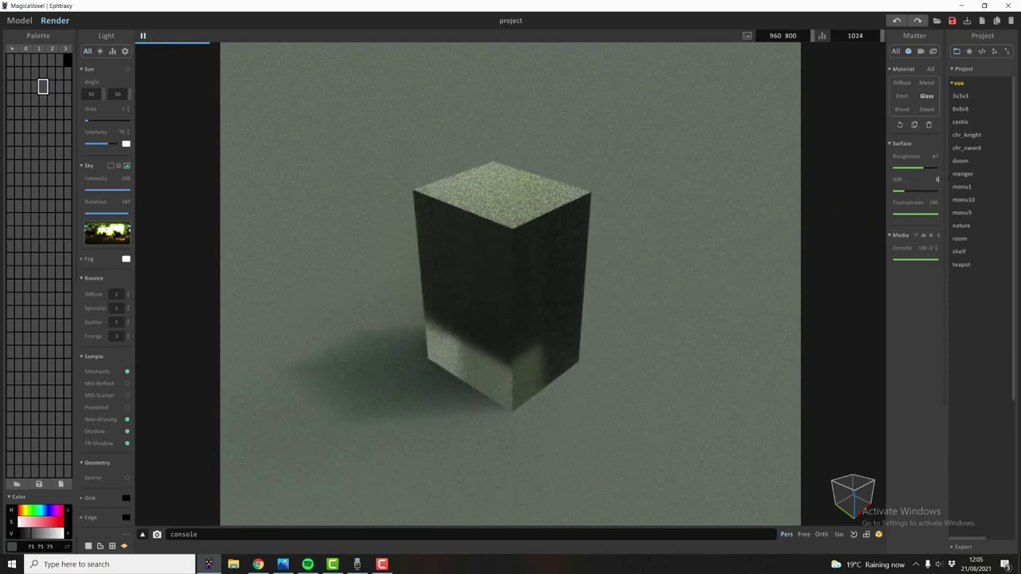
key("Return")
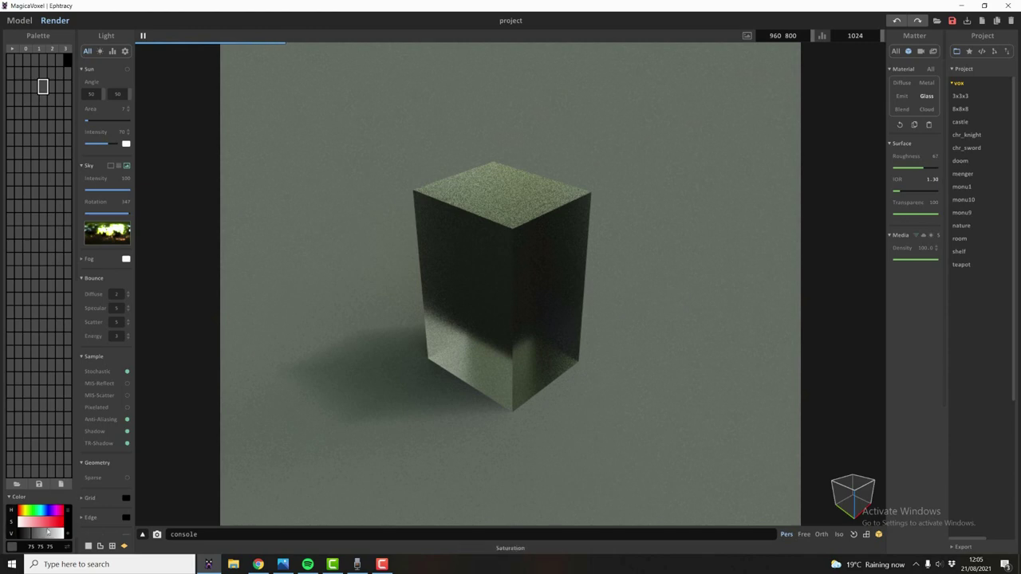
- Change the glass block's dark grey palette colour to a pale cyan, 197 255 253
left_click(41, 513)
left_click(28, 522)
left_click(63, 533)
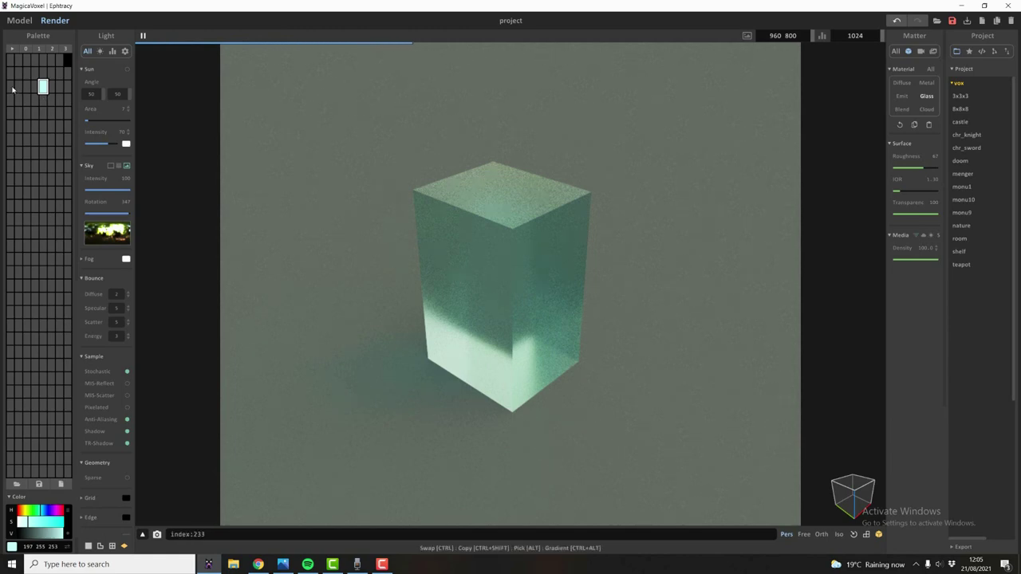
- Try filling the modelled block with the dark grey palette slot below the cyan one, and undo the fill
left_click(67, 88)
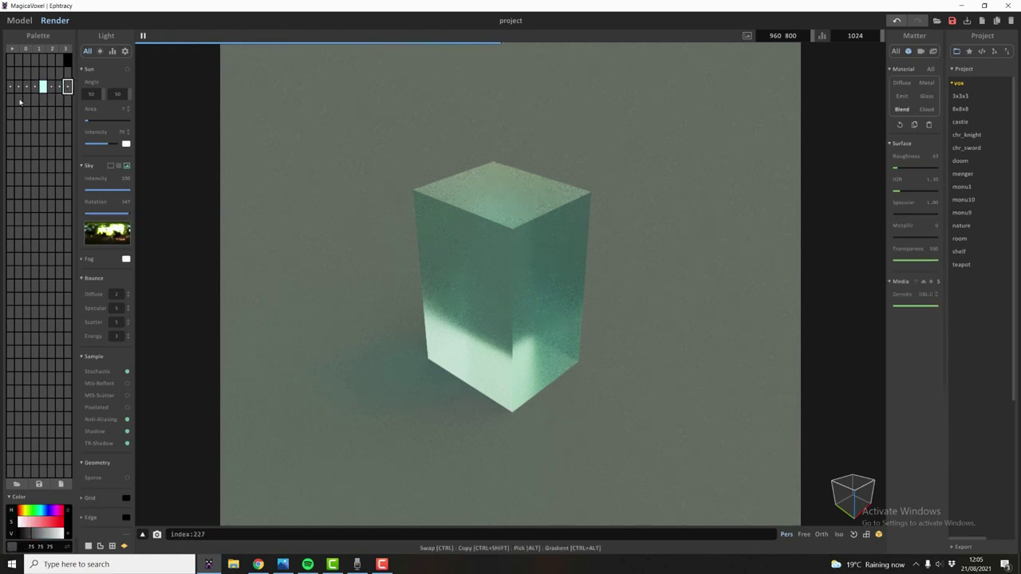
left_click(42, 100)
left_click(20, 21)
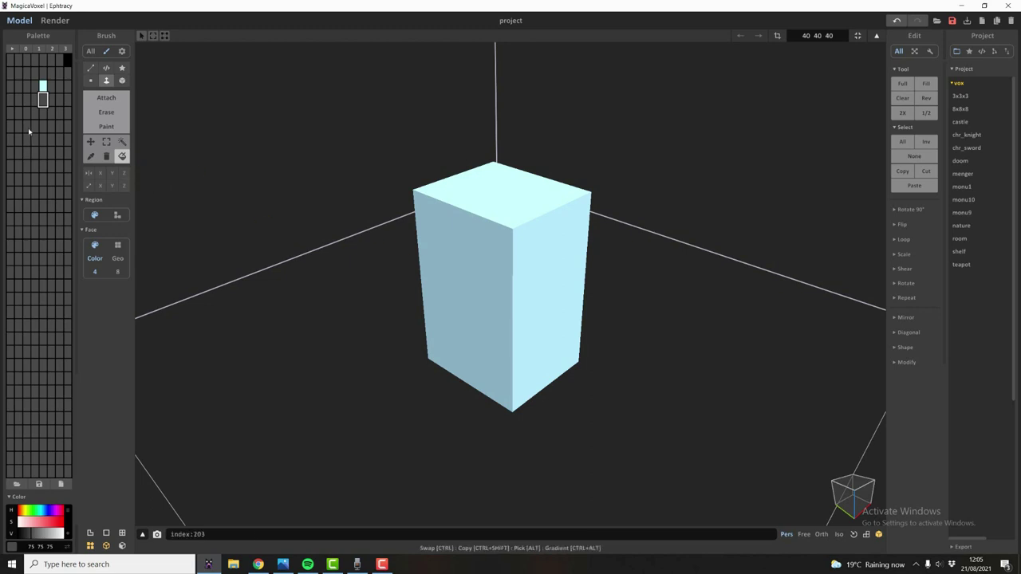
left_click(508, 276)
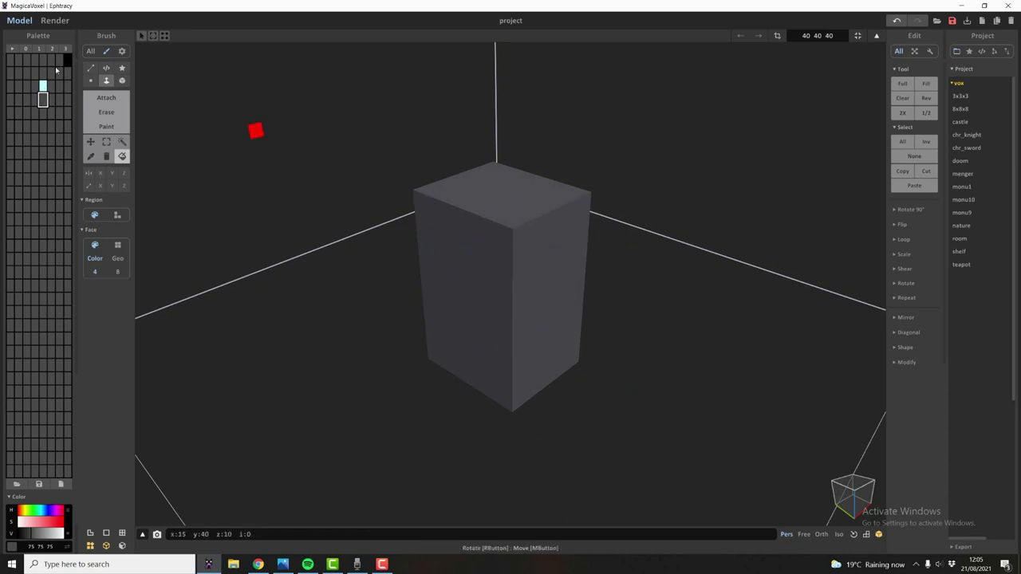
left_click(43, 86)
key("ctrl+z")
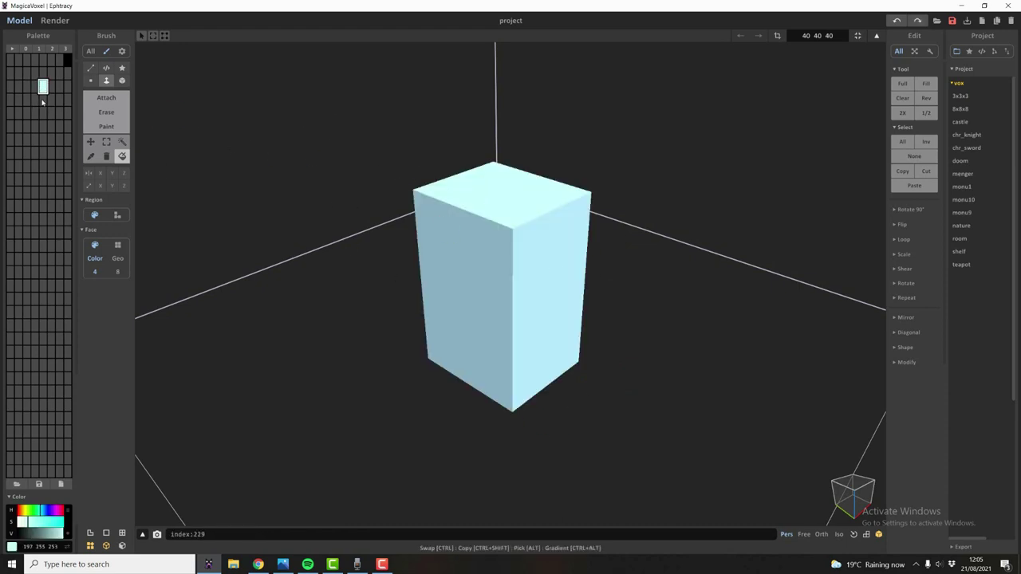
- Attach a dark grey beam to the cyan block's side and extrude it outward, using the palette slot below cyan
left_click(43, 99)
key("b")
key("t")
left_click_drag(441, 244, 337, 330)
key("f")
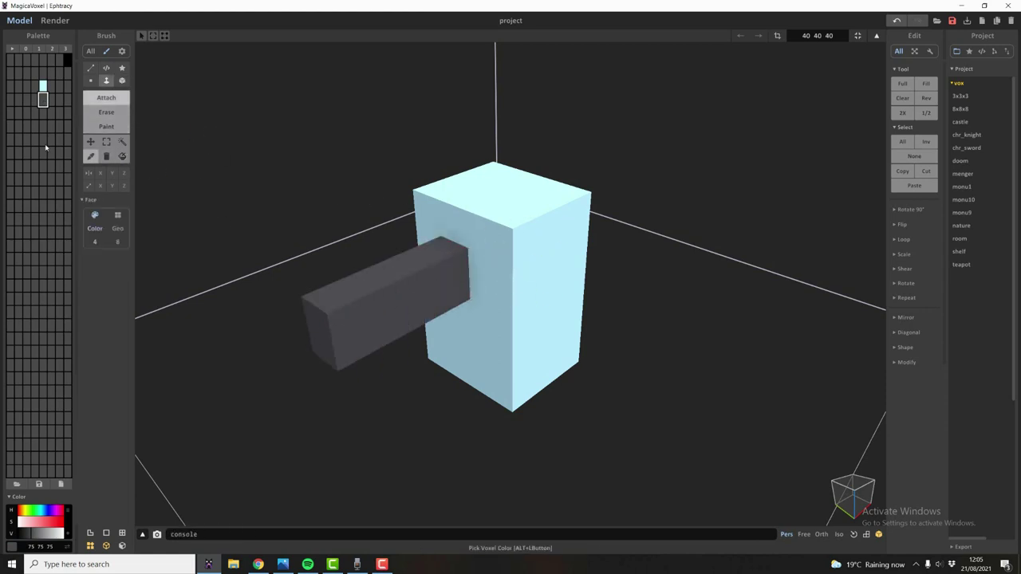
- Change the palette slot two below the cyan one to violet, 157 141 247
left_click(18, 498)
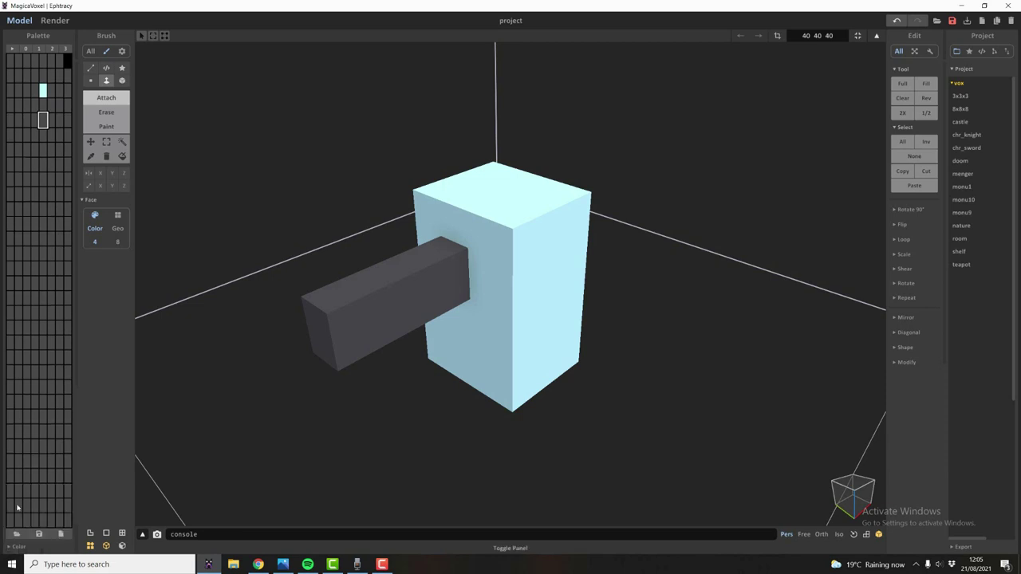
left_click(17, 547)
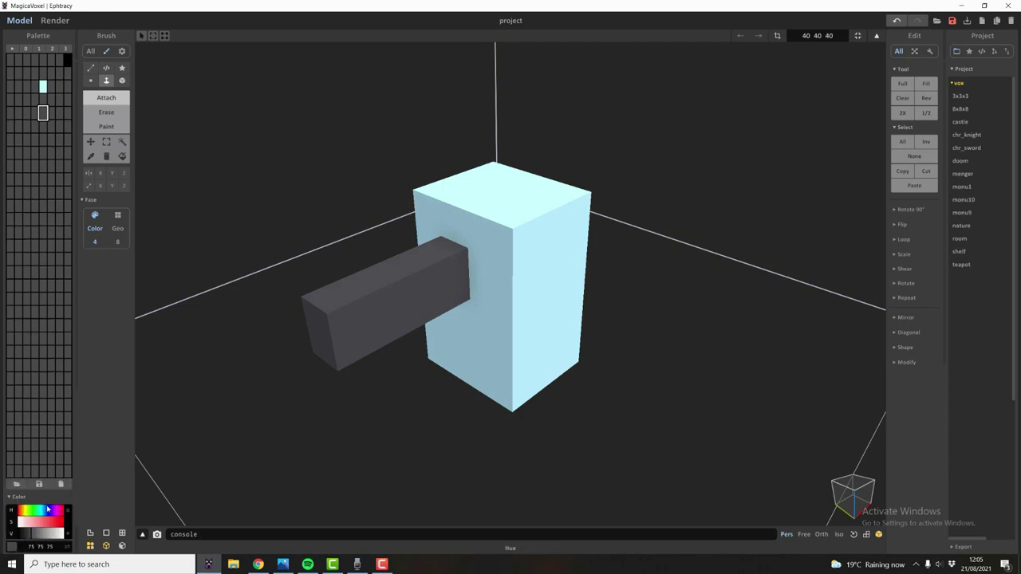
left_click(49, 510)
left_click(36, 521)
left_click(63, 533)
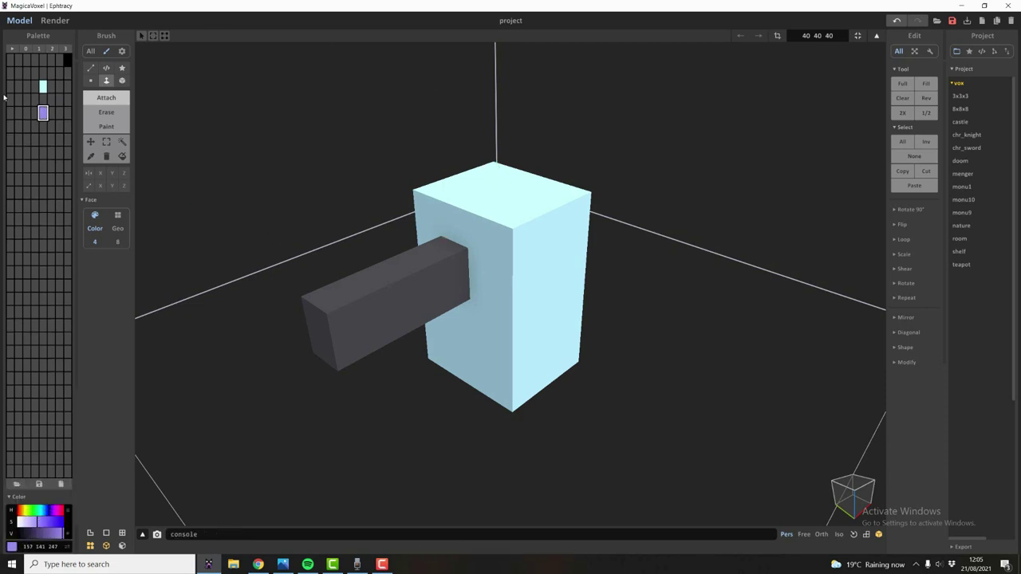
- Fill the main block with violet, then try the same fill on the grey beam and undo it
left_click(122, 157)
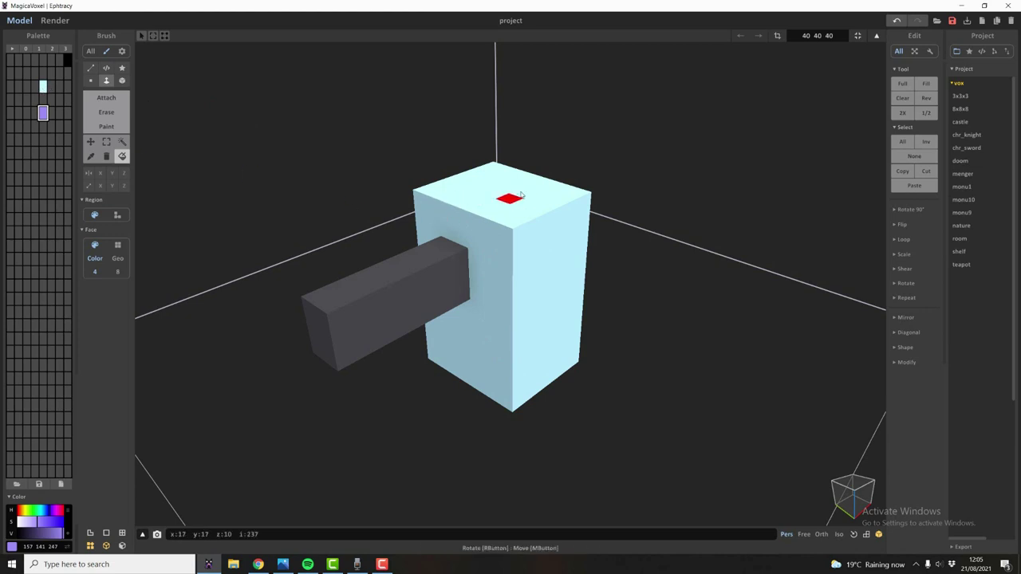
left_click(562, 218)
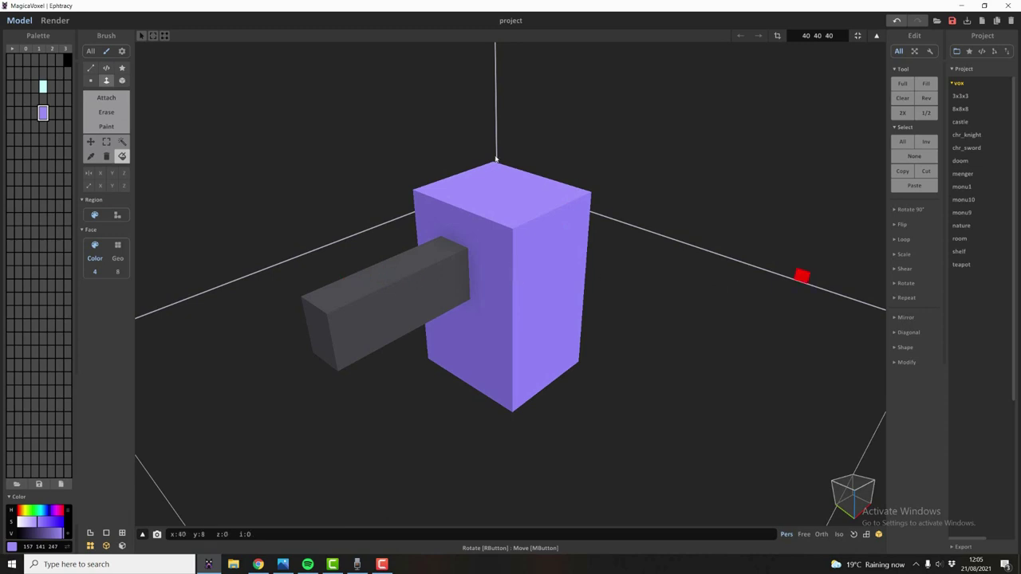
left_click(417, 319)
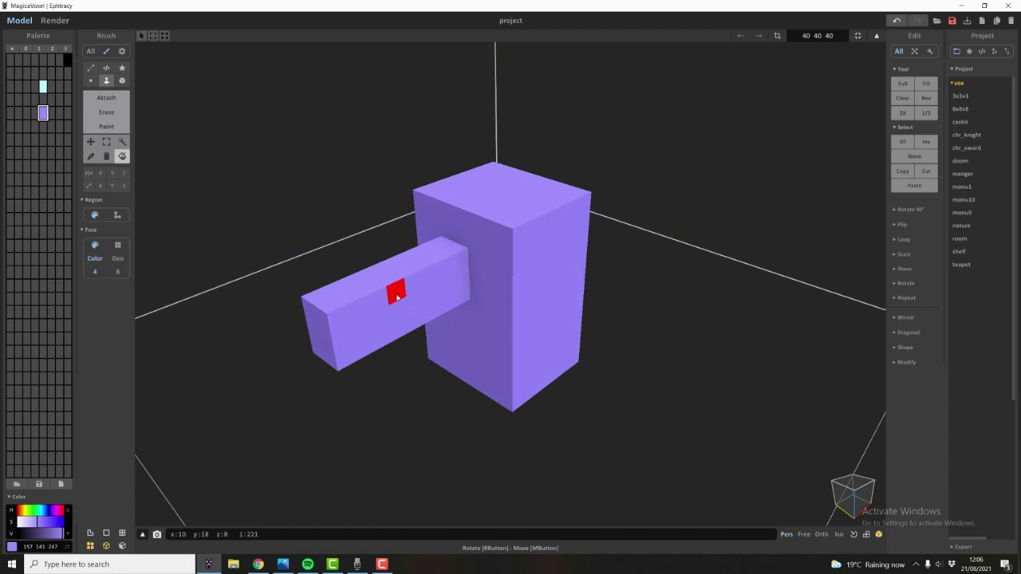
key("ctrl+z")
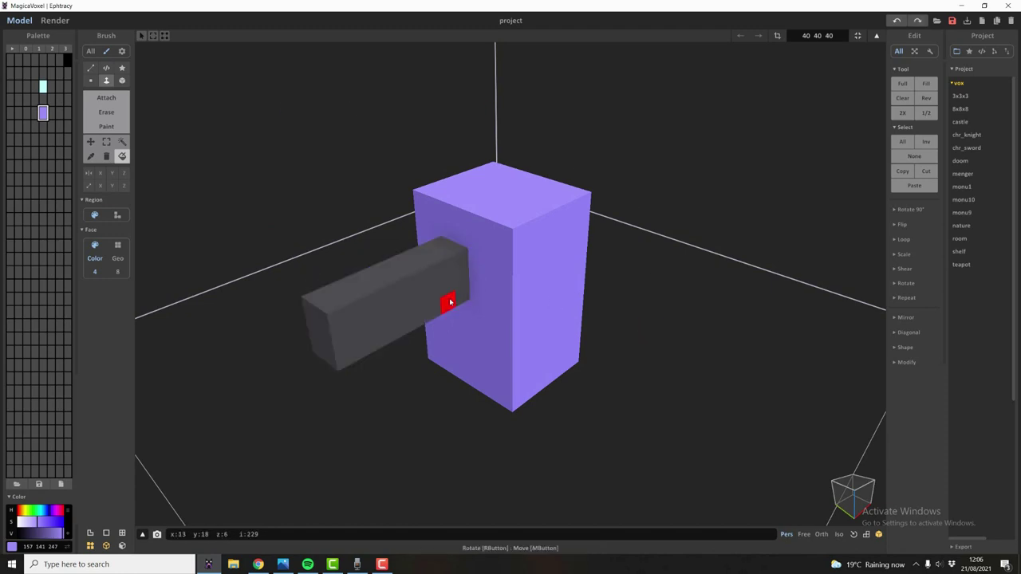
- Erase the grey beam and fill the violet block with the dark grey slot between cyan and violet
left_click_drag(450, 302, 156, 223, "shift")
left_click(43, 99)
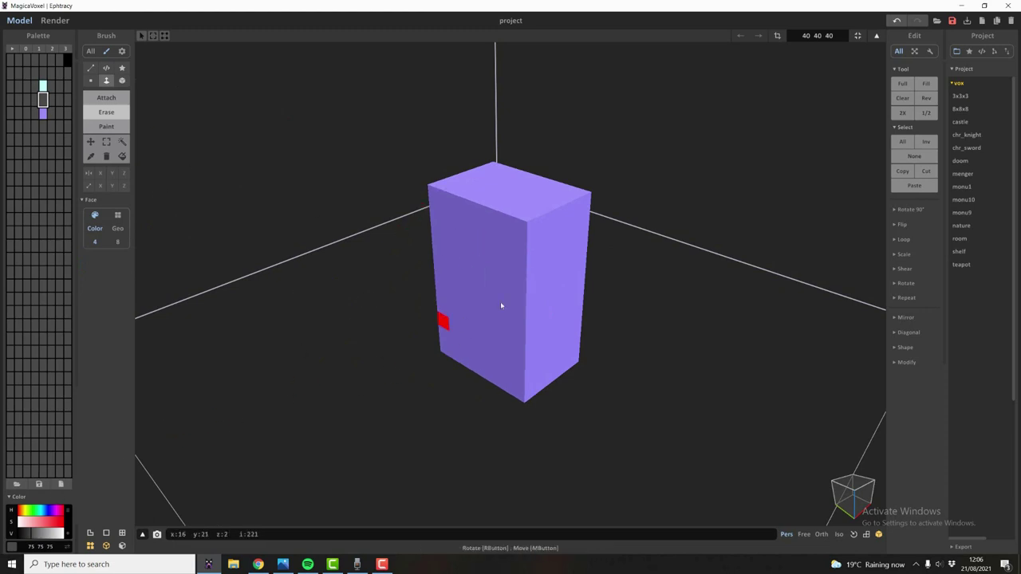
left_click(122, 156)
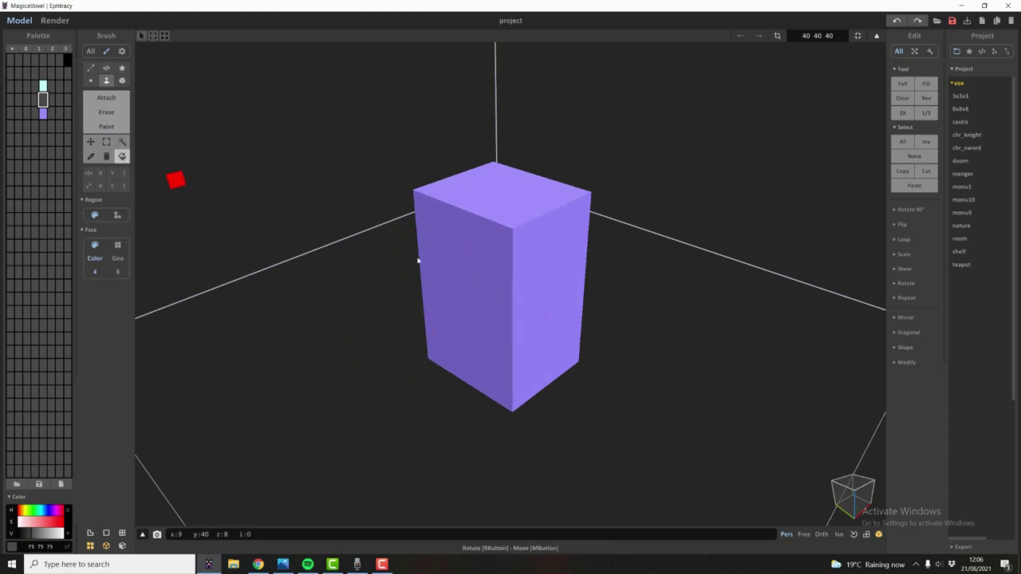
left_click(519, 278)
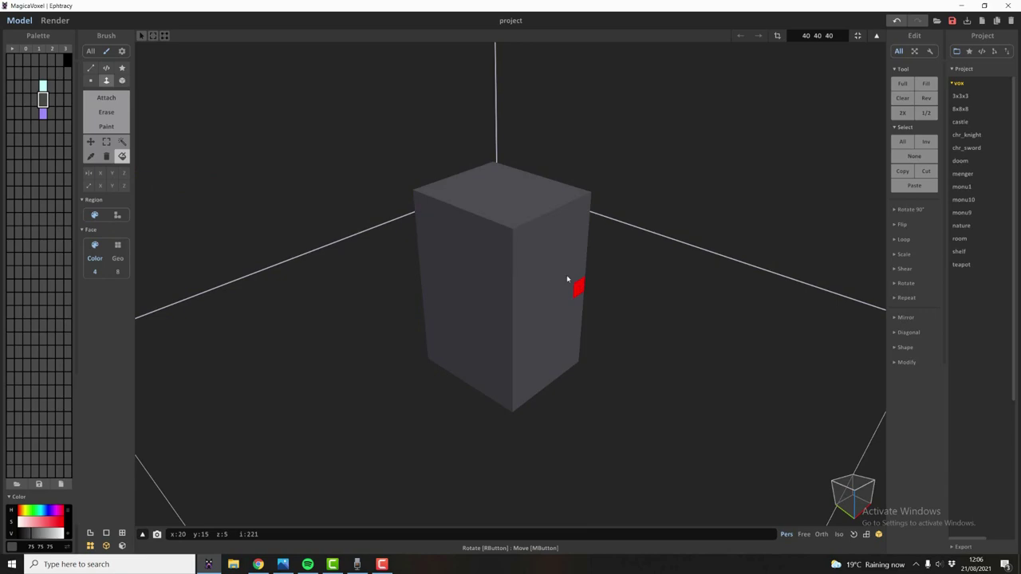
- Brighten the block's grey palette colour to white, 255 255 255, and render it
left_click_drag(32, 534, 63, 534)
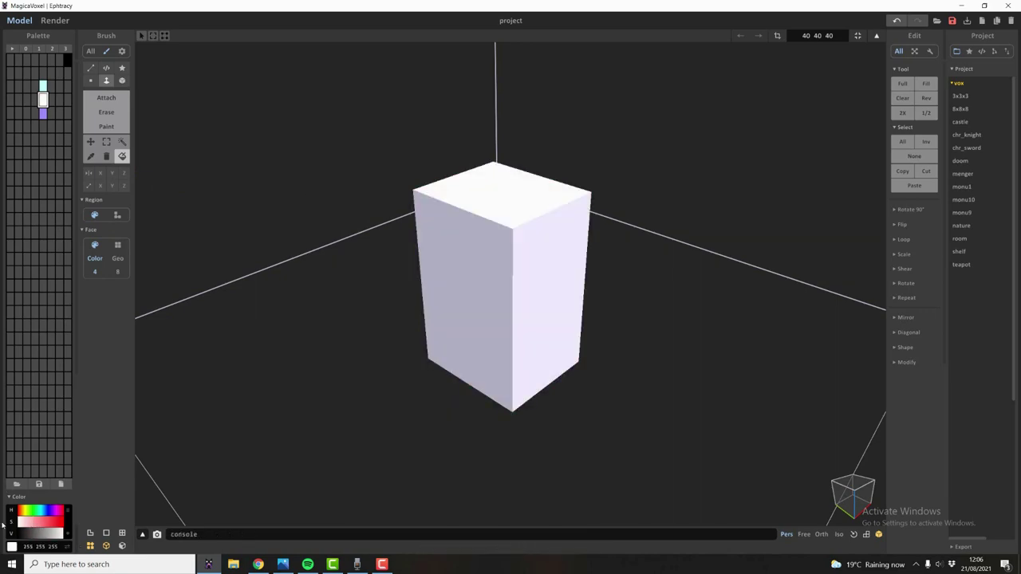
left_click(51, 19)
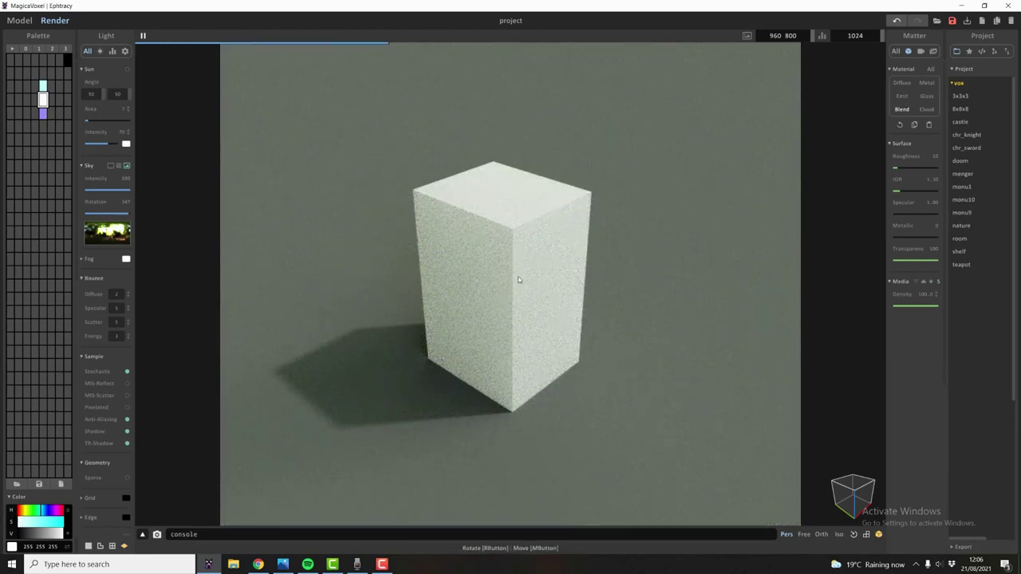
- Extend the white block outward with a lower arm and raise the arm's outer end into a shorter second tower
left_click(20, 20)
key("b")
key("t")
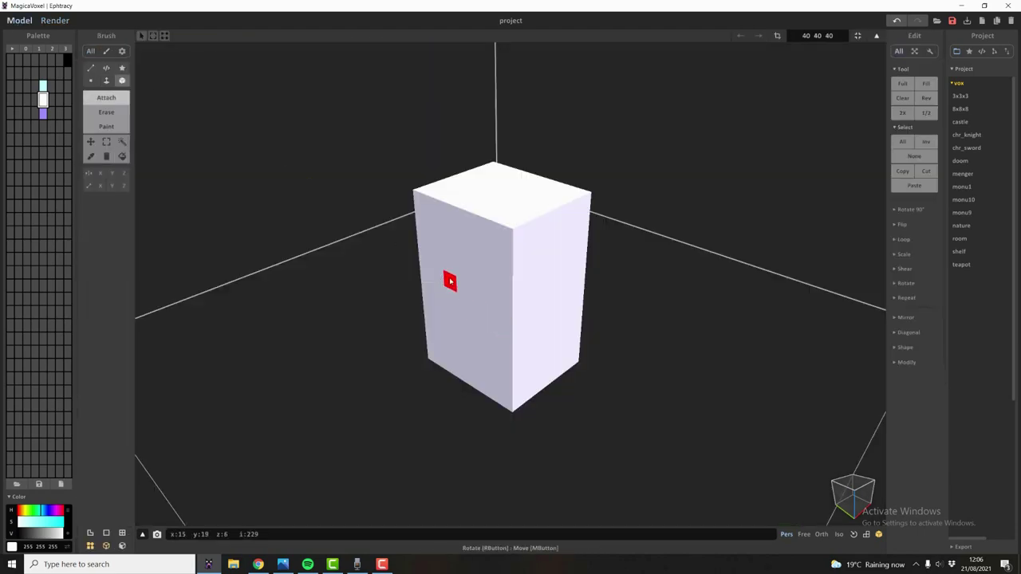
left_click_drag(452, 280, 506, 401)
key("f")
left_click_drag(493, 363, 386, 405)
key("b")
left_click_drag(387, 303, 442, 335)
key("ctrl+z")
mouse_move(368, 317)
left_mouse_down()
mouse_move(463, 345)
mouse_move(467, 323)
mouse_move(431, 300)
mouse_move(442, 284)
left_mouse_up()
key("f")
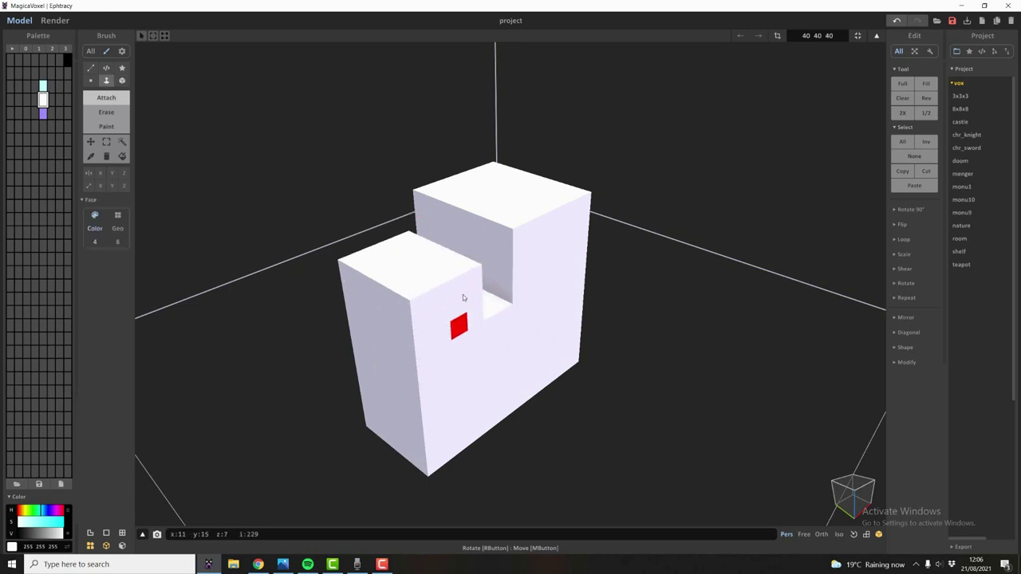
- Render the two-tower shape and tint its white palette colour to 236 254 255
left_click(56, 21)
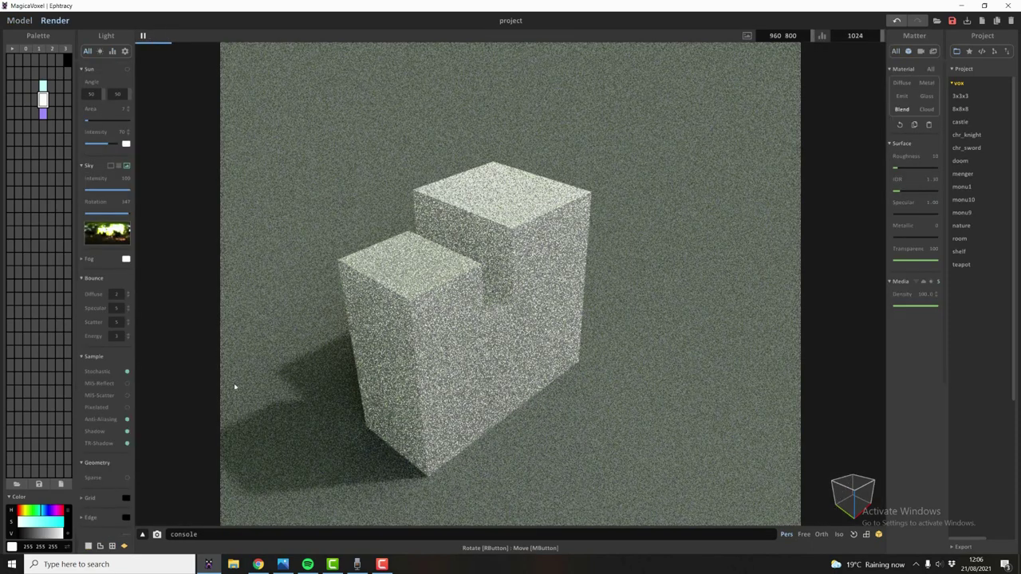
left_click(38, 534)
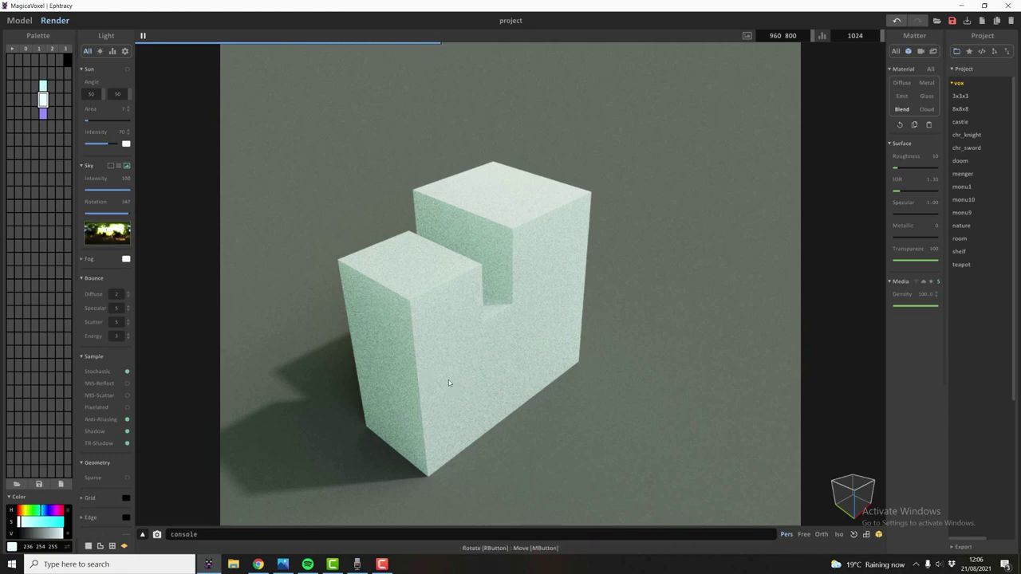
- Recolour the two-tower shape violet, render it, and darken the violet palette colour to 53 44 102
left_click(17, 22)
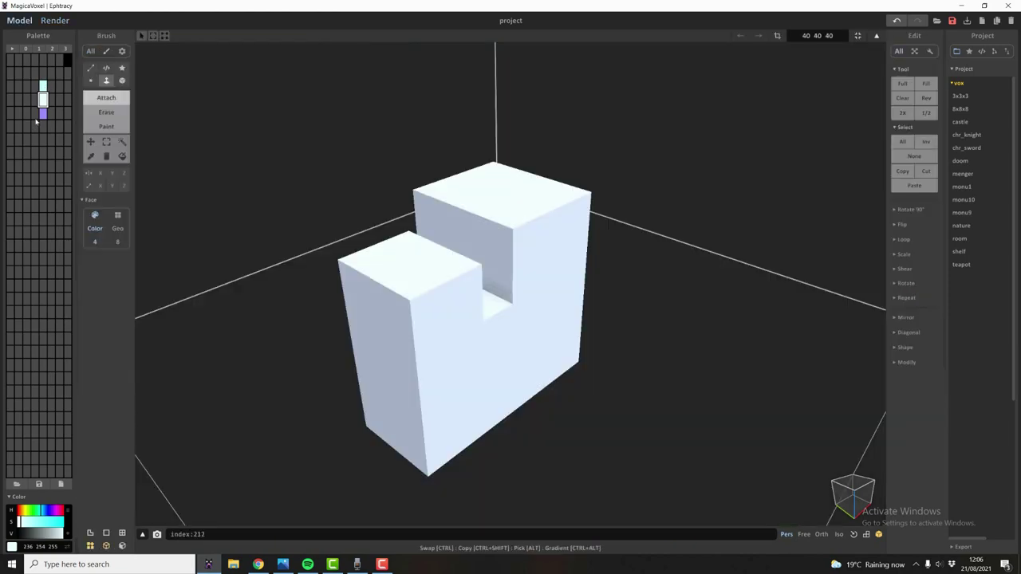
left_click(43, 113)
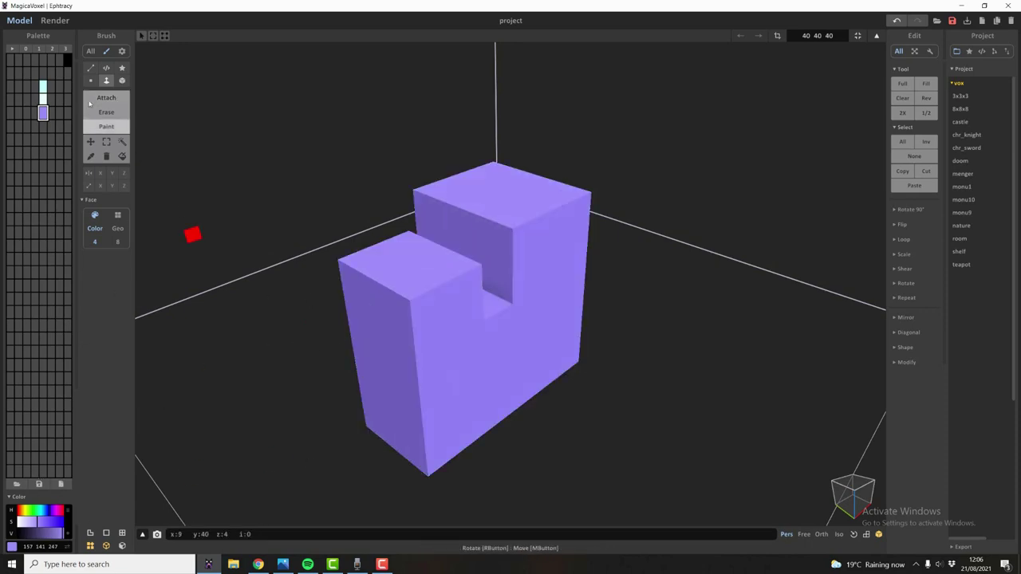
left_click(53, 20)
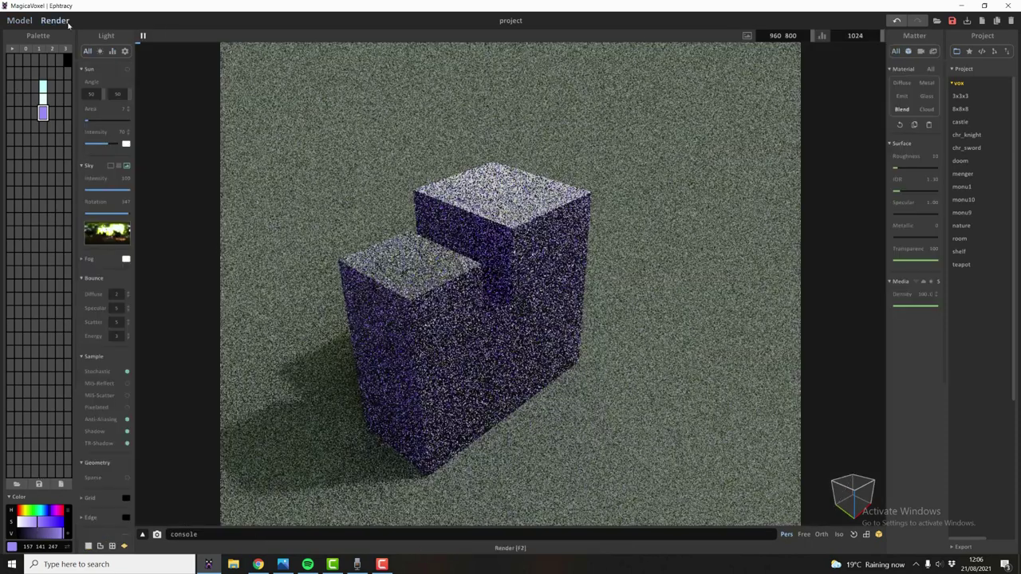
left_click(45, 524)
left_click(36, 534)
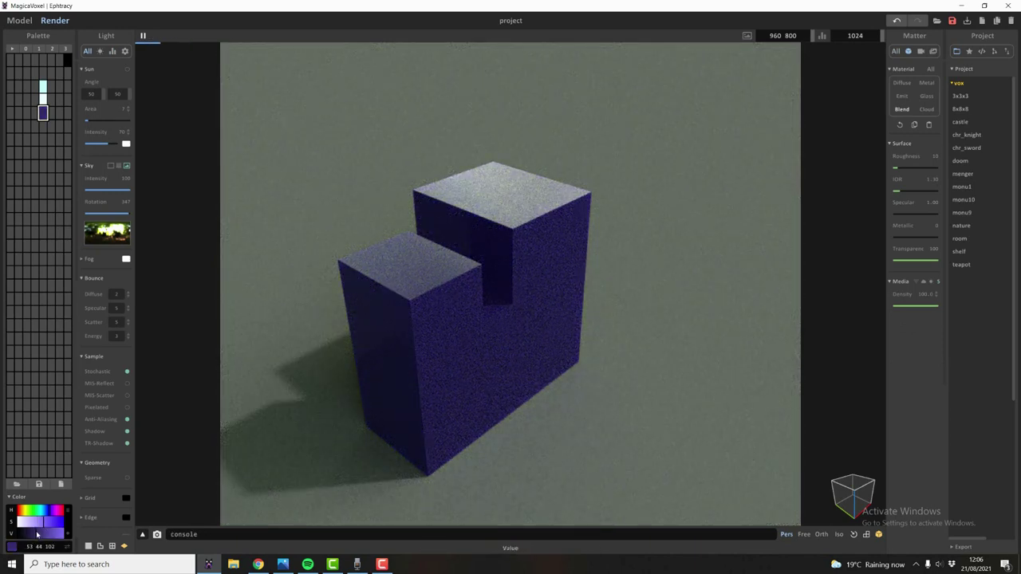
- Erase the entire two-tower shape from the model space
left_click(19, 21)
key("r")
left_click_drag(517, 375, 177, 270)
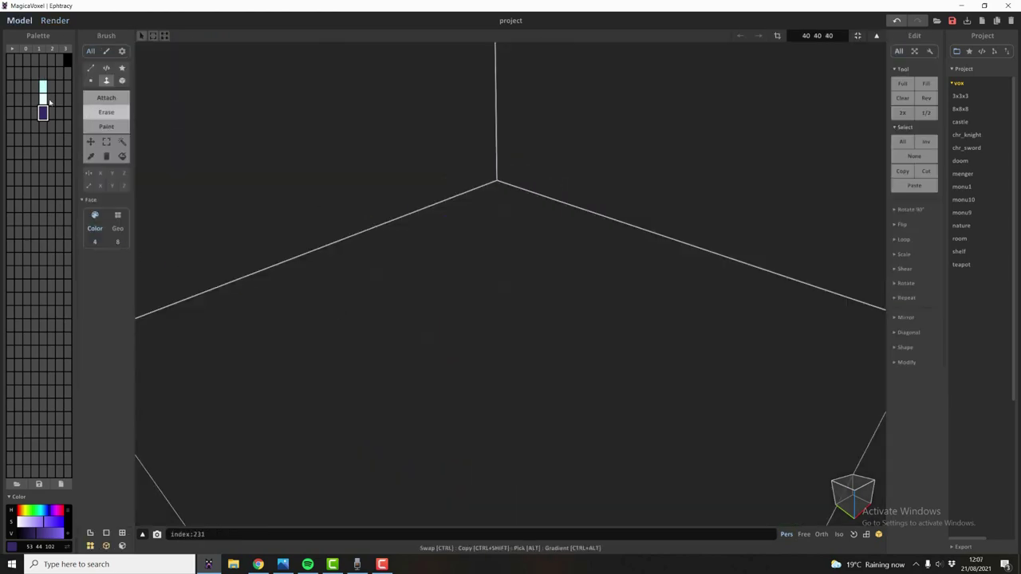
- Draw a dark violet rectangular base on the floor and extrude it upward about 12 layers into a tall block
key("b")
key("t")
mouse_move(475, 336)
left_mouse_down()
mouse_move(470, 403)
mouse_move(461, 405)
left_mouse_up()
key("f")
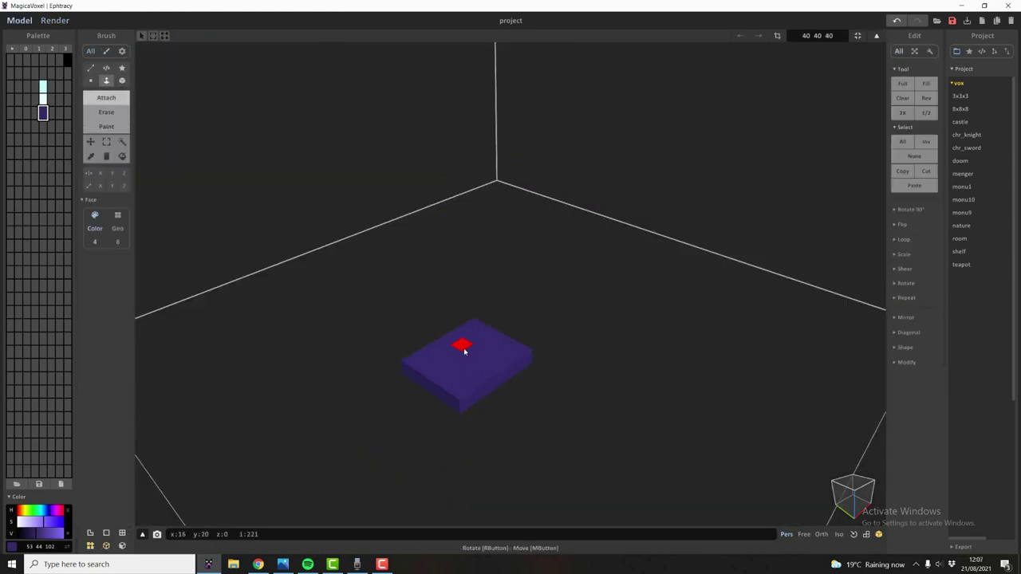
left_click_drag(470, 361, 427, 164)
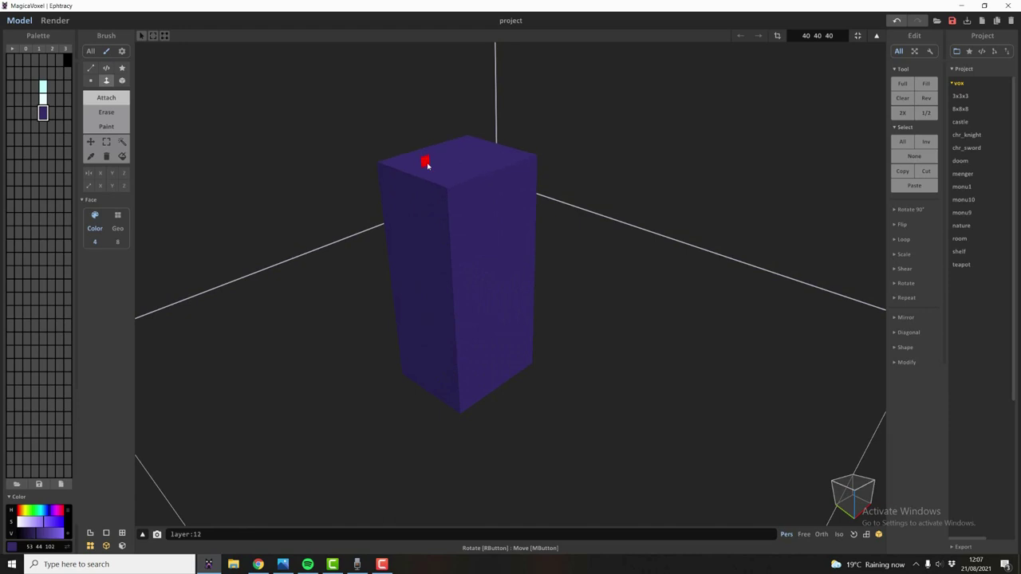
- Paint a pale cyan band, 197 255 253, across the middle of the dark violet block's two front faces
left_click(43, 87)
left_click_drag(480, 270, 446, 293)
key("ctrl+z")
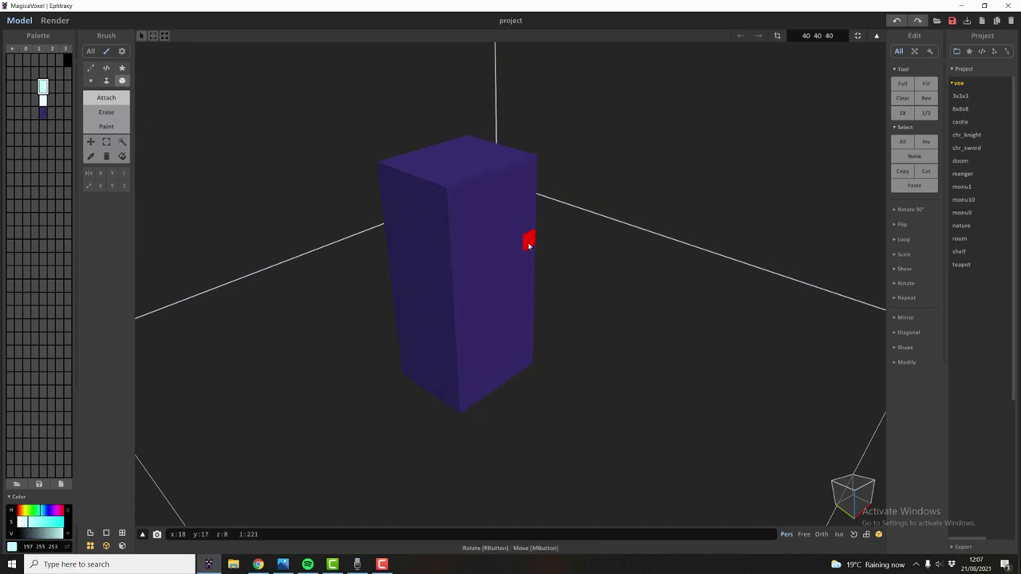
key("3")
mouse_move(529, 239)
left_mouse_down()
mouse_move(485, 276)
mouse_move(401, 286)
left_mouse_up()
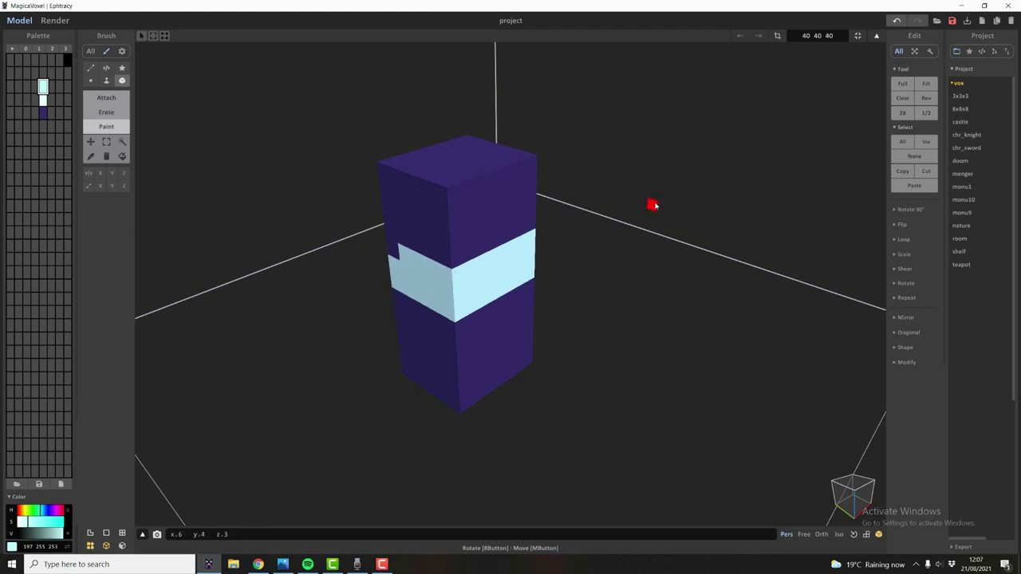
- Attach a white cap layer, 236 254 255, across the whole top face of the dark violet block
key("f")
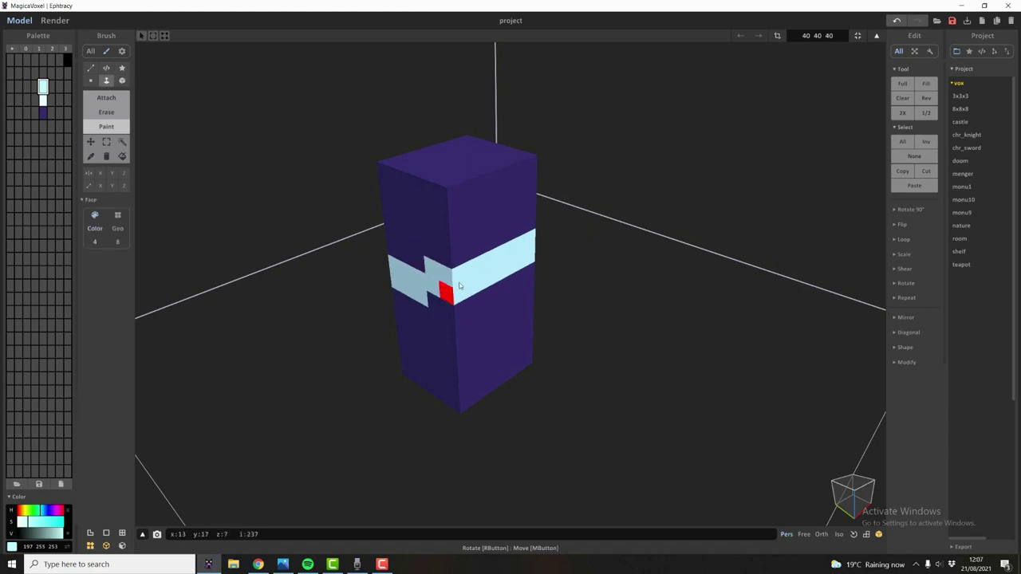
left_click(35, 99)
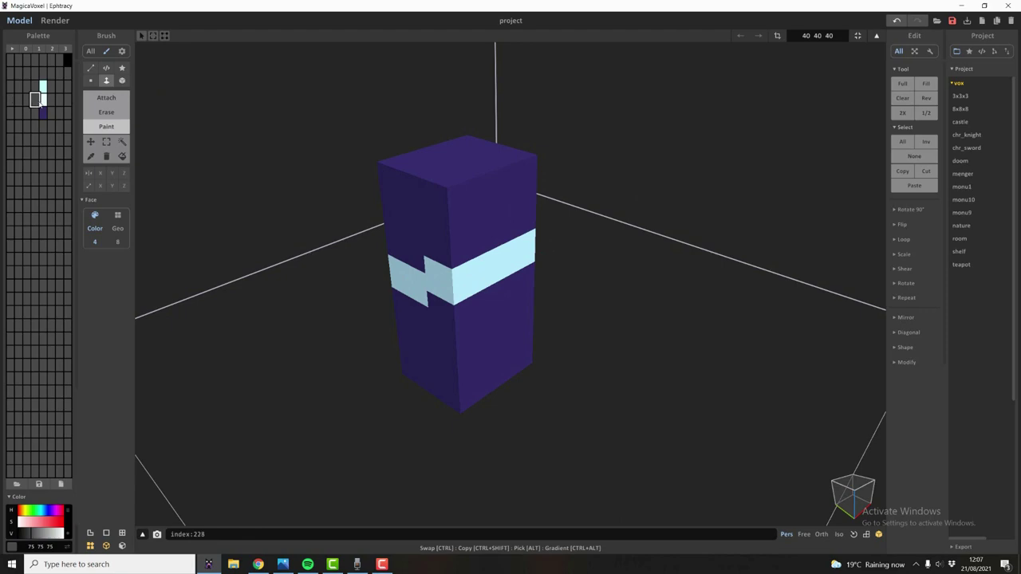
left_click(44, 99)
key("t")
left_click(475, 152)
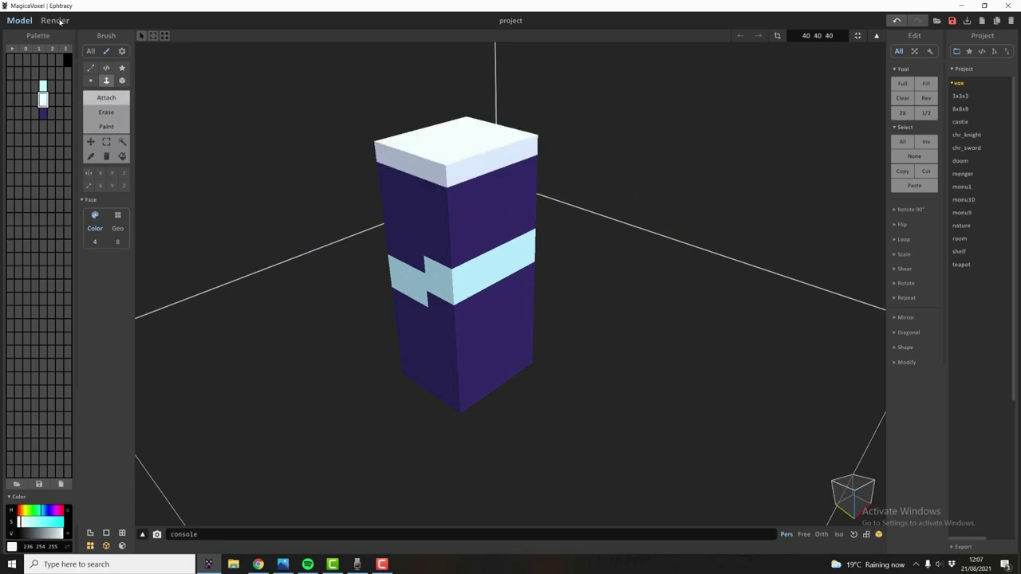
- Render the block with the sky rotation set to 0 and the pale cyan glass's refractive index raised to about 1.46
left_click(57, 23)
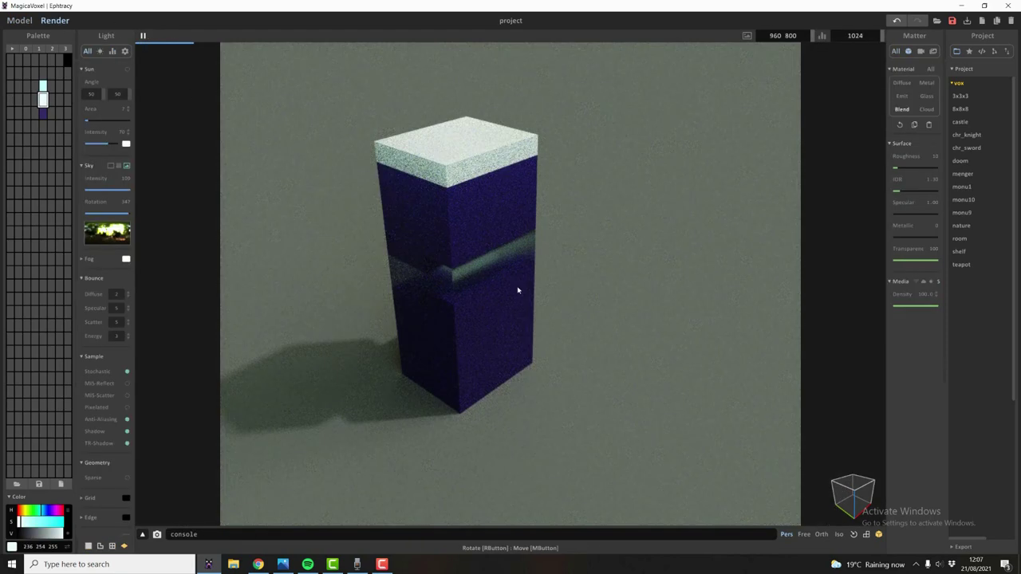
left_click_drag(111, 214, 75, 223)
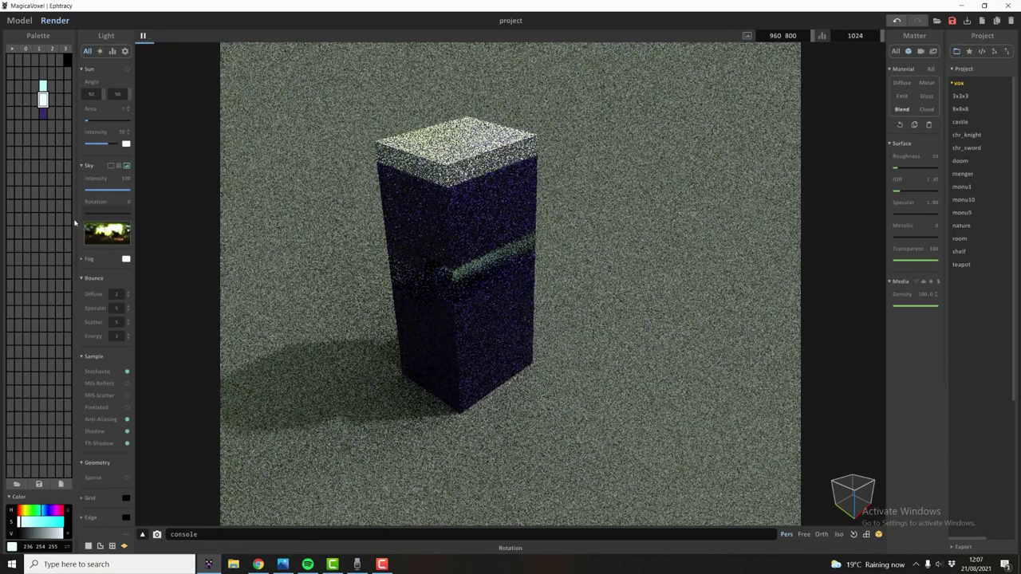
left_click(43, 86)
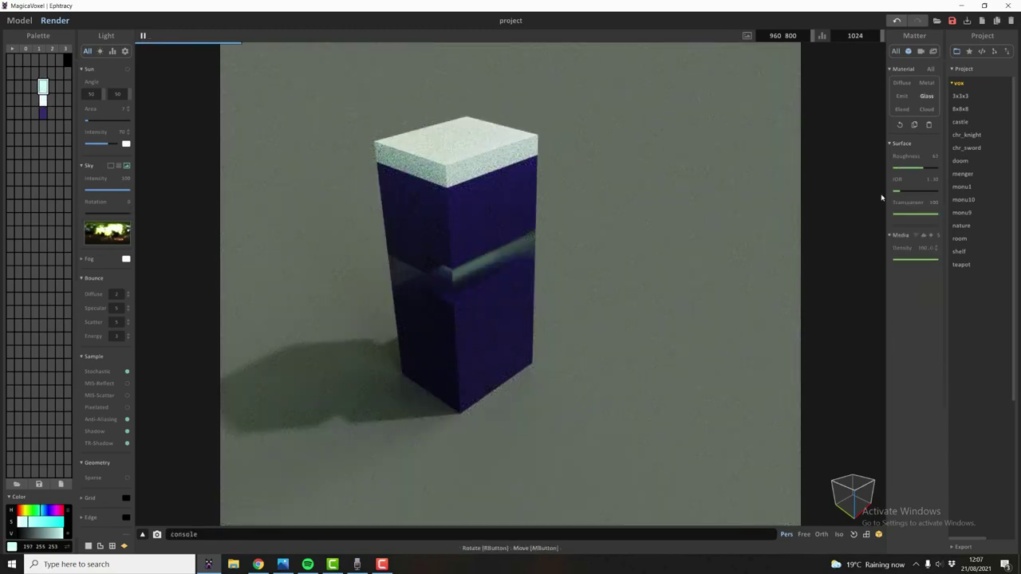
left_click(906, 192)
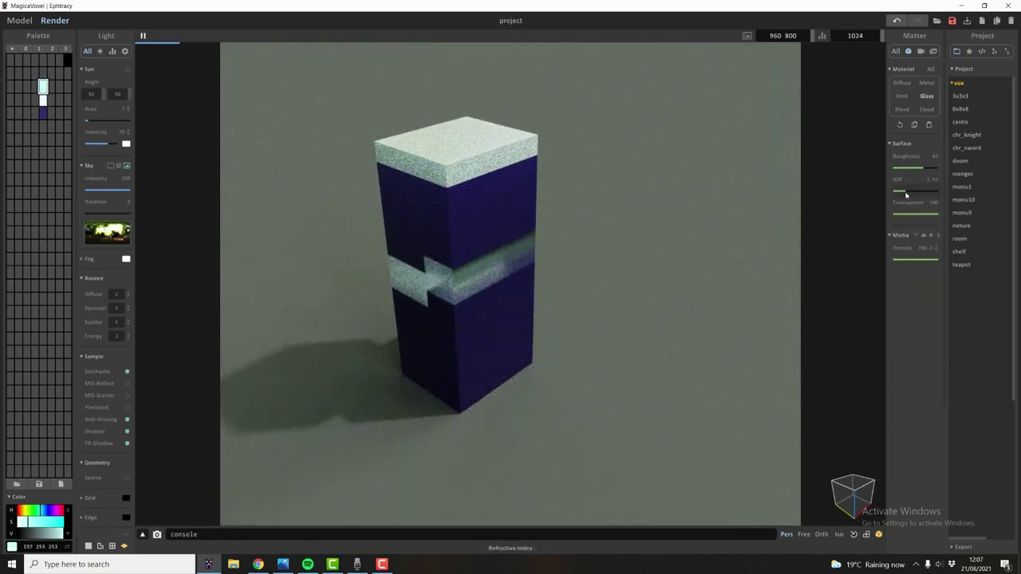
left_click(905, 194)
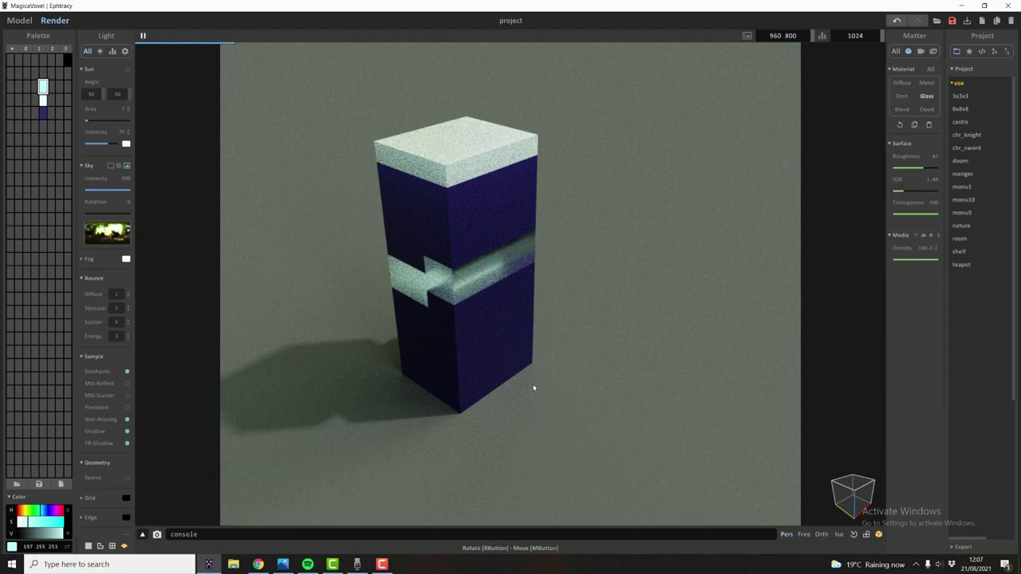
- Return to modelling, erase the entire block, and select the dark violet palette colour 53 44 102
right_click_drag(533, 235, 566, 261)
right_click_drag(563, 295, 447, 237)
left_click(15, 21)
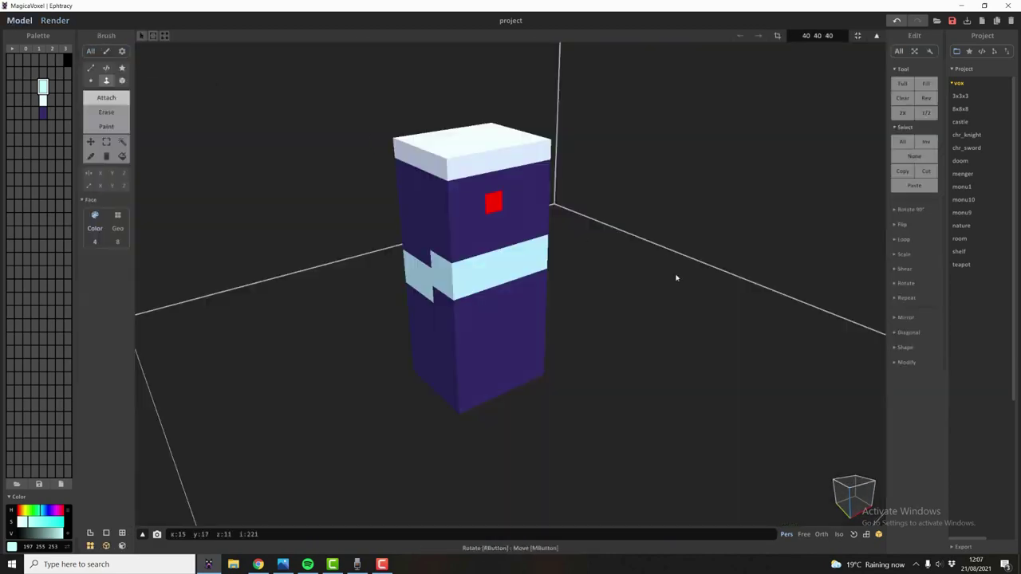
key("ctrl+a")
key("Delete")
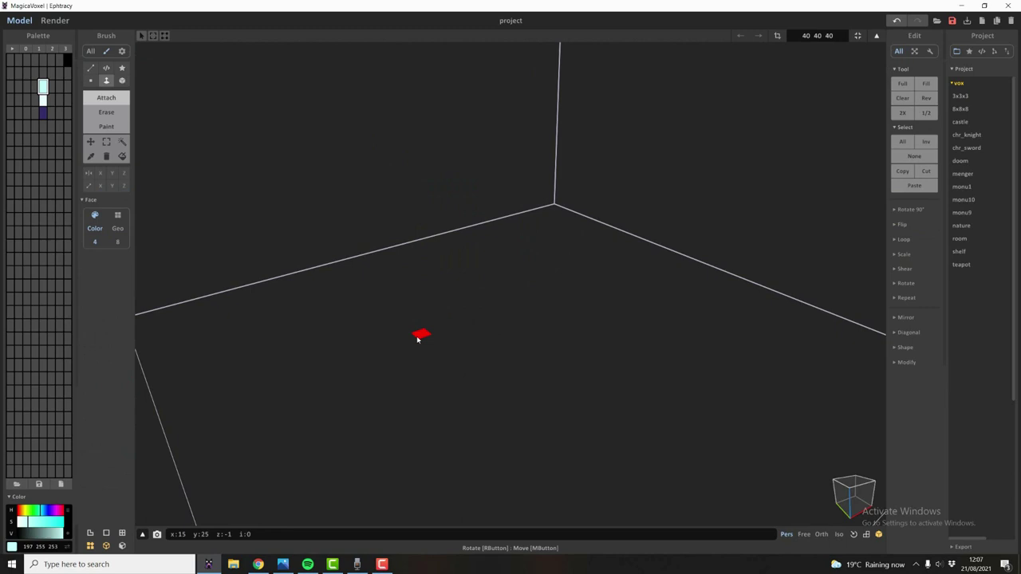
left_click(43, 112)
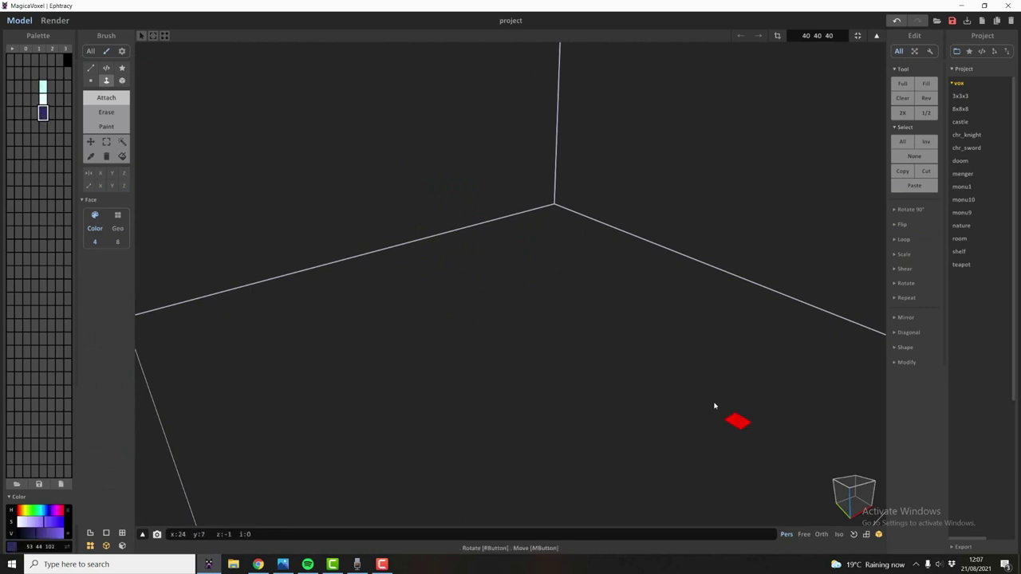
right_click_drag(736, 417, 593, 313)
scroll(560, 244, "down", 5)
mouse_move(561, 244)
right_mouse_down()
mouse_move(531, 232)
mouse_move(552, 250)
right_mouse_up()
scroll(551, 250, "up", 4)
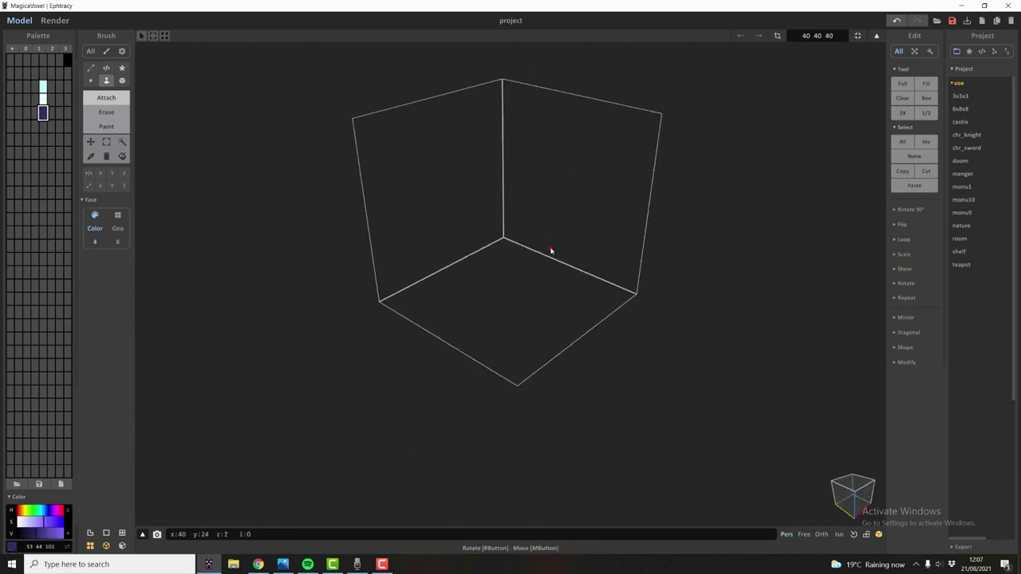
scroll(529, 300, "down", 5)
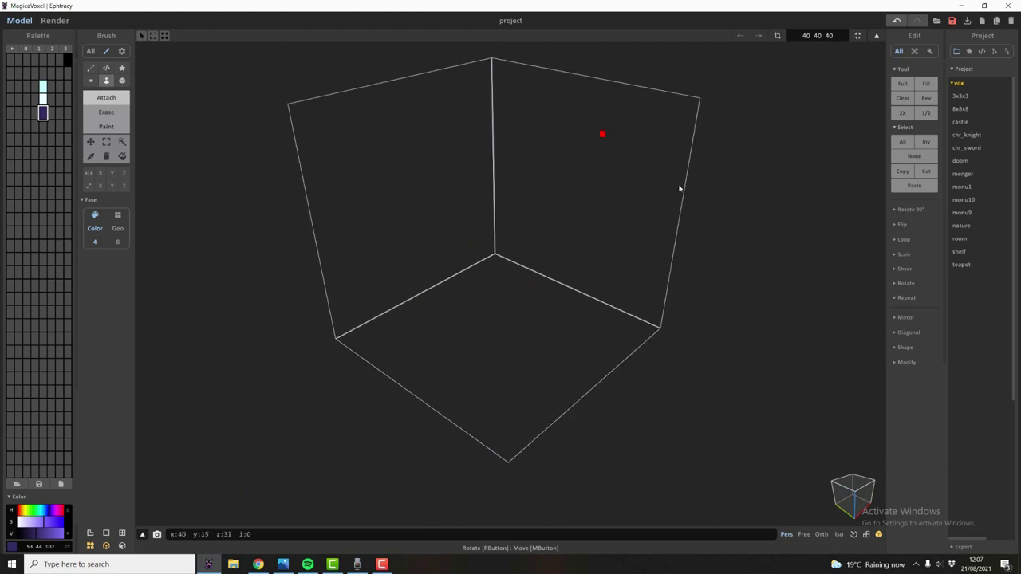
scroll(622, 287, "up", 5)
scroll(607, 283, "down", 5)
key("Tab")
key("Tab")
key("Tab")
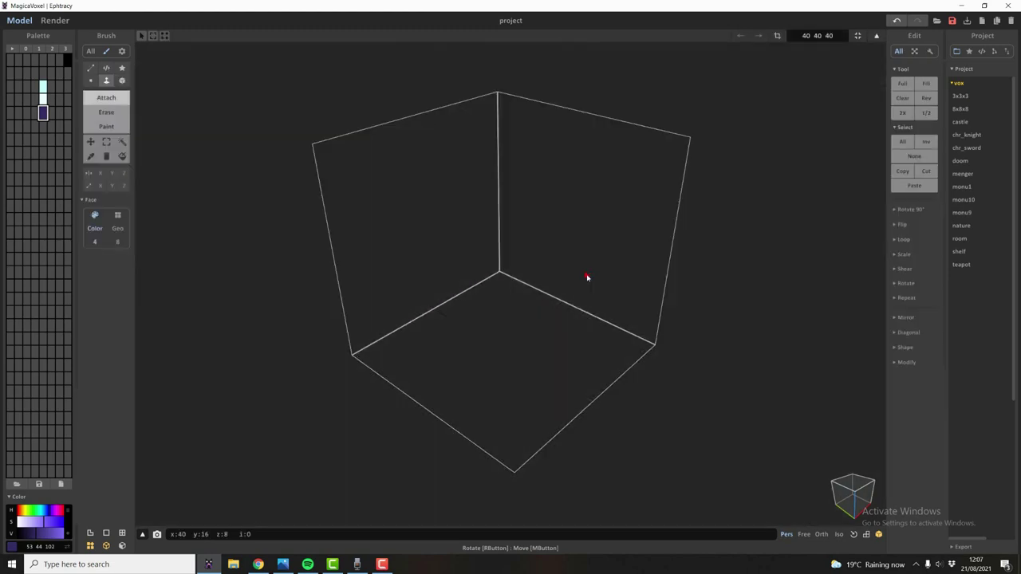
key("Tab")
key("Tab")
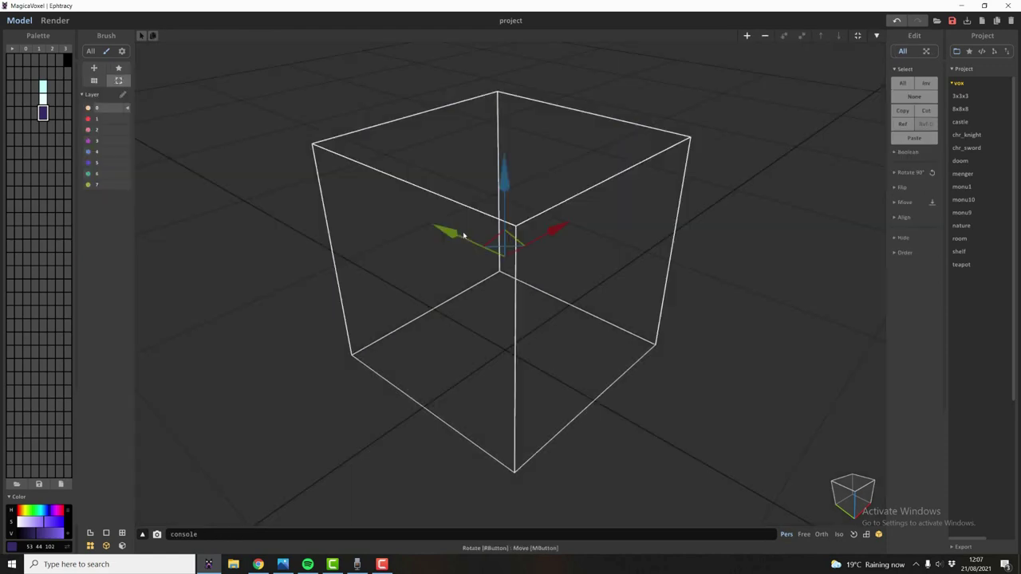
key("Tab")
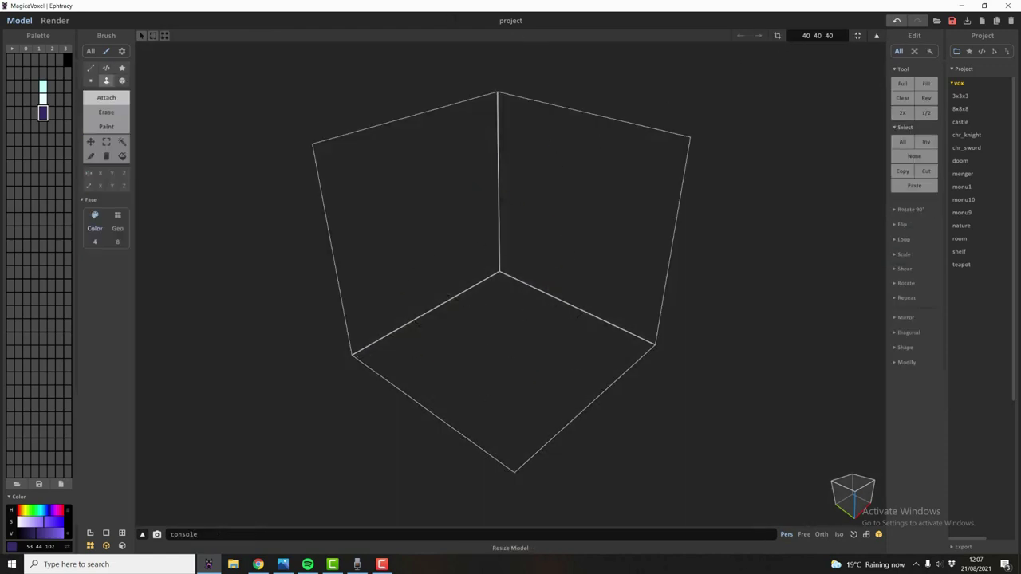
- Resize the empty model space to 256 256 256
left_click(818, 36)
type("256 256 256")
key("Return")
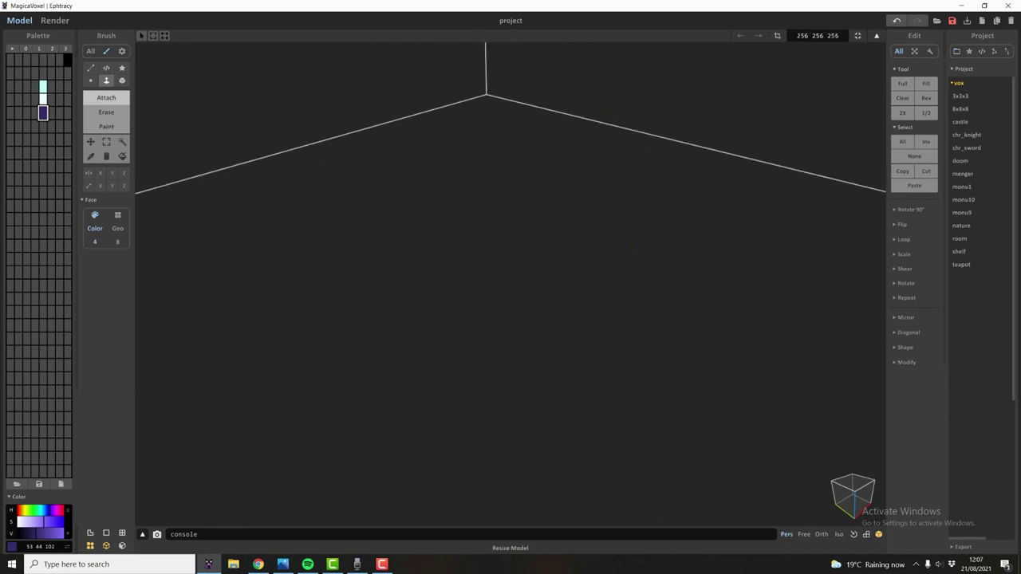
scroll(609, 192, "down", 10)
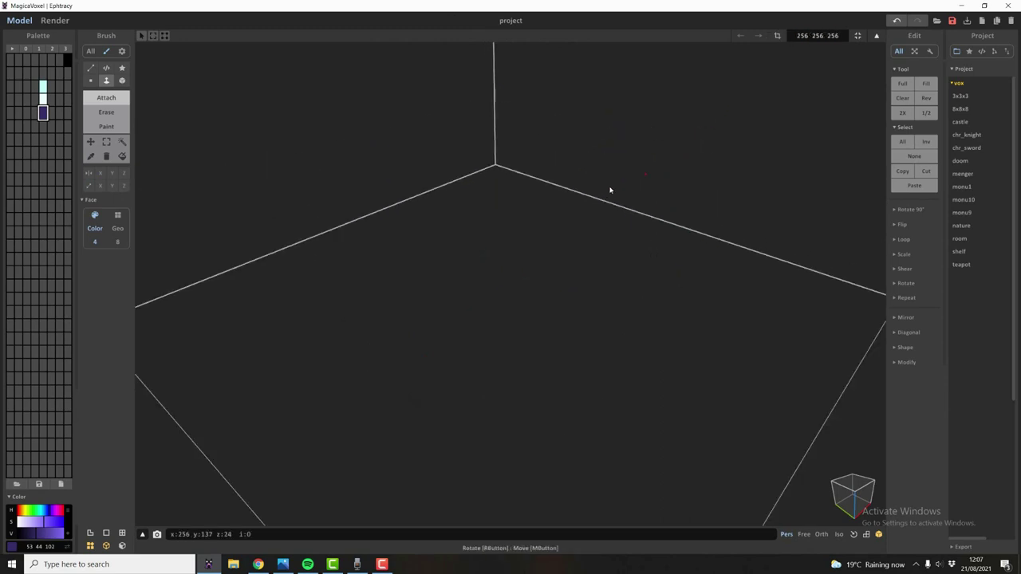
right_click_drag(368, 267, 455, 308)
scroll(456, 308, "up", 5)
middle_click_drag(467, 308, 474, 283)
right_click_drag(474, 282, 495, 284)
scroll(495, 285, "down", 4)
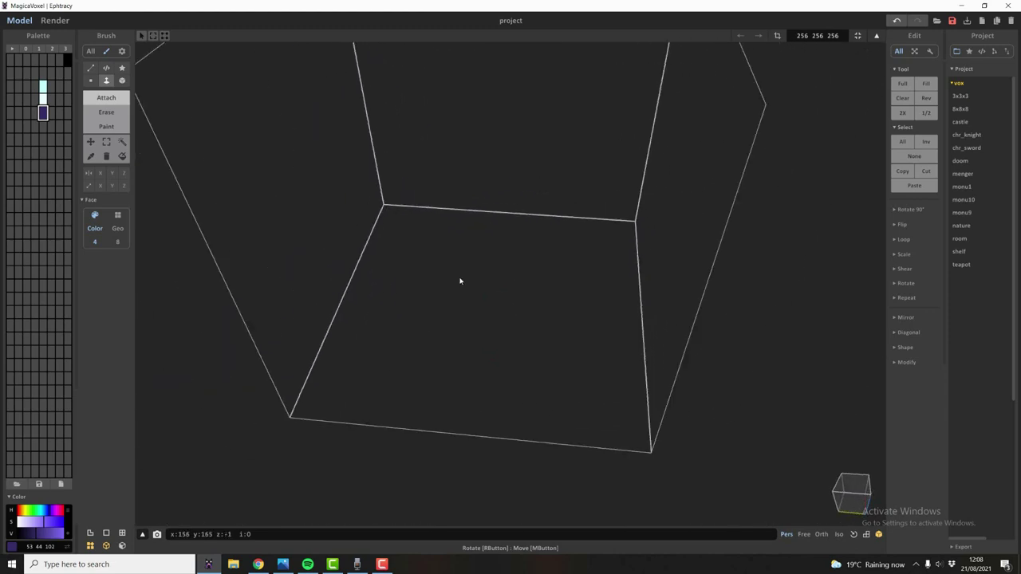
- Undo the test scribble made with the voxel brush and outline a closed irregular blob freehand across the floor in dark violet
left_click(91, 81)
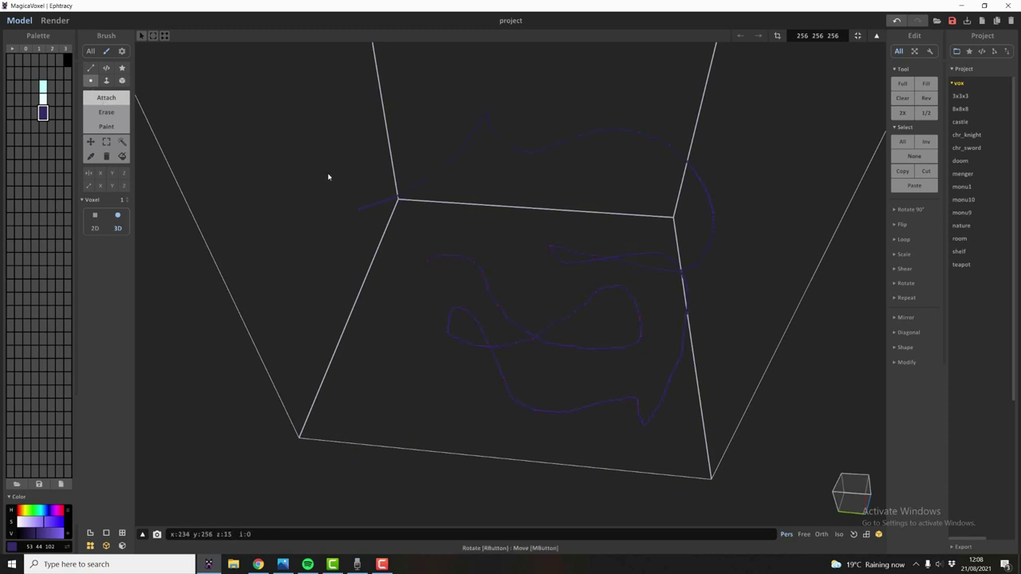
mouse_move(586, 337)
right_mouse_down()
mouse_move(455, 278)
mouse_move(579, 312)
mouse_move(529, 306)
mouse_move(506, 333)
mouse_move(403, 250)
right_mouse_up()
key("ctrl+z")
left_click_drag(379, 218, 448, 220)
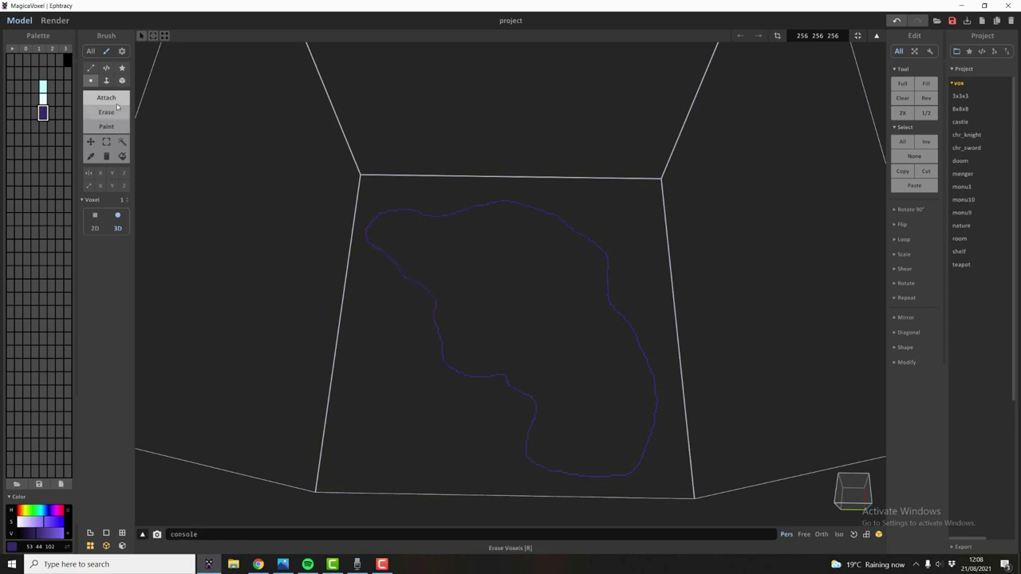
- Fill the inside of the blob outline with dark violet voxels using the Face brush
left_click(106, 82)
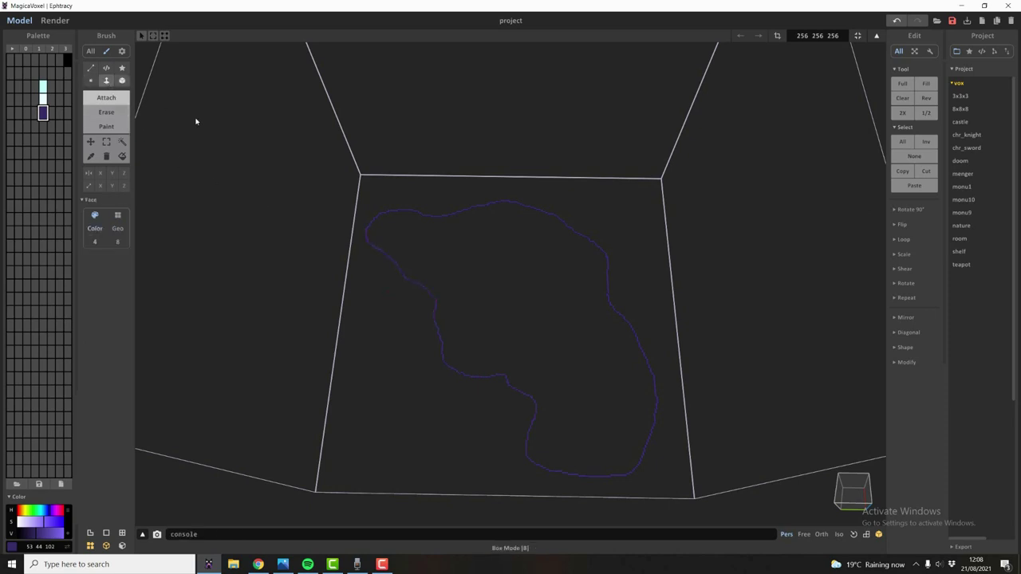
left_click(534, 264)
scroll(519, 303, "down", 3)
right_click_drag(508, 331, 561, 330)
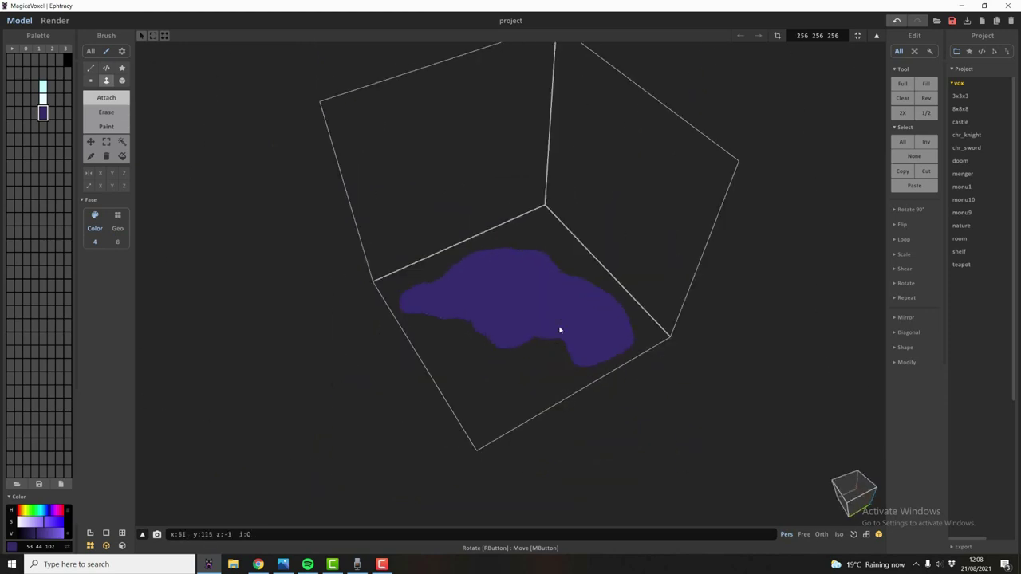
scroll(561, 331, "up", 6)
middle_click_drag(561, 330, 463, 332)
mouse_move(463, 332)
right_mouse_down()
mouse_move(458, 261)
mouse_move(438, 271)
mouse_move(401, 330)
right_mouse_up()
scroll(457, 262, "down", 3)
middle_click_drag(401, 330, 380, 369)
left_click(91, 81)
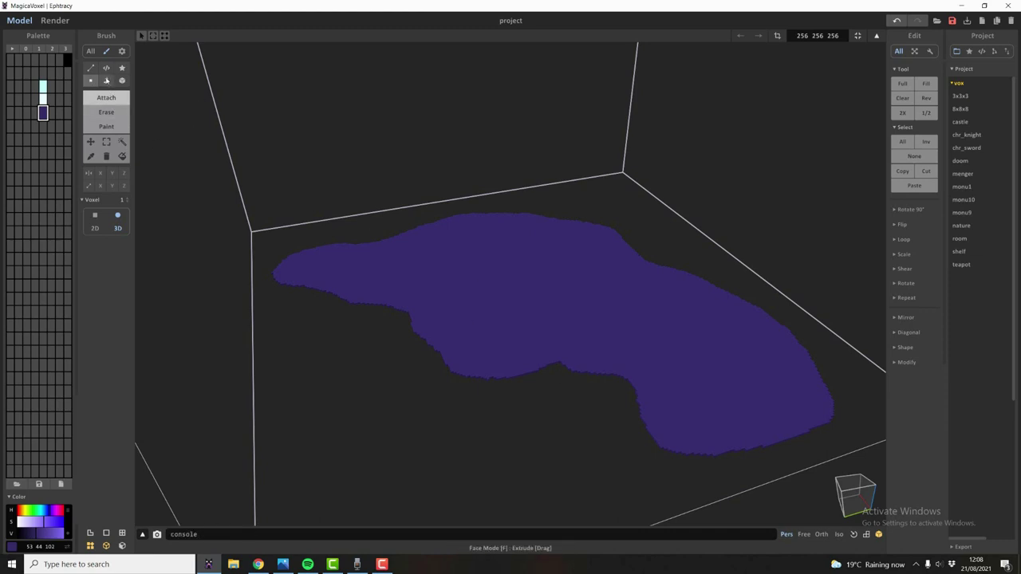
left_click(106, 81)
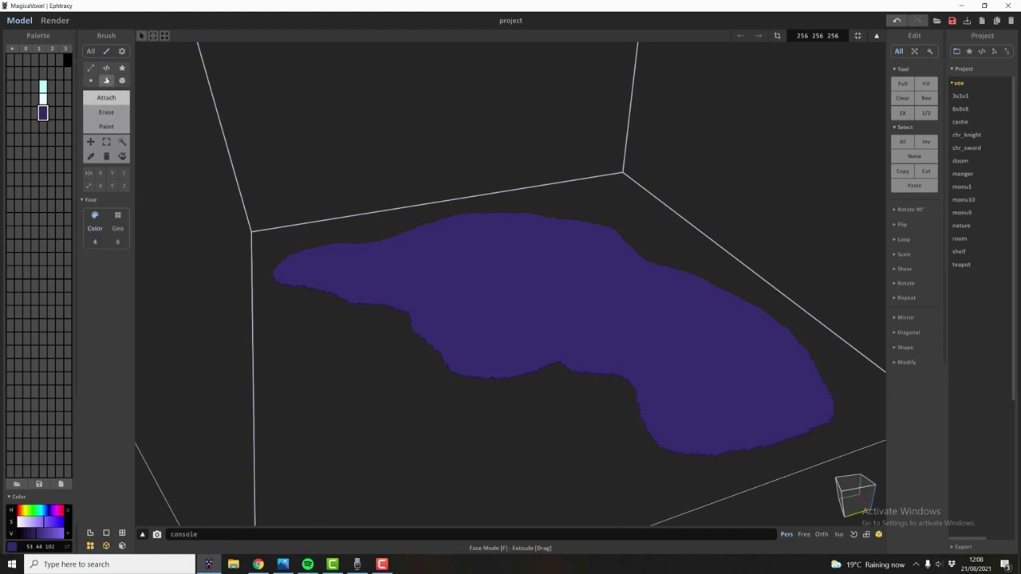
right_click_drag(479, 313, 497, 343)
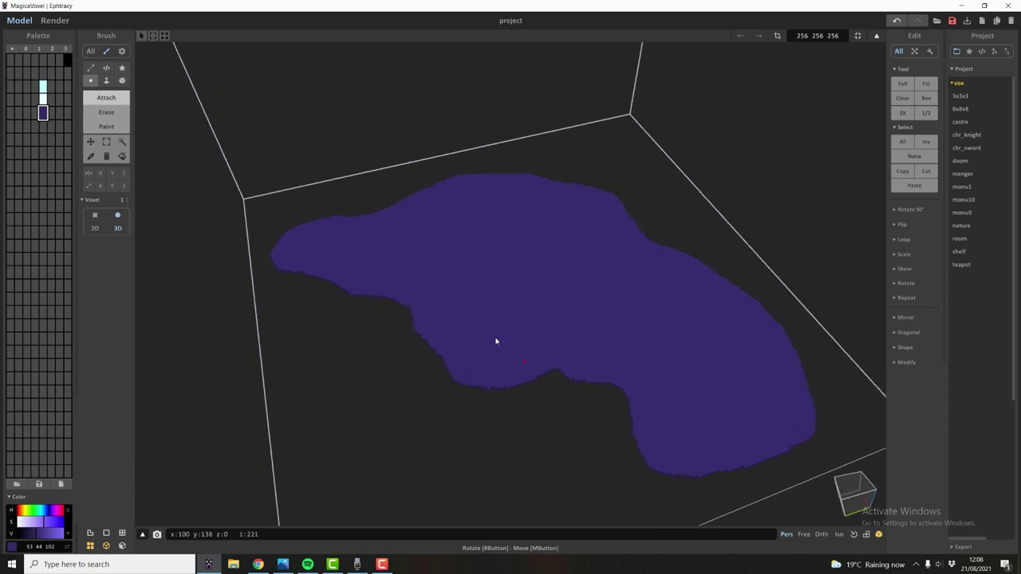
left_click(89, 81)
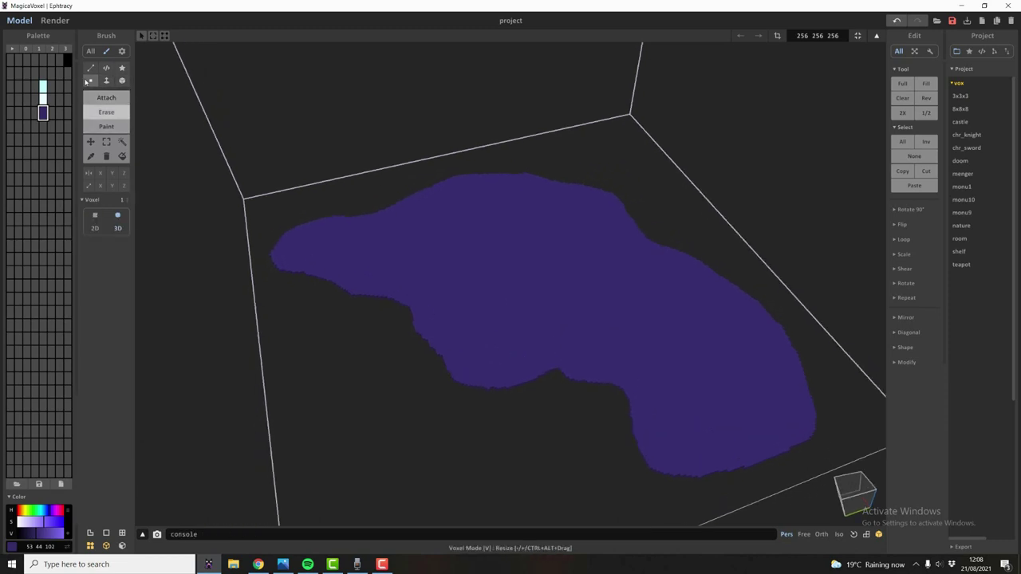
left_click(106, 80)
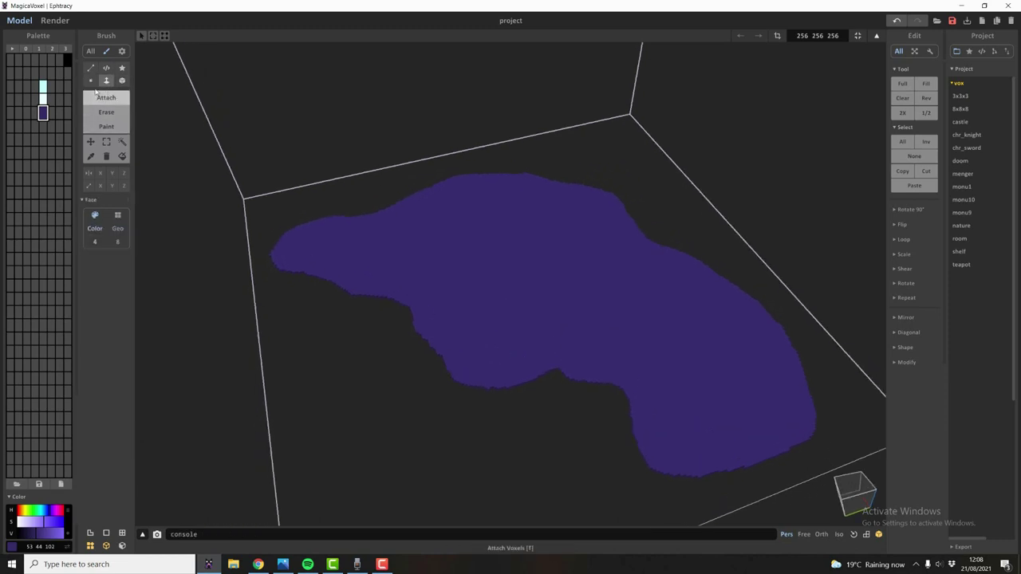
- Draw a smaller closed outline freehand on top of the dark violet blob and fill it as a raised layer
left_click(90, 81)
scroll(529, 260, "down", 3)
right_click_drag(529, 260, 572, 310)
scroll(572, 310, "up", 4)
right_click_drag(687, 375, 643, 321)
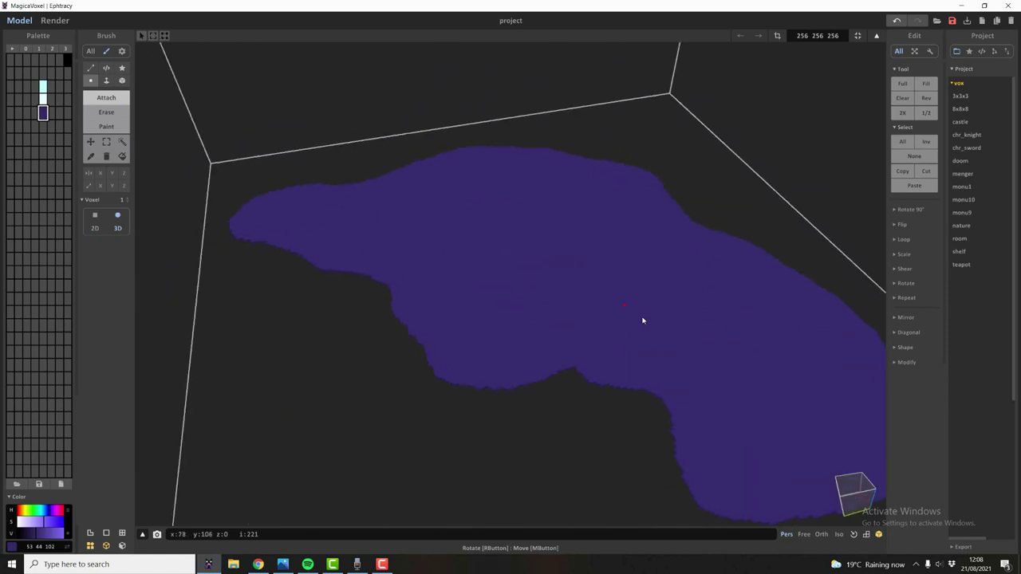
right_click_drag(771, 441, 304, 281)
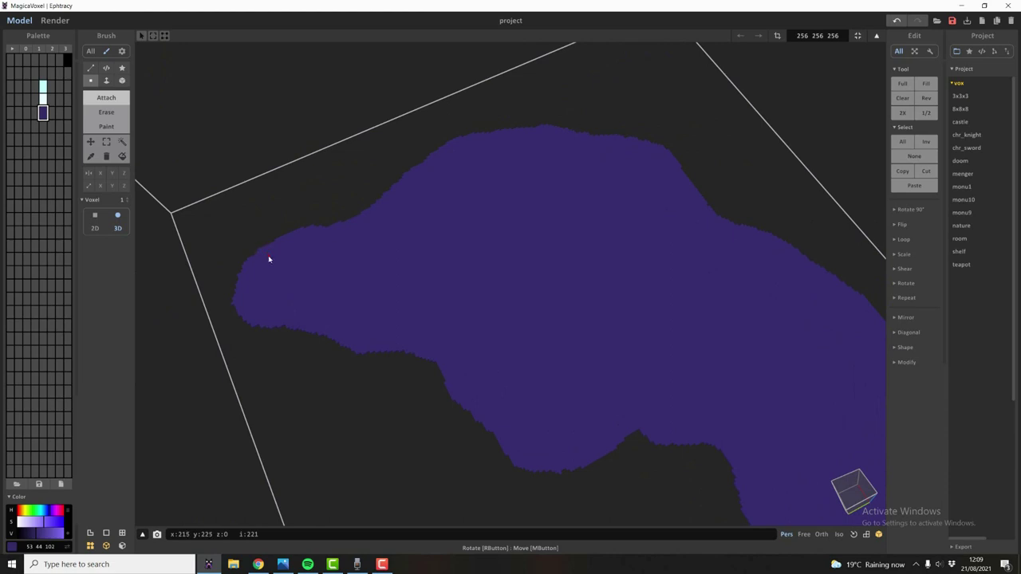
mouse_move(308, 258)
left_mouse_down()
mouse_move(424, 194)
mouse_move(629, 211)
left_mouse_up()
key("f")
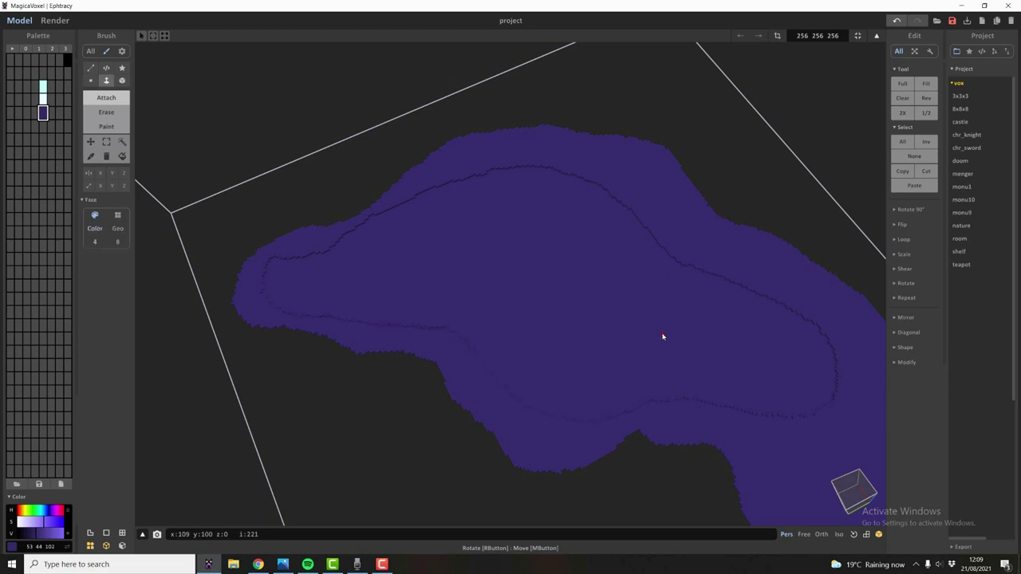
right_click_drag(413, 251, 533, 314)
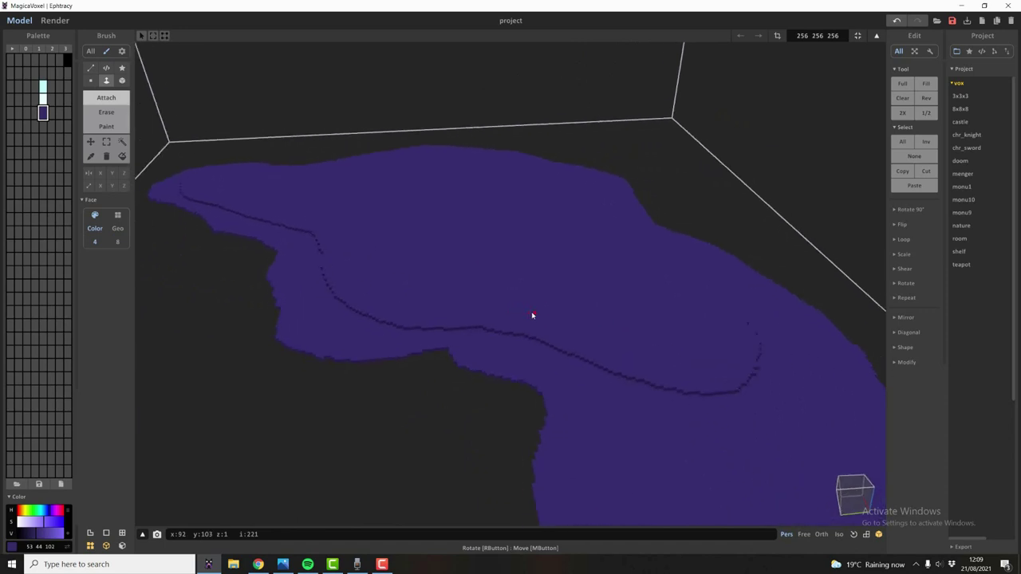
- Try the frame and grid displays, and turn on edge lines so the layer boundaries of the blob are outlined
left_click(106, 532)
left_click(106, 533)
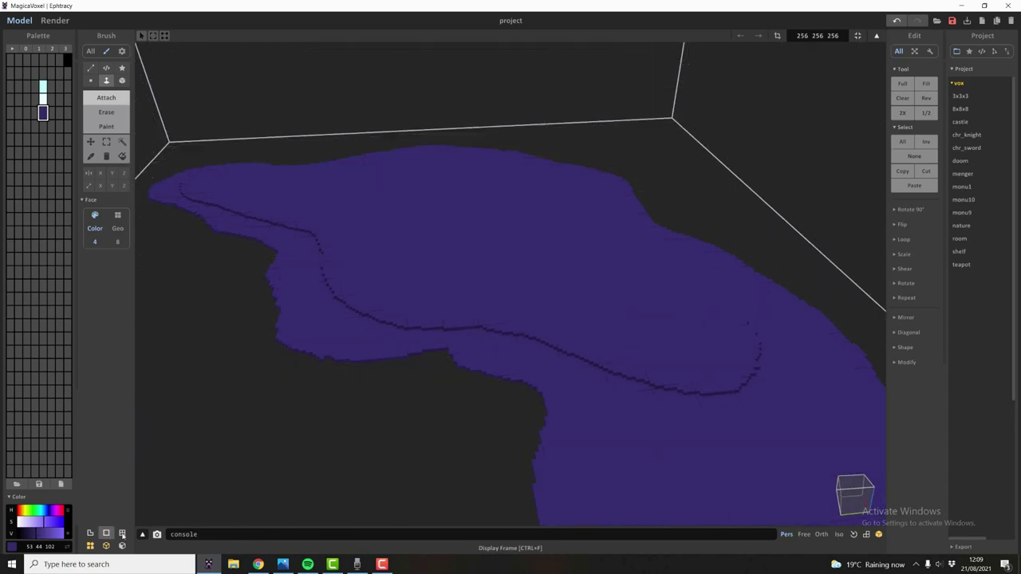
left_click(123, 533)
left_click(122, 533)
left_click(89, 533)
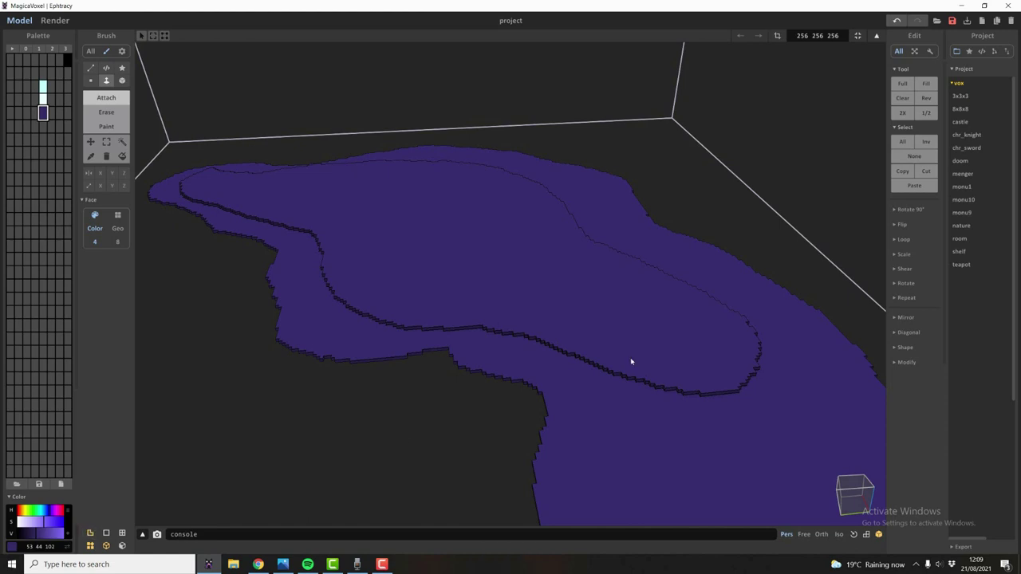
right_click_drag(631, 360, 757, 259)
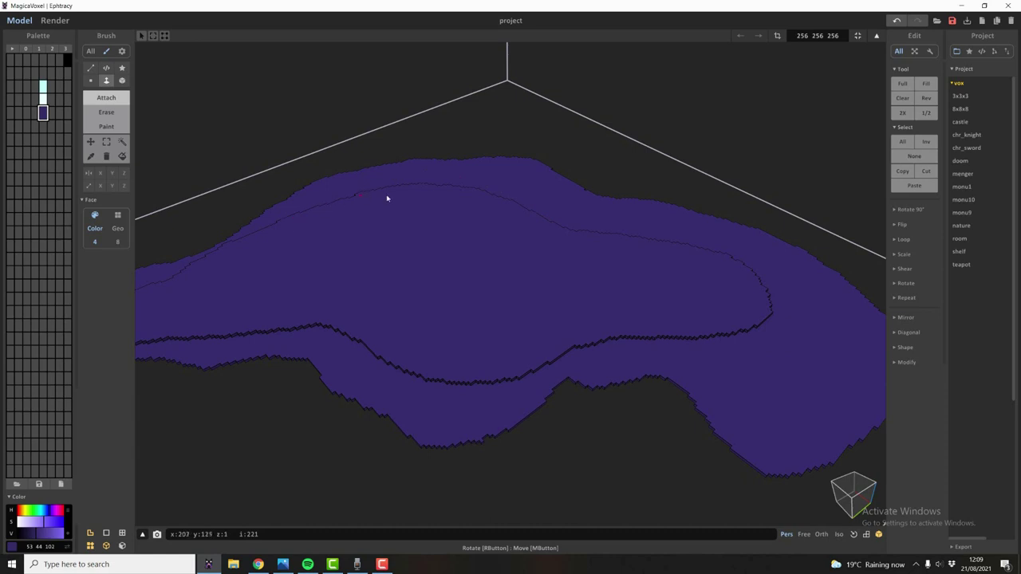
- Draw a voxel line across the narrow end of the raised layer and raise the larger area beyond it with the Face brush
mouse_move(567, 221)
right_mouse_down()
mouse_move(563, 276)
mouse_move(577, 298)
mouse_move(490, 312)
mouse_move(447, 348)
right_mouse_up()
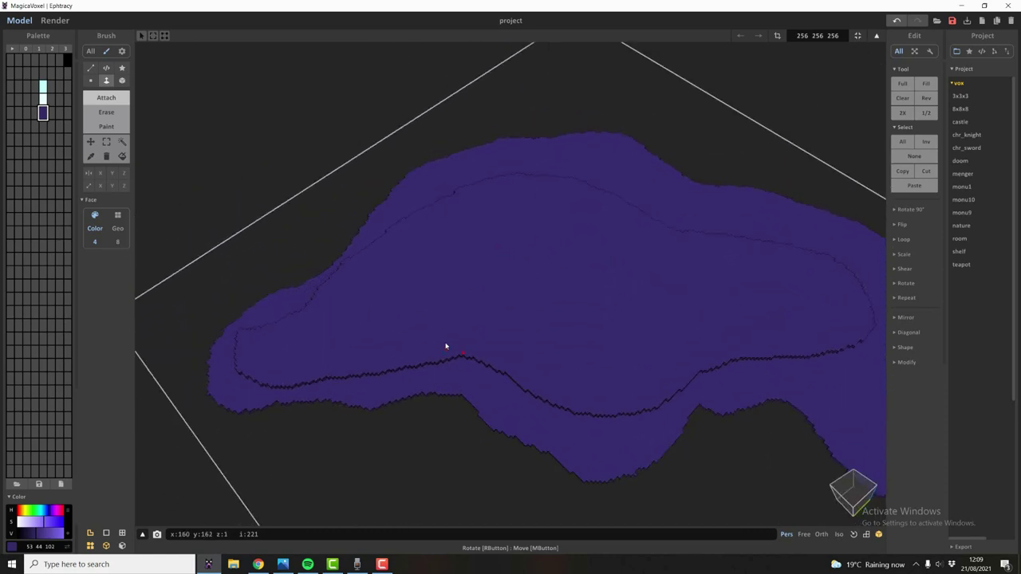
key("v")
right_click_drag(347, 186, 291, 306)
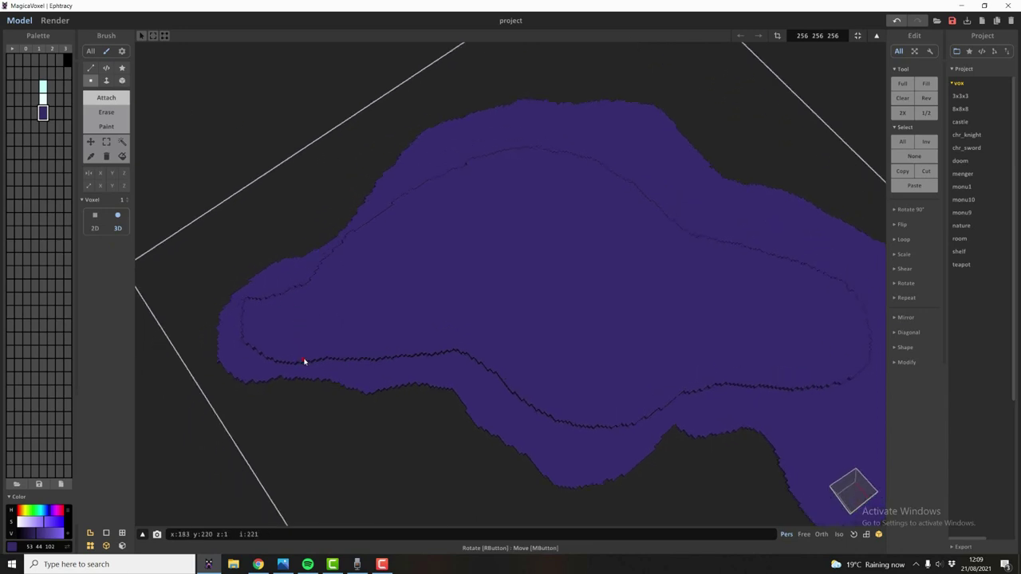
mouse_move(304, 360)
left_mouse_down()
mouse_move(294, 304)
mouse_move(303, 290)
left_mouse_up()
key("f")
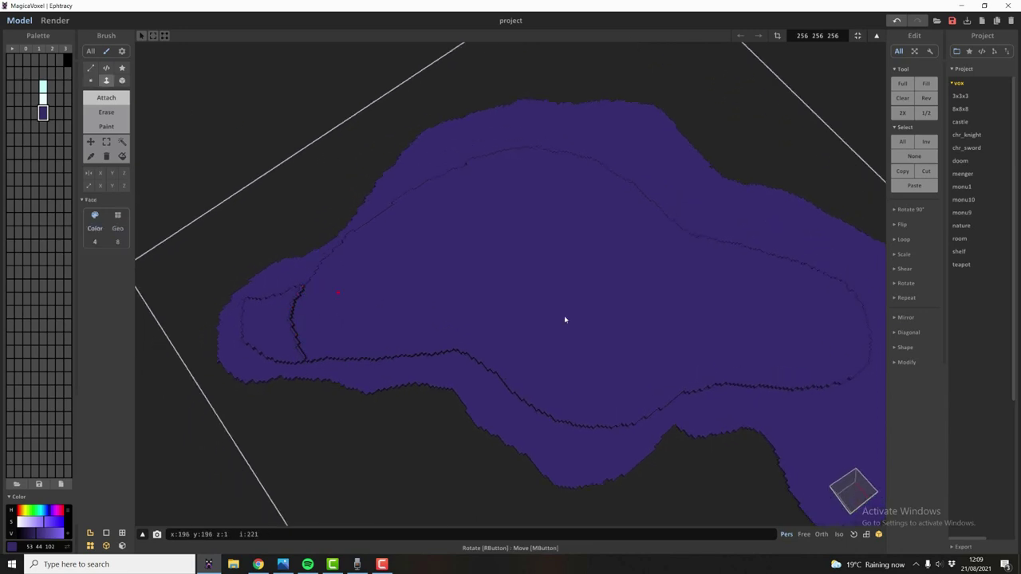
- Draw a second curved boundary across the raised layer and lift the larger area beyond it as the next level
key("v")
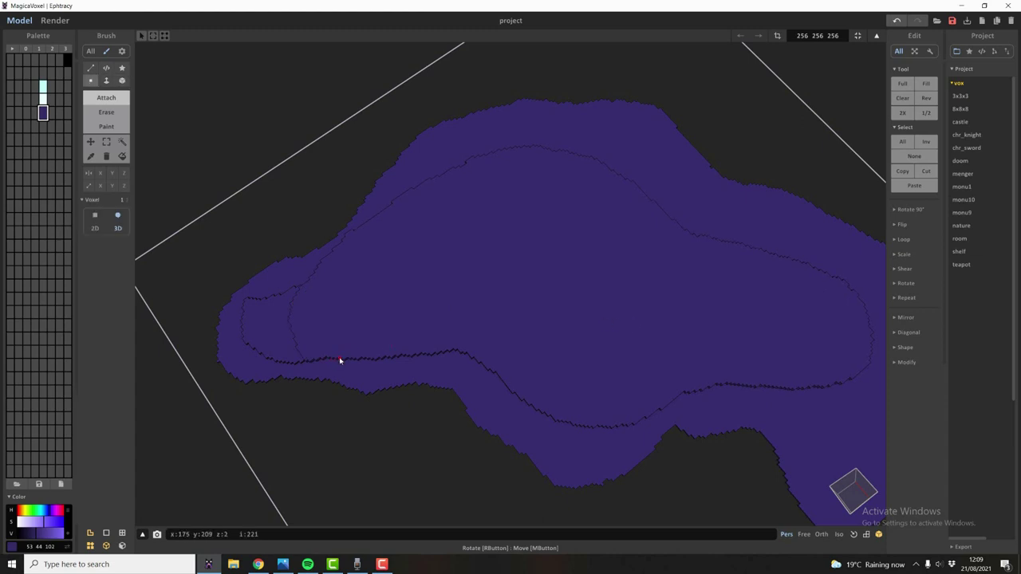
left_click_drag(339, 361, 330, 317)
left_click_drag(355, 272, 350, 240)
key("f")
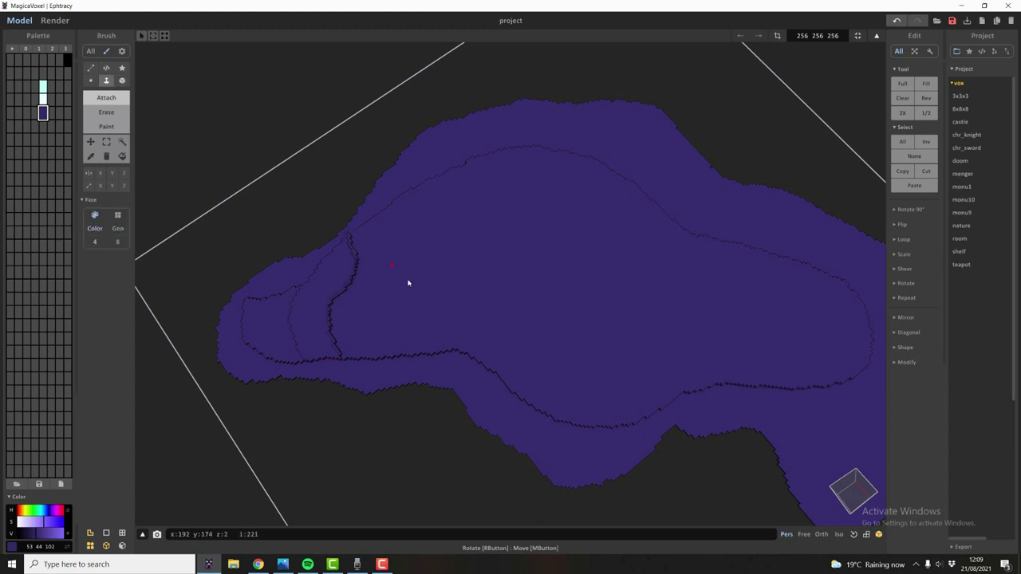
right_click_drag(408, 282, 346, 240)
left_click(346, 243)
- Outline successively smaller levels toward the middle of the hill and raise each one with the Face brush
key("v")
mouse_move(405, 359)
left_mouse_down()
mouse_move(803, 376)
mouse_move(494, 346)
left_mouse_up()
key("f")
left_click(607, 335)
key("v")
key("f")
mouse_move(495, 346)
right_mouse_down()
mouse_move(337, 360)
mouse_move(563, 355)
right_mouse_up()
key("r")
right_click_drag(511, 426, 476, 415)
key("t")
left_click(551, 378)
- Draw dividing lines across the top plateau and raise the sections beyond them to form the hill's peak
key("v")
left_click_drag(458, 329, 466, 399)
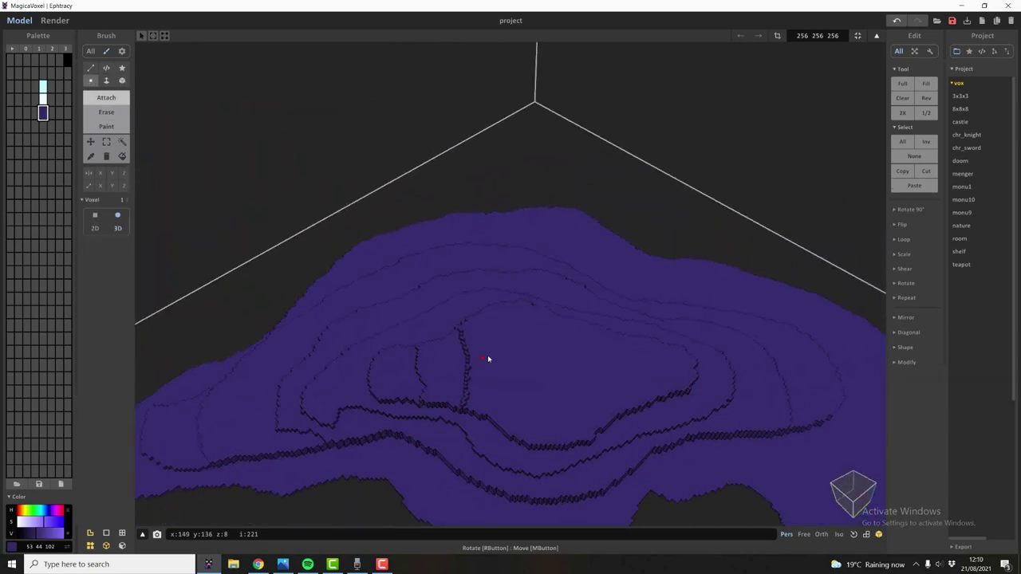
key("f")
left_click(544, 354)
left_click_drag(576, 338, 576, 390)
scroll(606, 384, "down", 10)
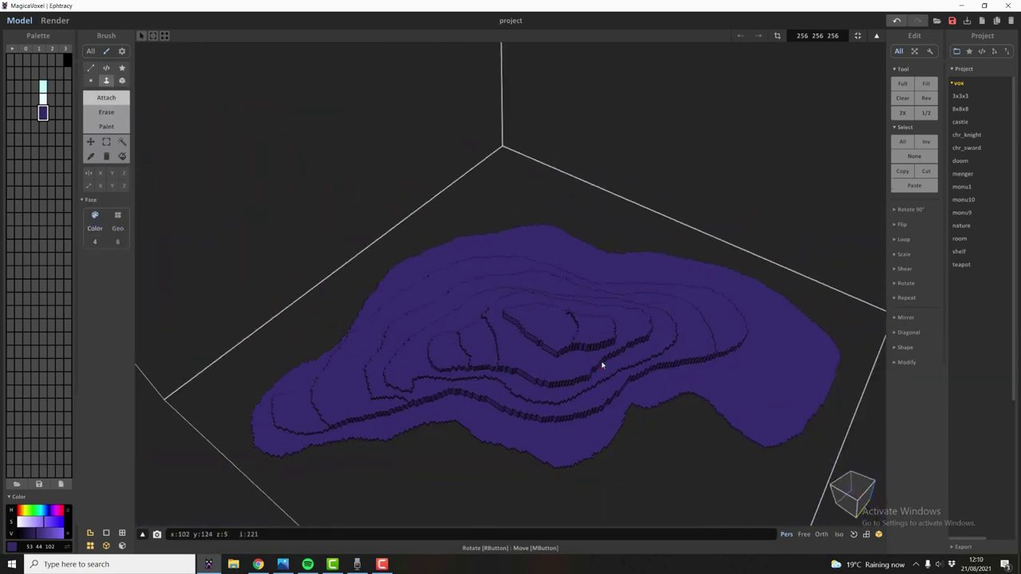
- Outline a low terrace on the base layer against the foot of the hill and fill it with the Face brush
scroll(620, 394, "up", 4)
right_click_drag(620, 394, 647, 360)
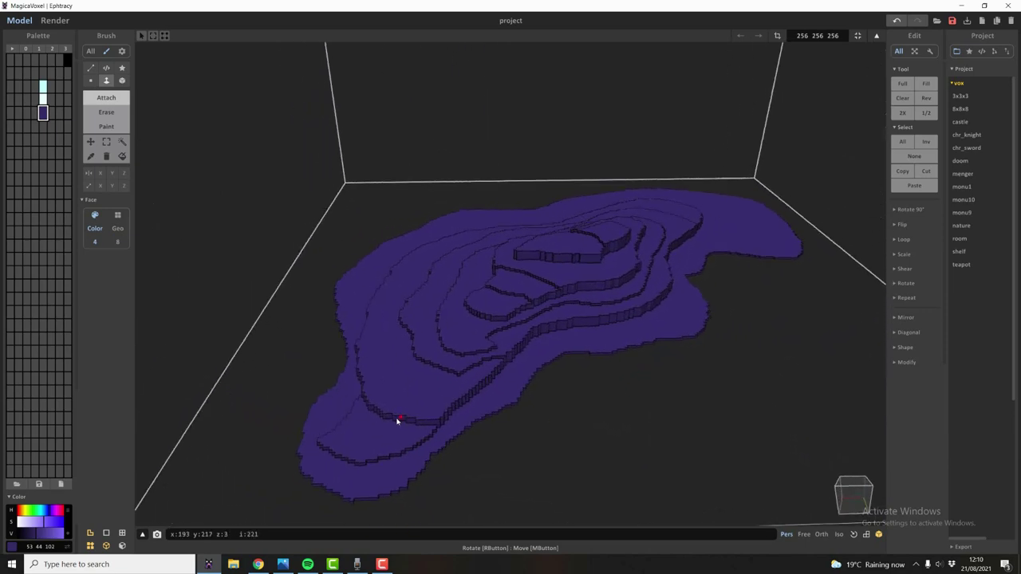
right_click_drag(398, 422, 518, 438)
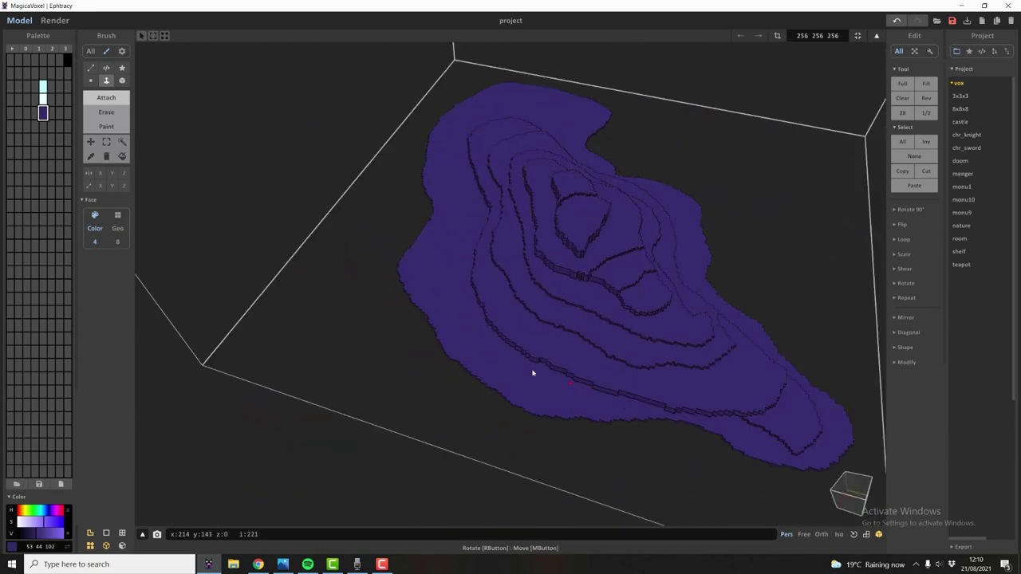
right_click_drag(639, 281, 568, 238)
scroll(585, 301, "up", 3)
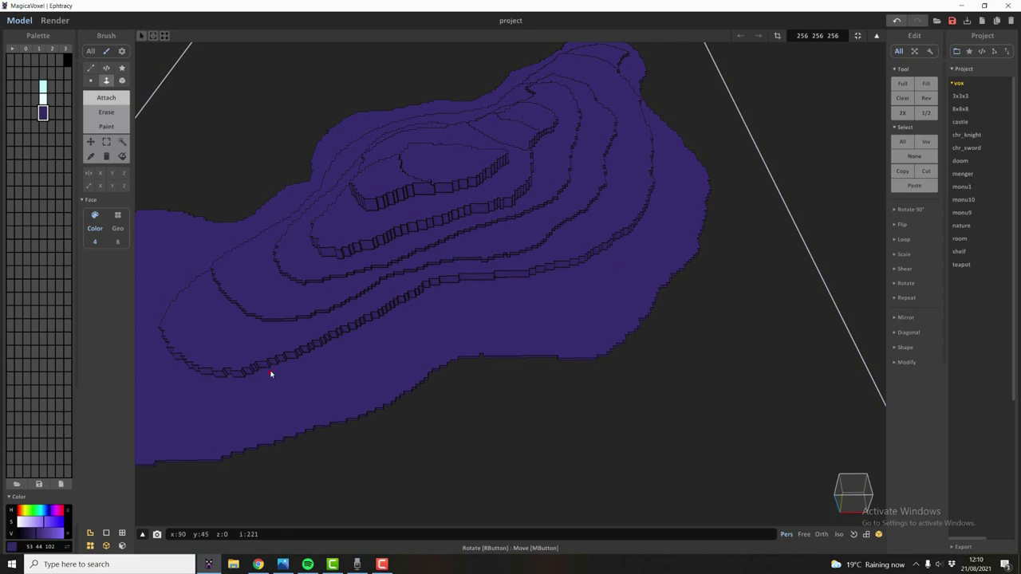
key("v")
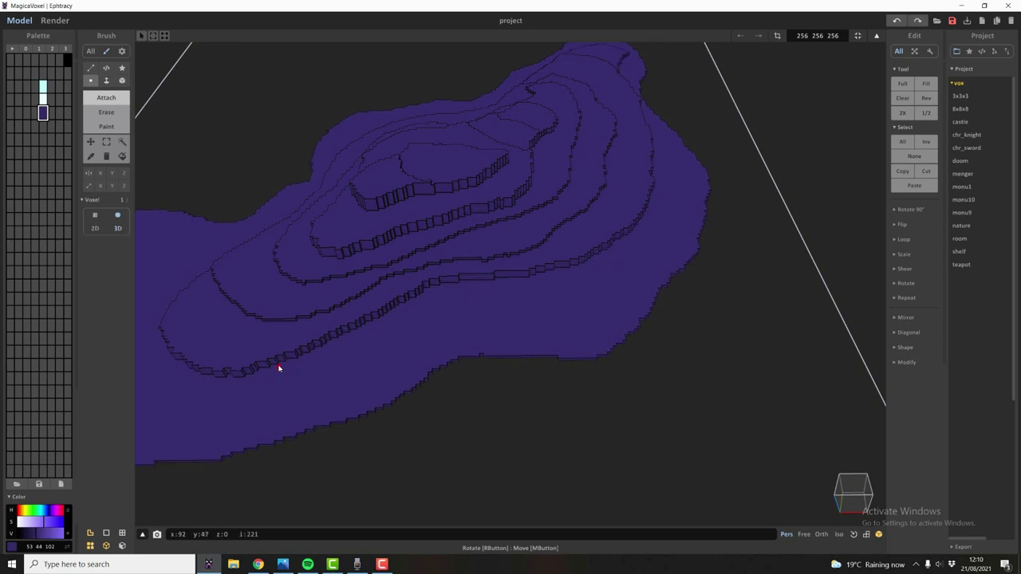
mouse_move(279, 367)
left_mouse_down()
mouse_move(325, 381)
mouse_move(426, 335)
mouse_move(531, 316)
mouse_move(564, 271)
left_mouse_up()
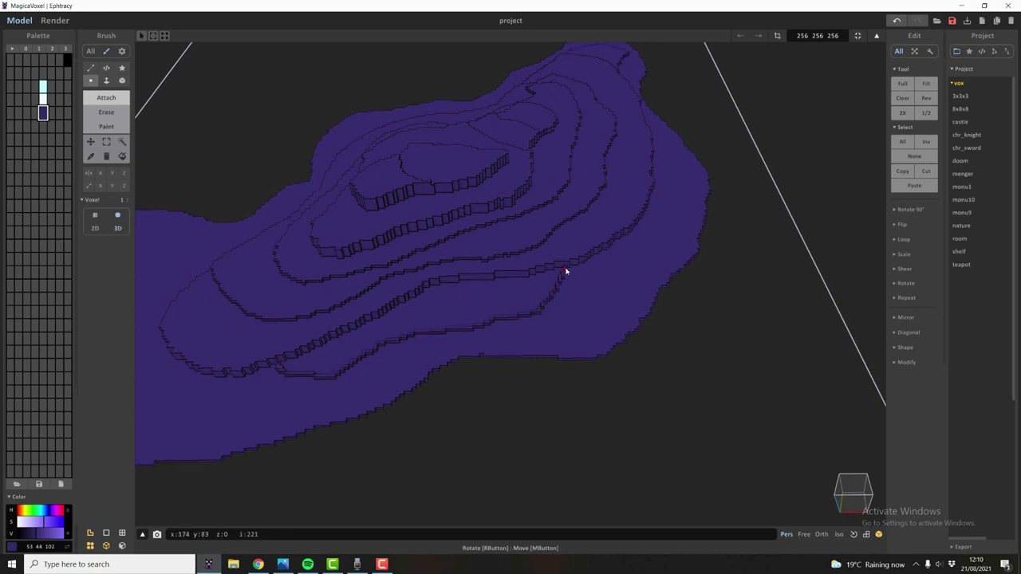
key("f")
- Outline a smaller terrace farther along the foot of the hill and fill it against the lowest cliff
mouse_move(458, 327)
right_mouse_down()
mouse_move(490, 322)
mouse_move(452, 293)
mouse_move(426, 331)
right_mouse_up()
key("v")
mouse_move(424, 323)
left_mouse_down()
mouse_move(439, 354)
mouse_move(538, 364)
mouse_move(587, 331)
left_mouse_up()
key("f")
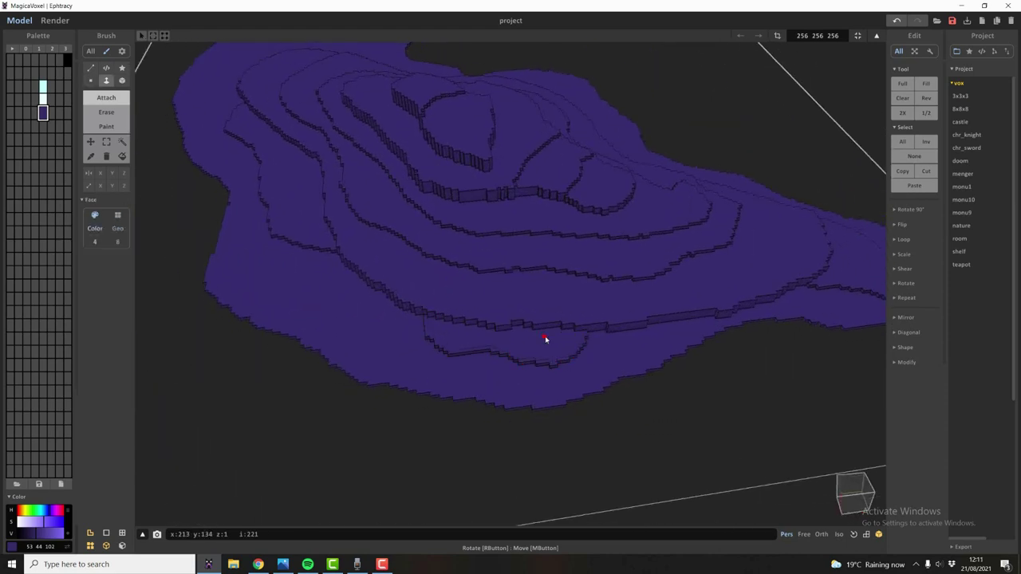
mouse_move(520, 338)
right_mouse_down()
mouse_move(570, 330)
mouse_move(518, 342)
mouse_move(545, 336)
right_mouse_up()
- Draw a wider, lower voxel outline around the small terrace and fill it as a step below
key("b")
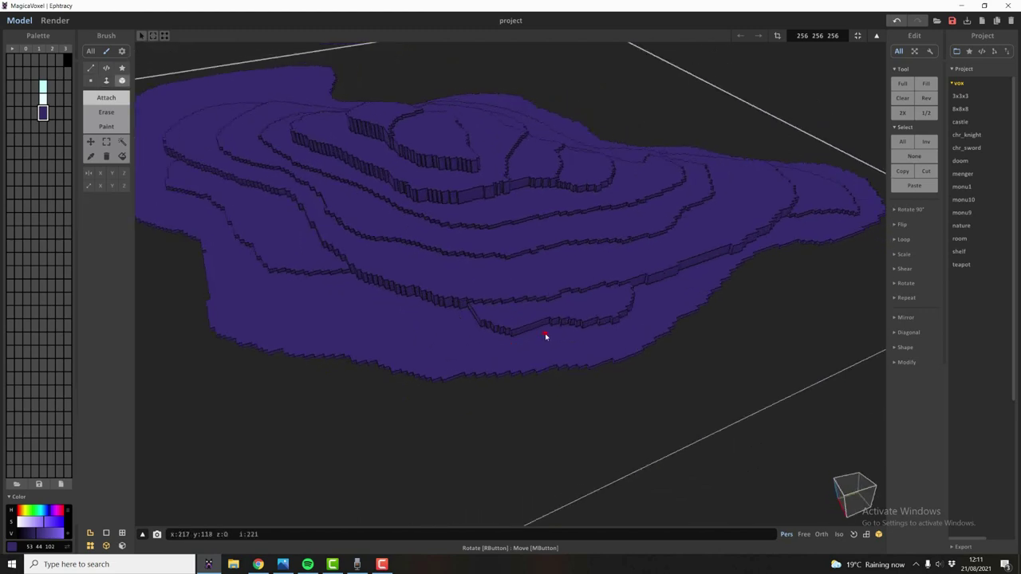
key("v")
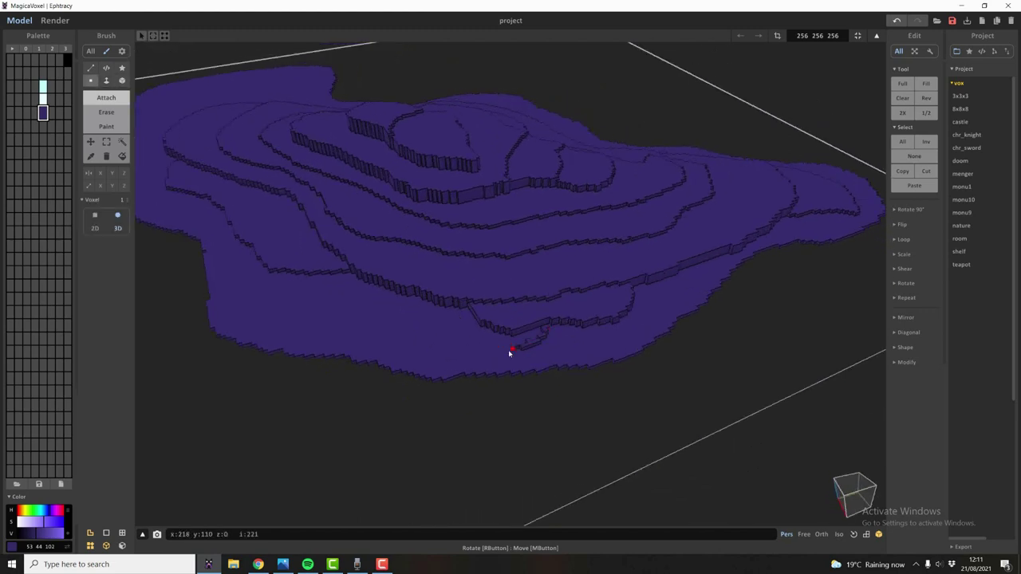
mouse_move(511, 348)
left_mouse_down()
mouse_move(426, 333)
mouse_move(402, 299)
left_mouse_up()
mouse_move(470, 332)
right_mouse_down()
mouse_move(463, 322)
mouse_move(439, 326)
mouse_move(480, 341)
right_mouse_up()
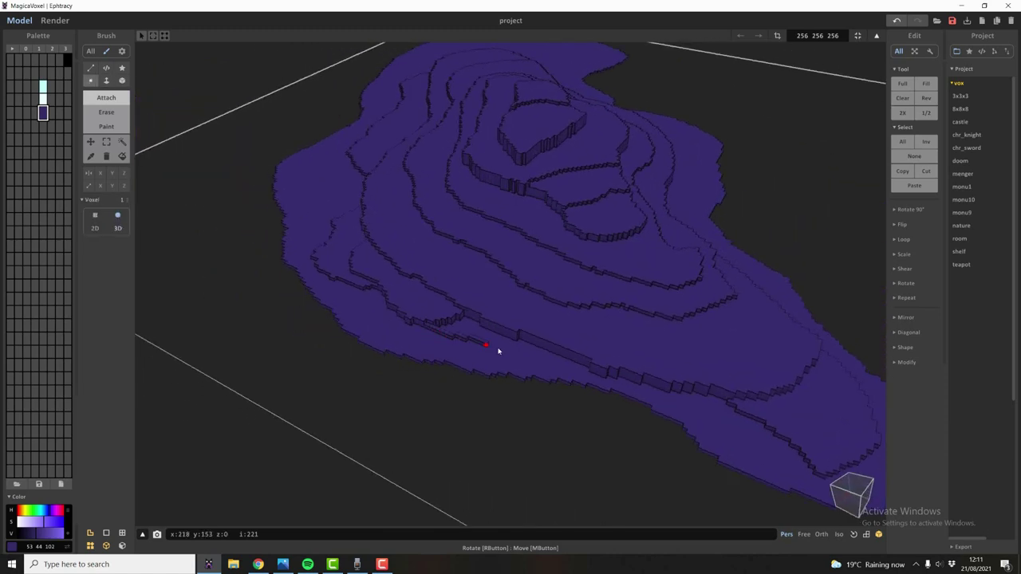
key("f")
- Outline further adjoining low terraces along the lowest cliff toward the base's inward curve and fill them
mouse_move(479, 333)
right_mouse_down()
mouse_move(472, 324)
mouse_move(272, 348)
right_mouse_up()
key("v")
mouse_move(225, 348)
left_mouse_down()
mouse_move(258, 356)
mouse_move(445, 340)
mouse_move(467, 315)
mouse_move(436, 321)
mouse_move(547, 365)
mouse_move(574, 359)
left_mouse_up()
key("f")
key("v")
key("f")
- Outline a long terrace on the protruding base area, undo the extra raise of the neighbouring terrace, and fill the new outline
key("v")
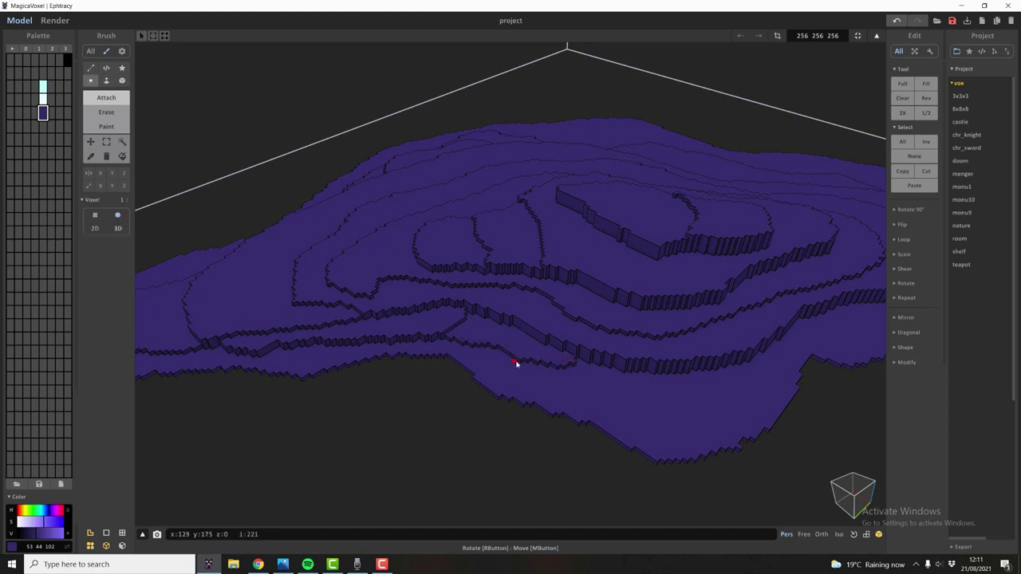
mouse_move(513, 363)
left_mouse_down()
mouse_move(625, 406)
mouse_move(693, 391)
mouse_move(695, 380)
left_mouse_up()
key("f")
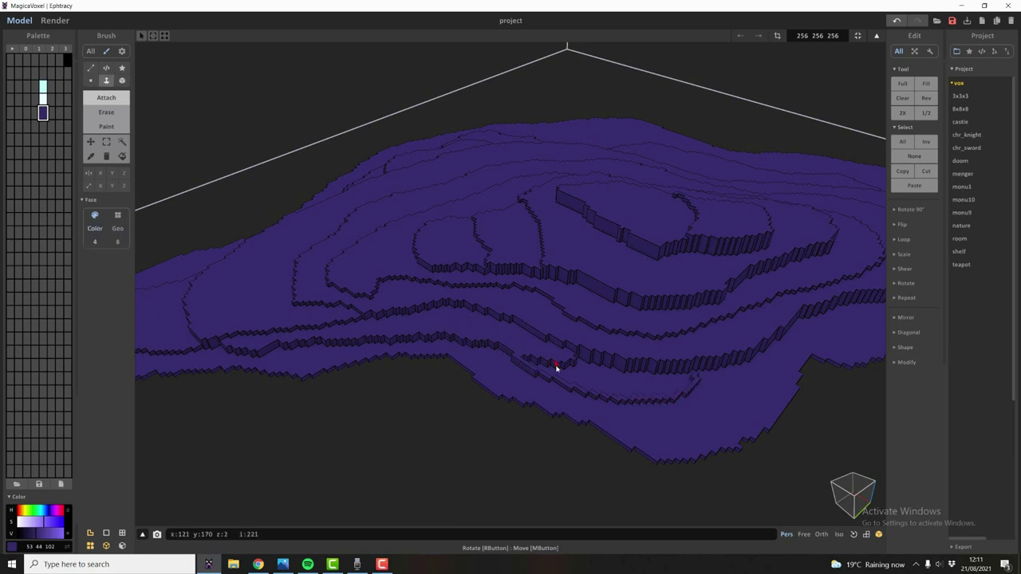
key("ctrl+z")
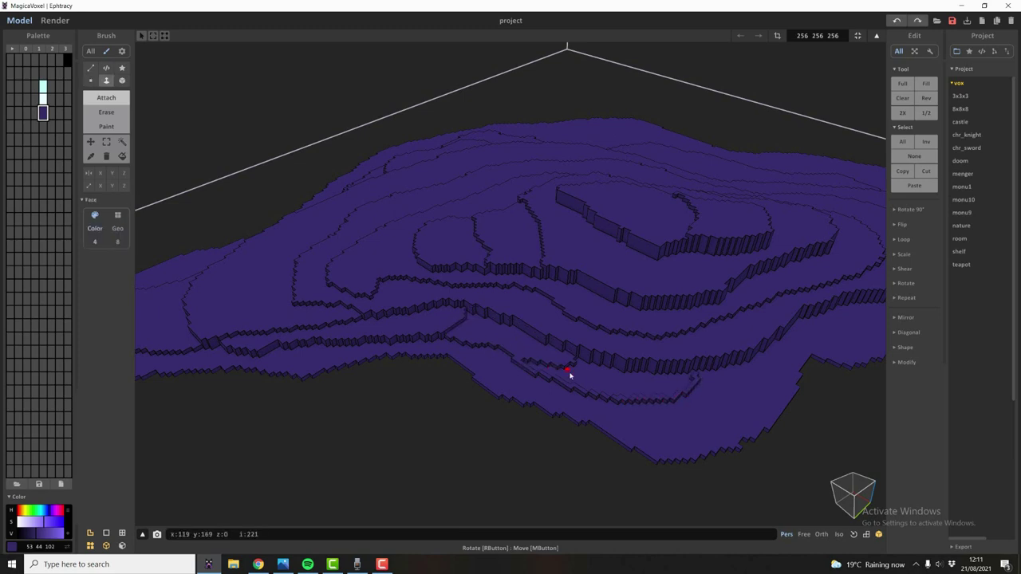
key("v")
key("f")
left_click(638, 382)
key("v")
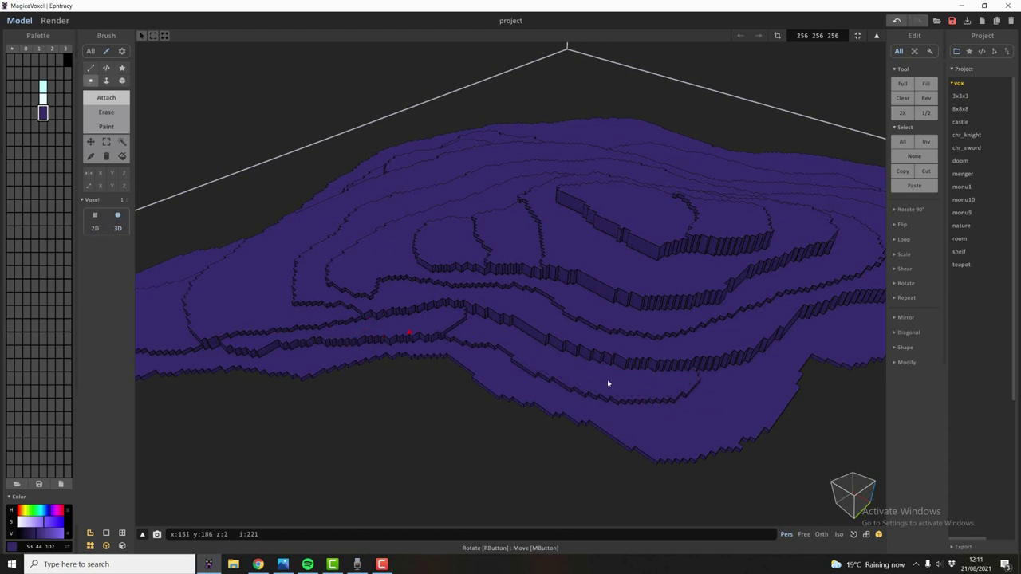
right_click_drag(609, 383, 474, 375)
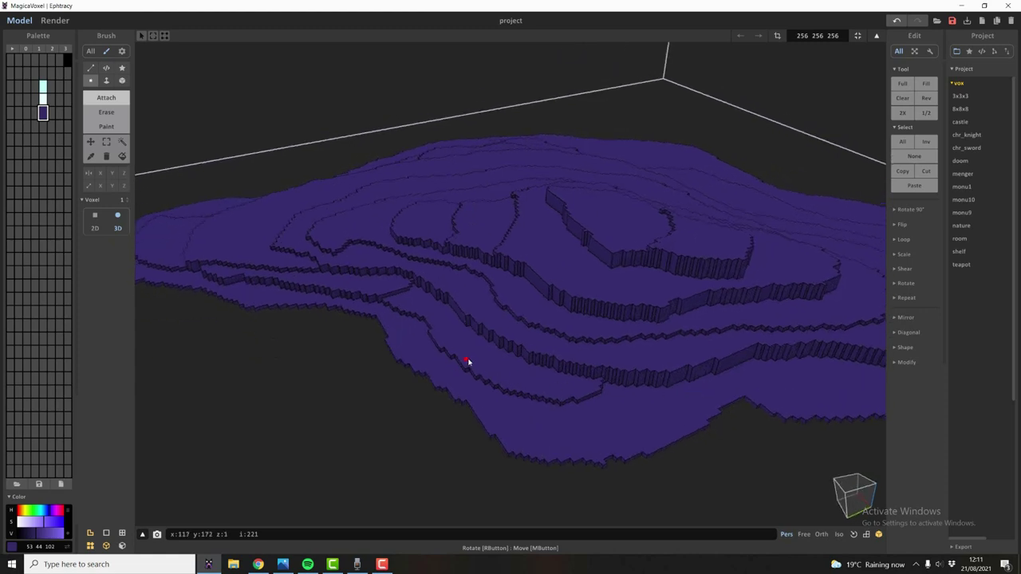
key("f")
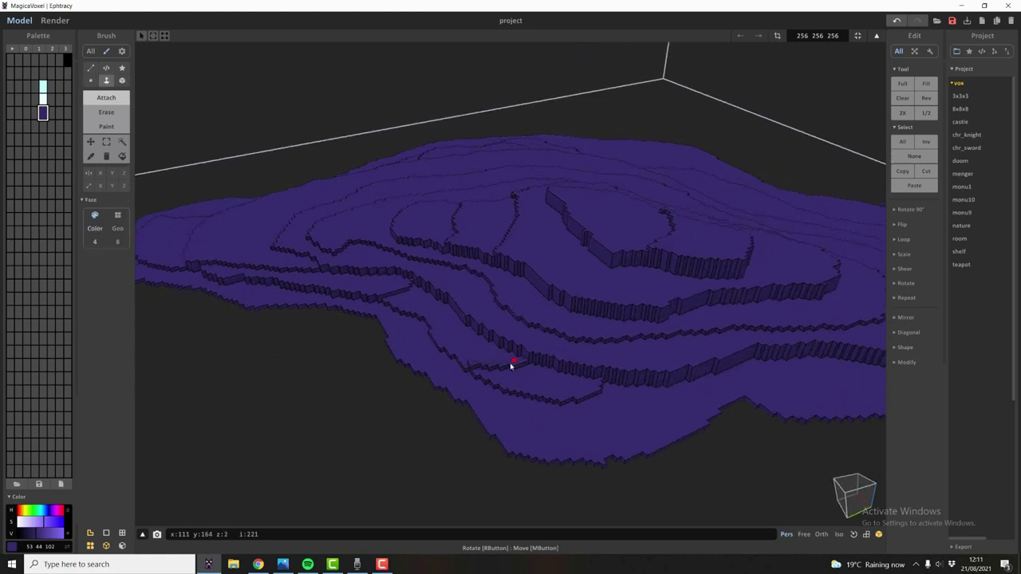
key("ctrl+z")
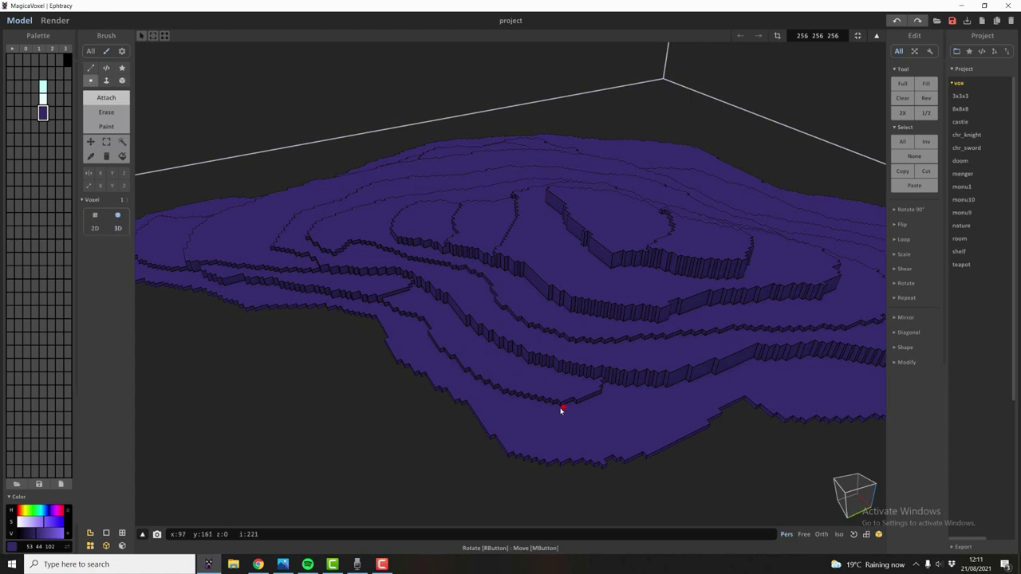
right_click_drag(551, 392, 506, 381)
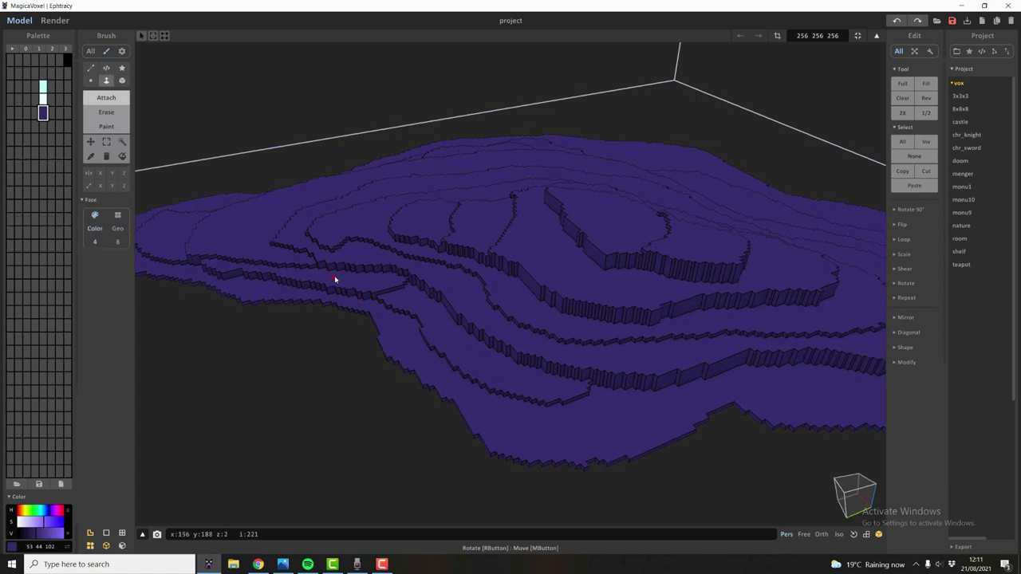
- Outline a small ledge at the foot of the upper plateau's cliff and raise it with the Face brush
key("v")
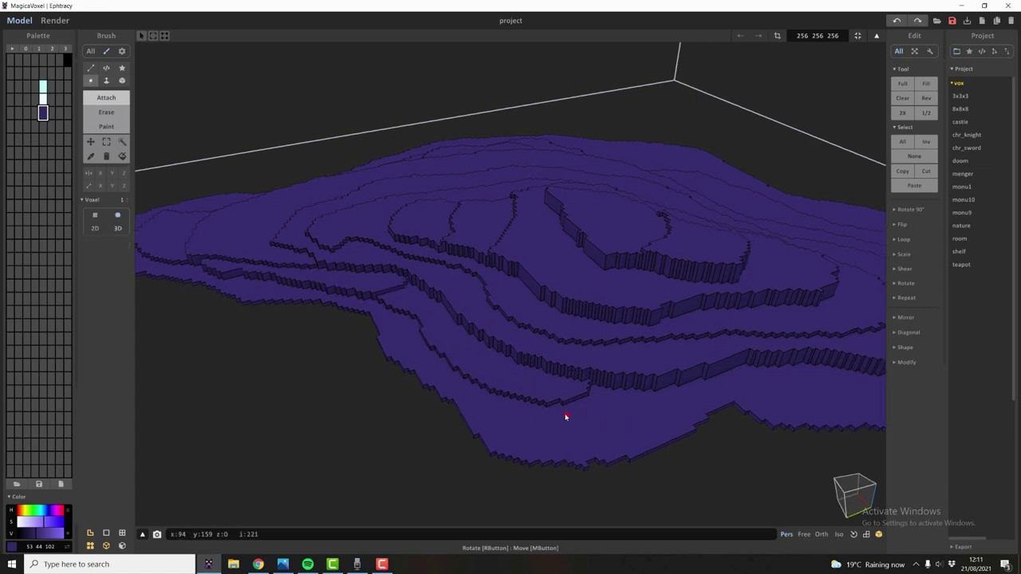
right_click_drag(545, 426, 410, 348)
scroll(468, 360, "up", 5)
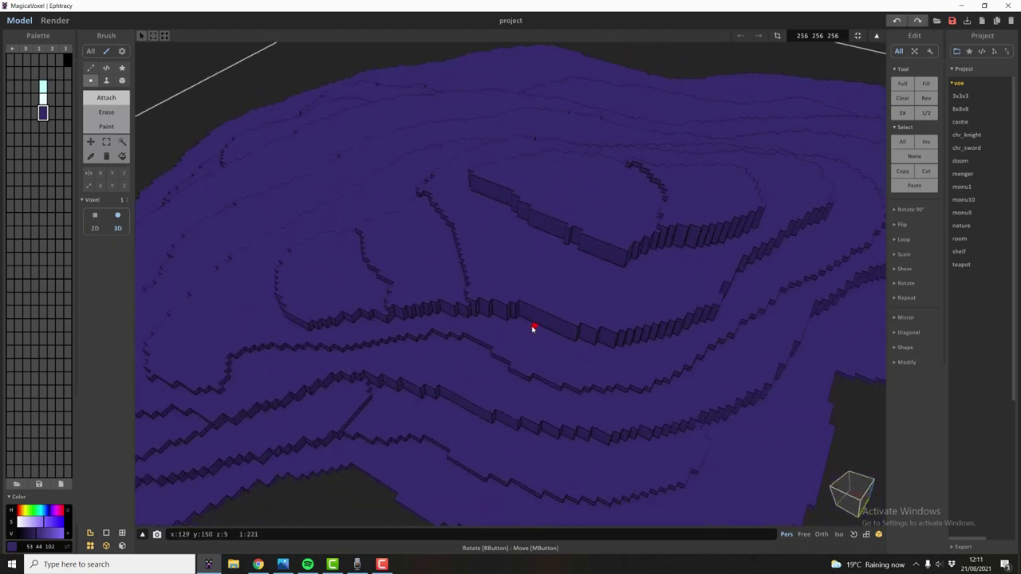
left_click_drag(543, 347, 605, 365)
key("f")
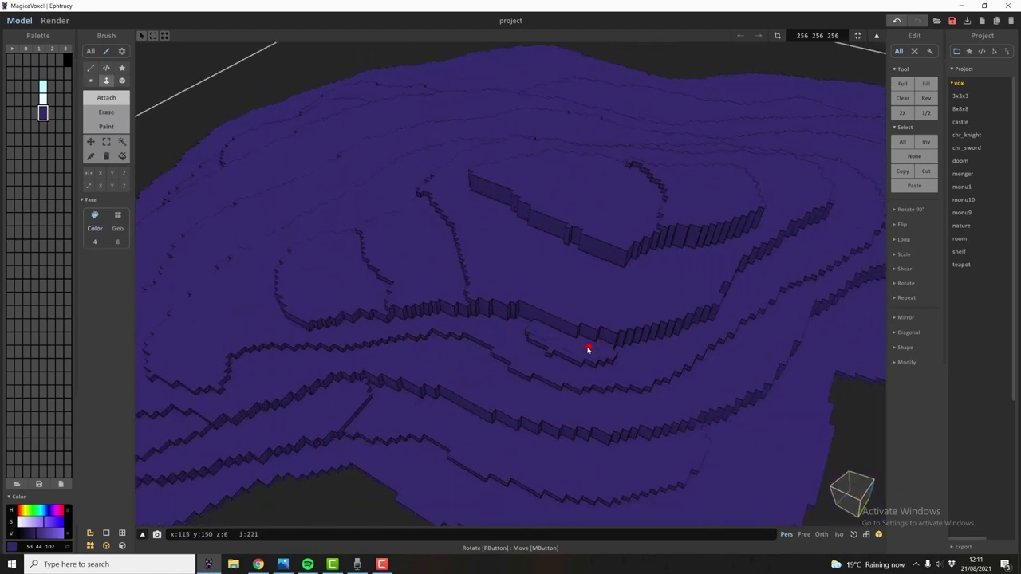
left_click(588, 348)
- Outline and raise a ledge against the peak's cliff, and add a wider, lower ledge around its foot
key("v")
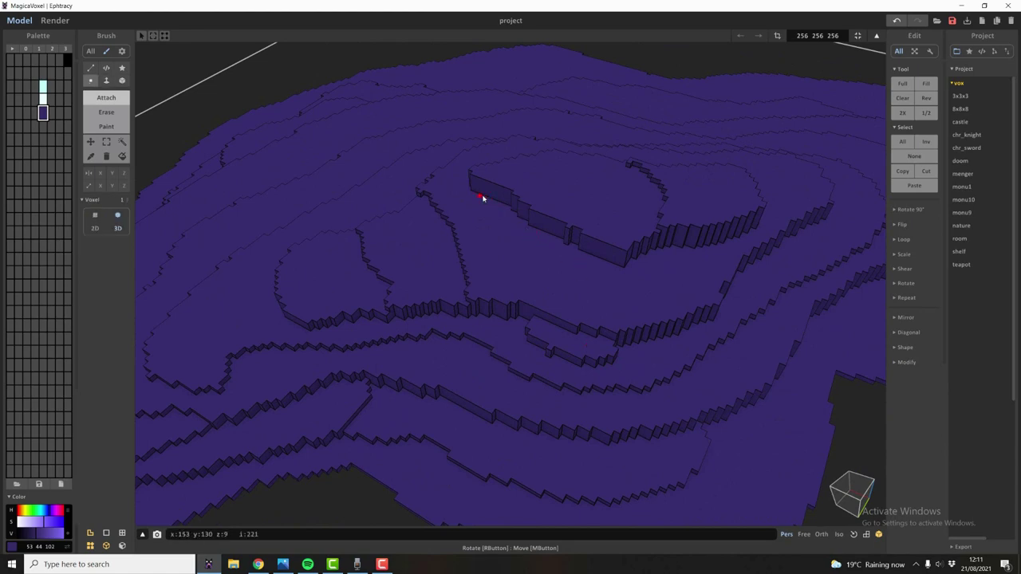
mouse_move(482, 198)
left_mouse_down()
mouse_move(540, 264)
mouse_move(609, 269)
left_mouse_up()
key("f")
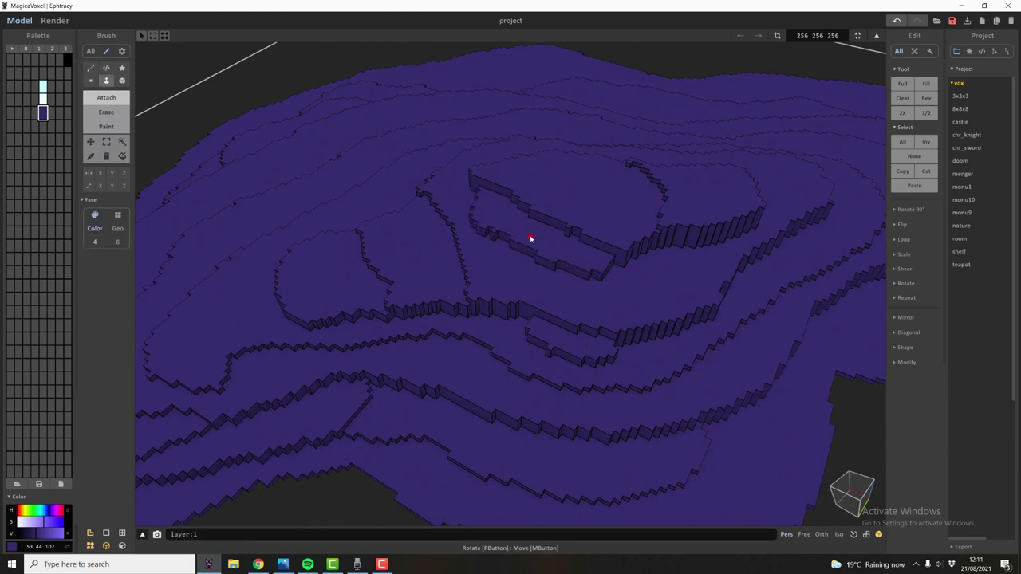
left_click(539, 238)
key("v")
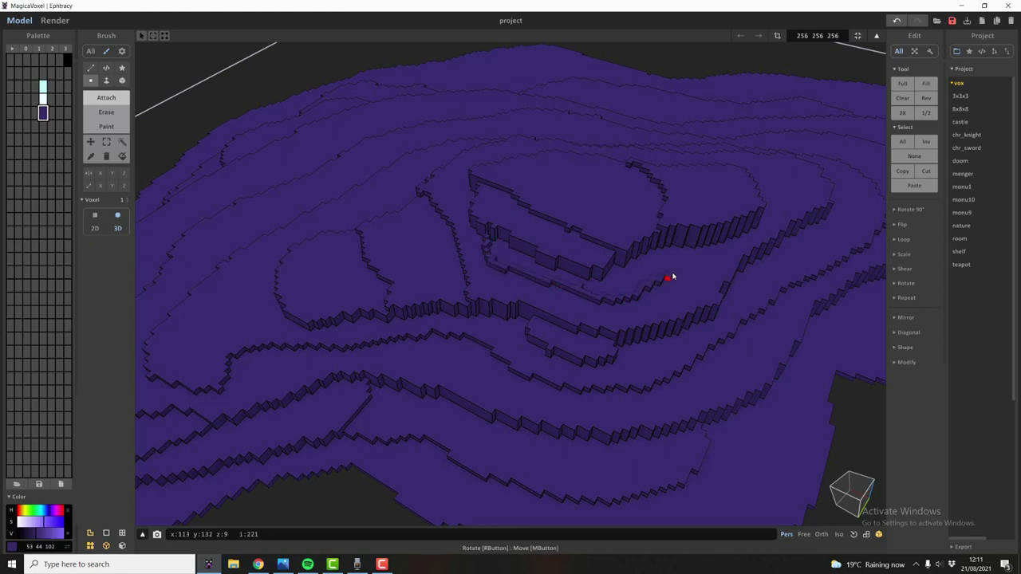
key("f")
- Outline a narrow ledge along the upper plateau's cliff on the hill's other side and fill it
scroll(651, 266, "down", 6)
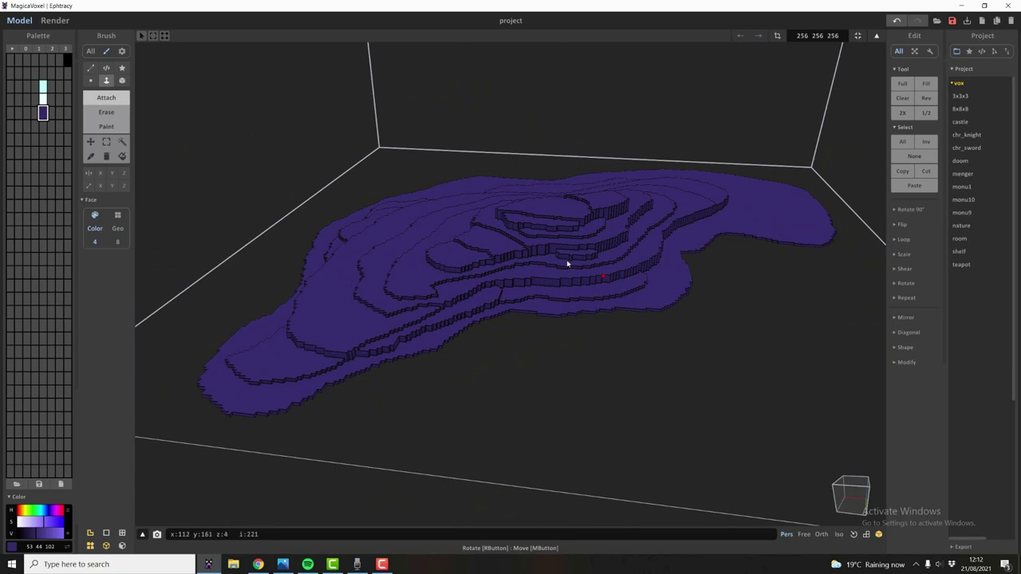
scroll(615, 265, "up", 8)
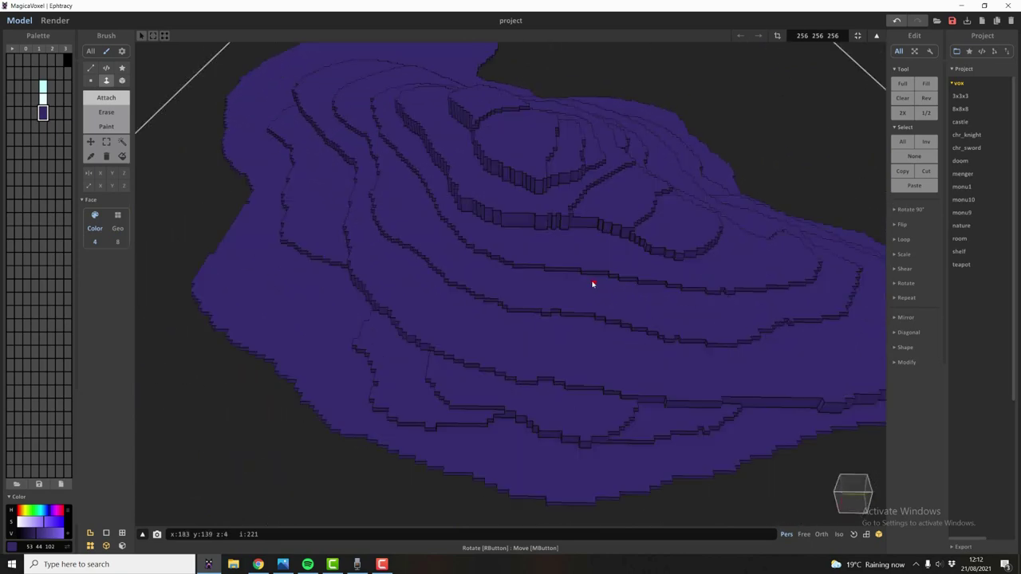
key("v")
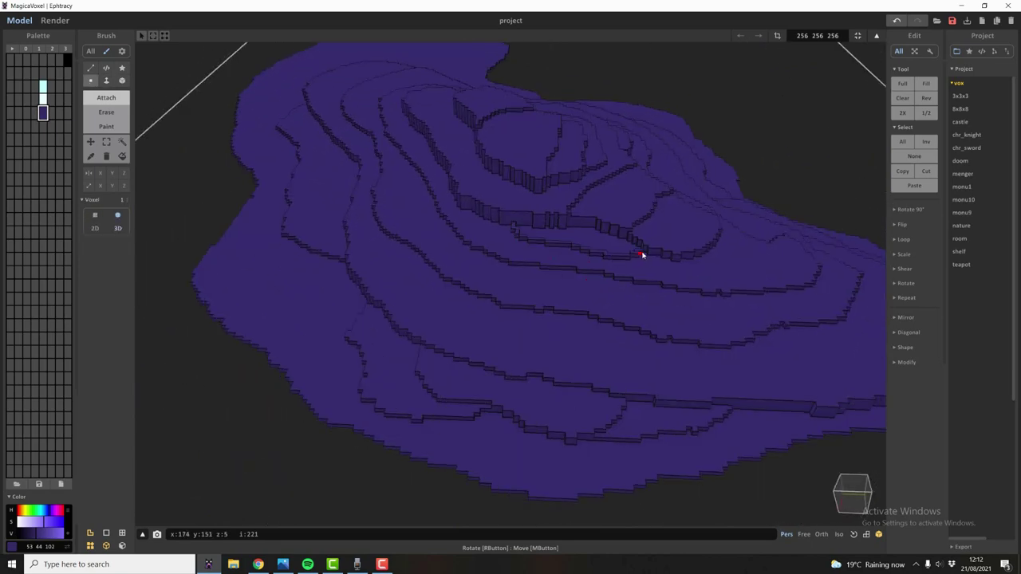
key("f")
- Trace a narrower second tier on top of the low terrace, along the lowest cliff
mouse_move(521, 256)
right_mouse_down()
mouse_move(383, 249)
mouse_move(481, 330)
mouse_move(410, 265)
right_mouse_up()
key("v")
left_click_drag(490, 312, 610, 355)
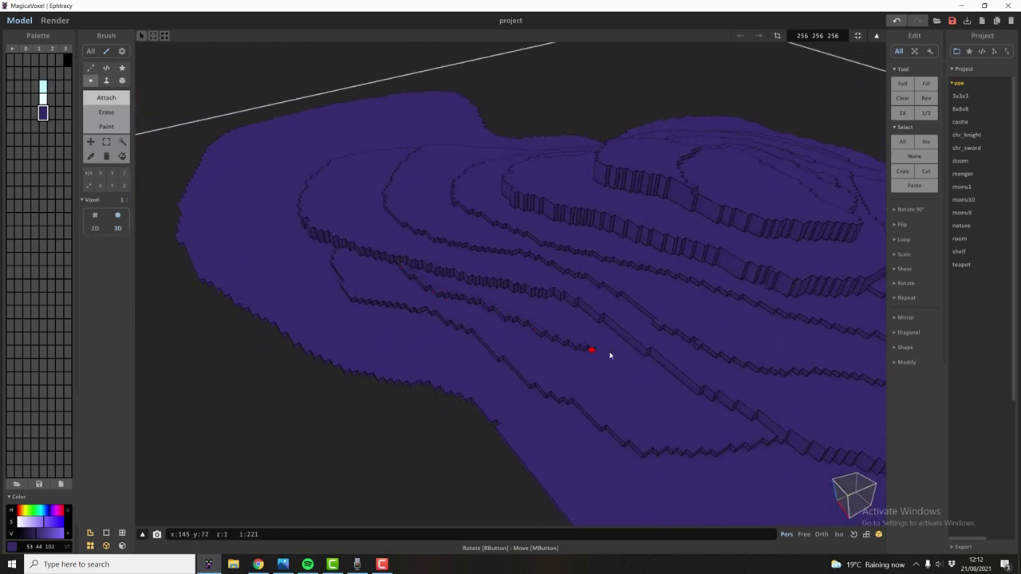
right_click_drag(577, 327, 516, 384)
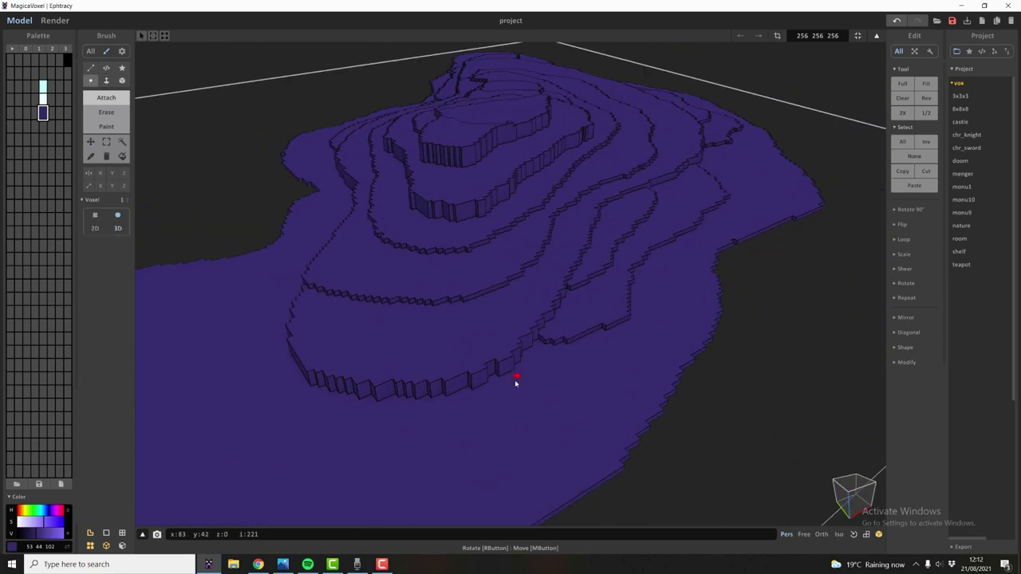
- Outline a broad terrace at the foot of the lowest cliff at the hill's end and fill it with the Face brush
mouse_move(508, 387)
left_mouse_down()
mouse_move(452, 473)
mouse_move(231, 472)
mouse_move(239, 371)
left_mouse_up()
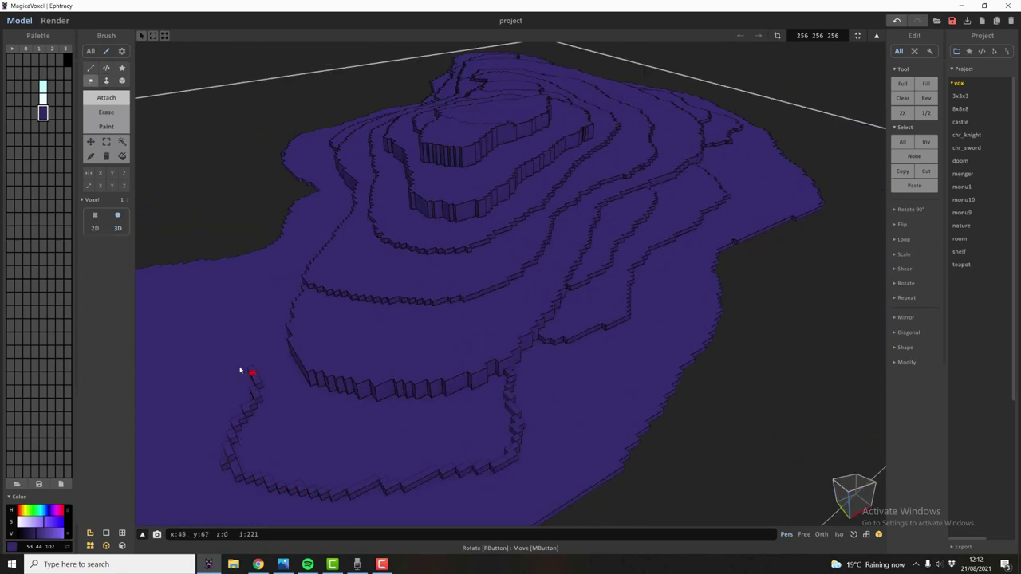
key("f")
right_click_drag(321, 444, 415, 435)
right_click_drag(611, 444, 559, 411)
left_click(588, 360)
- Trace a rounded ledge along the low terrace's edge up to the main cliff and fill it with the Face brush
key("v")
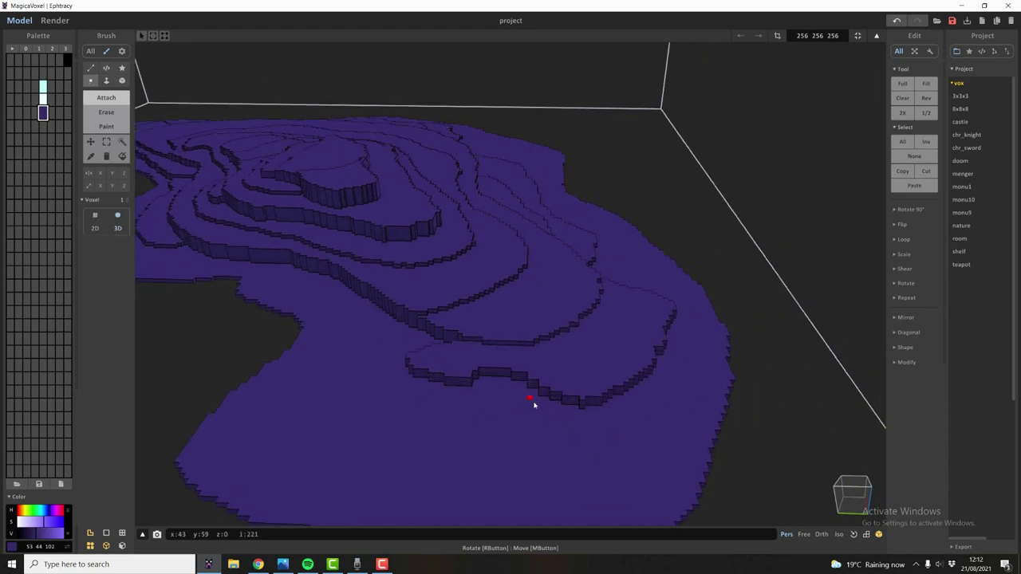
mouse_move(564, 410)
left_mouse_down()
mouse_move(460, 412)
mouse_move(403, 381)
mouse_move(395, 319)
left_mouse_up()
key("f")
left_click(410, 339)
right_click_drag(538, 422, 612, 342)
- Outline a further lobe on the ground between the rounded ledge and the low terrace and fill it
key("v")
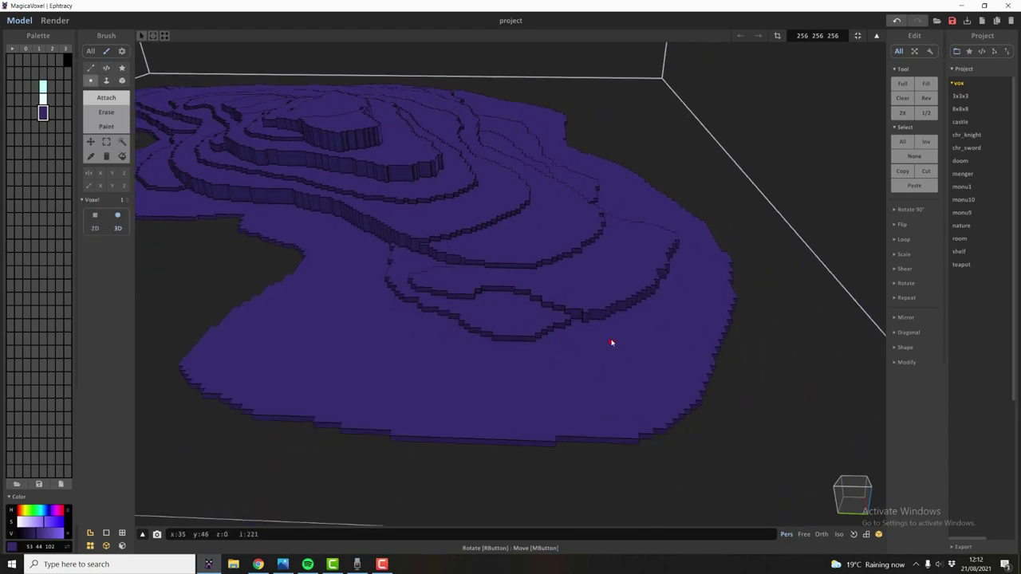
mouse_move(631, 311)
left_mouse_down()
mouse_move(516, 376)
mouse_move(454, 324)
mouse_move(463, 323)
left_mouse_up()
key("f")
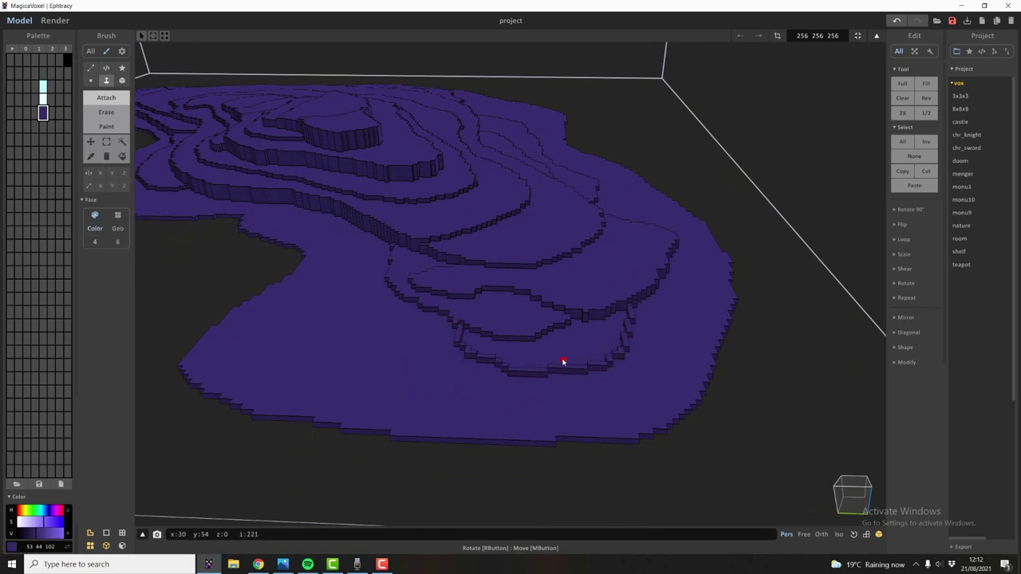
left_click(564, 362)
scroll(553, 368, "down", 3)
mouse_move(553, 368)
right_mouse_down()
mouse_move(529, 377)
mouse_move(598, 383)
mouse_move(524, 377)
mouse_move(537, 391)
right_mouse_up()
key("v")
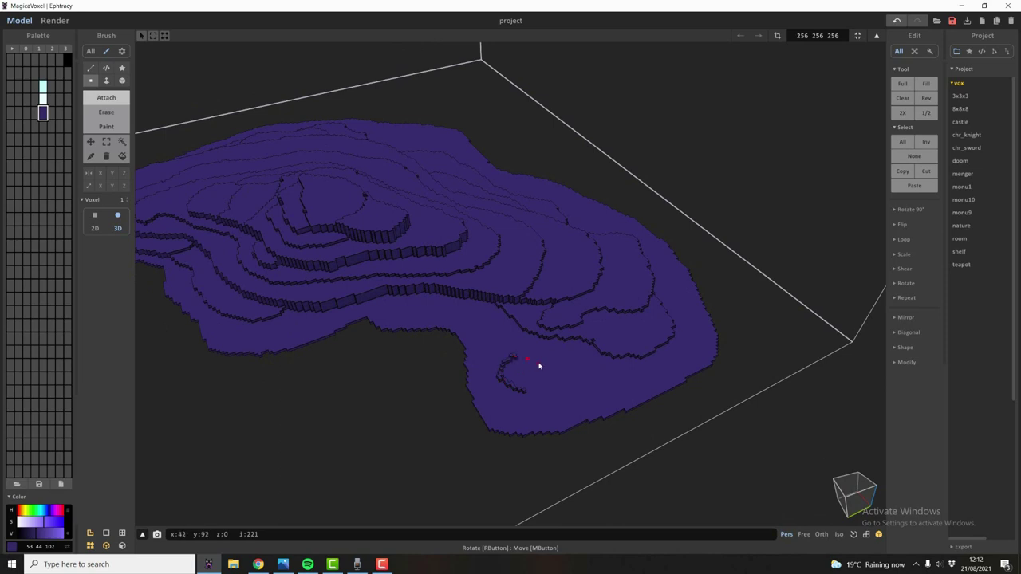
key("ctrl+z")
- Switch to Erase, outline an elongated hollow on the summit's top with the Voxel brush and dig it out with the Face brush
left_click(107, 112)
right_click_drag(404, 278, 475, 344)
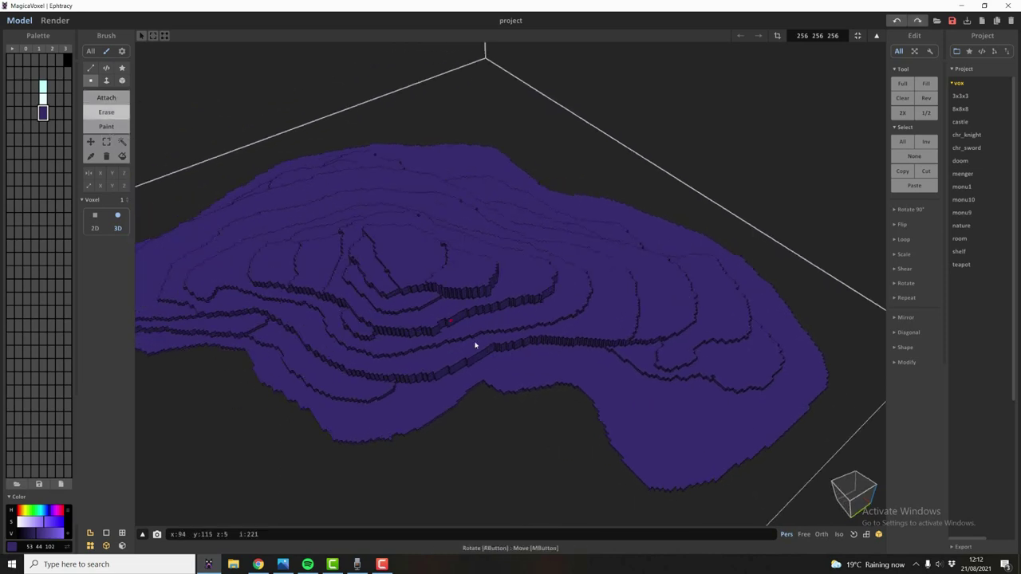
scroll(475, 345, "up", 5)
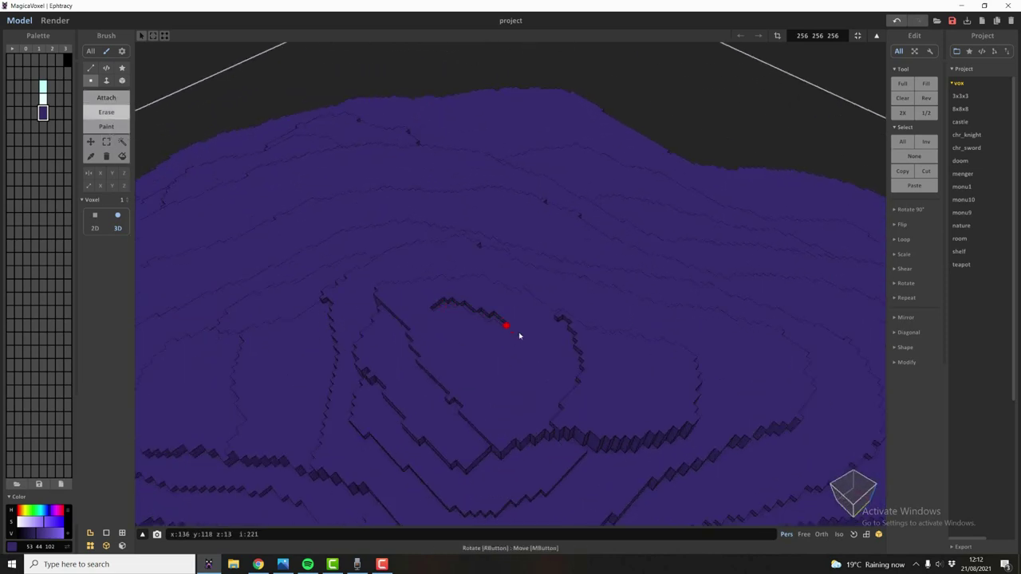
left_click_drag(473, 356, 438, 321)
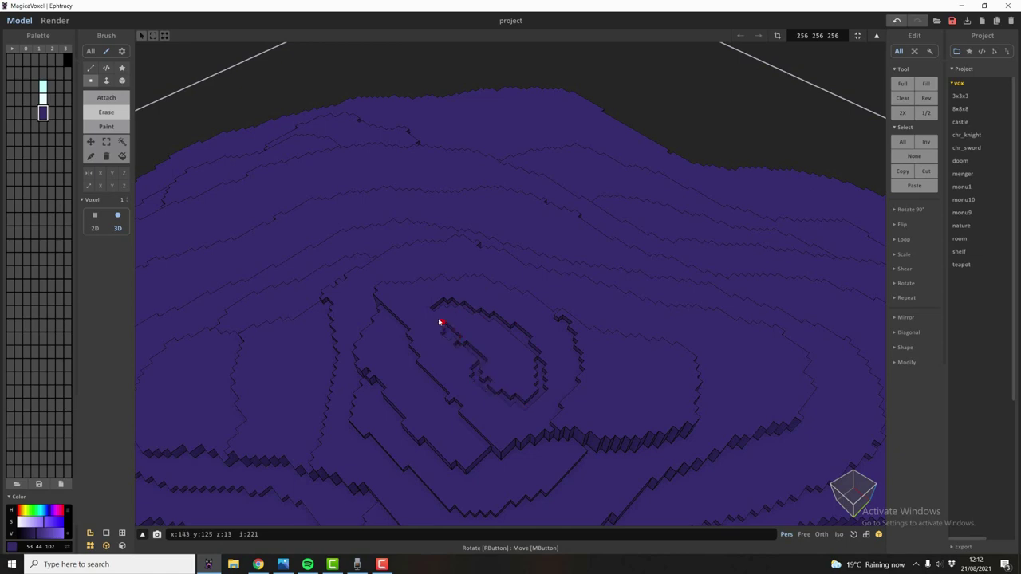
key("f")
left_click(503, 351)
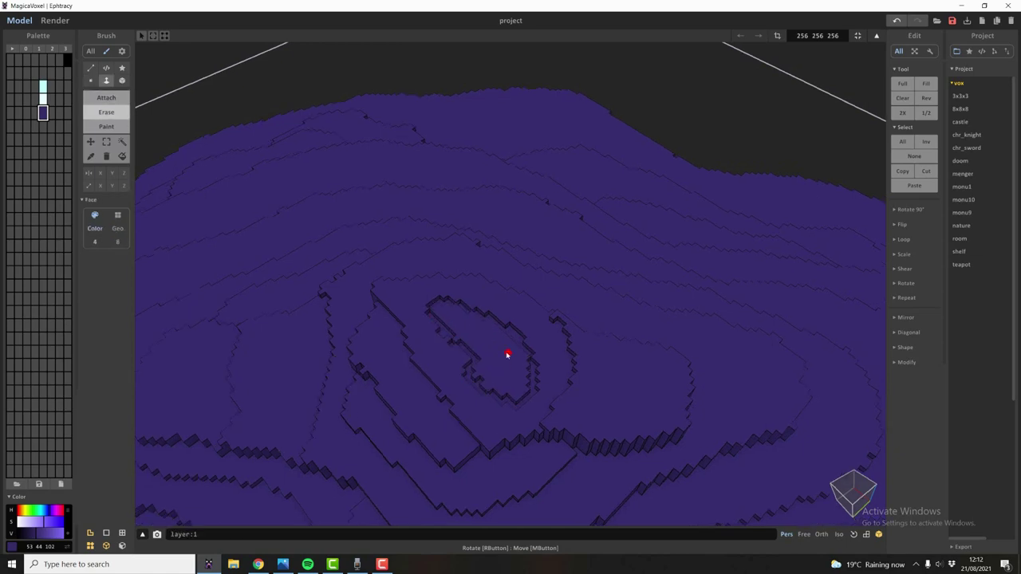
- Switch back to Attach, outline a ledge between the lowest cliff and the low terrace, and fill it with the Face brush
scroll(542, 367, "down", 5)
mouse_move(567, 351)
right_mouse_down()
mouse_move(596, 340)
mouse_move(542, 388)
mouse_move(452, 394)
mouse_move(484, 269)
mouse_move(531, 308)
right_mouse_up()
key("v")
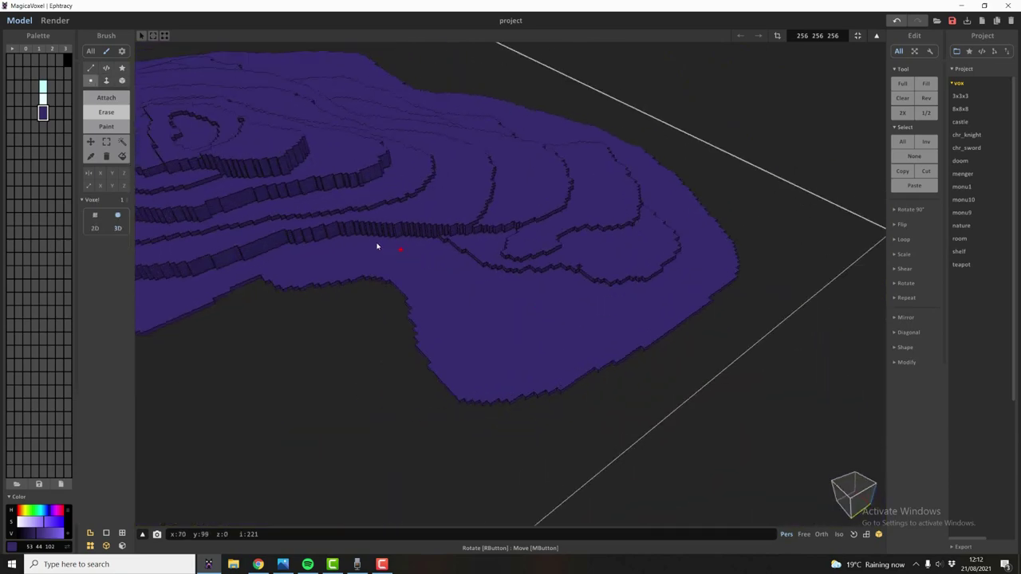
key("a")
mouse_move(414, 268)
left_mouse_down()
mouse_move(472, 312)
mouse_move(523, 280)
left_mouse_up()
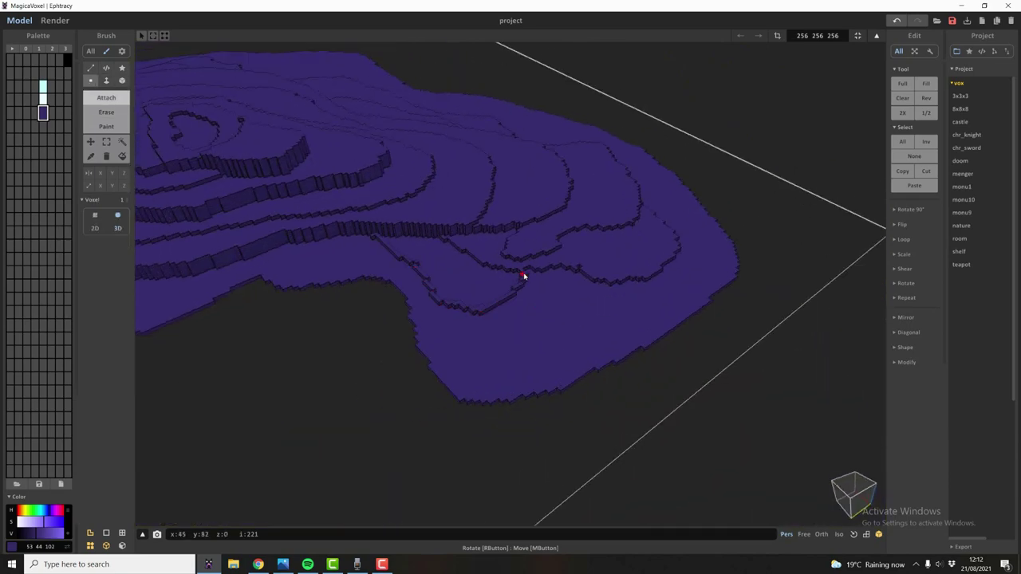
key("f")
left_click(453, 275)
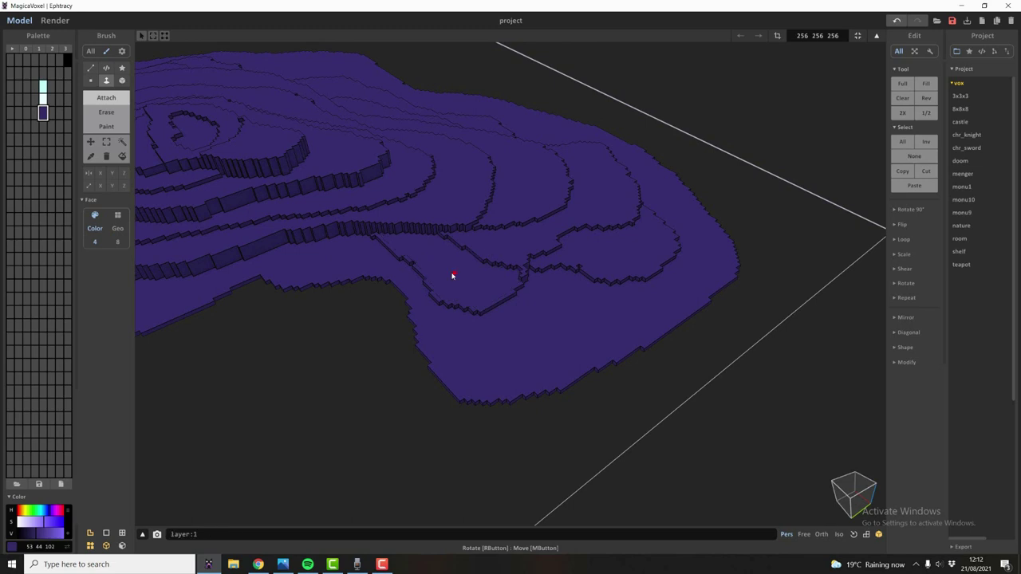
- Extend the new ledge with a narrow strip along the foot of the cliff, undoing the first fill attempt
key("v")
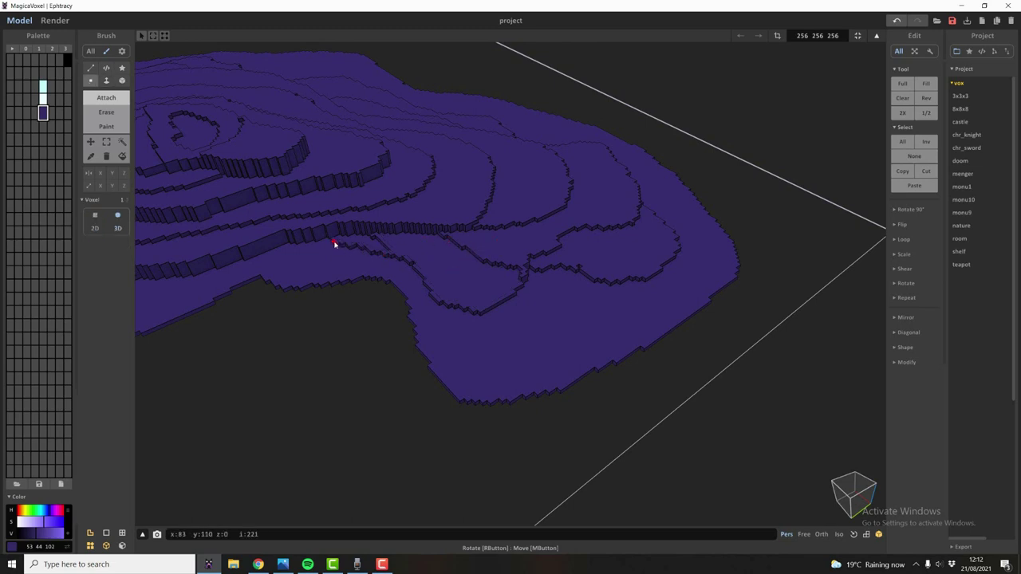
key("f")
left_click(366, 251)
key("ctrl+z")
key("v")
key("f")
- Outline a narrow ledge at the foot of the upper plateau's cliff on the hill's other side and raise it
scroll(353, 242, "down", 8)
right_click_drag(364, 290, 291, 282)
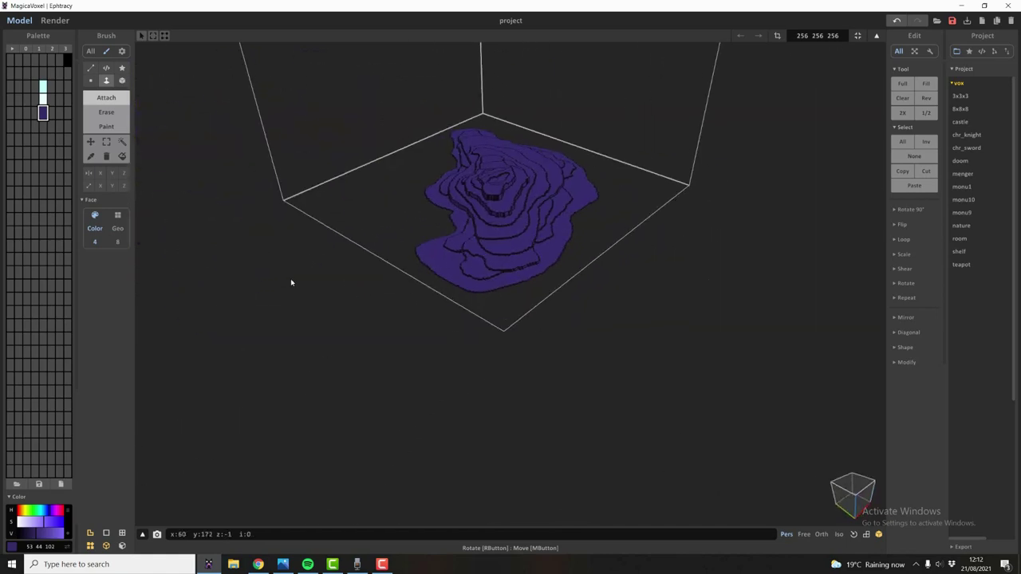
scroll(463, 281, "up", 10)
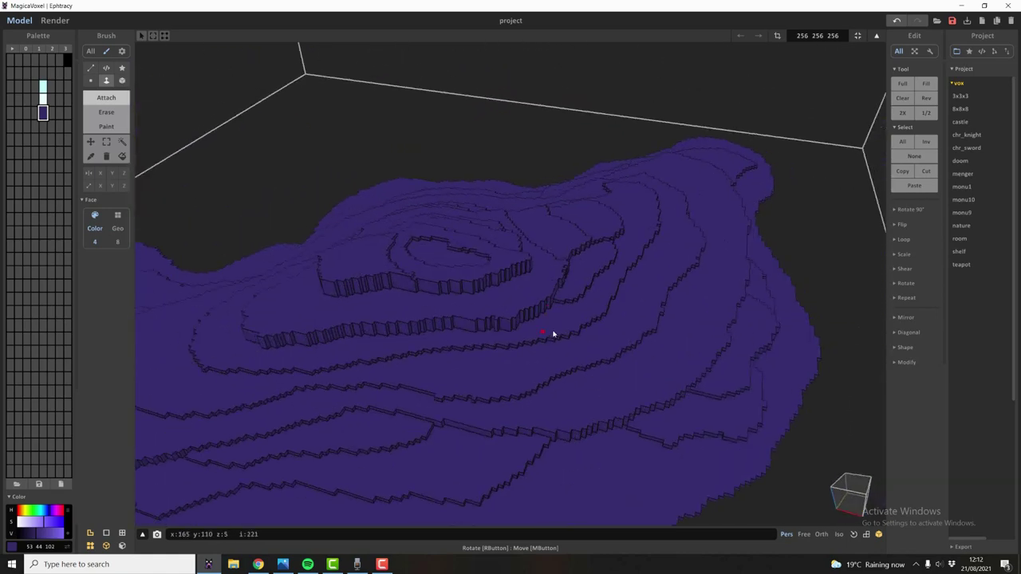
scroll(543, 335, "up", 6)
key("v")
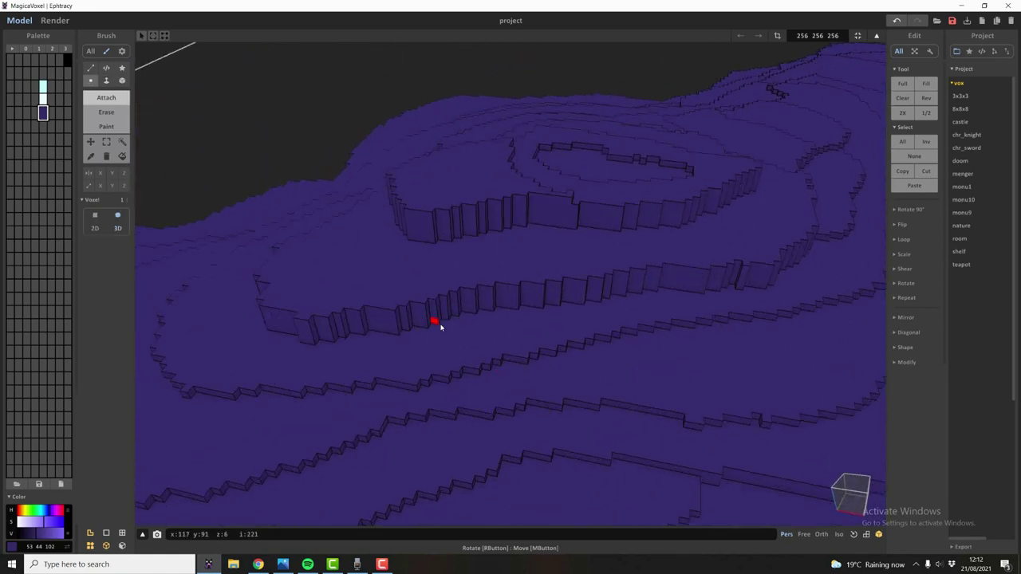
key("f")
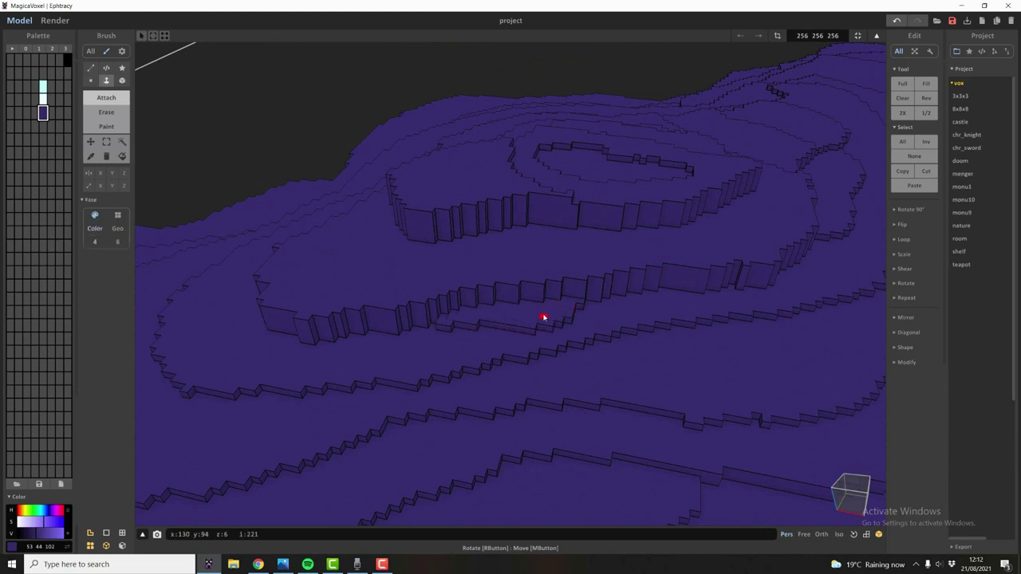
left_click(536, 317)
- Trace an adjoining lower ledge beside it along the plateau's cliff and fill it with the Face brush
key("v")
left_click_drag(493, 333, 396, 350)
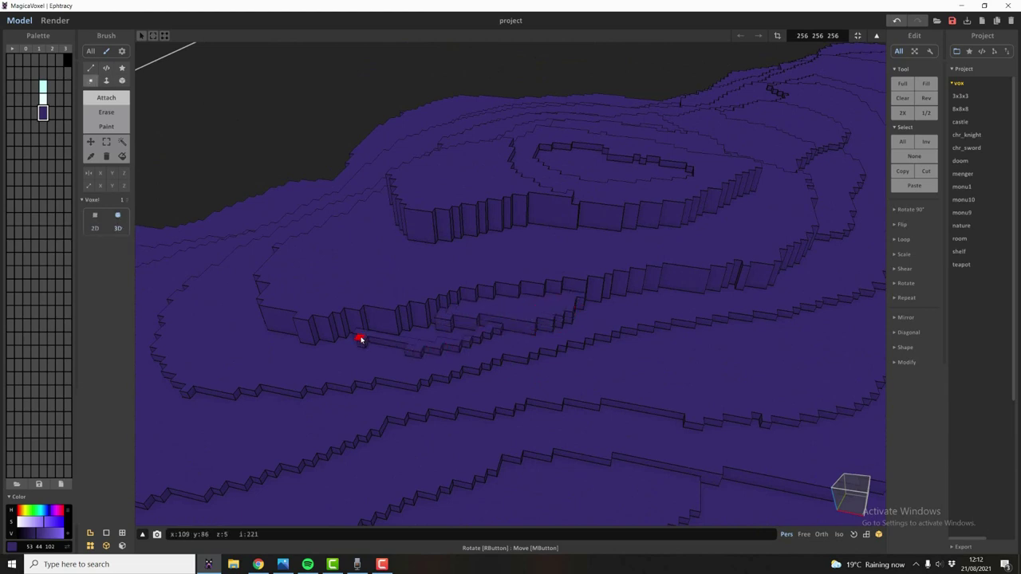
key("f")
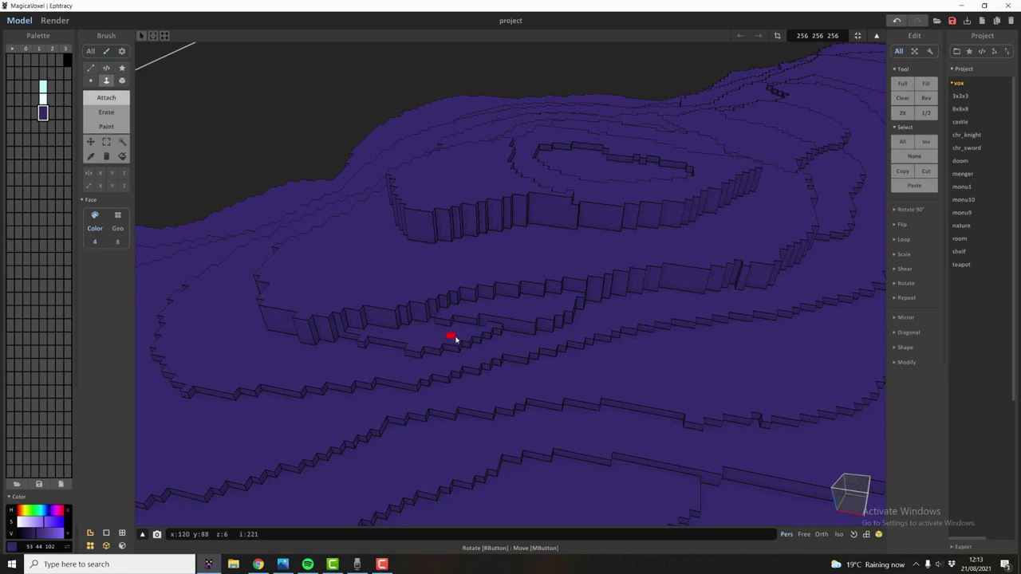
scroll(455, 339, "down", 10)
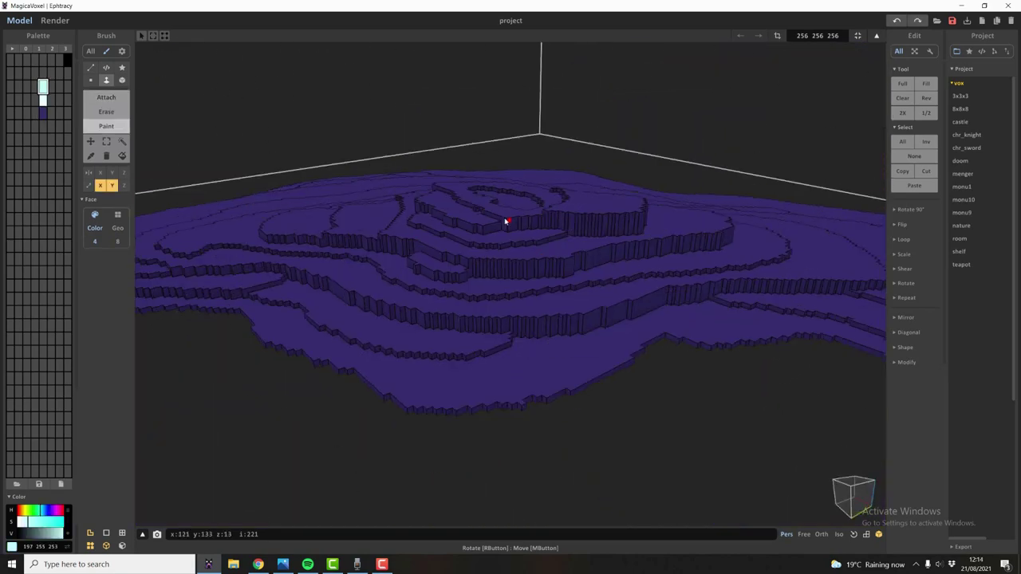
- Turn off the X and Y axis modes for the Paint brush
right_click_drag(506, 221, 547, 231)
scroll(554, 236, "down", 2)
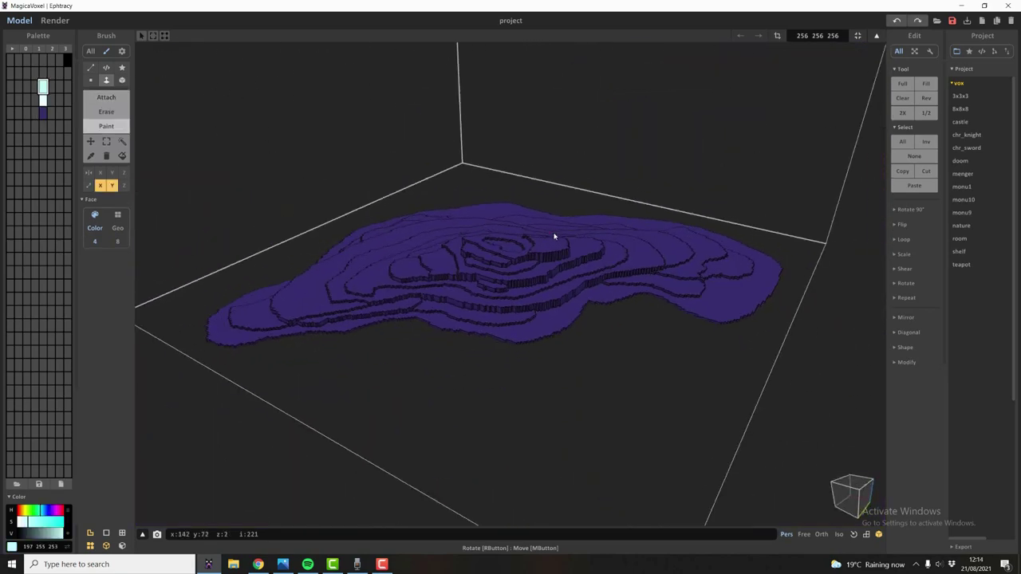
scroll(562, 239, "up", 2)
left_click(103, 185)
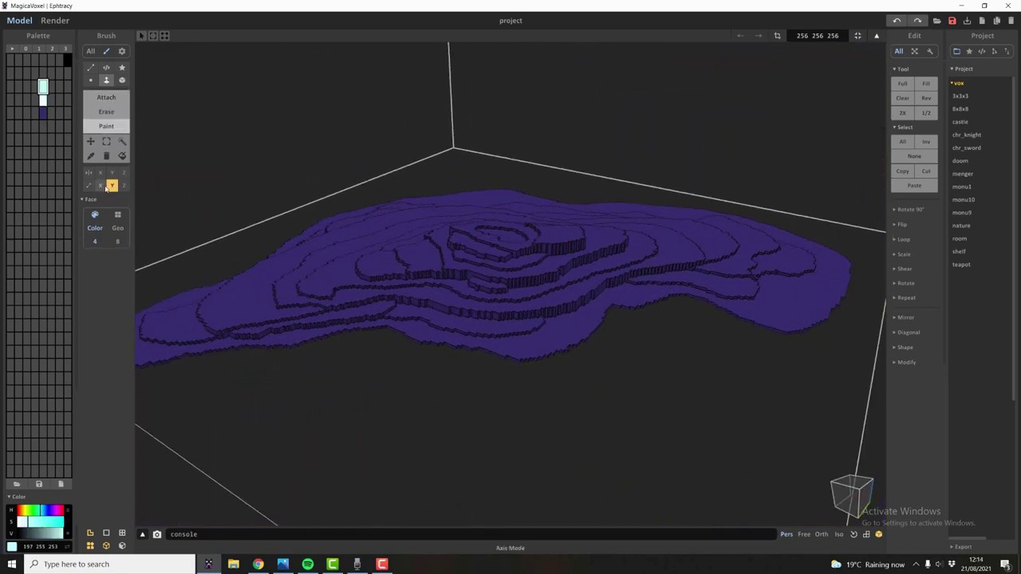
right_click_drag(469, 328, 486, 340)
scroll(486, 339, "down", 3)
scroll(479, 336, "up", 4)
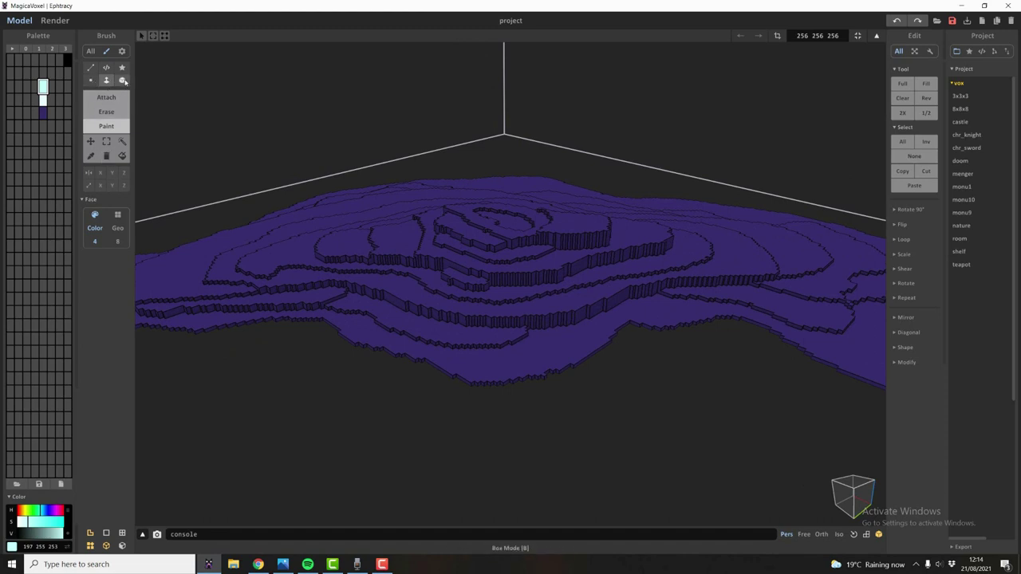
- Try painting a pale cyan stroke across the terraces with the Voxel brush in X axis mode, and undo it
left_click(92, 83)
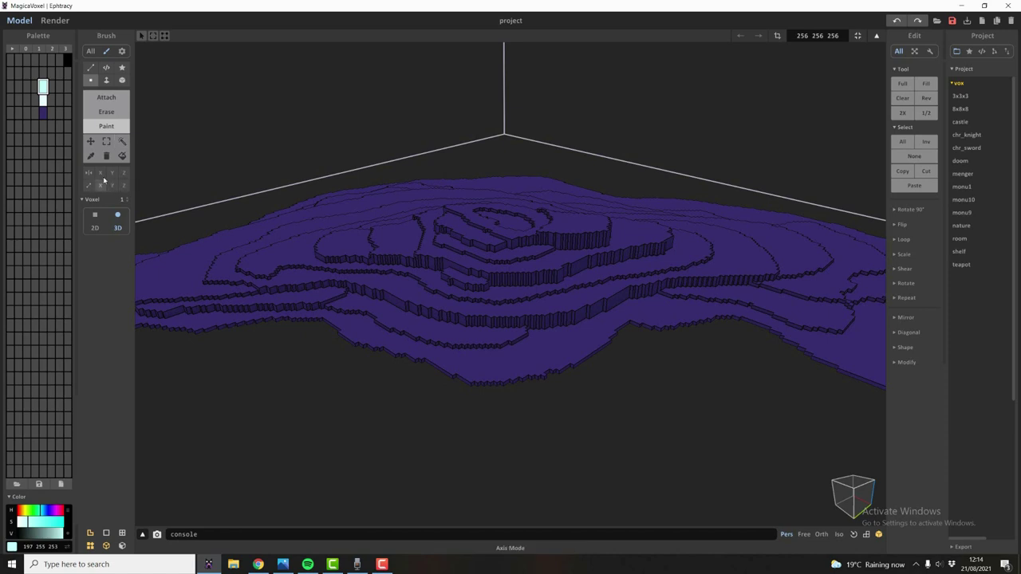
left_click(100, 184)
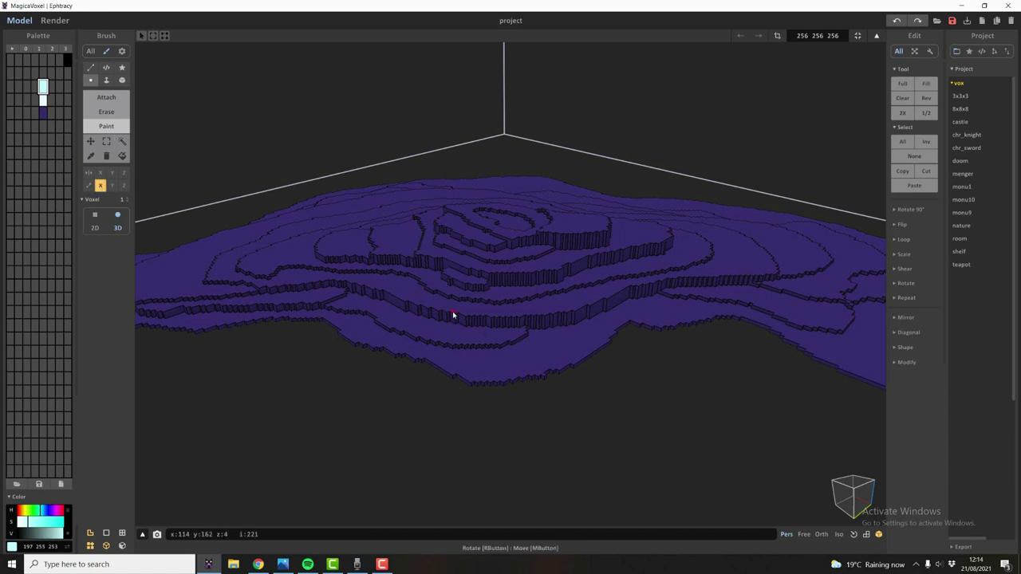
mouse_move(490, 304)
left_mouse_down()
mouse_move(542, 358)
mouse_move(449, 341)
mouse_move(439, 323)
mouse_move(565, 260)
mouse_move(586, 234)
left_mouse_up()
key("ctrl+z")
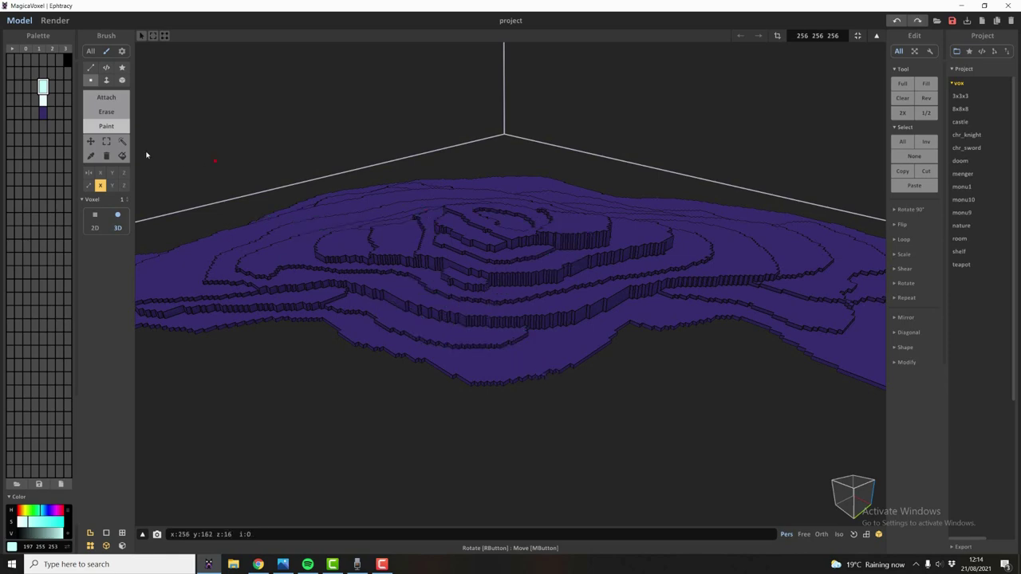
- Try painting a pale cyan stroke across the terraces in Y axis mode only, and undo it
left_click(112, 186)
left_click(99, 185)
left_click_drag(513, 300, 538, 284)
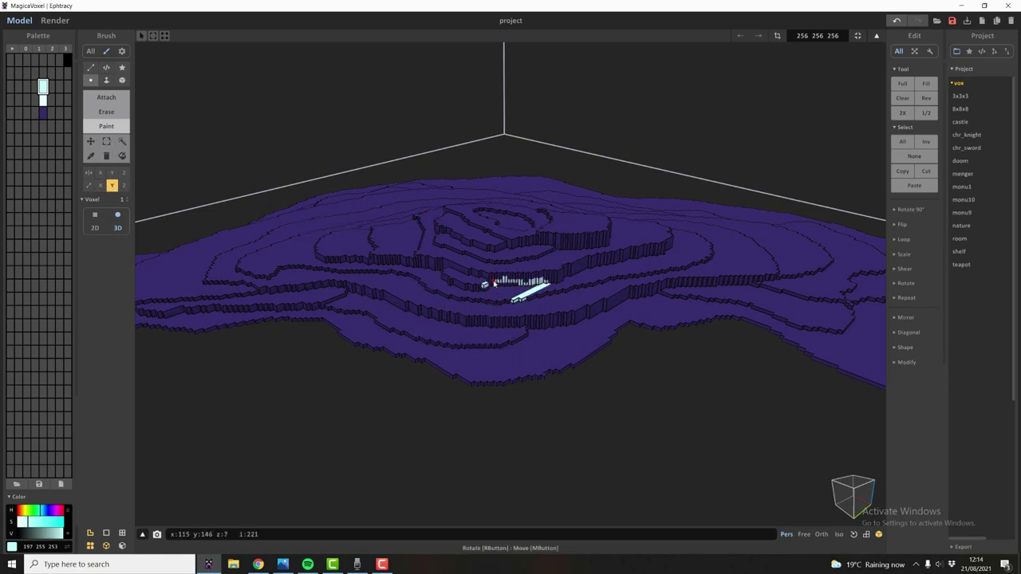
key("ctrl+z")
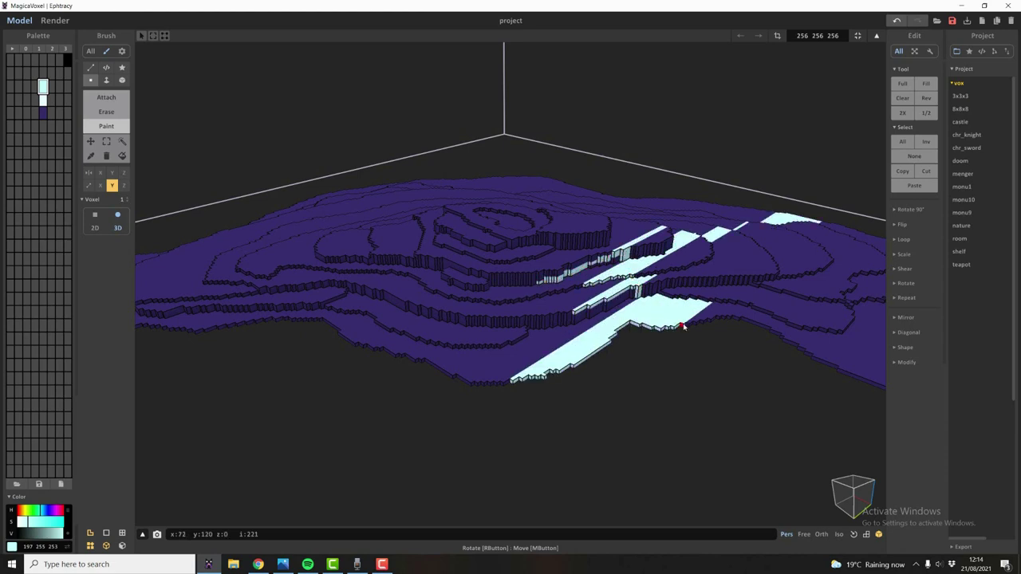
- Try painting strokes with other axis mode combinations, including Y with Z, and undo each one
left_click(123, 185)
left_click_drag(554, 282, 504, 288)
key("ctrl+z")
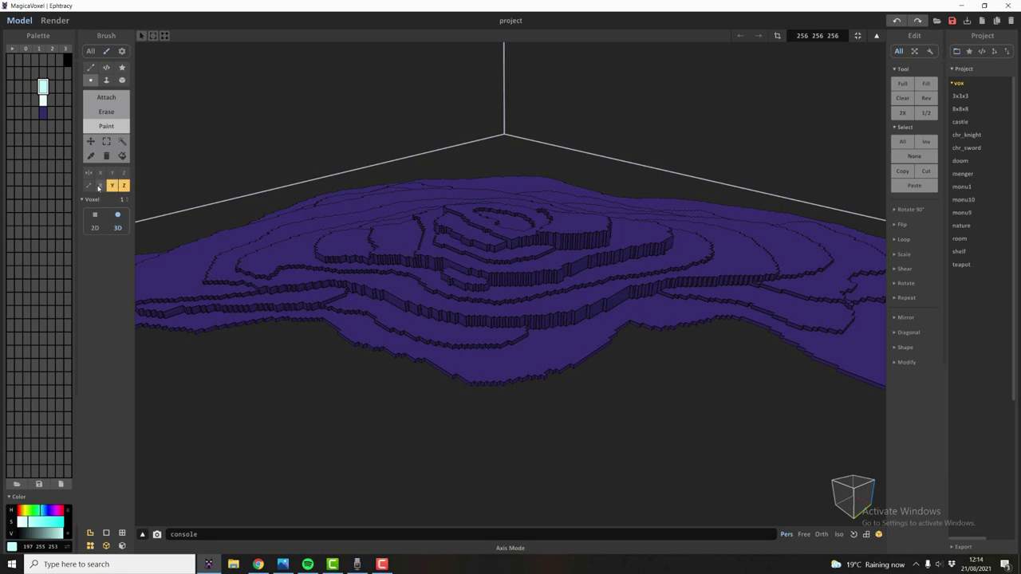
left_click(113, 187)
mouse_move(472, 278)
left_mouse_down()
mouse_move(447, 276)
mouse_move(422, 305)
mouse_move(399, 297)
left_mouse_up()
key("ctrl+z")
- Paint irregular pale cyan veins along the upper plateau's and lowest terrace's cliffs with only X axis mode on
right_click_drag(528, 342, 440, 292)
mouse_move(437, 289)
left_mouse_down()
mouse_move(617, 276)
mouse_move(597, 268)
mouse_move(679, 235)
mouse_move(764, 228)
left_mouse_up()
mouse_move(764, 229)
right_mouse_down()
mouse_move(630, 260)
mouse_move(529, 348)
mouse_move(540, 353)
mouse_move(533, 335)
mouse_move(567, 314)
right_mouse_up()
mouse_move(594, 292)
left_mouse_down()
mouse_move(743, 300)
mouse_move(784, 322)
mouse_move(828, 322)
mouse_move(848, 336)
left_mouse_up()
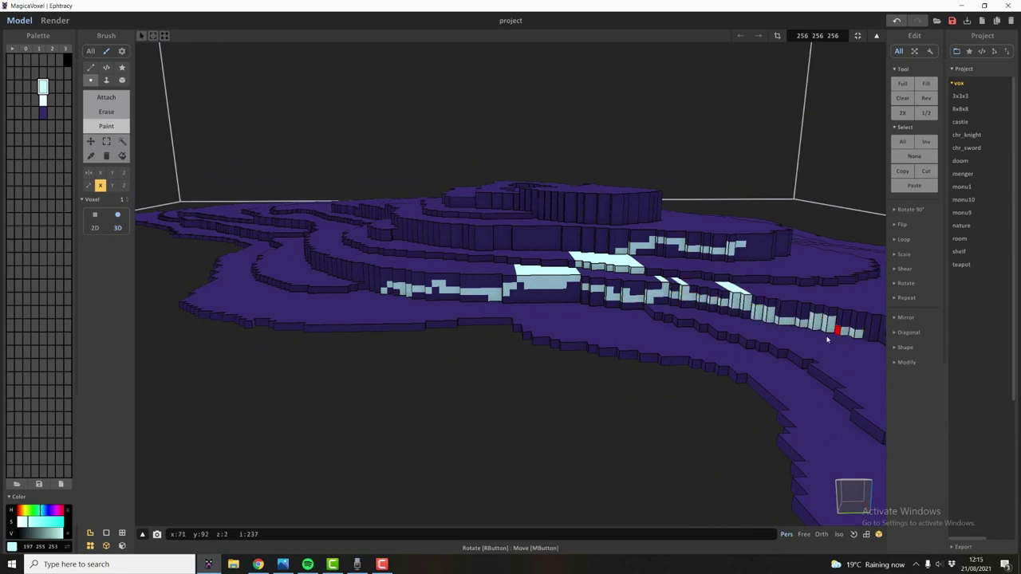
- Continue the pale cyan X-axis painting around the hill's end and along the stepped edge of the terrace there
right_click_drag(848, 335, 551, 310)
mouse_move(557, 304)
left_mouse_down()
mouse_move(868, 282)
mouse_move(857, 286)
left_mouse_up()
right_click_drag(583, 341, 549, 344)
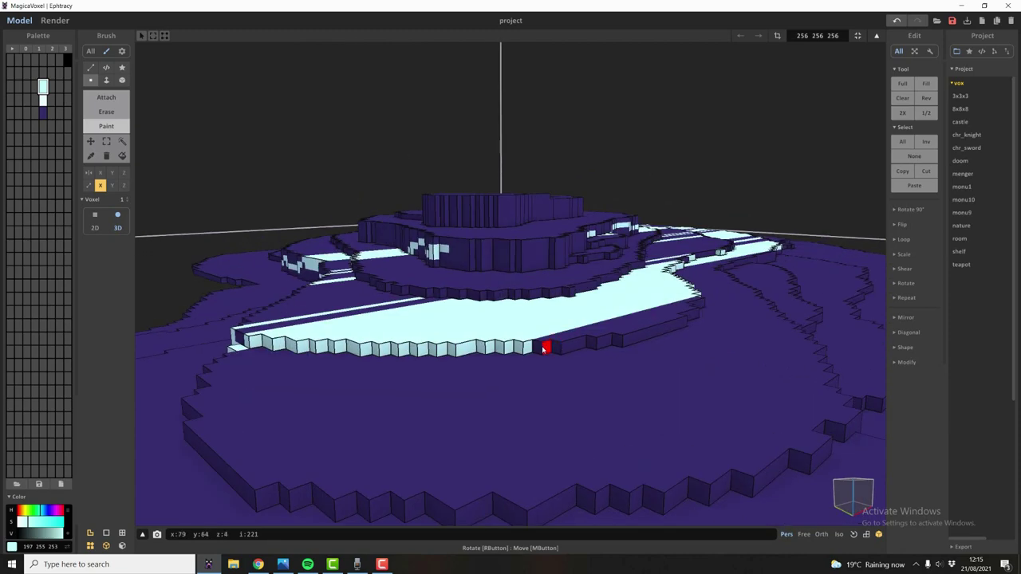
left_click_drag(543, 348, 606, 345)
- Paint pale cyan patches in X axis mode along the lowest cliff on the hill's other side
mouse_move(607, 344)
right_mouse_down()
mouse_move(646, 358)
mouse_move(544, 319)
mouse_move(506, 330)
mouse_move(531, 292)
mouse_move(548, 290)
mouse_move(527, 322)
mouse_move(583, 323)
mouse_move(557, 379)
mouse_move(338, 328)
mouse_move(413, 335)
mouse_move(574, 310)
right_mouse_up()
mouse_move(573, 310)
left_mouse_down()
mouse_move(725, 321)
mouse_move(755, 335)
left_mouse_up()
right_click_drag(755, 335, 778, 329)
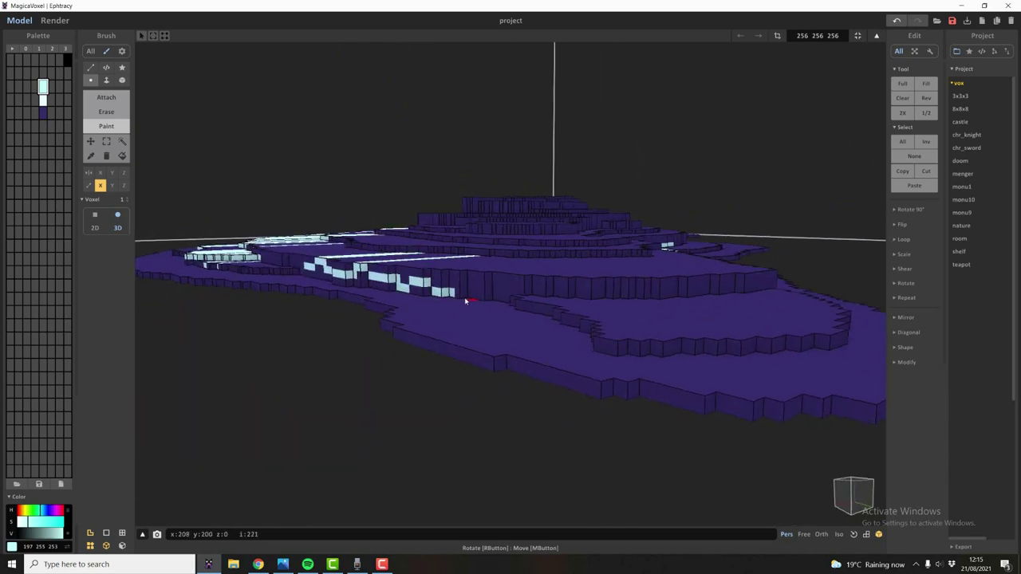
left_click_drag(466, 301, 499, 292)
- Switch from X to Y axis mode and paint pale cyan strokes along the lowest cliff and the neighbouring terrace edges
left_click(112, 185)
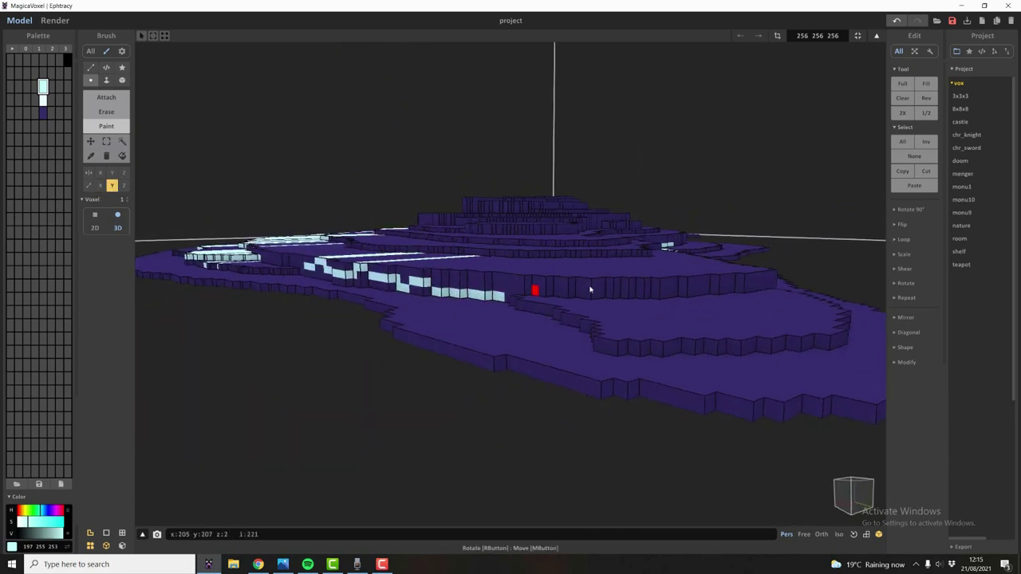
left_click_drag(591, 290, 611, 292)
right_click_drag(611, 292, 471, 335)
left_click_drag(472, 335, 237, 316)
- Paint more pale cyan Y-axis strokes along the lower terrace edges and the upper plateau's cliff
mouse_move(237, 315)
right_mouse_down()
mouse_move(445, 319)
mouse_move(292, 315)
mouse_move(230, 335)
mouse_move(345, 346)
right_mouse_up()
mouse_move(413, 368)
left_mouse_down()
mouse_move(488, 359)
mouse_move(516, 342)
left_mouse_up()
right_click_drag(515, 342, 646, 277)
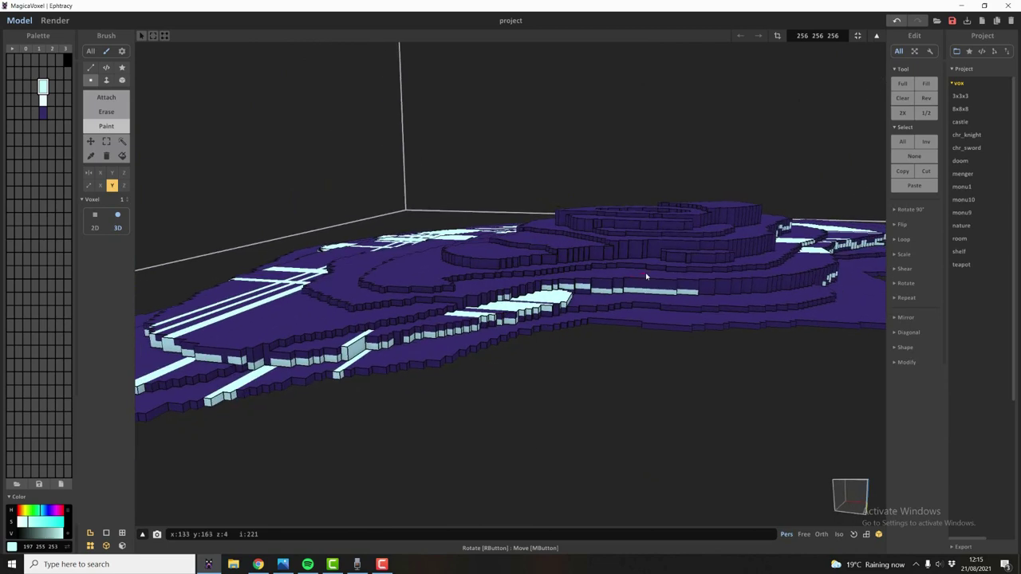
left_click_drag(753, 250, 694, 249)
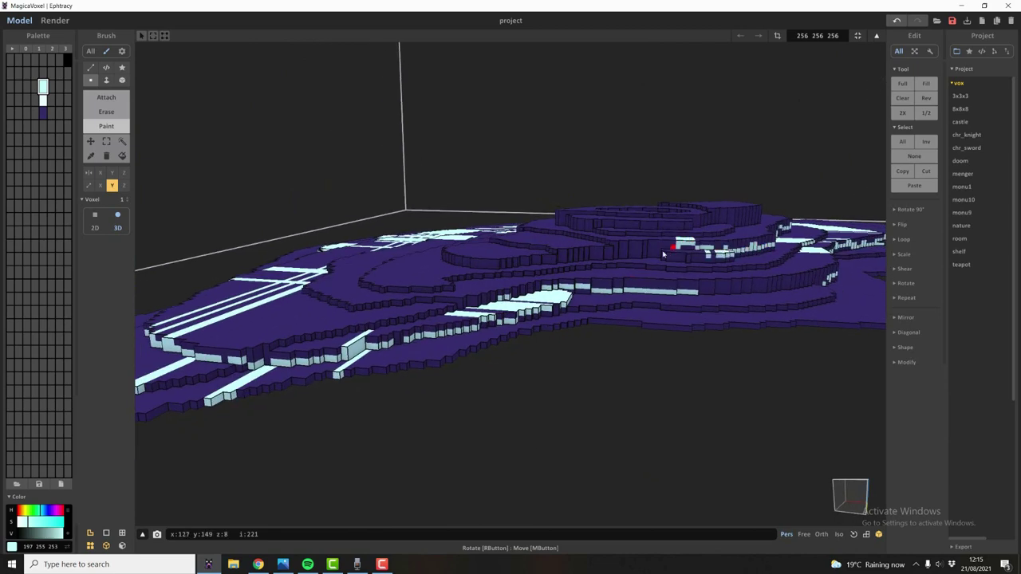
- Try recolouring a cyan vein on the lower terrace dark violet with region replace, undo it, and return to pale cyan painting
left_click(122, 157)
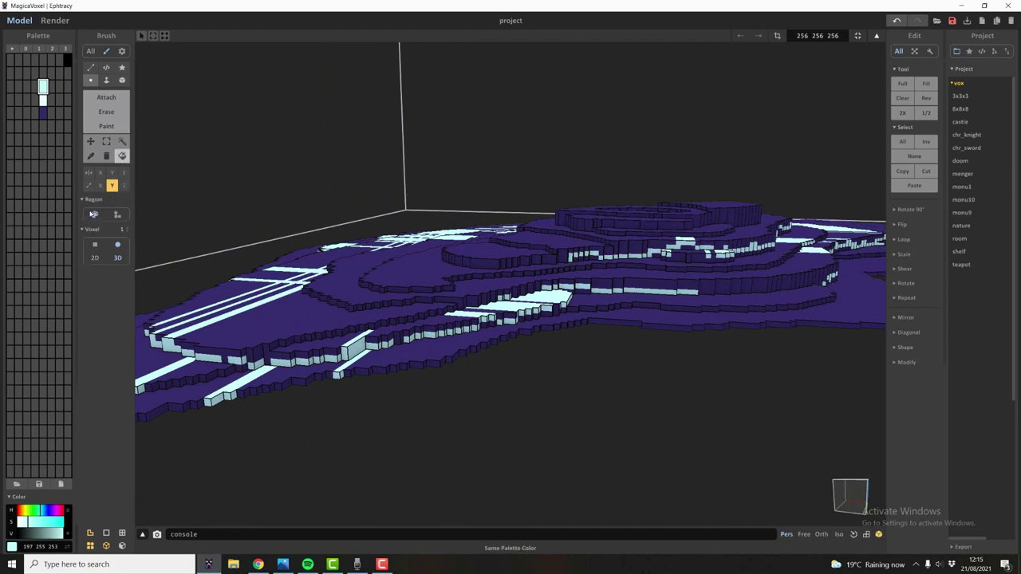
left_click(43, 113)
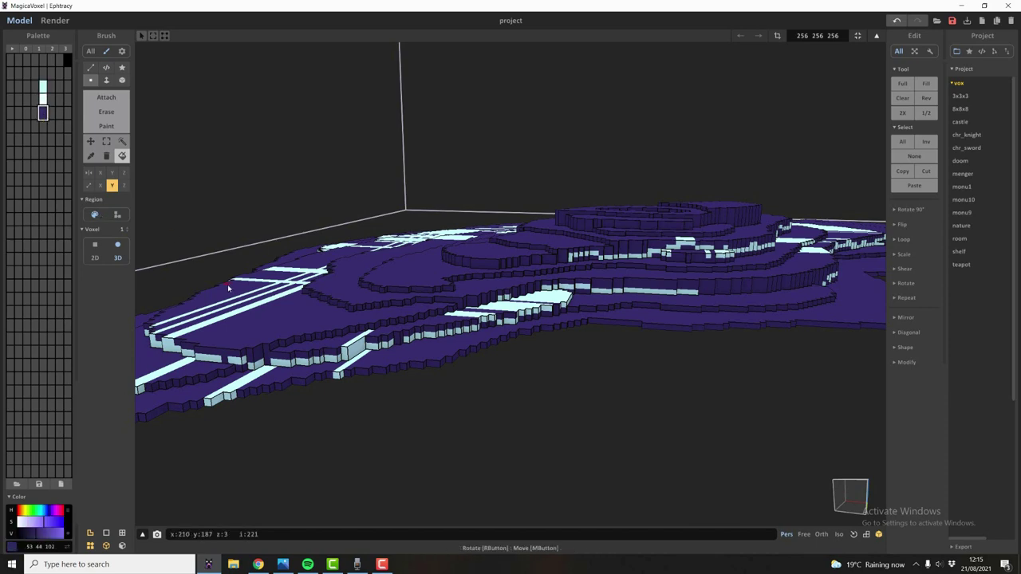
left_click(255, 308)
key("ctrl+z")
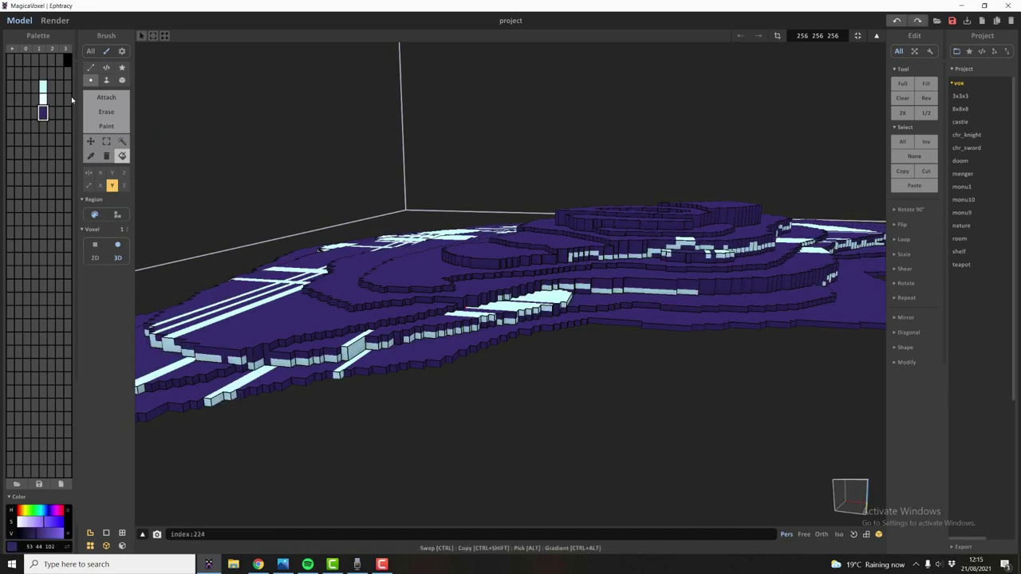
left_click(44, 87)
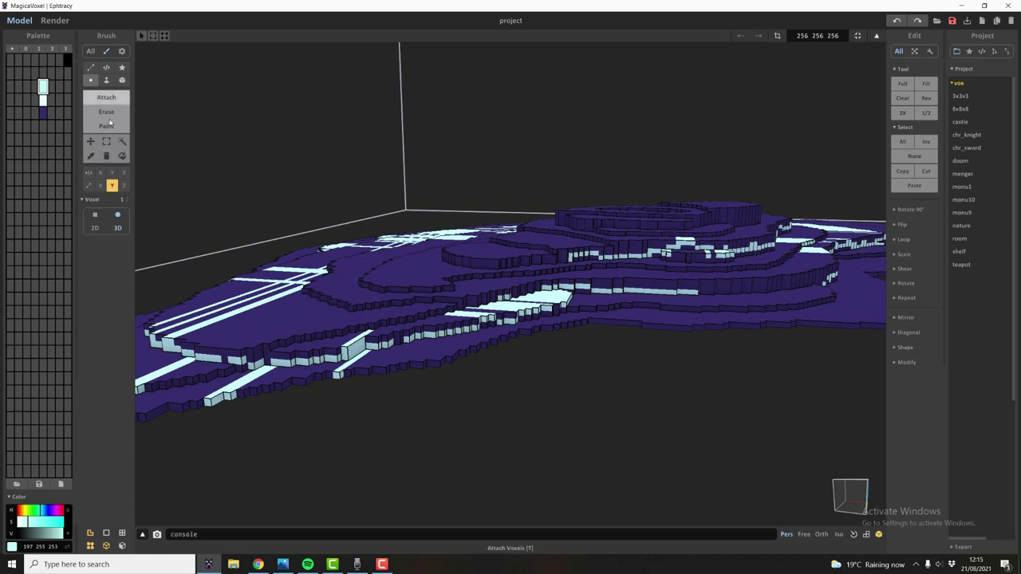
left_click(107, 126)
- Paint pale cyan Y-axis strokes along the middle terrace edge and the upper plateau's cliff
scroll(572, 241, "up", 3)
mouse_move(627, 250)
left_mouse_down()
mouse_move(636, 231)
mouse_move(449, 246)
mouse_move(386, 230)
left_mouse_up()
right_click_drag(386, 231, 742, 210)
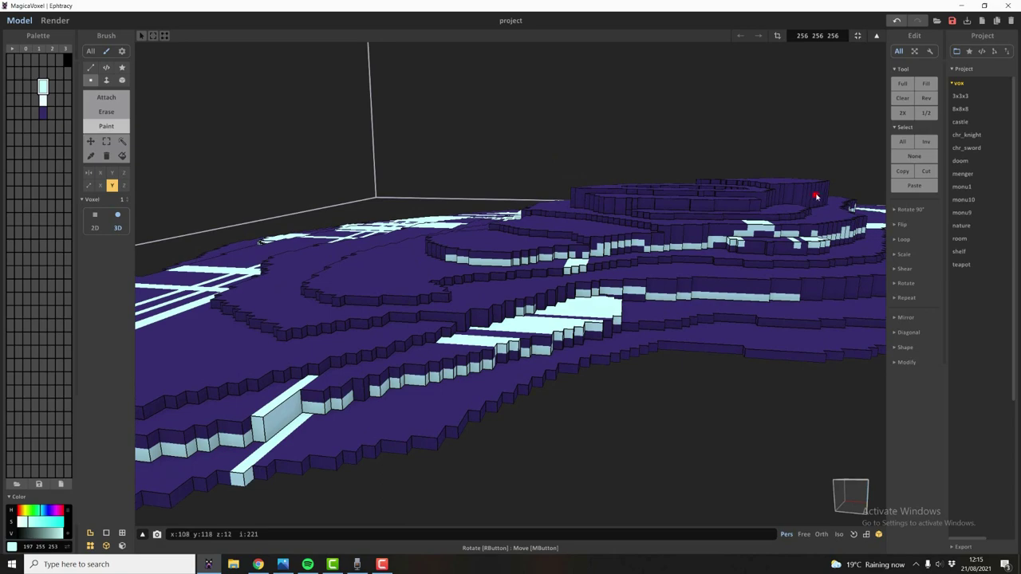
mouse_move(816, 197)
right_mouse_down()
mouse_move(846, 213)
mouse_move(449, 253)
right_mouse_up()
left_click_drag(449, 253, 536, 243)
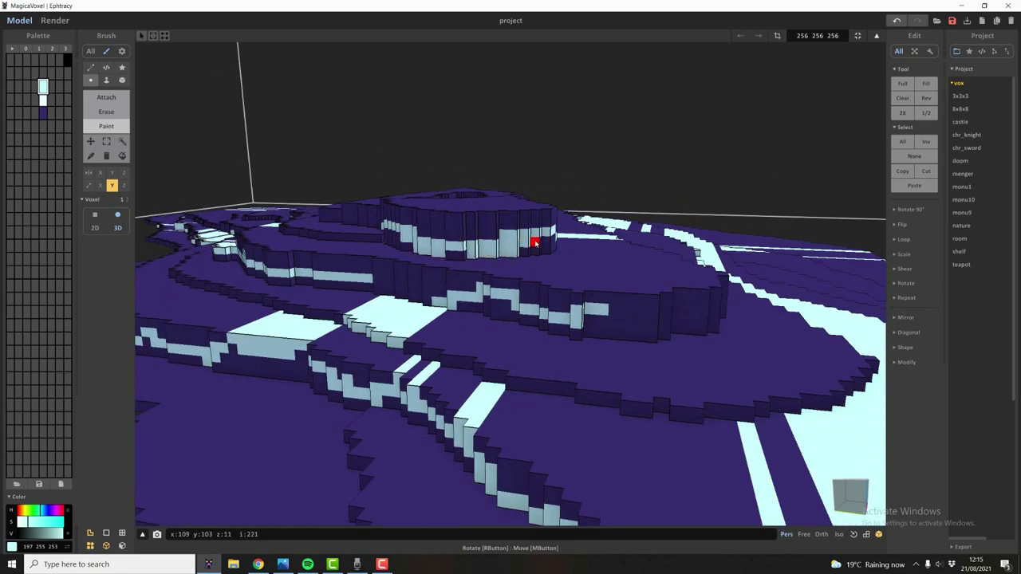
- Paint pale cyan Y-axis strokes along the lower terrace cliffs and around the summit plateau's cliff on the hill's other side
scroll(535, 243, "down", 5)
right_click_drag(535, 243, 819, 295)
scroll(572, 328, "up", 3)
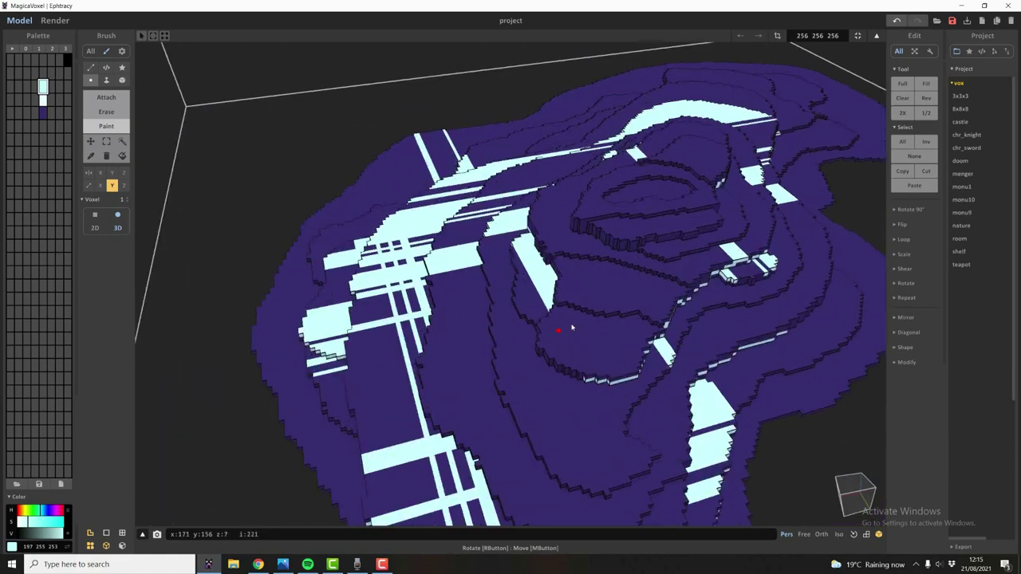
mouse_move(571, 327)
right_mouse_down()
mouse_move(581, 239)
mouse_move(451, 233)
right_mouse_up()
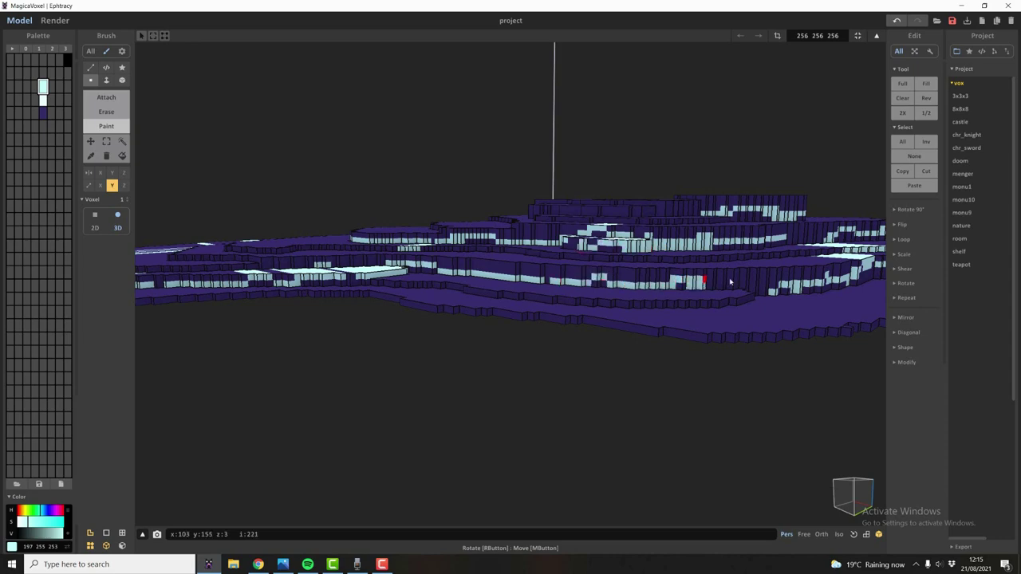
mouse_move(511, 279)
right_mouse_down()
mouse_move(585, 289)
mouse_move(626, 347)
right_mouse_up()
right_click_drag(768, 367, 448, 315)
left_click_drag(416, 304, 470, 300)
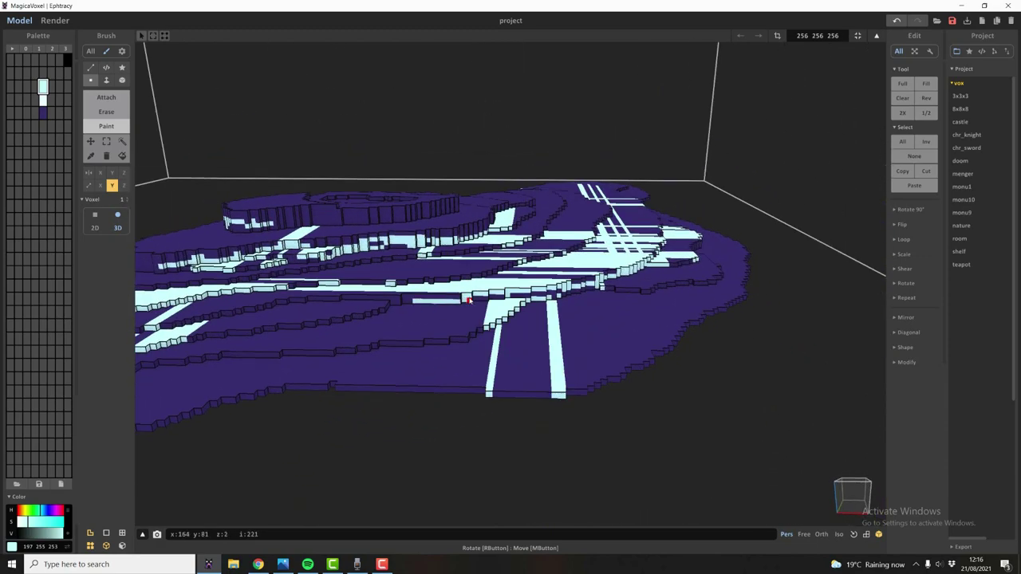
mouse_move(286, 227)
left_mouse_down()
mouse_move(454, 208)
mouse_move(292, 227)
left_mouse_up()
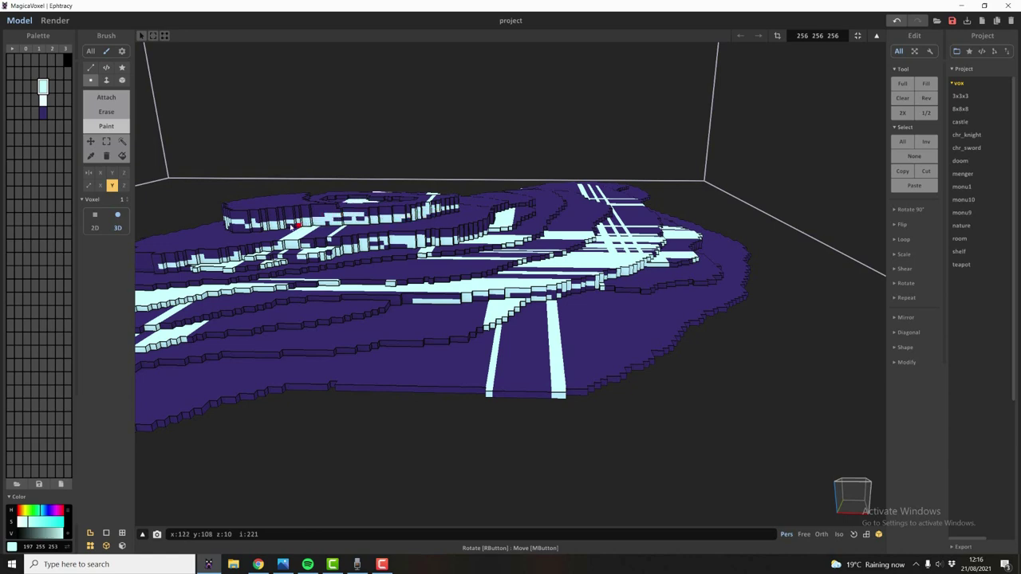
right_click_drag(292, 237, 263, 279)
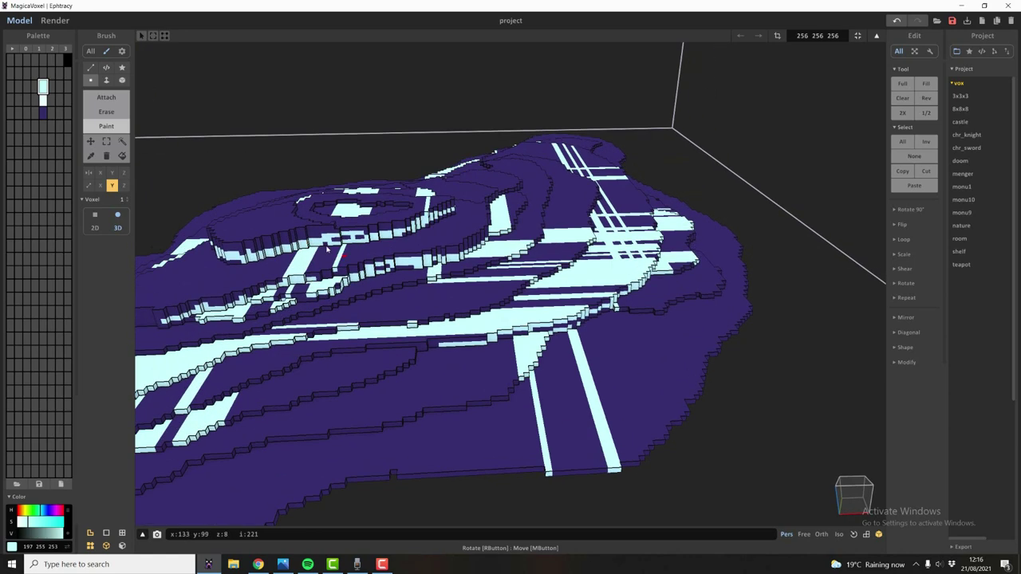
- Select the dark violet palette colour, the region replace tool and the Face brush
left_click(43, 113)
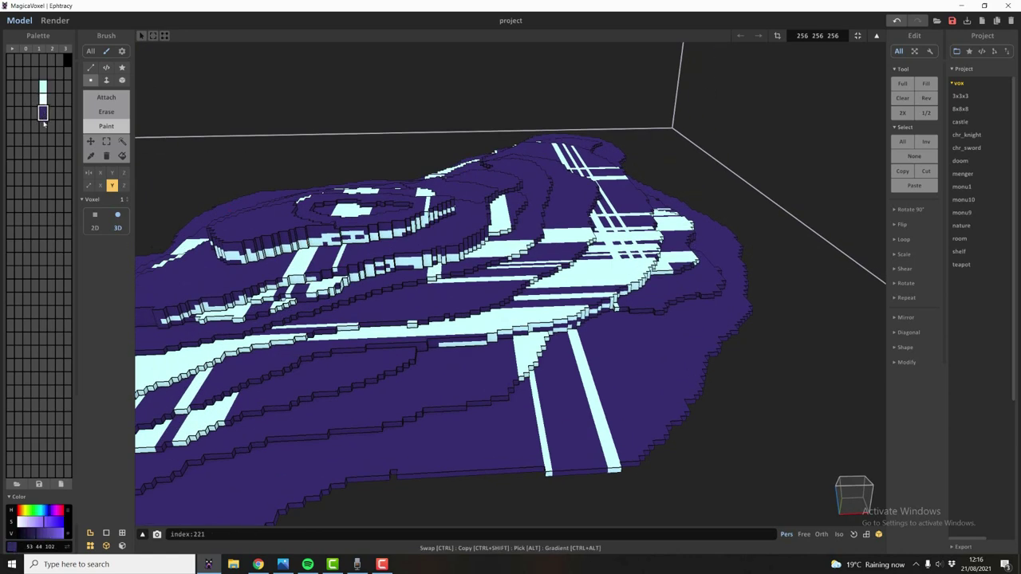
left_click(122, 156)
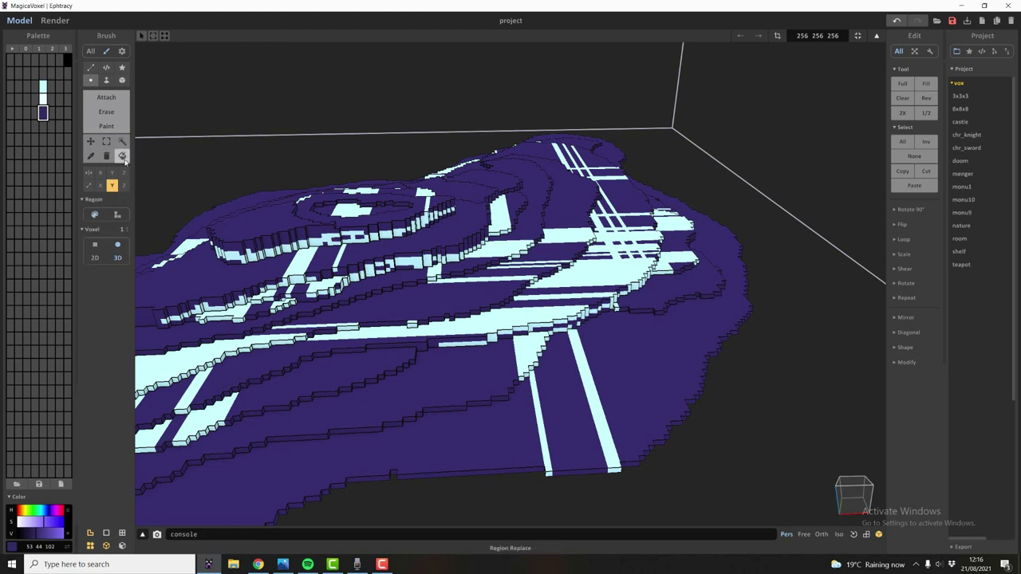
left_click(106, 81)
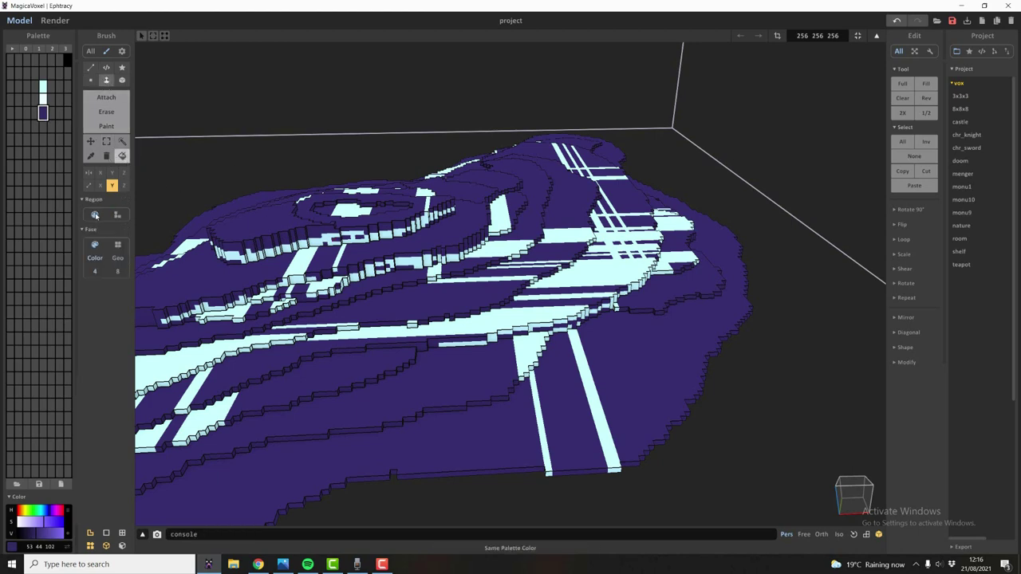
- Try replacing the hill's pale cyan voxels with dark violet by region, and undo the replacement
right_click_drag(475, 342, 480, 356)
left_click(569, 390)
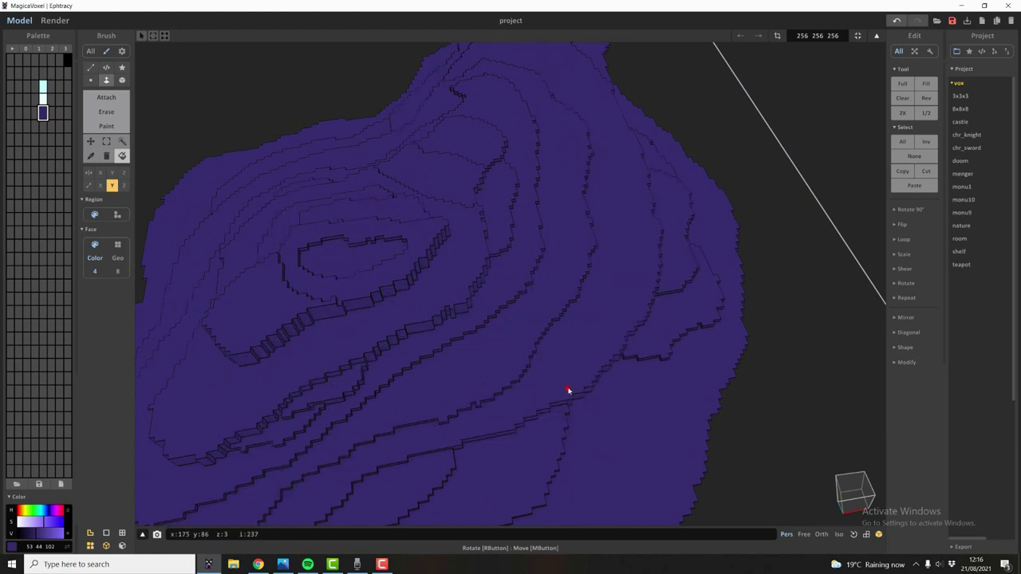
key("ctrl+z")
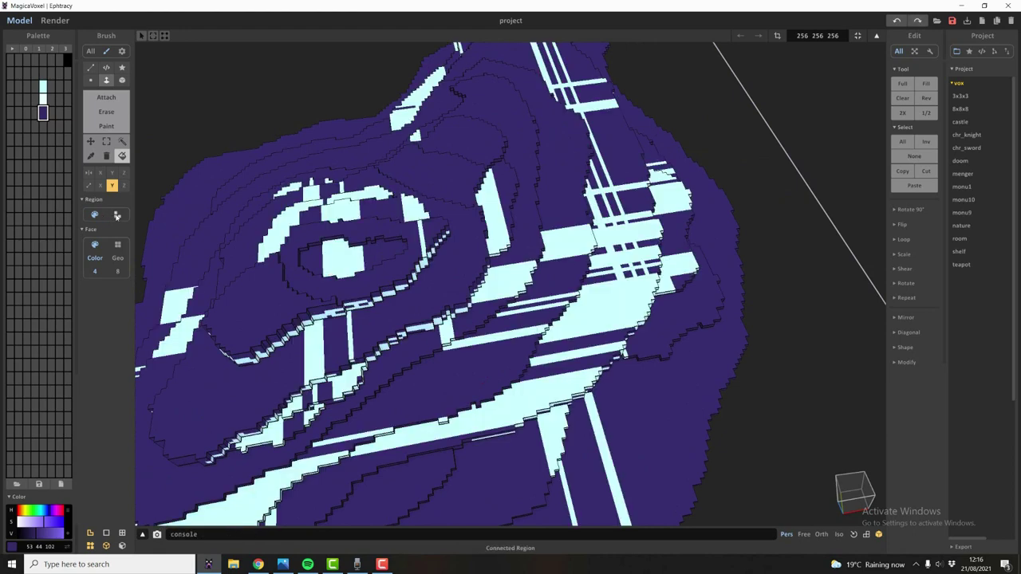
- Paint the flat cyan patches on the terraces at the hill's end dark violet with the Face brush, without axis mode
left_click(114, 126)
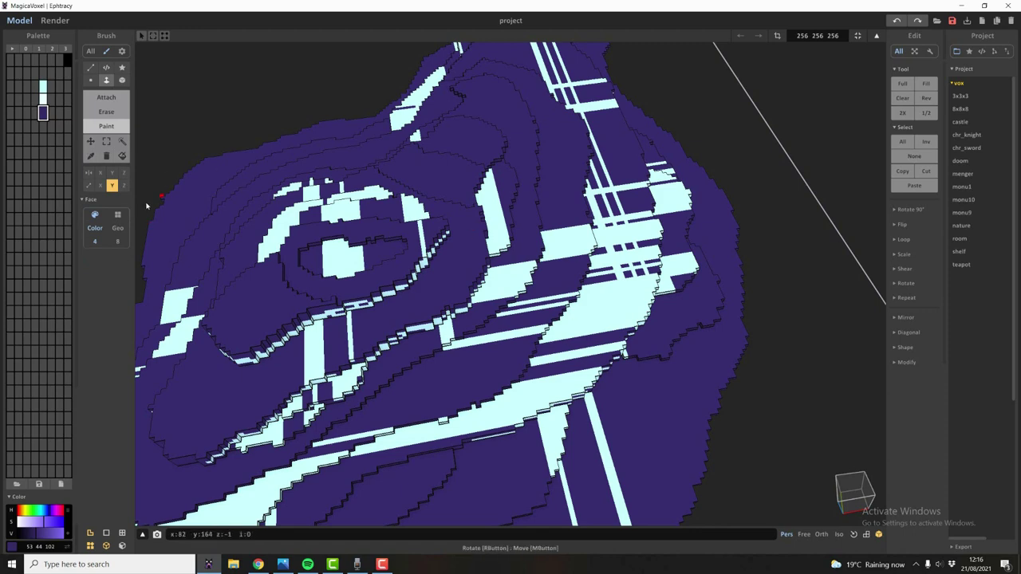
left_click(591, 303)
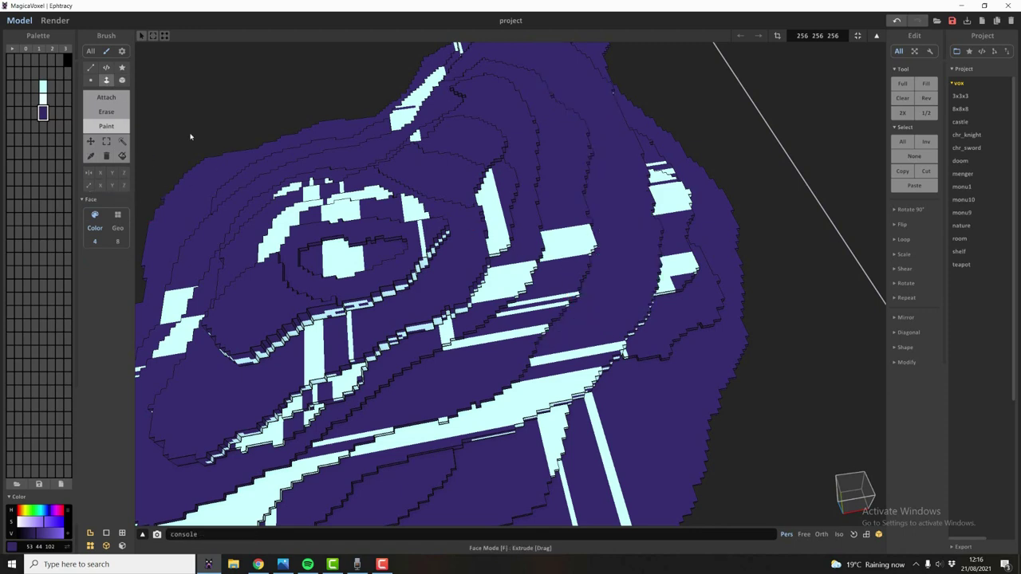
left_click(483, 209)
left_click(503, 281)
left_click(568, 243)
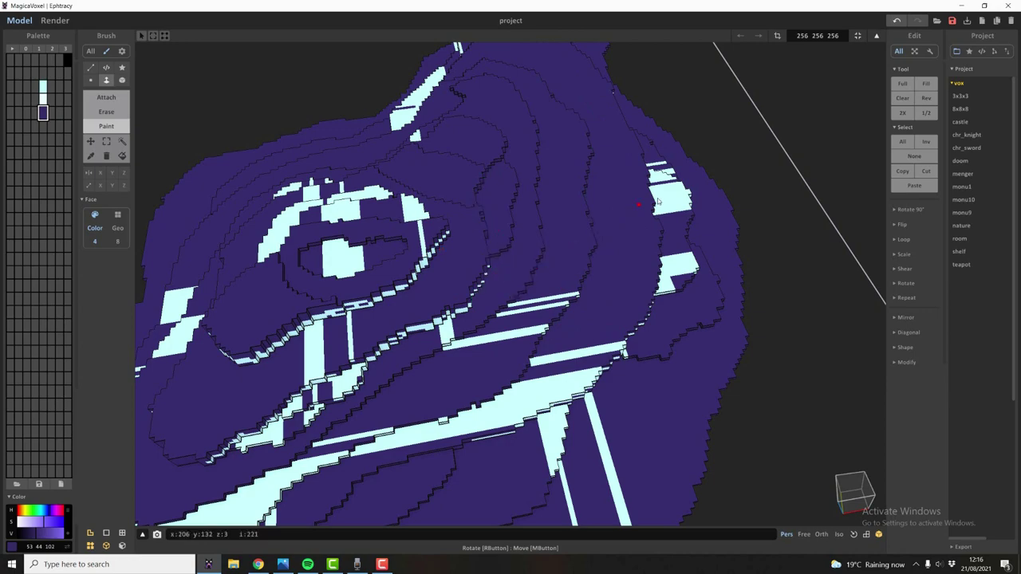
left_click(670, 195)
- Face-paint the large cyan patches and bands on the hill's lower terraces dark violet
right_click_drag(616, 185, 415, 160)
left_click(695, 365)
left_click(708, 375)
left_click(550, 411)
left_click(359, 319)
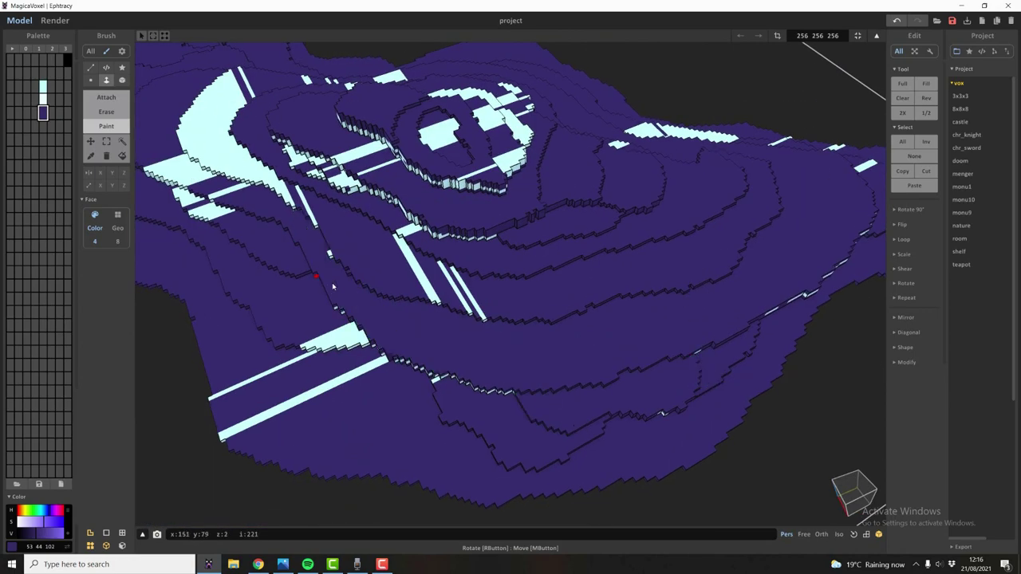
left_click(327, 342)
- Paint the flat cyan faces around the summit plateau and the neighbouring upper terrace dark violet
mouse_move(494, 276)
right_mouse_down()
mouse_move(543, 267)
mouse_move(511, 335)
right_mouse_up()
left_click(502, 223)
left_click(474, 137)
left_click(606, 120)
left_click(611, 254)
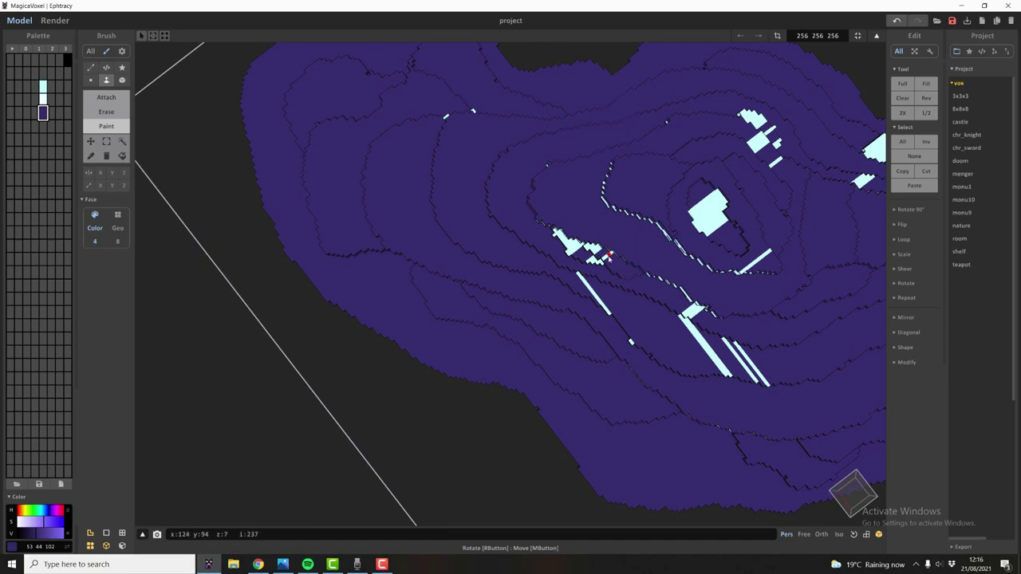
- Paint the remaining diagonal cyan stripes and small flat patches beside the summit dark violet, keeping the summit hollow cyan
left_click(704, 342)
left_click(742, 364)
middle_click_drag(742, 363, 523, 422)
left_click(541, 197)
left_click(656, 237)
left_click(710, 203)
- Examine the terrace cliffs and top surfaces around the hill for the remaining pale cyan voxels
middle_click_drag(718, 209, 563, 218)
mouse_move(782, 221)
right_mouse_down()
mouse_move(572, 431)
mouse_move(653, 389)
right_mouse_up()
scroll(652, 389, "down", 4)
scroll(653, 389, "up", 3)
right_click_drag(542, 369, 471, 351)
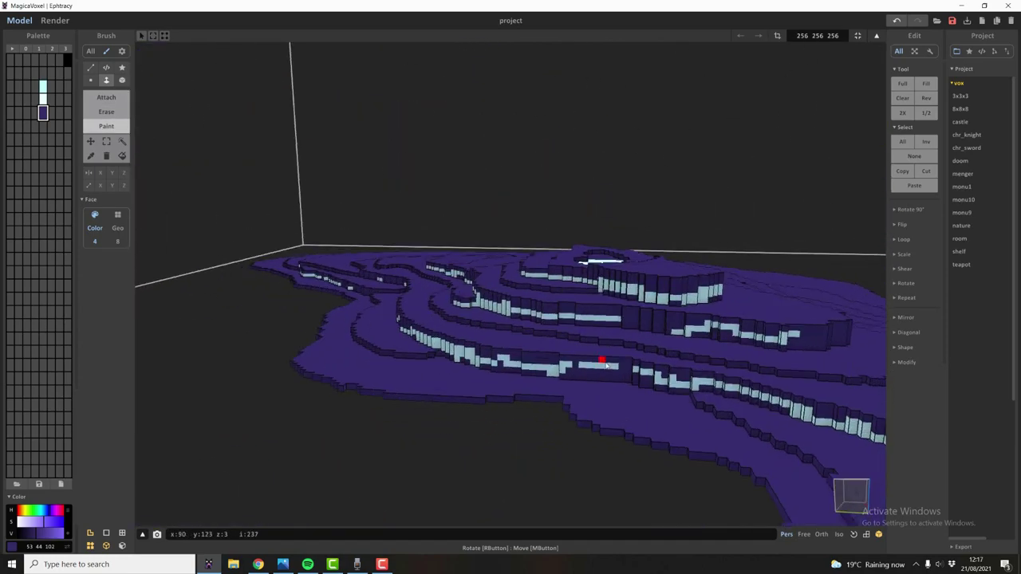
right_click_drag(602, 358, 693, 377)
middle_click_drag(798, 366, 620, 343)
right_click_drag(541, 318, 630, 399)
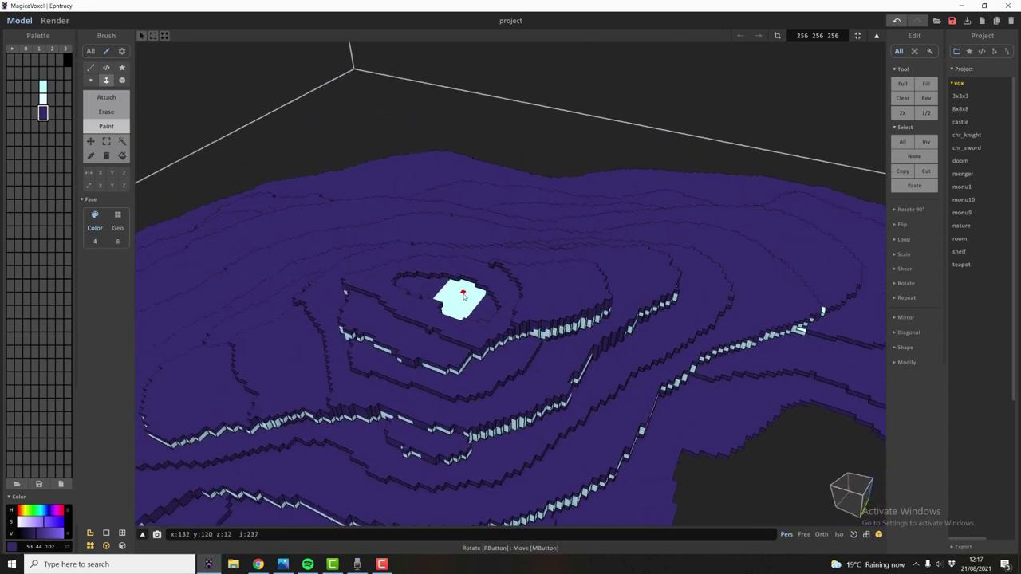
- Sample the summit patch's pale cyan and paint the floor of the summit hollow with it
left_click(464, 296, "alt")
key("a")
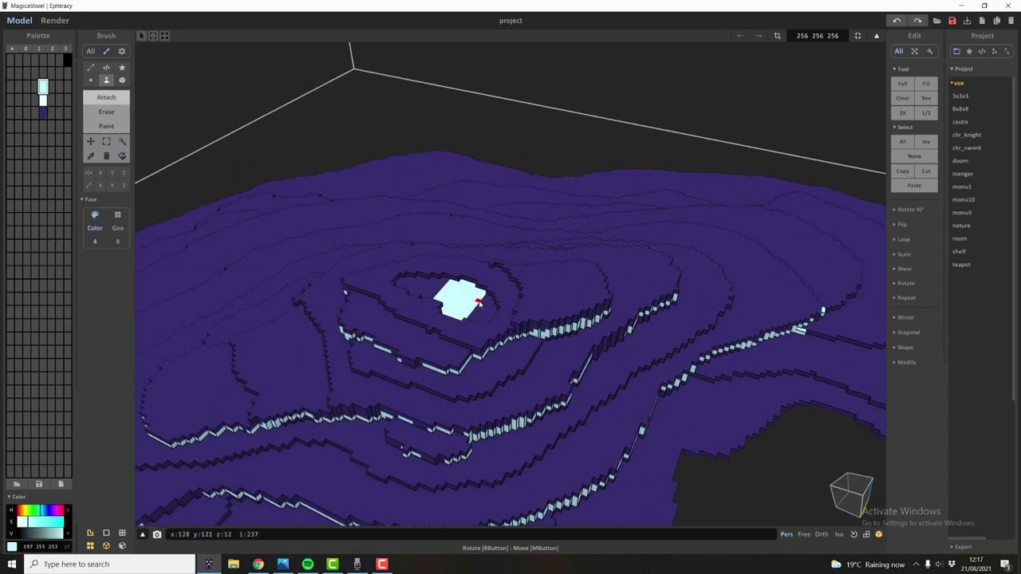
key("d")
scroll(432, 289, "down", 10)
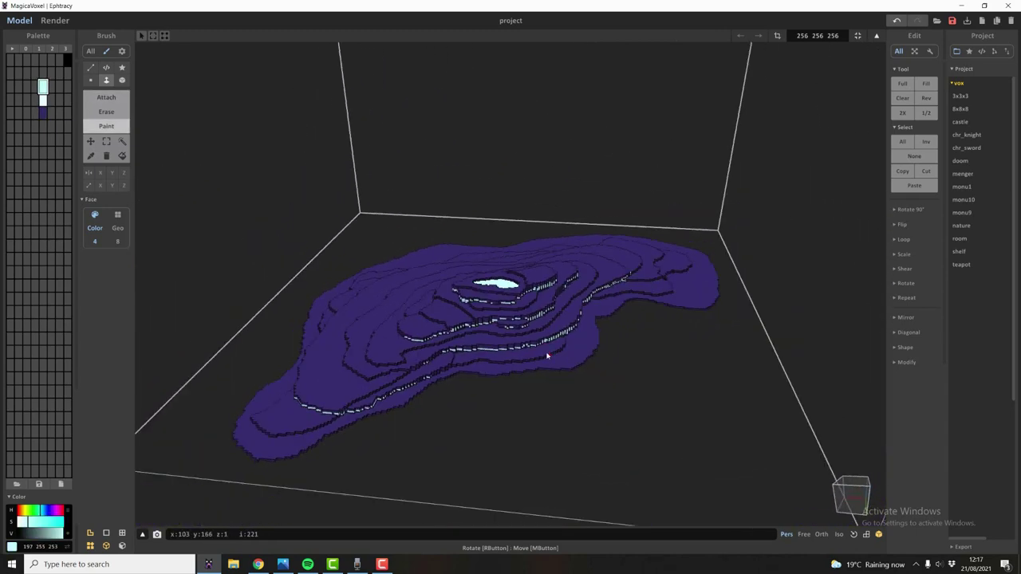
- Render the hill, frame its terraced cliffs up close and turn the sky rotation to its maximum
left_click(54, 20)
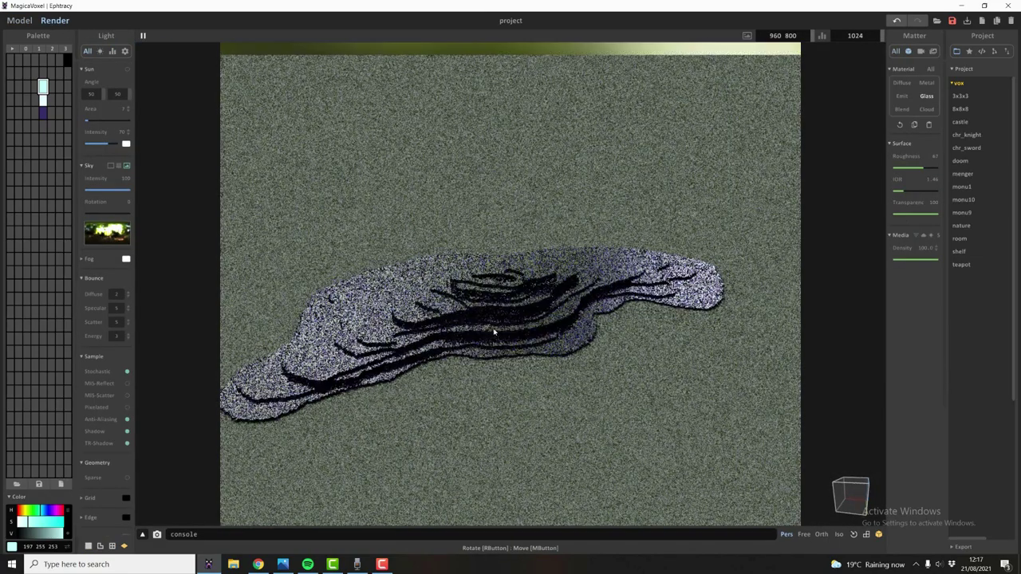
scroll(492, 332, "up", 5)
right_click_drag(478, 298, 406, 292)
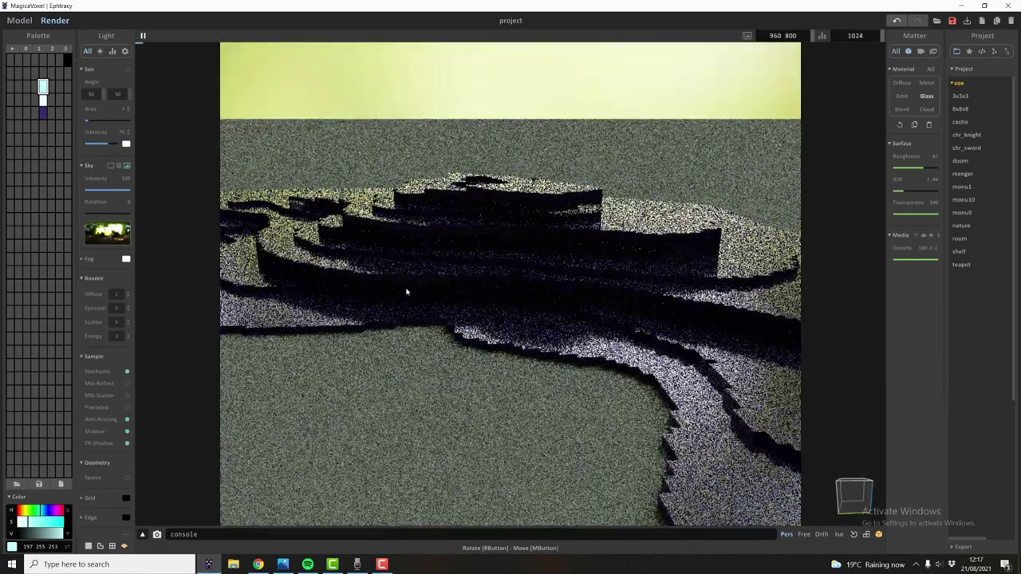
left_click_drag(90, 214, 131, 215)
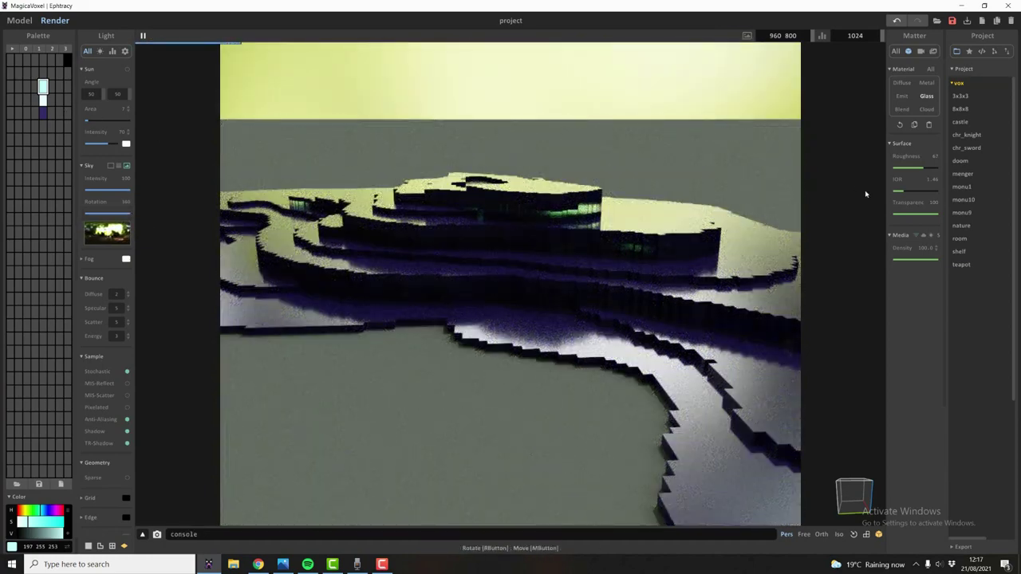
- Raise the refractive index of the pale cyan glass material and switch the camera to orthographic projection
left_click_drag(906, 194, 917, 193)
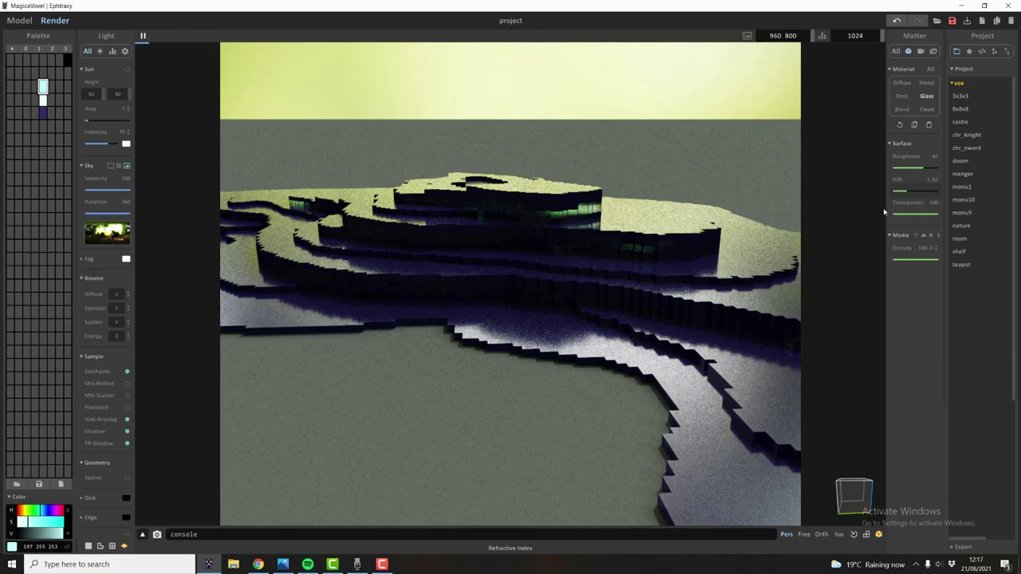
left_click(821, 535)
scroll(543, 217, "up", 5)
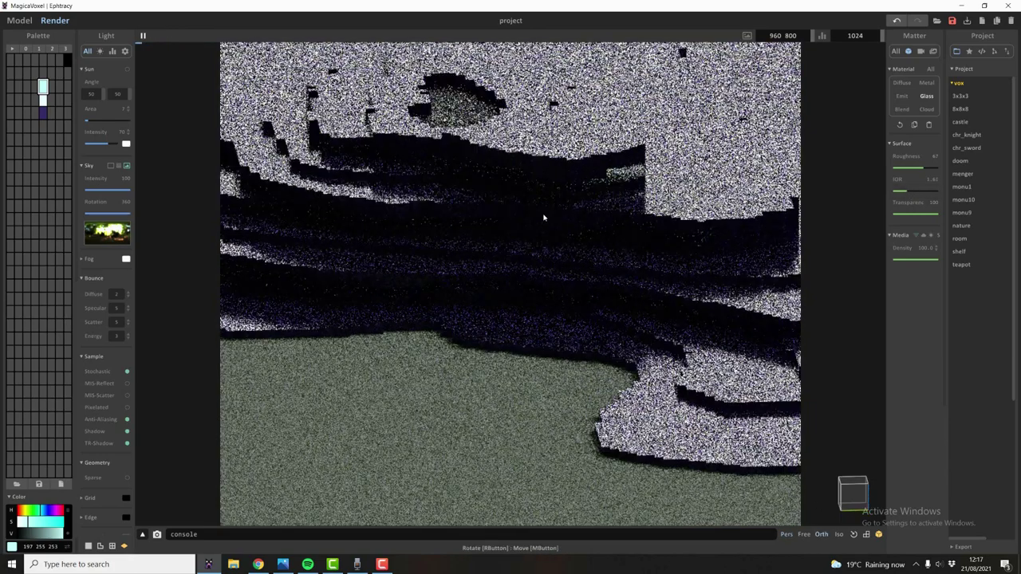
right_click_drag(552, 240, 372, 188)
- Lower the sky rotation to about 178 and inspect the rendered glass veins in the hill's cliffs
left_click_drag(126, 217, 103, 215)
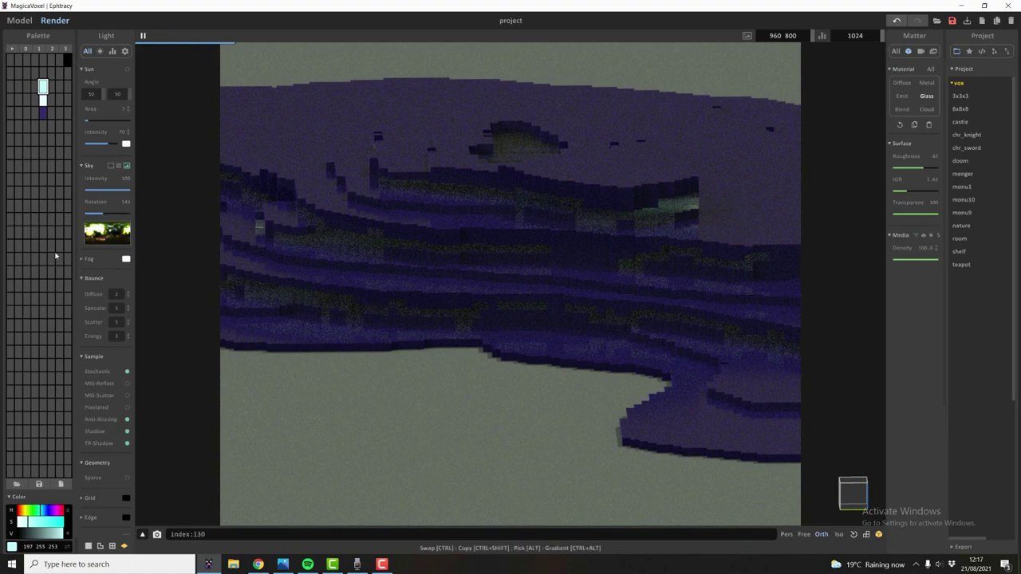
mouse_move(97, 215)
left_mouse_down()
mouse_move(133, 224)
mouse_move(97, 229)
left_mouse_up()
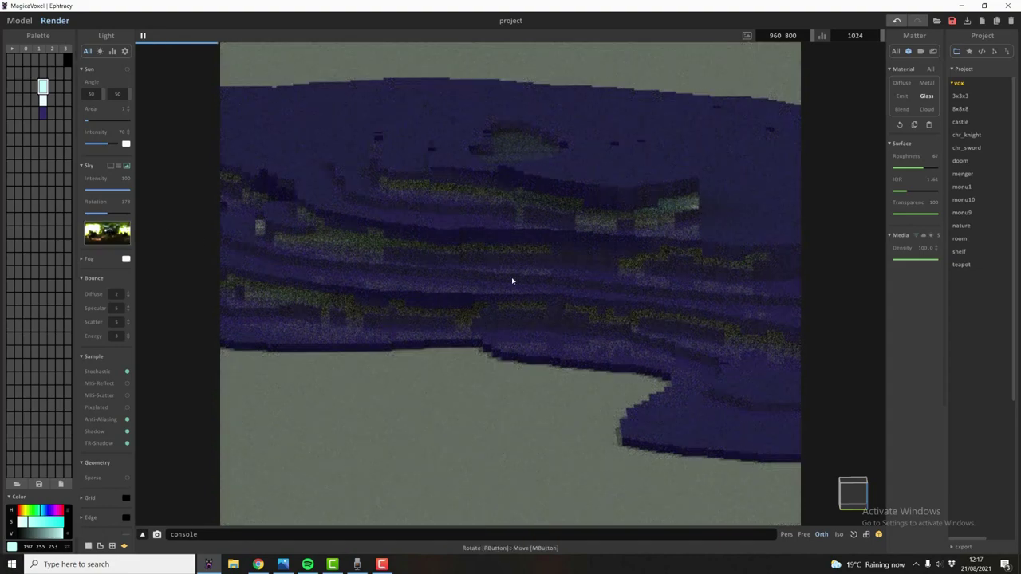
right_click_drag(511, 279, 608, 317)
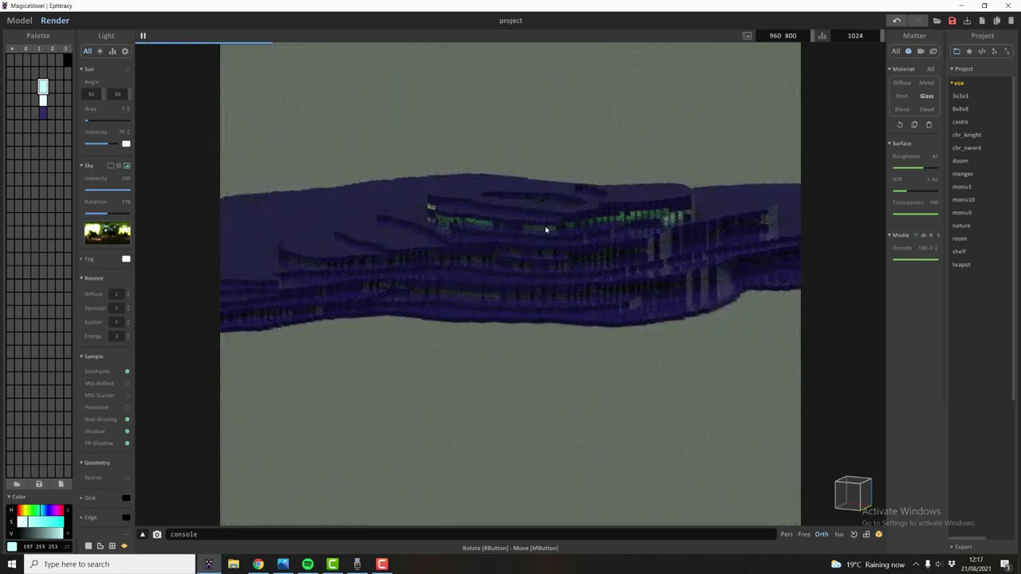
right_click_drag(628, 263, 254, 105)
- Return to modelling and make the near-white palette swatch between the pale cyan and the dark violet the active colour
left_click(21, 24)
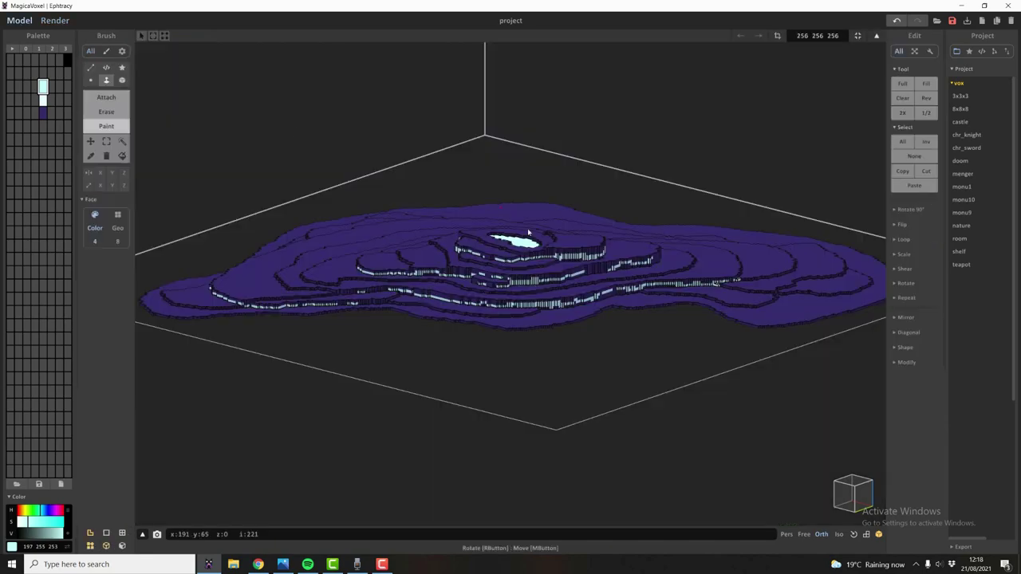
left_click(43, 99)
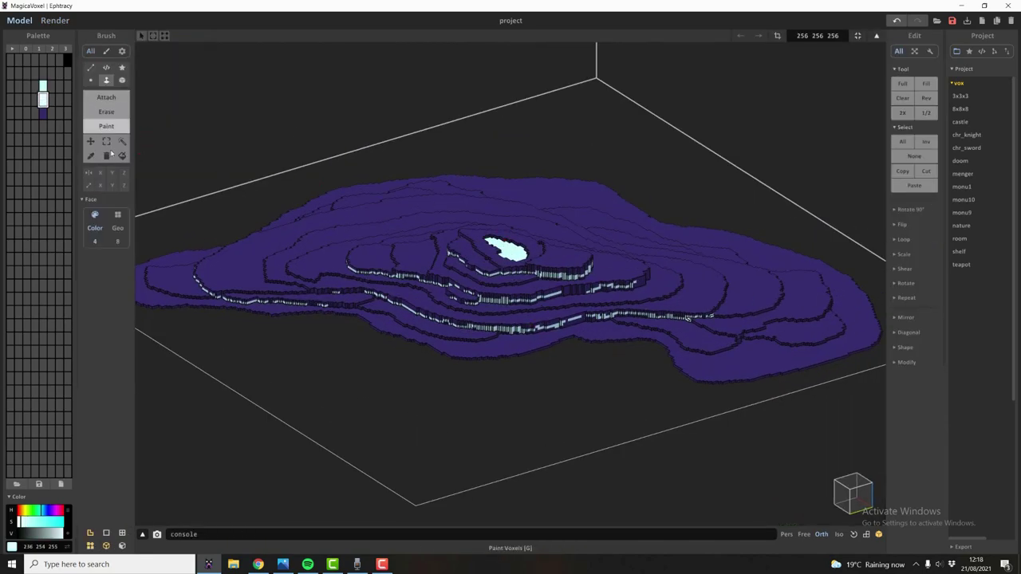
right_click_drag(440, 210, 679, 291)
key("t")
left_click(673, 299)
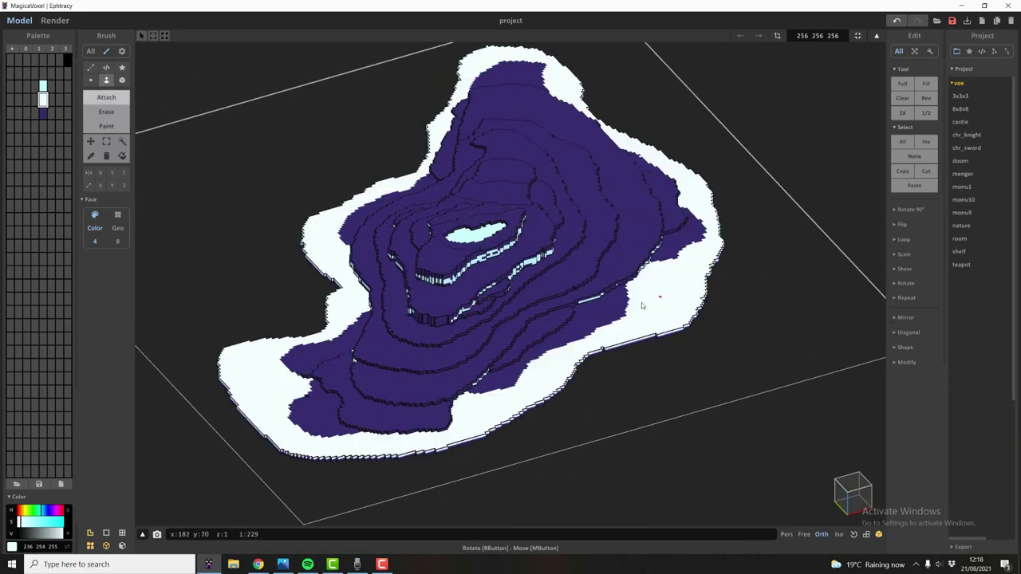
key("ctrl+z")
- Paint the flat tops of the summit rim and the terraces directly below it near-white, leaving the hollow's floor cyan
left_click(107, 126)
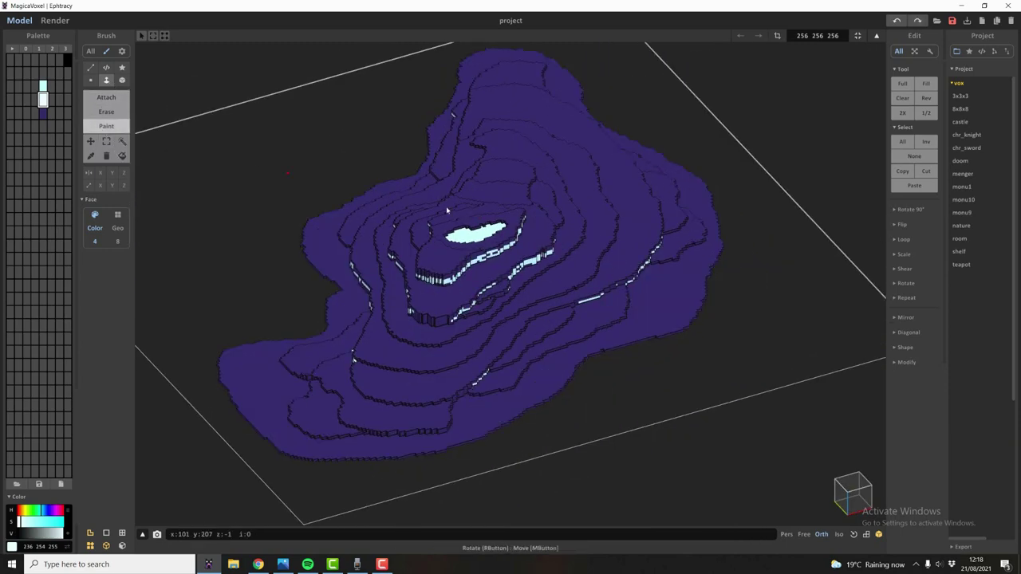
scroll(536, 237, "up", 3)
left_click(415, 229)
left_click(490, 221)
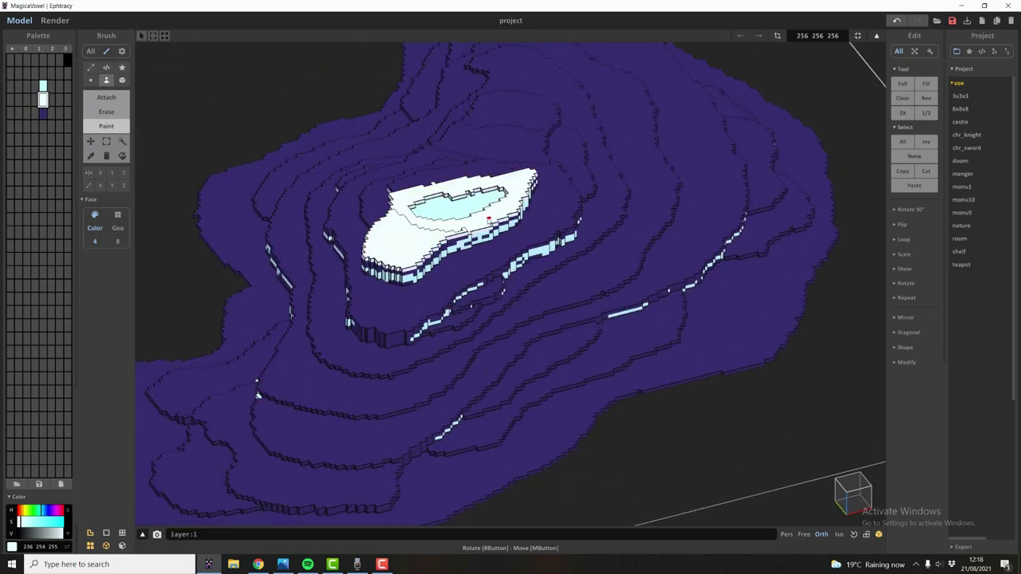
left_click(479, 265)
left_click(579, 175)
left_click_drag(522, 143, 529, 108)
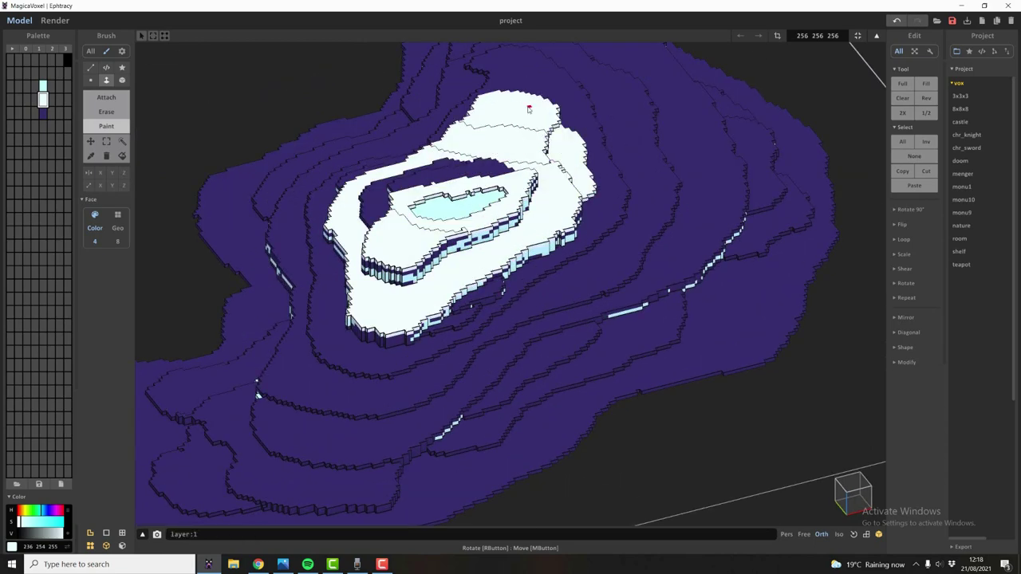
- Paint the small ledges under the second cliff and the tops of the hill's middle terraces near-white
right_click_drag(541, 137, 536, 111)
left_click(482, 257)
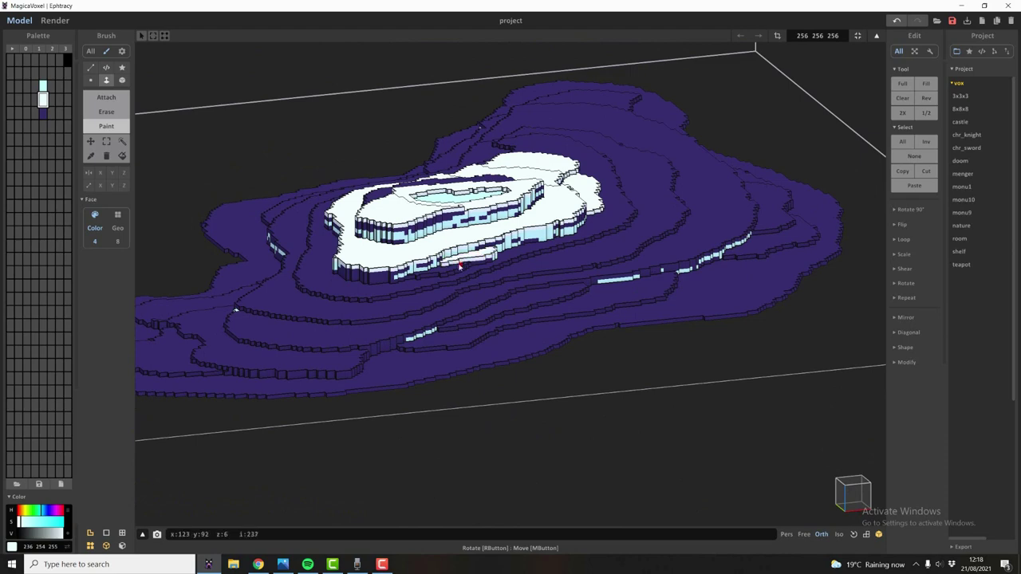
left_click(418, 269)
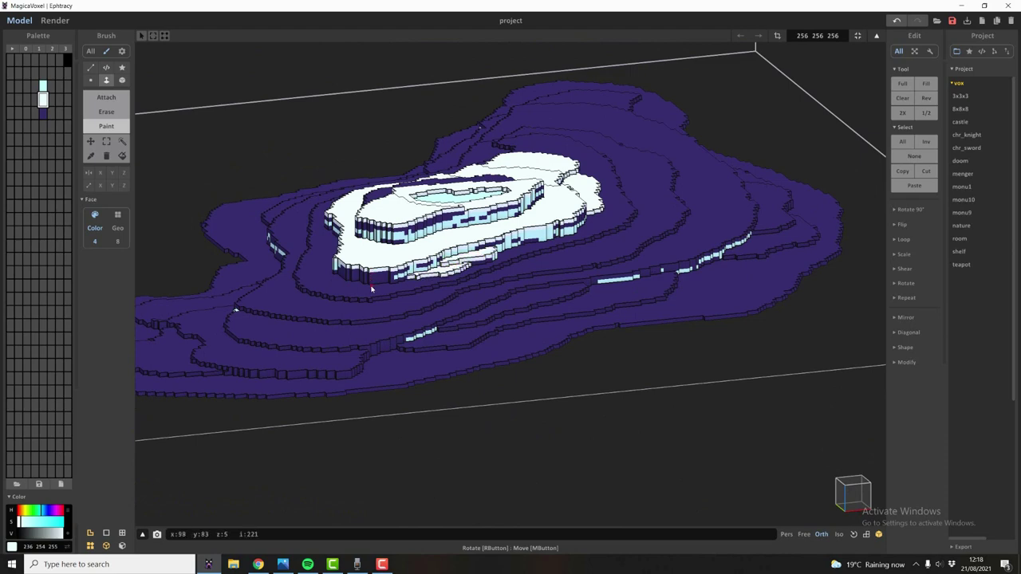
left_click(389, 286)
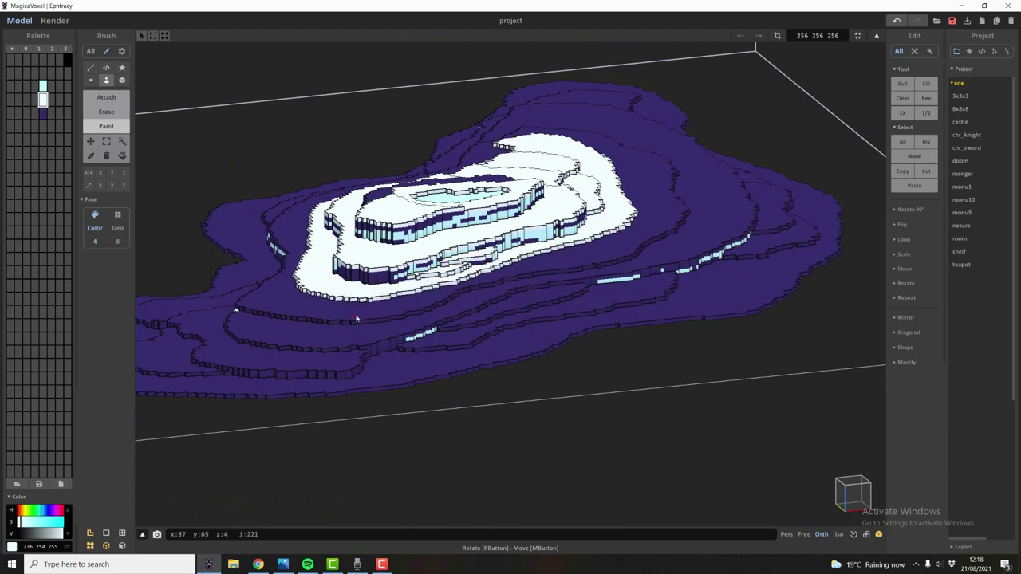
left_click(356, 318)
left_click(369, 335)
left_click(403, 357)
left_click(458, 345)
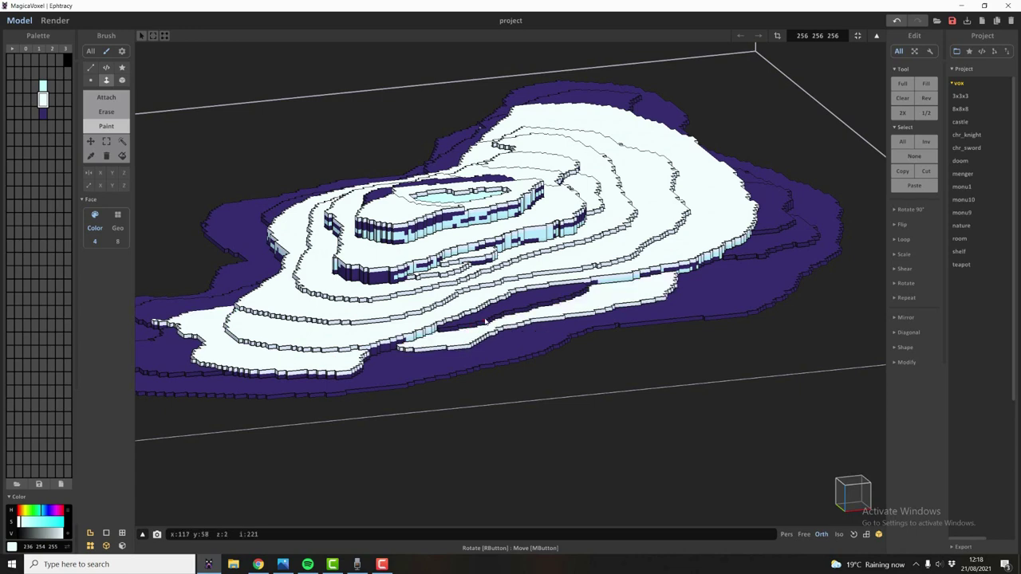
- Paint the remaining lower ledges on the hill's near side and the wide base terrace near-white
left_click(485, 322)
left_click(521, 343)
left_click(749, 250)
left_click(764, 209)
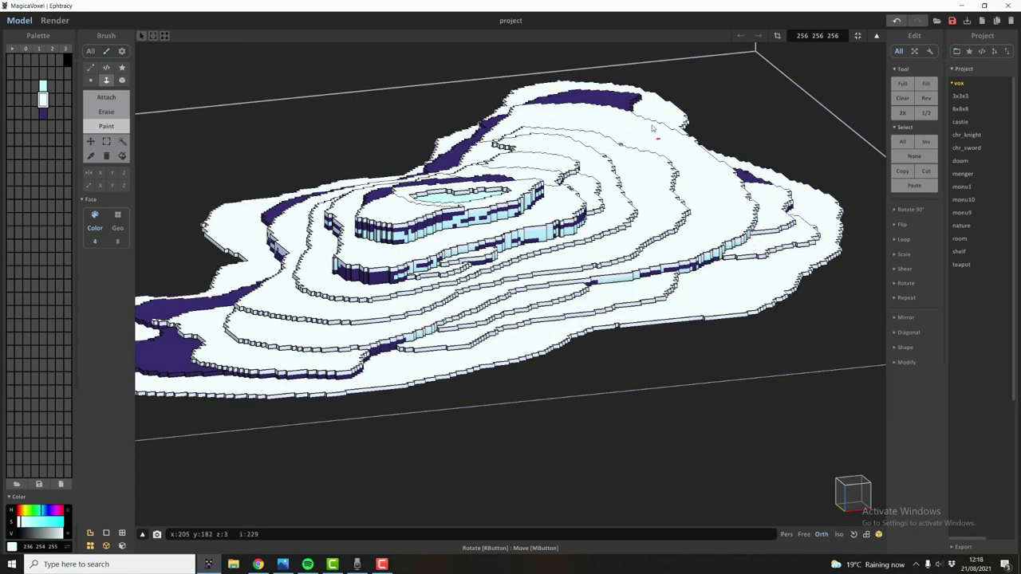
- Cover the leftover violet top surfaces along the hill's far side and both ends with near-white
left_click(584, 99)
left_click(466, 152)
left_click(492, 182)
left_click(378, 198)
left_click(271, 212)
left_click(197, 307)
left_click(173, 370)
left_click(750, 177)
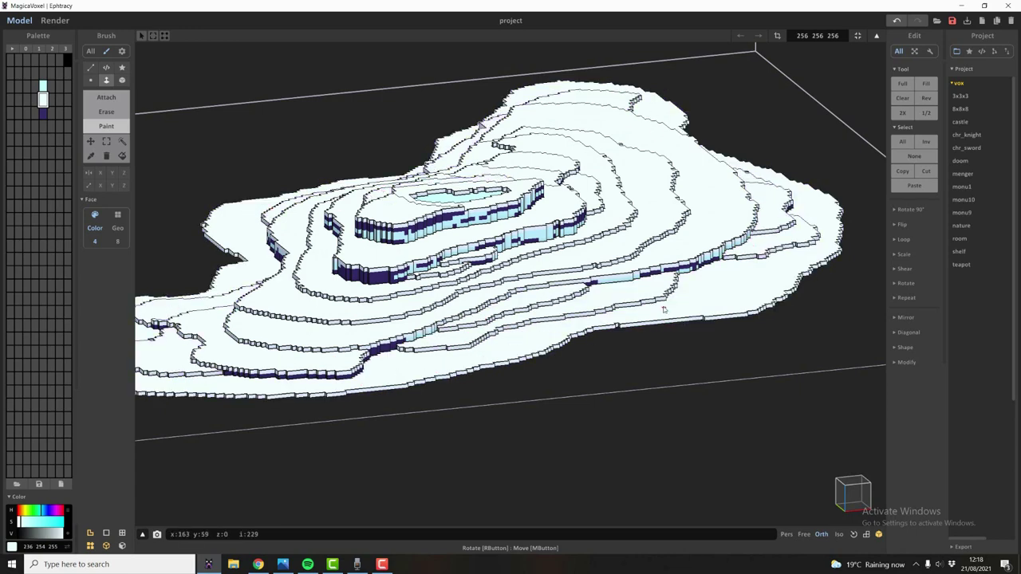
- Render the snow-covered hill, frame its cliffs up close and lower the sky rotation
mouse_move(663, 309)
right_mouse_down()
mouse_move(438, 162)
mouse_move(407, 169)
right_mouse_up()
key("Tab")
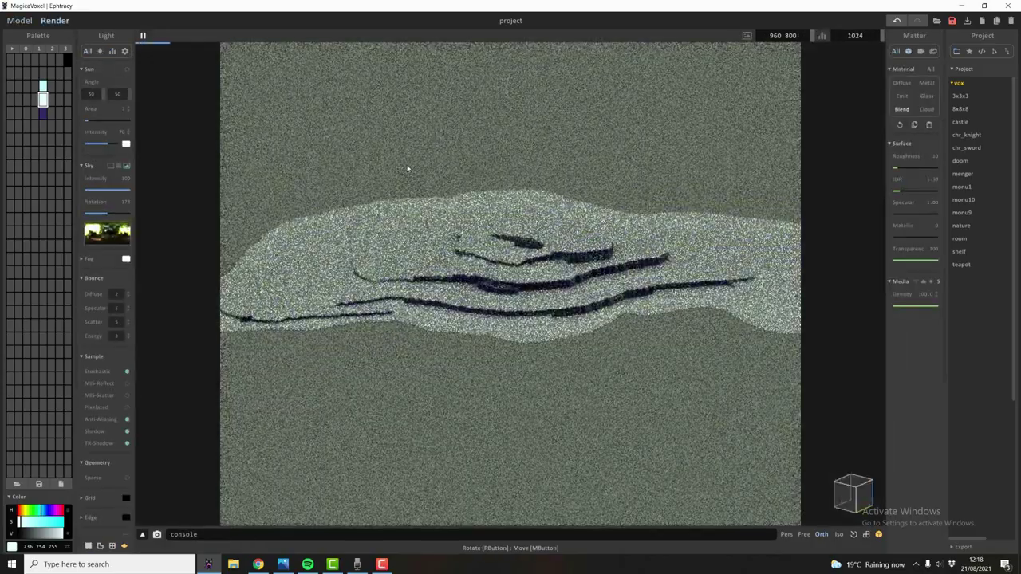
right_click_drag(502, 157, 471, 209)
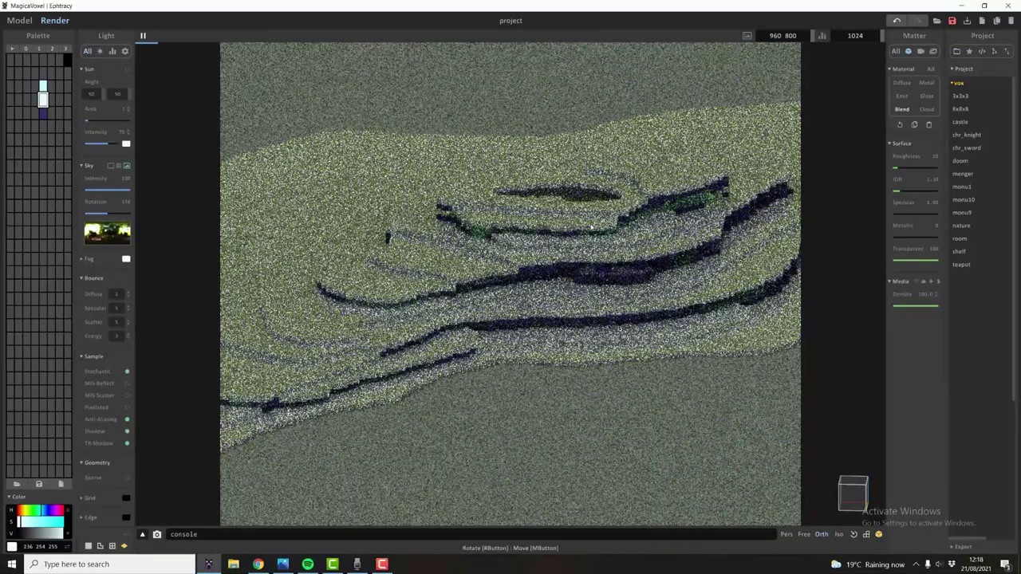
right_click_drag(273, 217, 264, 225)
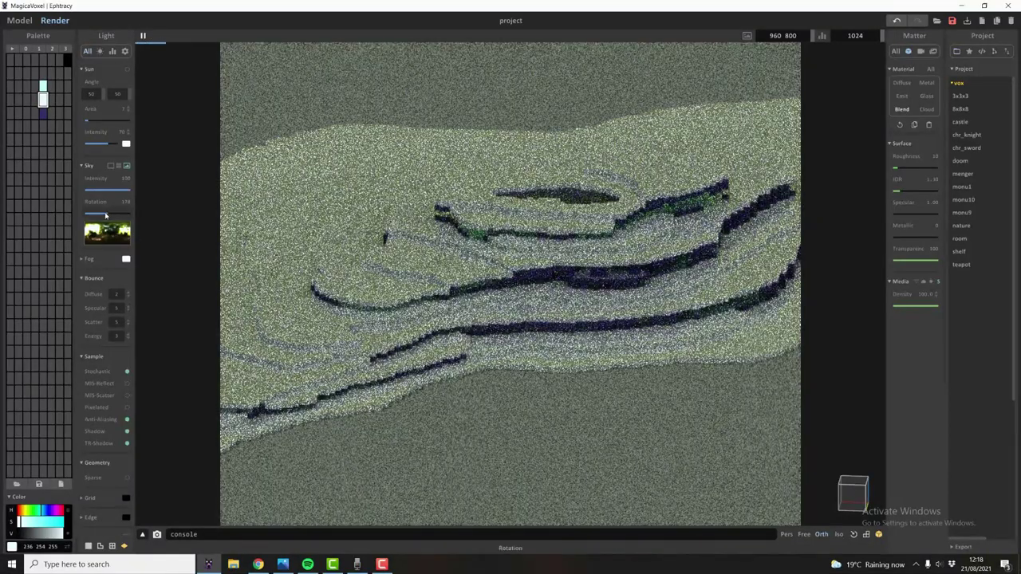
mouse_move(105, 215)
left_mouse_down()
mouse_move(122, 218)
mouse_move(92, 217)
left_mouse_up()
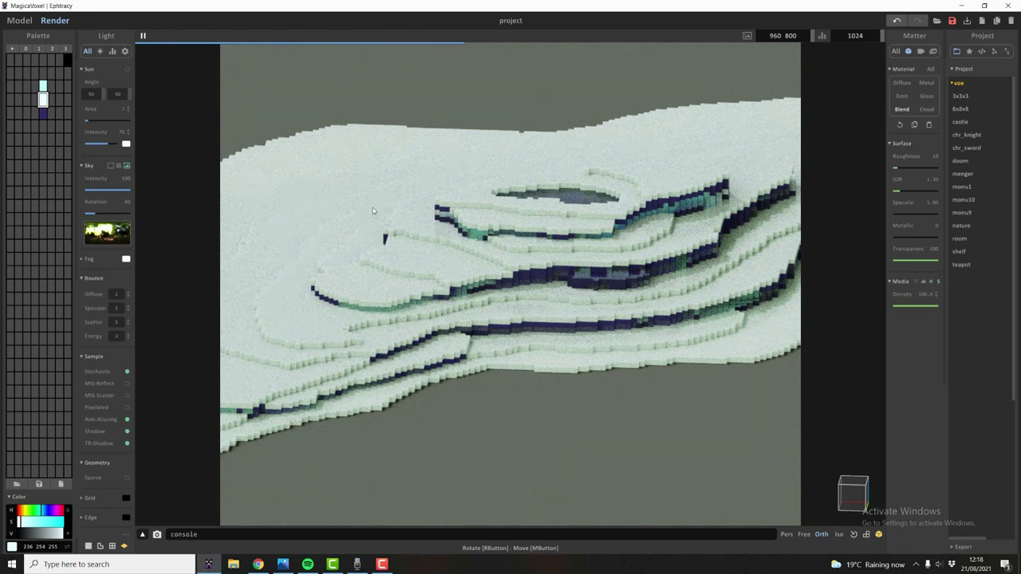
- Display voxel edges in the render and reduce the edge width to 0.02
left_click(100, 547)
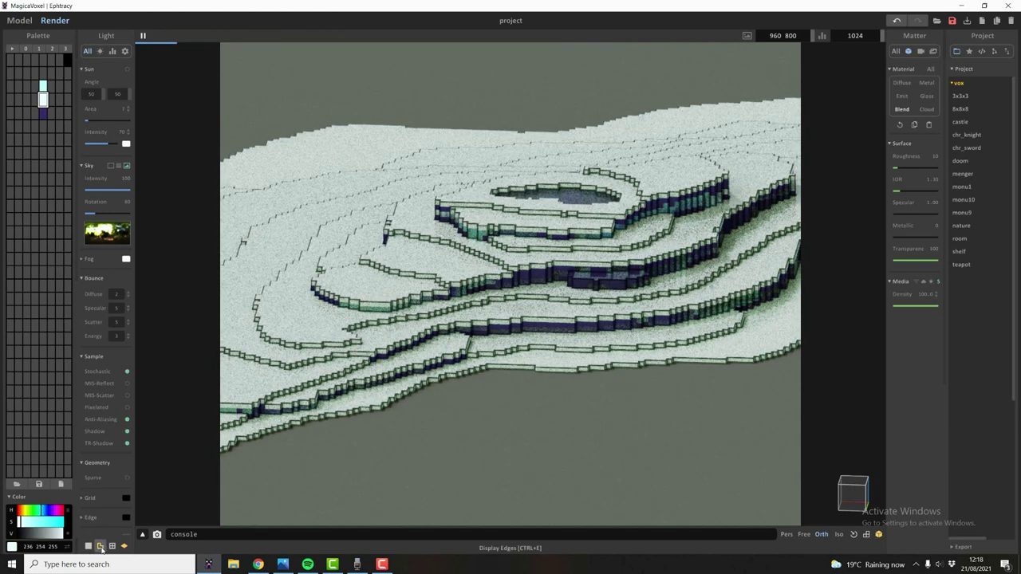
scroll(101, 504, "down", 2)
left_click(83, 470)
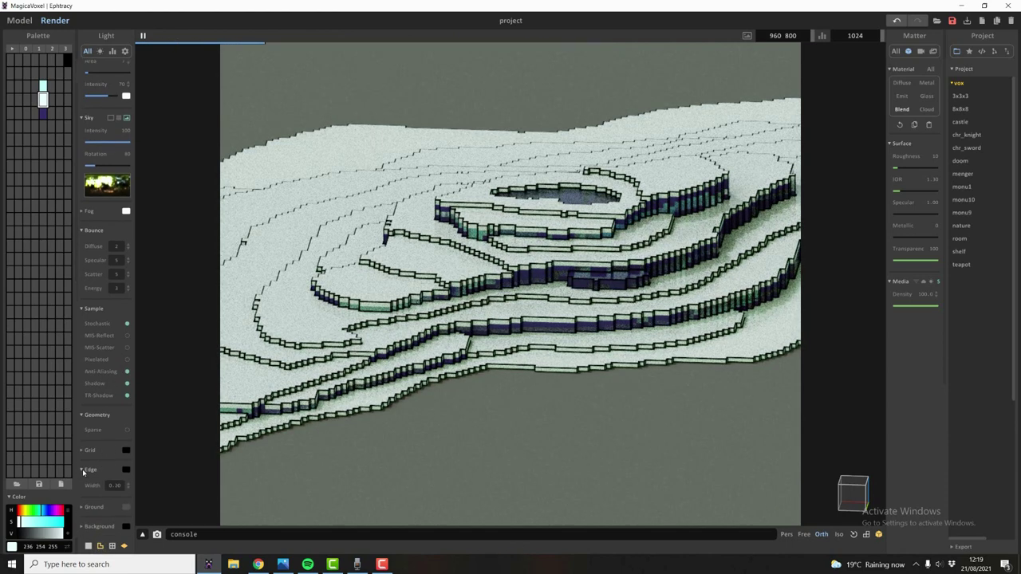
scroll(97, 474, "down", 2)
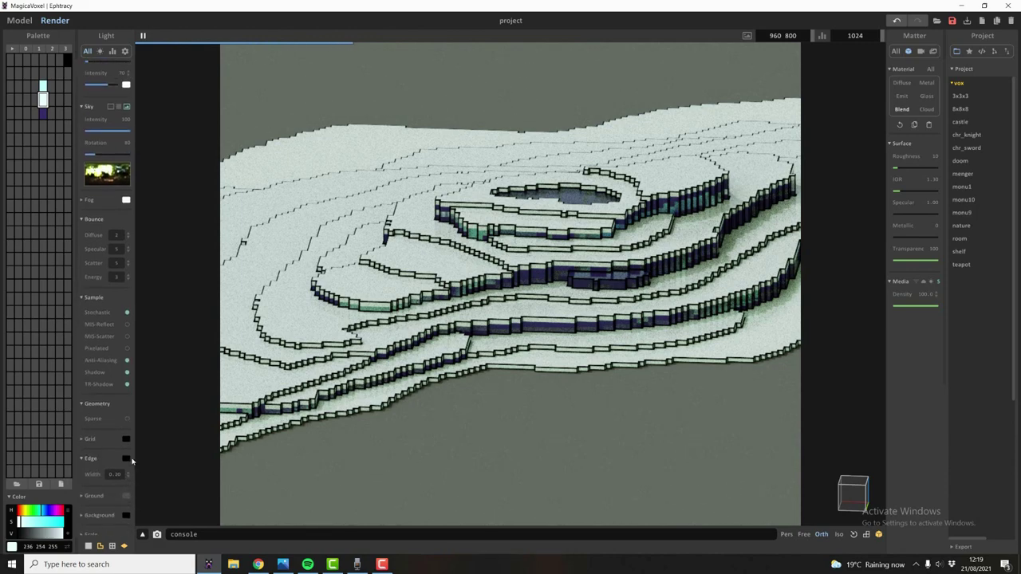
left_click_drag(127, 455, 144, 432)
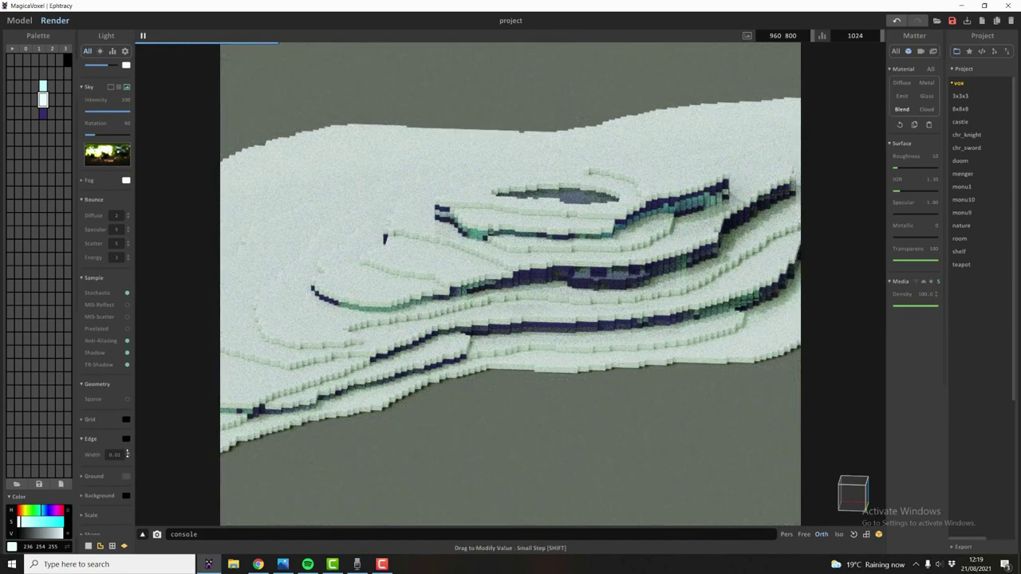
left_click_drag(127, 454, 129, 451)
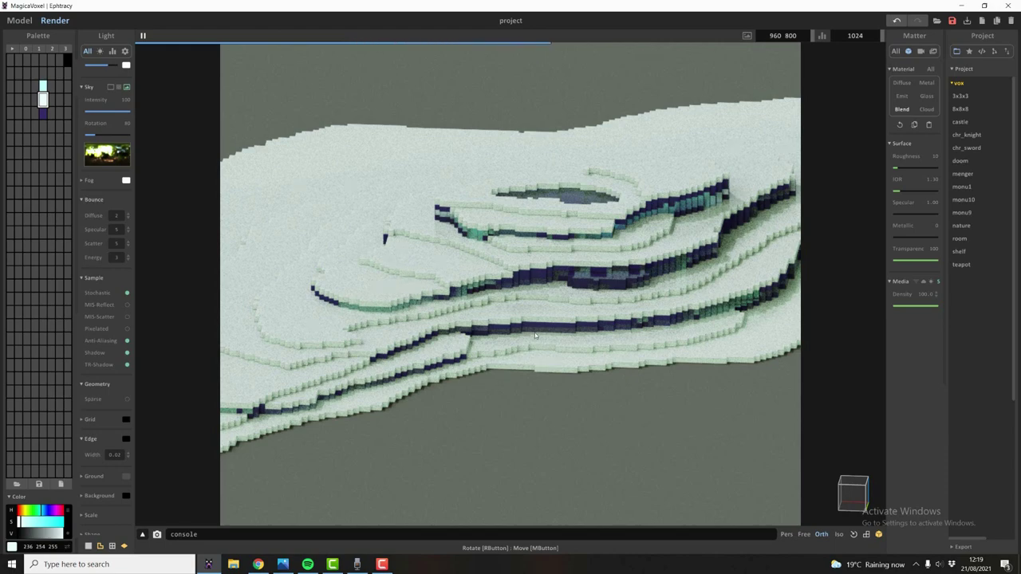
- Examine the edge lines on a cliff up close and set the edge width to 0.01
scroll(535, 335, "down", 1)
right_click_drag(516, 328, 401, 289)
scroll(367, 404, "up", 2)
scroll(401, 289, "up", 3)
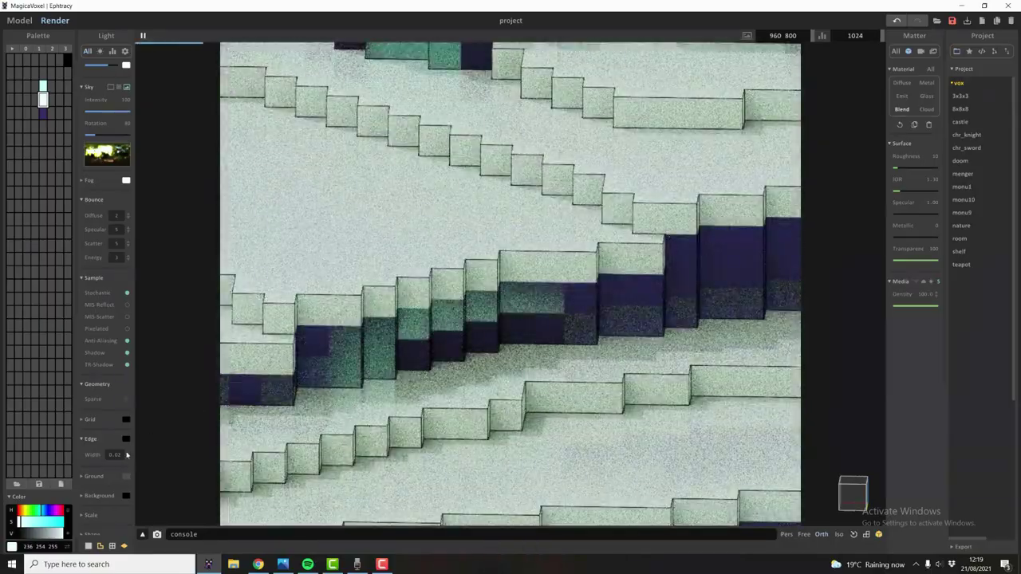
left_click_drag(126, 457, 121, 474)
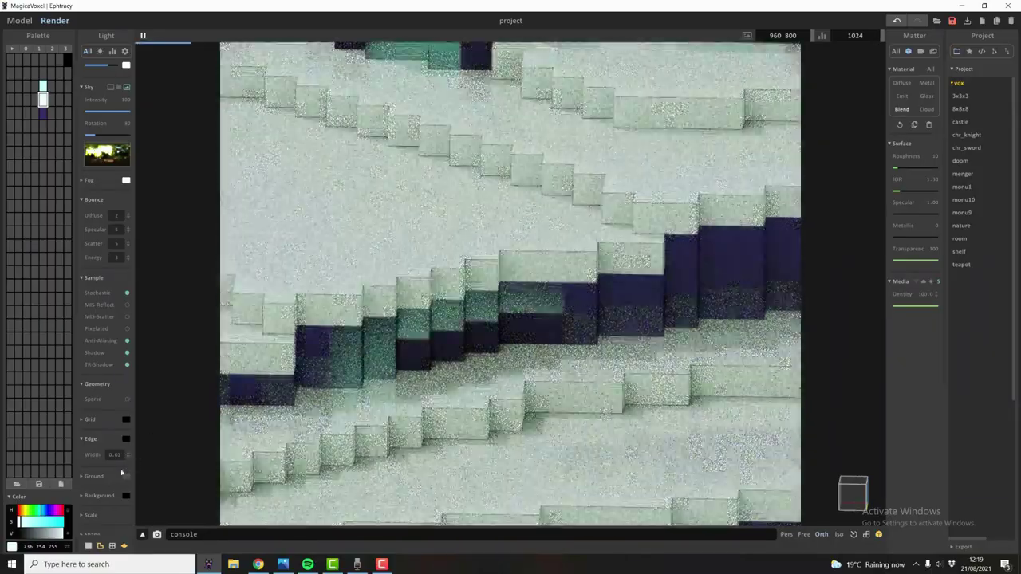
- Lighten the edge colour to a brightness value of 14, set the edge width to 0.02 and view the hill's other side
left_click(126, 440)
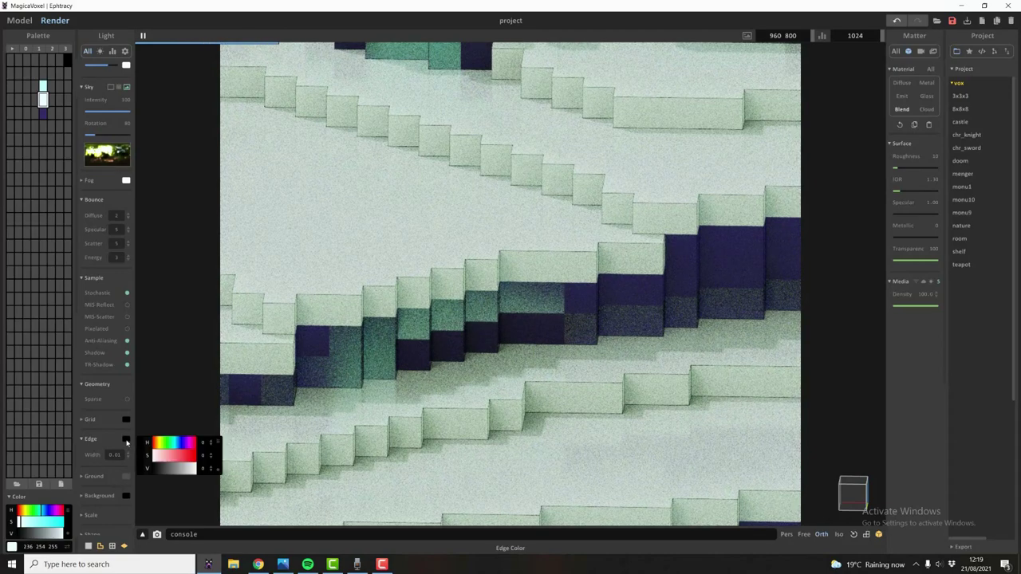
left_click(166, 469)
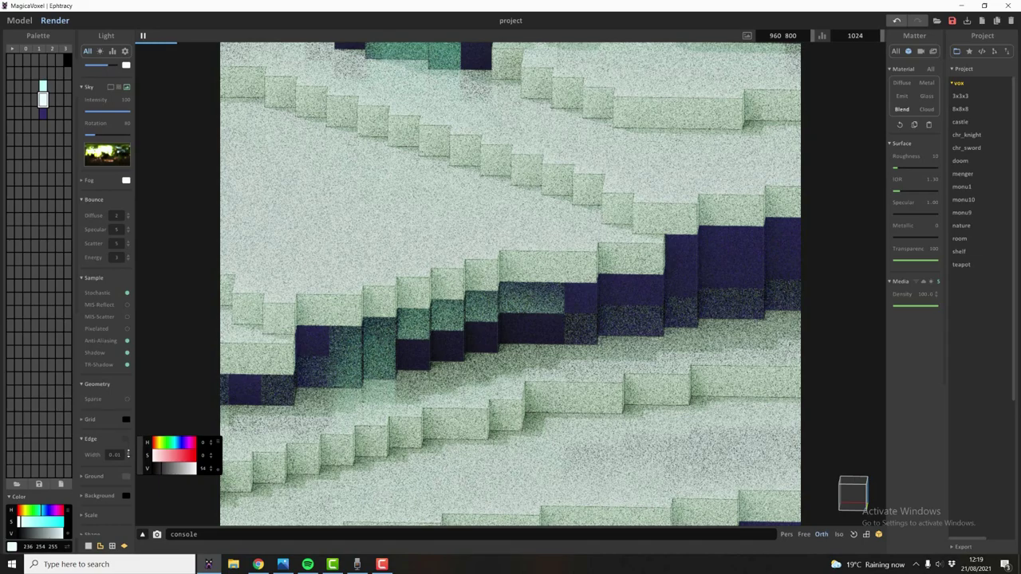
left_click(127, 451)
scroll(551, 337, "down", 5)
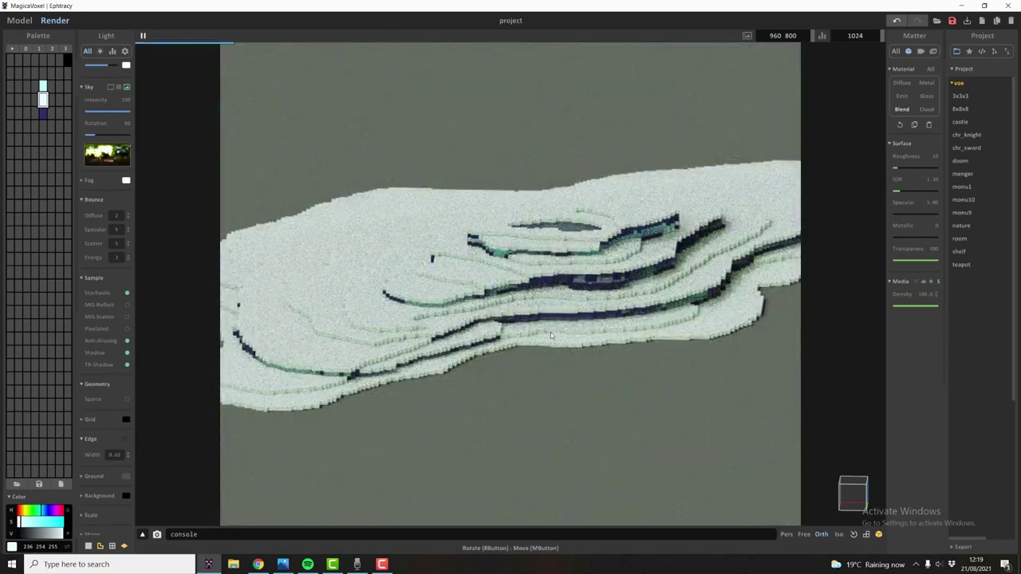
right_click_drag(519, 314, 495, 306)
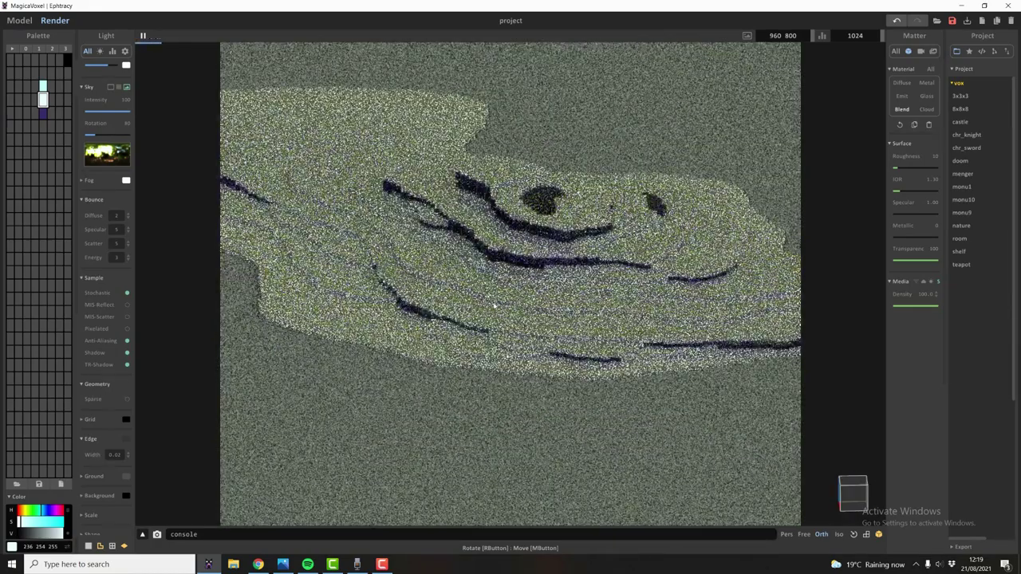
- Return to modelling and erase the top voxel layer of the terrace below the second cliff to deepen that cliff
left_click(19, 20)
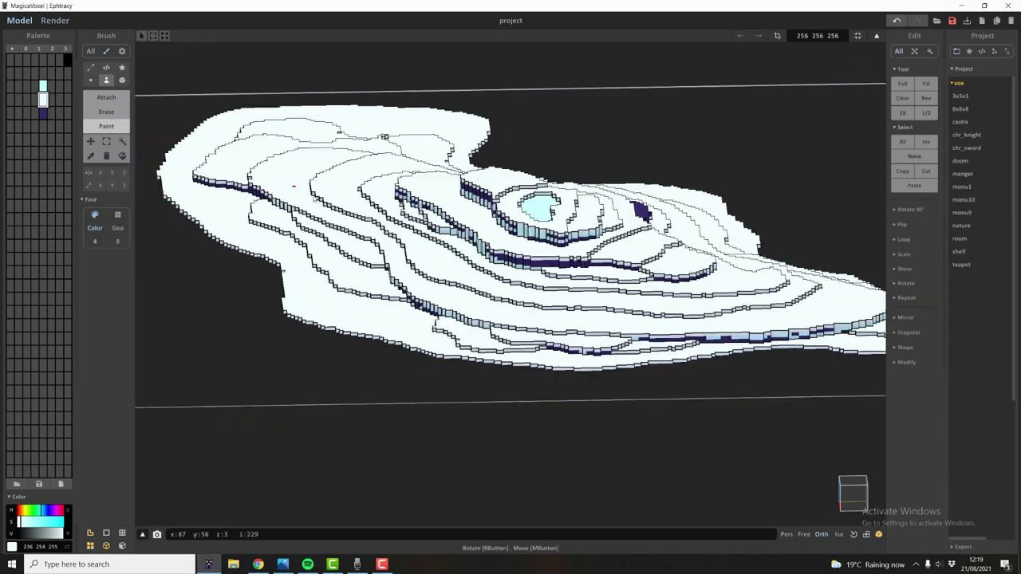
scroll(366, 279, "up", 3)
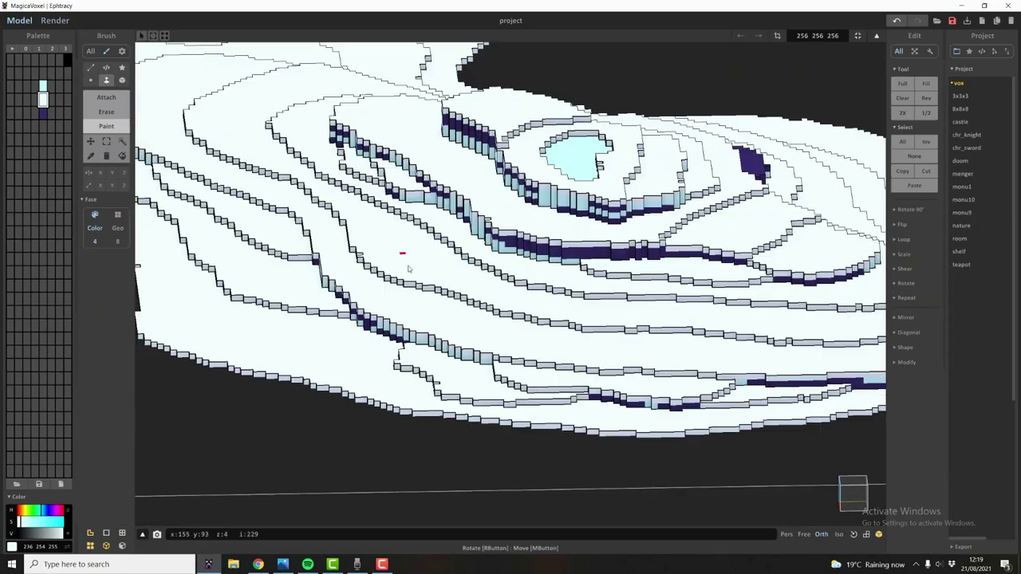
left_click(44, 113)
key("g")
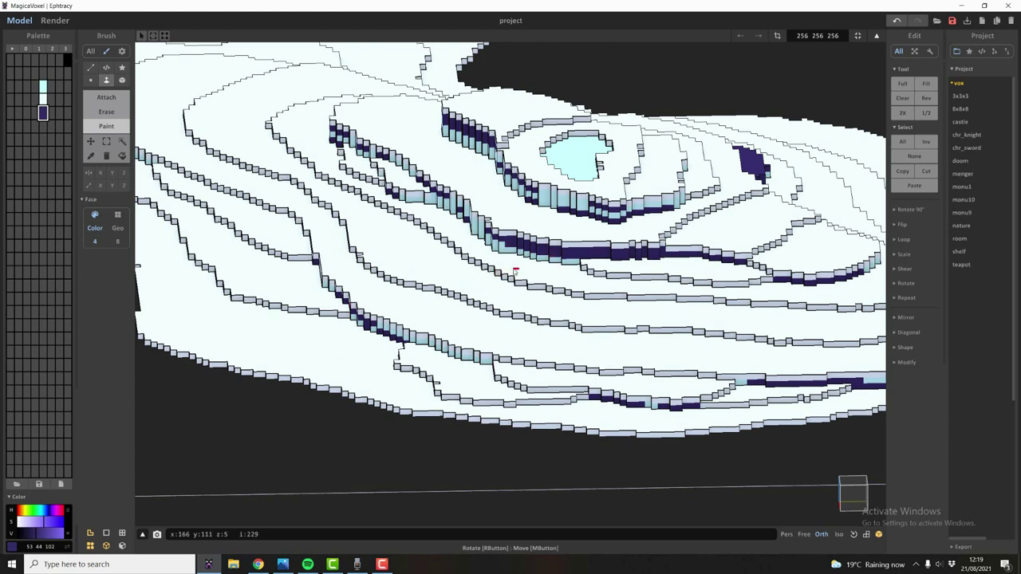
key("r")
right_click_drag(367, 221, 368, 263)
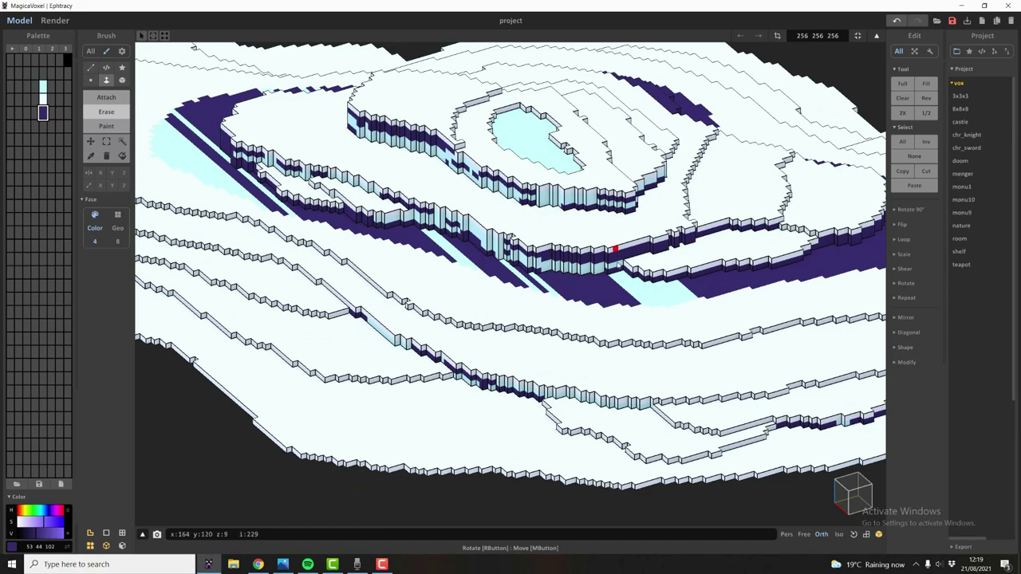
- Sample the near-white from the hill and paint the exposed violet and cyan terrace surface with it
mouse_move(615, 249)
right_mouse_down()
mouse_move(515, 346)
mouse_move(552, 338)
mouse_move(403, 327)
right_mouse_up()
left_click(403, 328, "alt")
key("g")
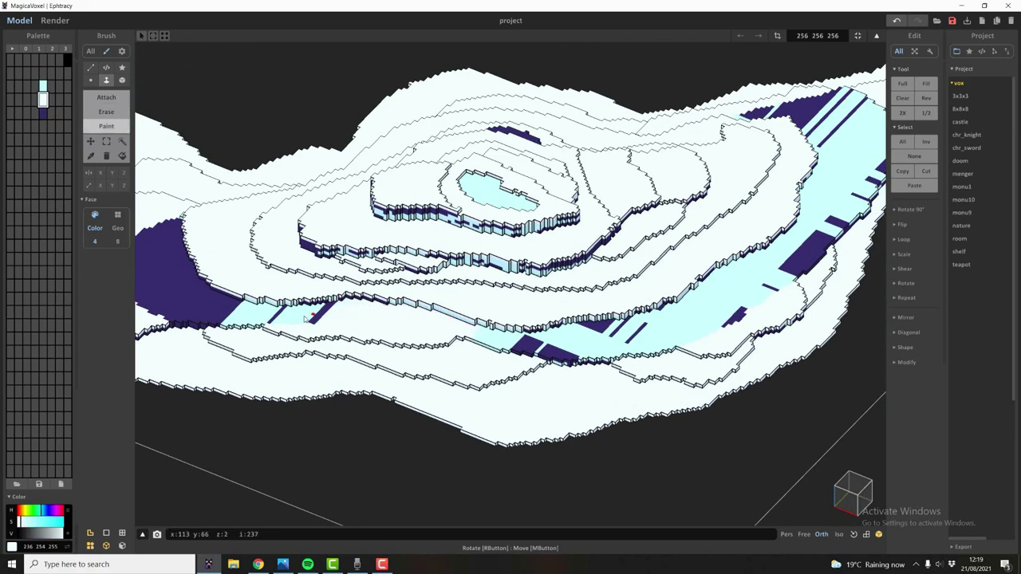
left_click(231, 316)
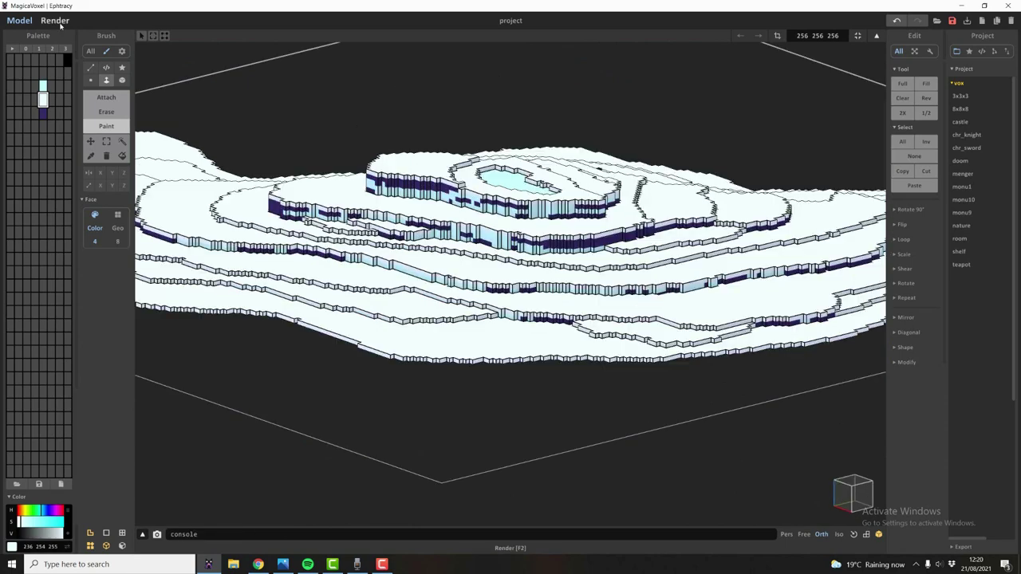
- Render the reworked hill and inspect the summit hollow and its surrounding cliffs up close
left_click(56, 20)
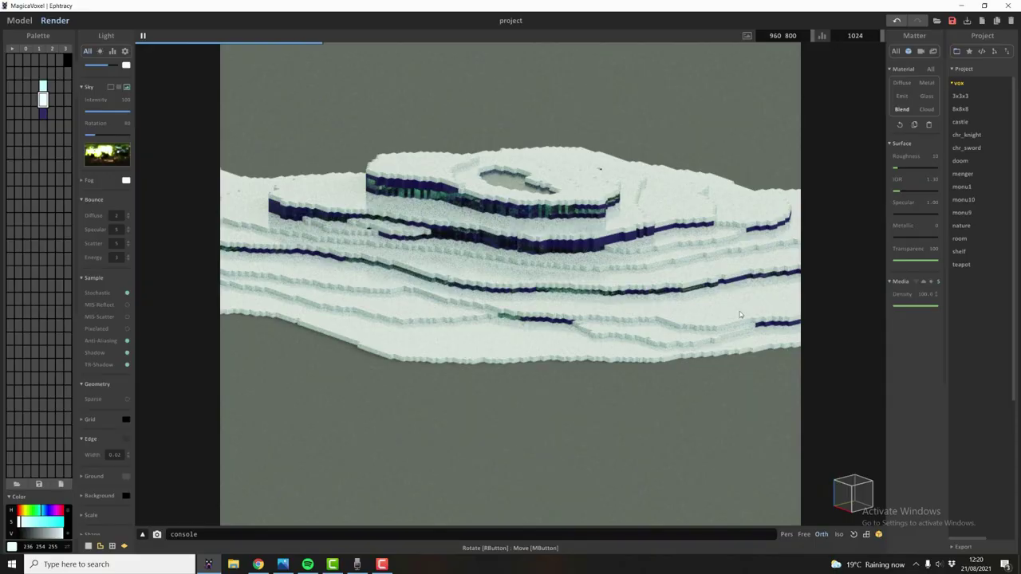
mouse_move(602, 293)
right_mouse_down()
mouse_move(567, 335)
mouse_move(603, 313)
mouse_move(561, 317)
right_mouse_up()
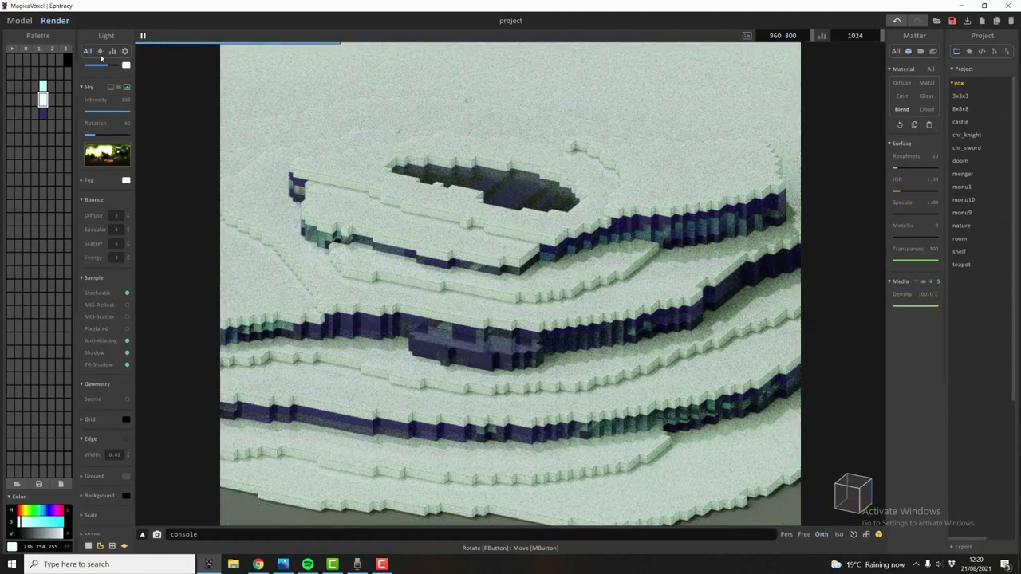
- Return to modelling, darken the near-white copy in the palette row's last slot to 218, 240, 242 and fill the row with a gradient
left_click(19, 20)
scroll(460, 369, "down", 3)
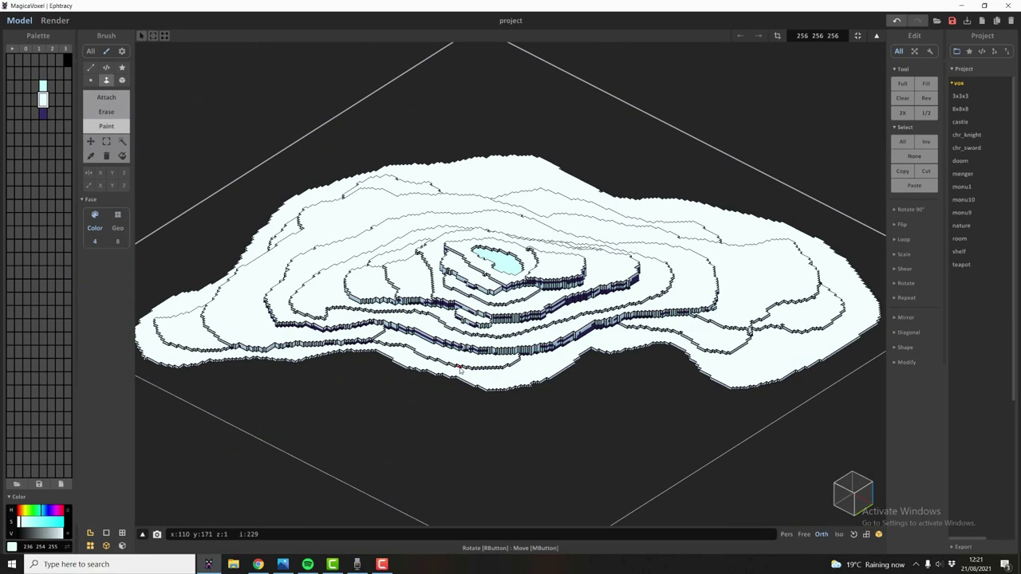
right_click_drag(439, 352, 465, 348)
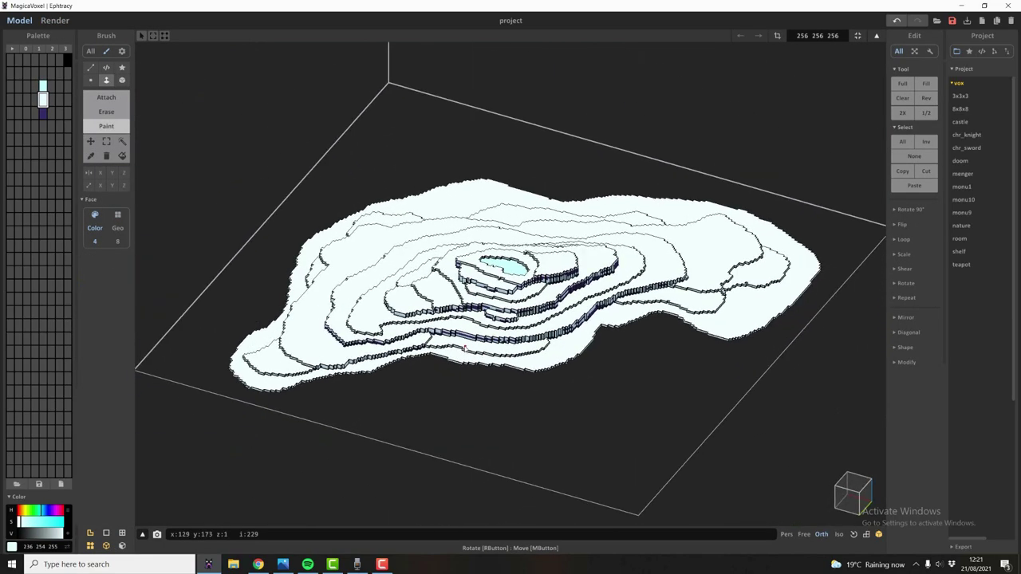
scroll(465, 349, "up", 2)
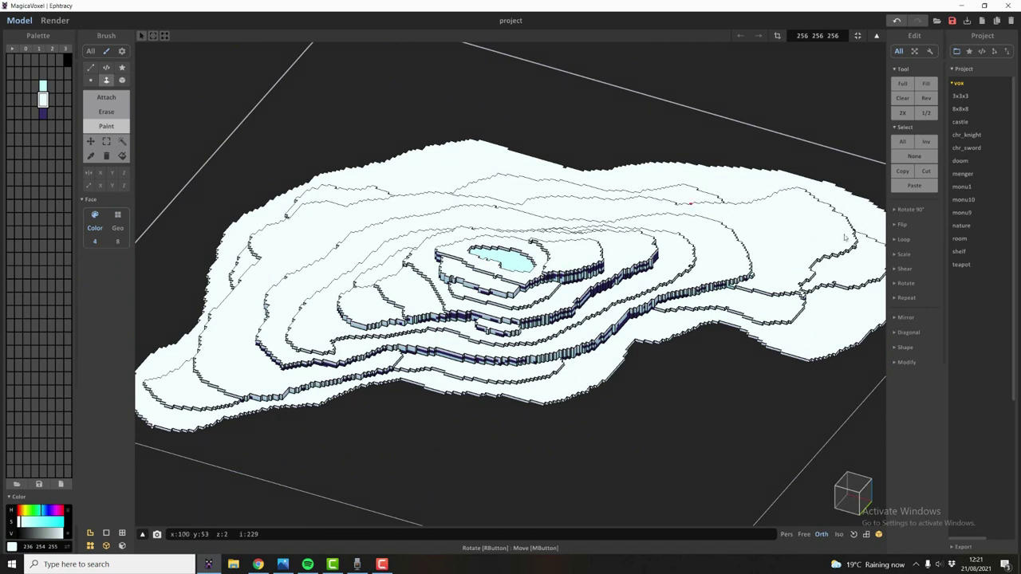
scroll(845, 237, "up", 1)
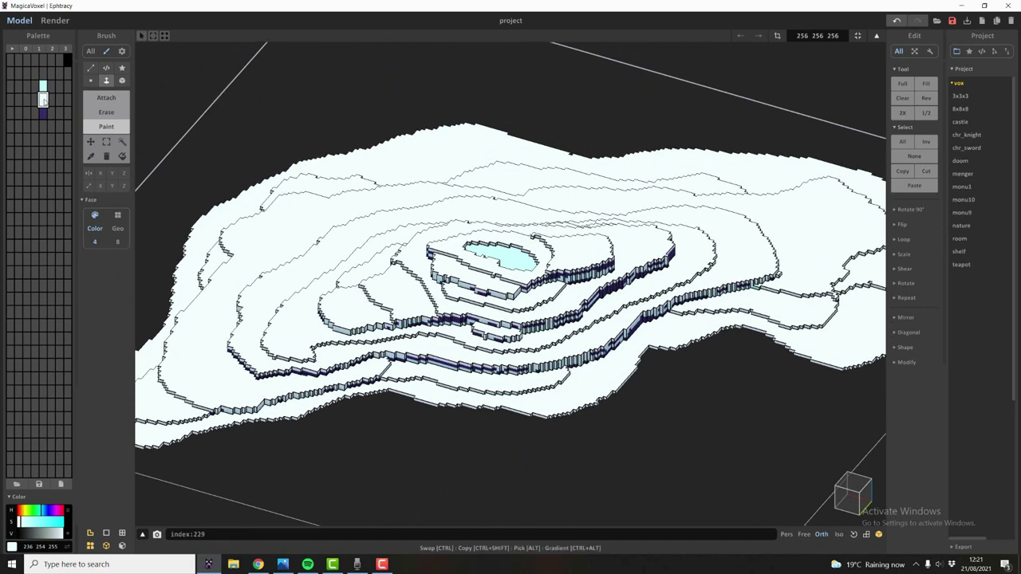
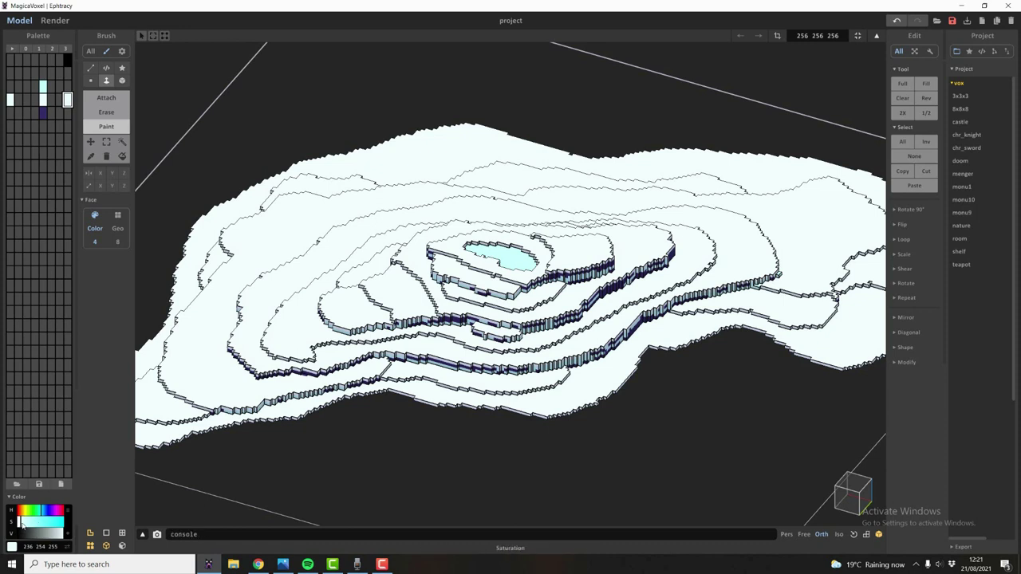
left_click(62, 537)
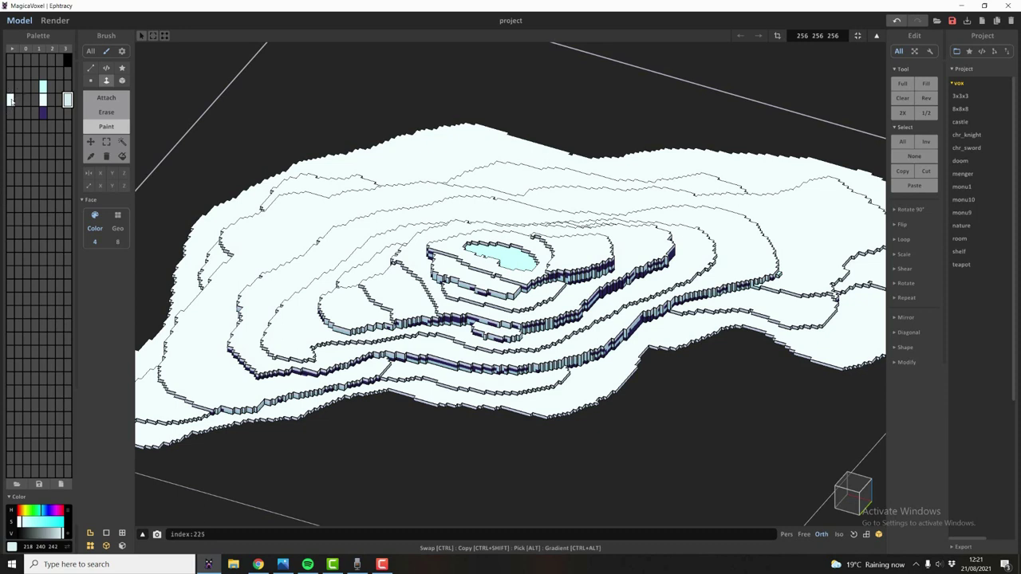
left_click_drag(11, 100, 68, 99, "ctrl+alt")
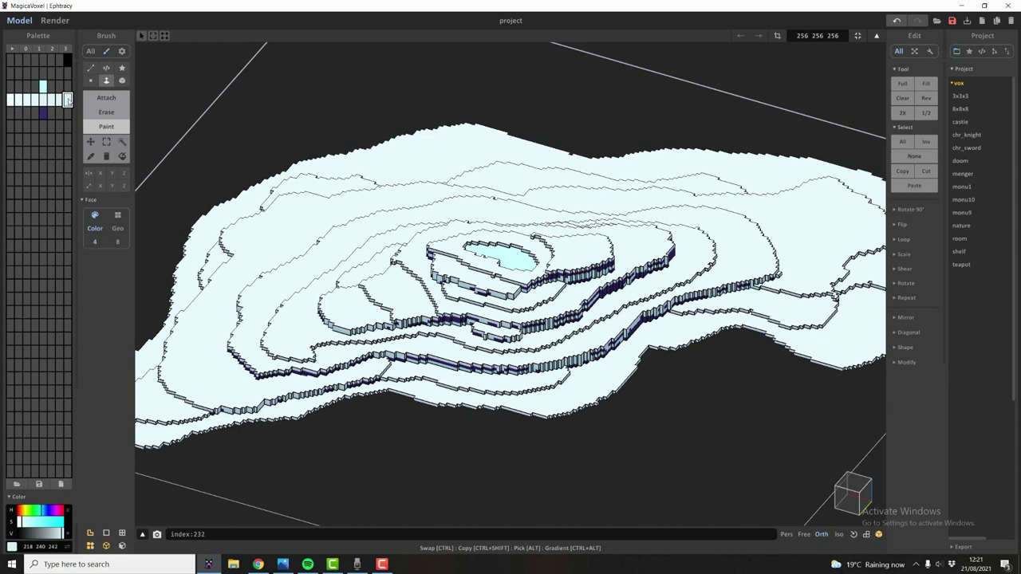
- Try a stronger gradient from near-white to cyan (59, 226, 242) across the same palette row, and undo it
left_click(52, 523)
left_click(10, 100)
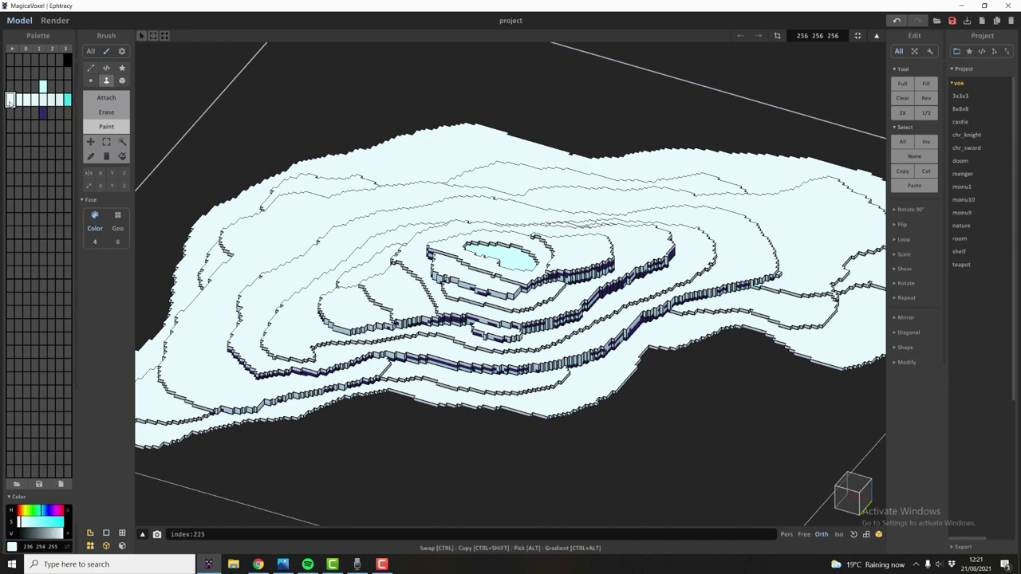
left_click_drag(14, 103, 68, 101, "ctrl+alt")
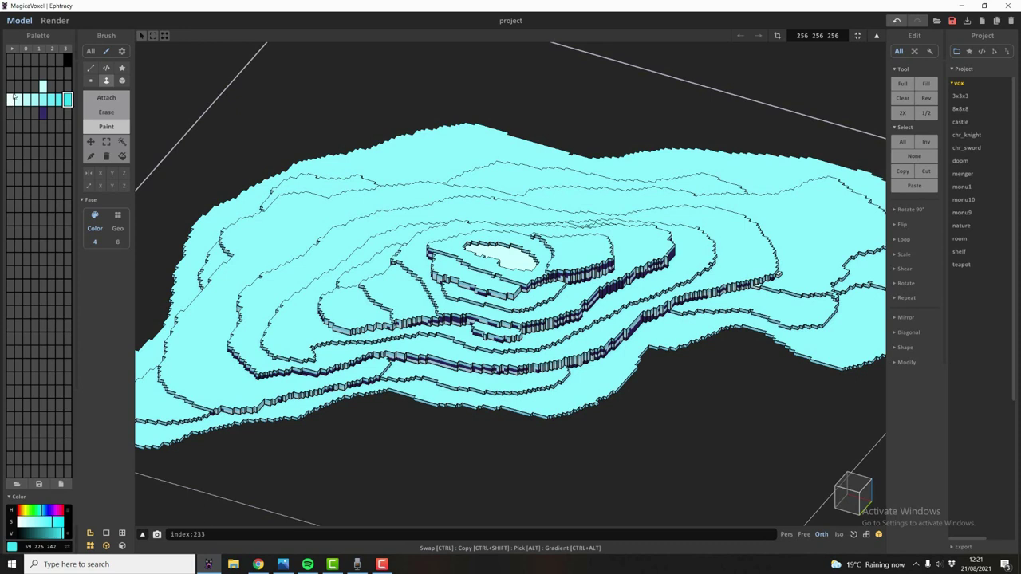
key("ctrl+z")
key("ctrl+z")
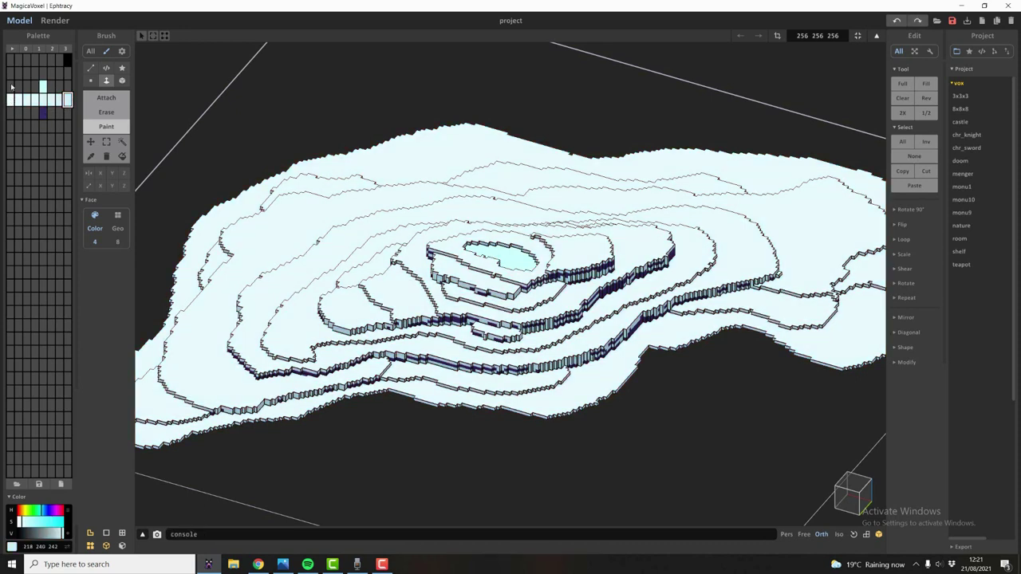
- Select all of the hill's near-white voxels by colour with Region Select
left_click_drag(10, 102, 68, 105, "ctrl+shift")
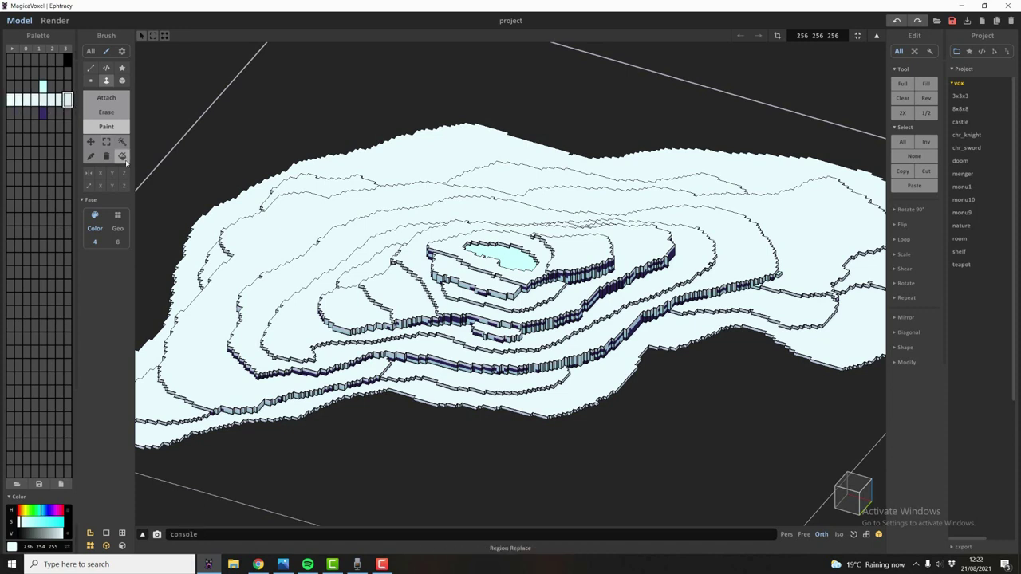
left_click(122, 142)
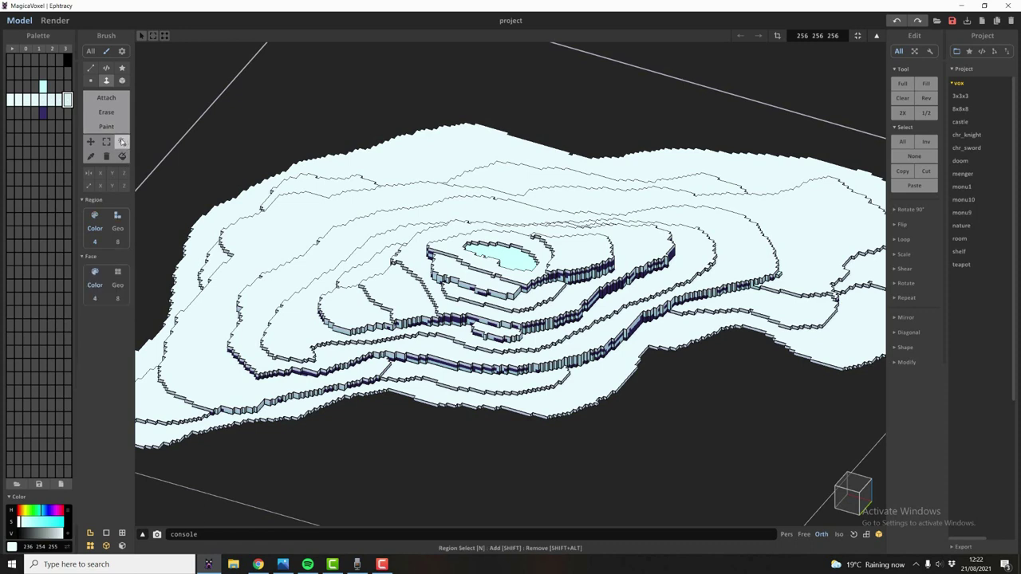
left_click(307, 231)
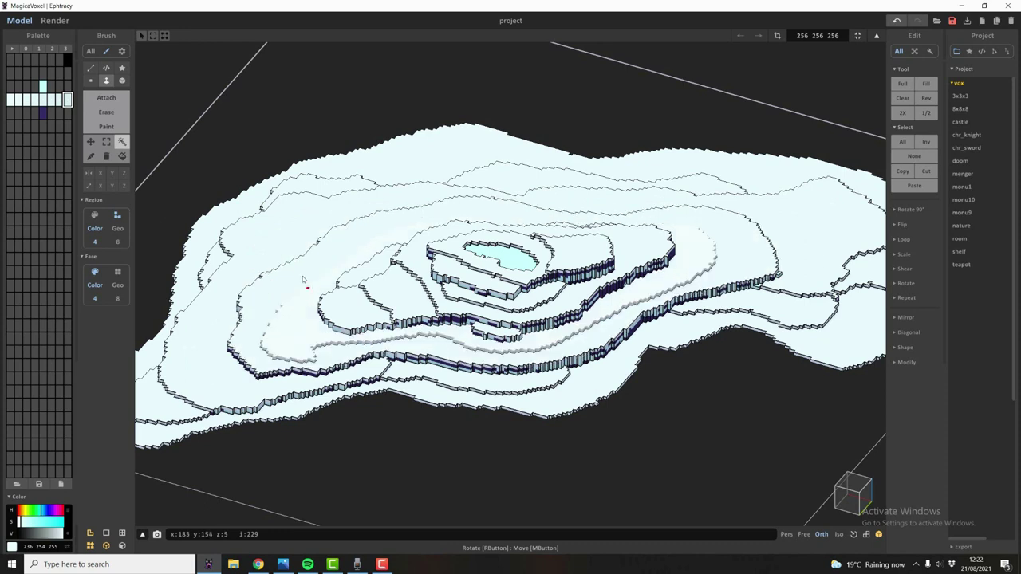
left_click(95, 216)
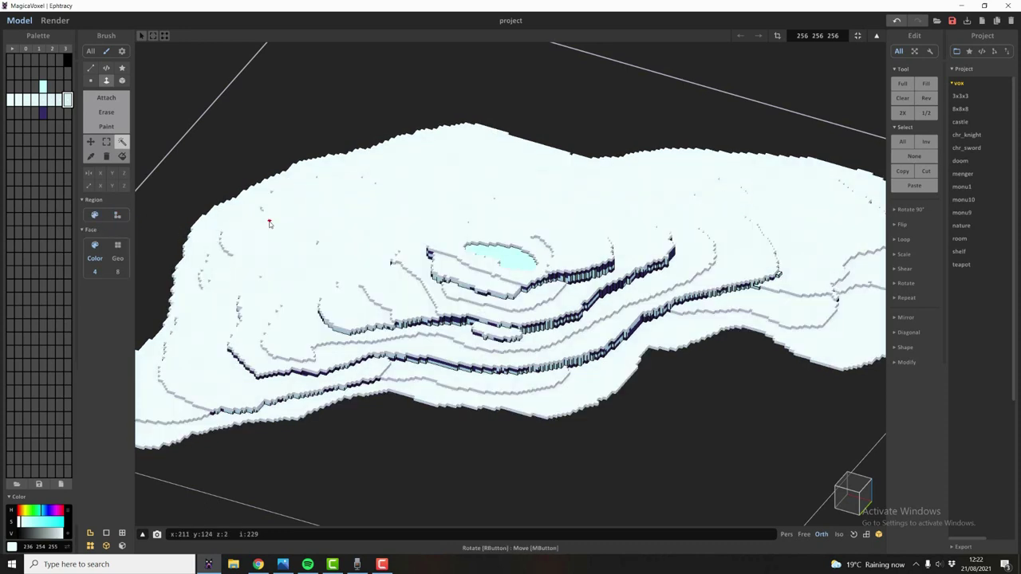
right_click_drag(269, 224, 274, 232)
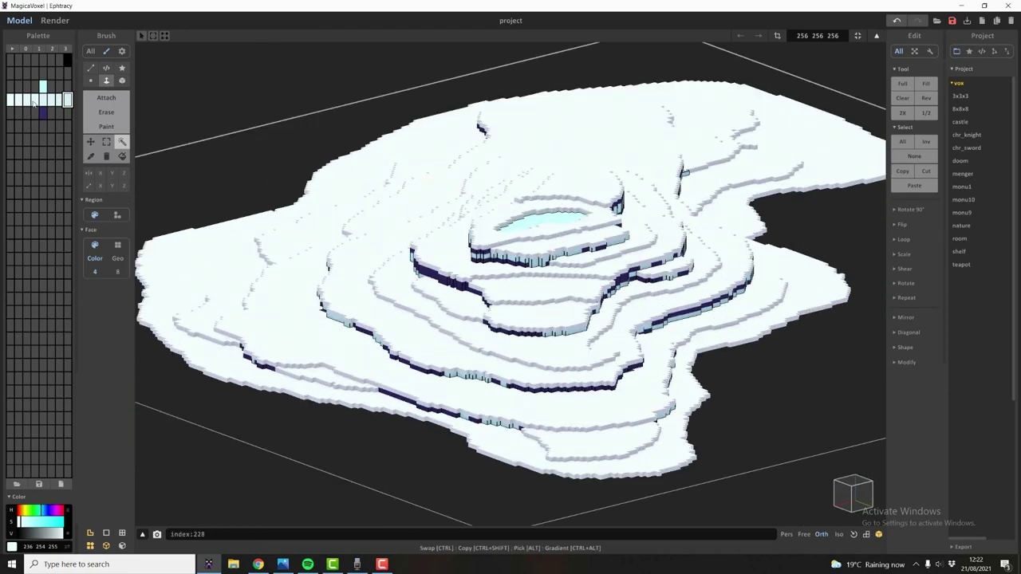
- Recolour the selected near-white voxels with a random mix of the palette row's gradient shades and inspect the speckled terraces
right_click(33, 102)
left_click(50, 145)
right_click_drag(319, 255, 391, 284)
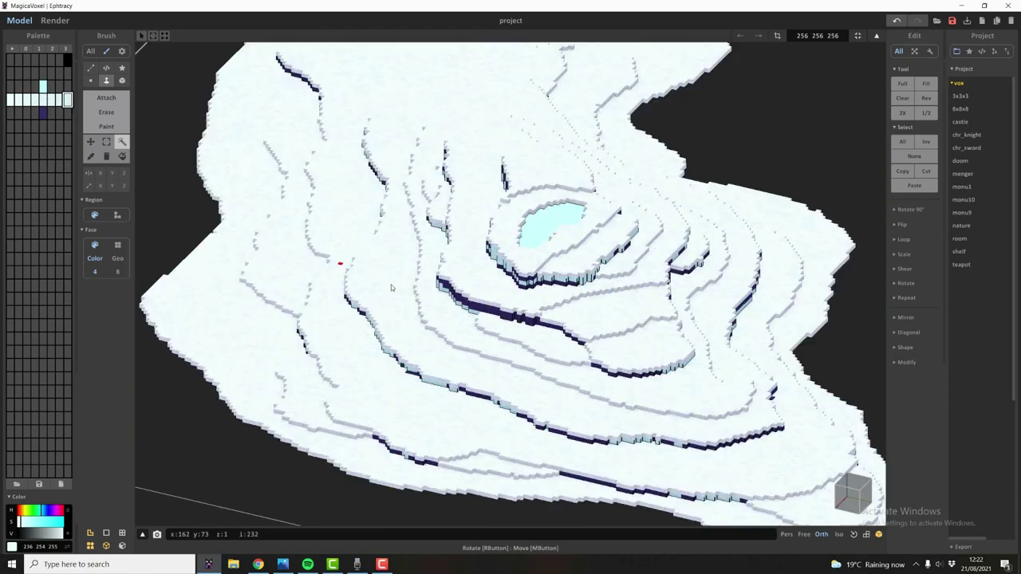
scroll(507, 307, "up", 10)
scroll(502, 303, "down", 5)
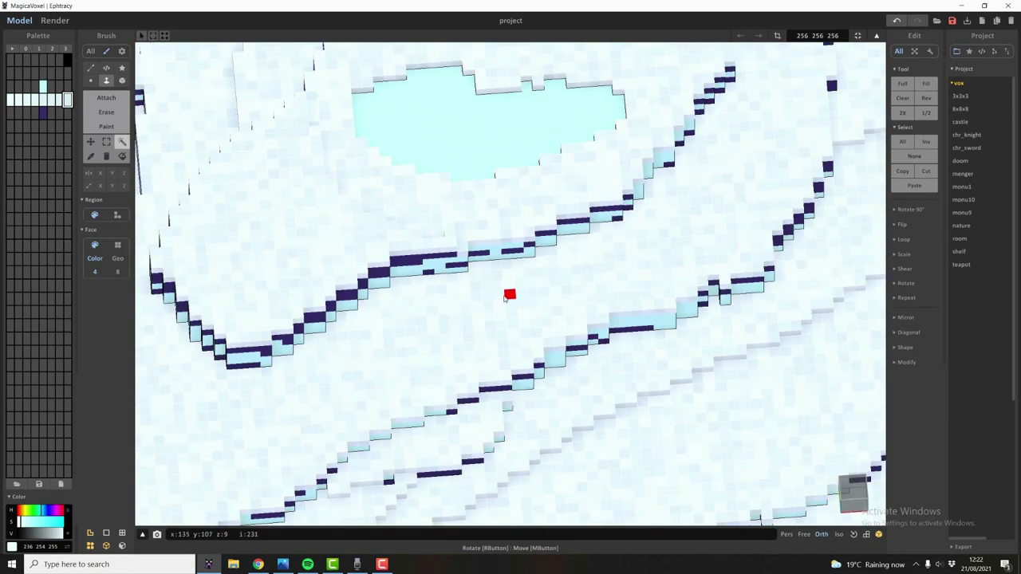
right_click_drag(510, 294, 469, 290)
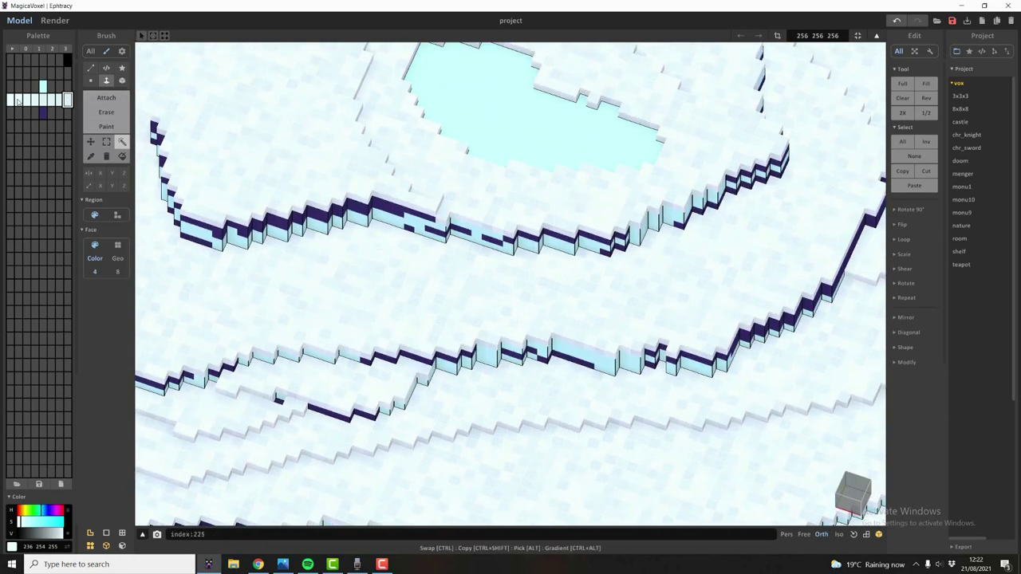
scroll(377, 210, "down", 6)
right_click_drag(376, 210, 327, 195)
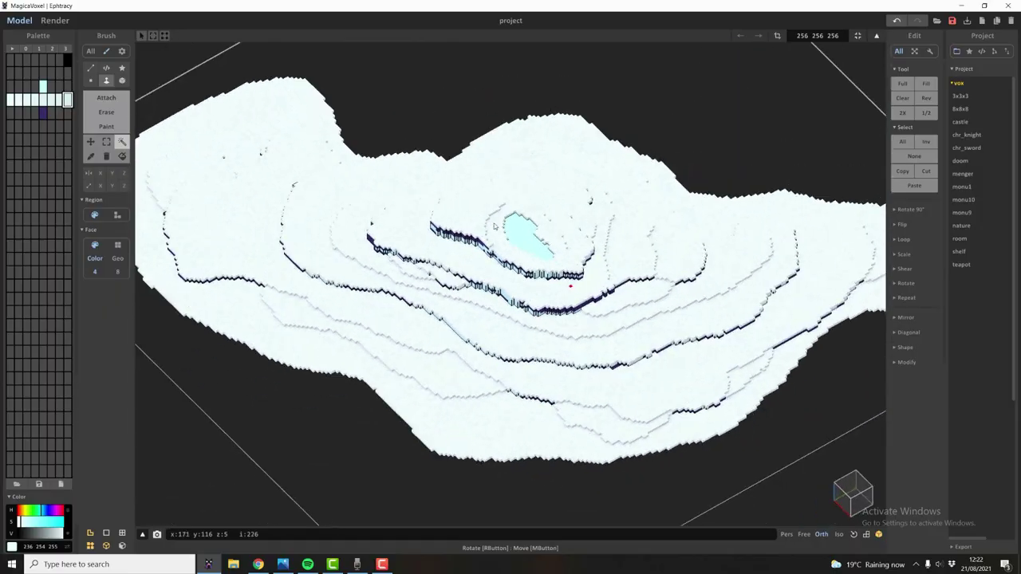
- Render the speckled hill close to the summit hollow and set the sky rotation to 194
left_click(55, 20)
scroll(406, 212, "up", 10)
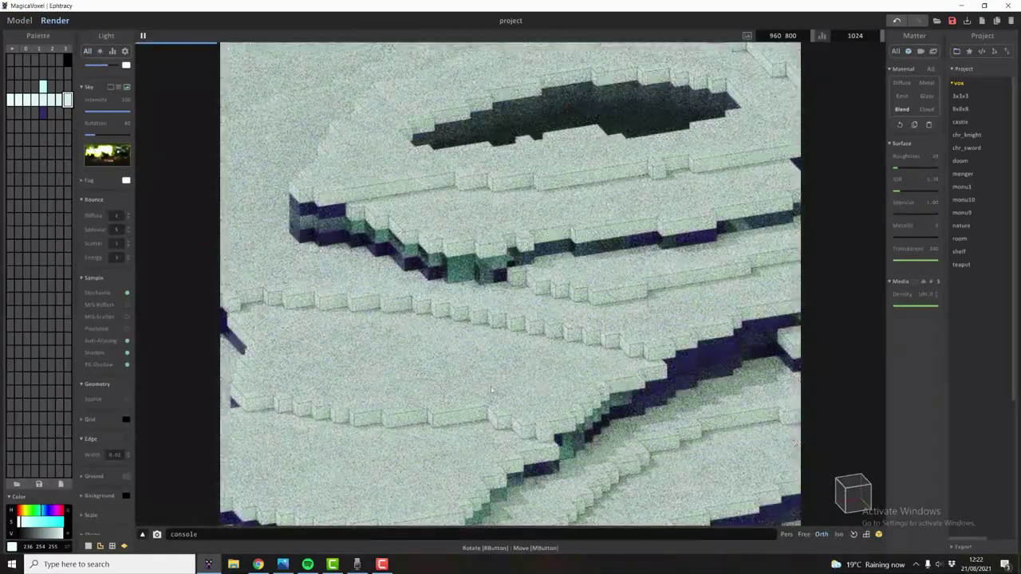
right_click_drag(412, 323, 412, 328)
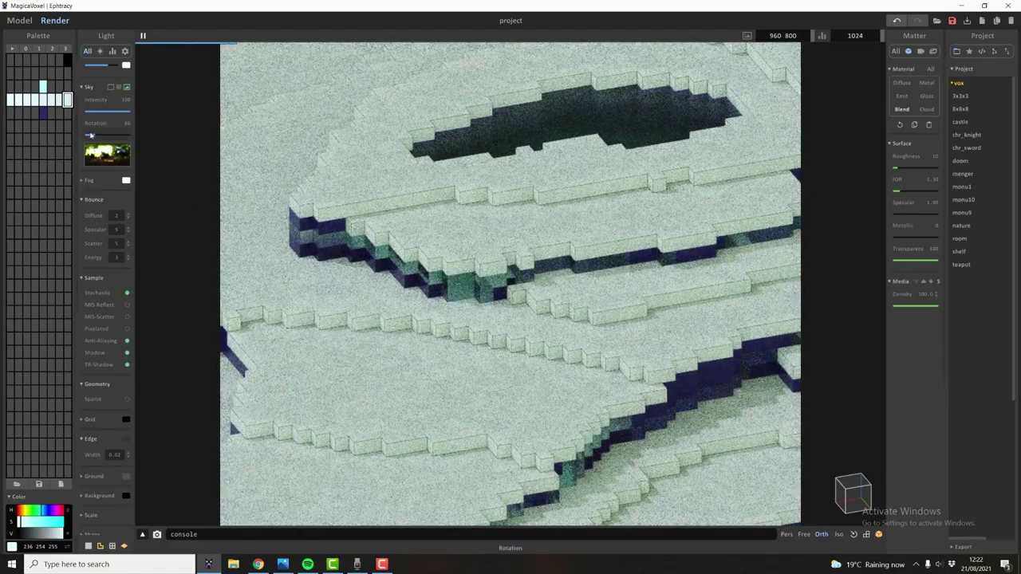
left_click_drag(91, 134, 108, 142)
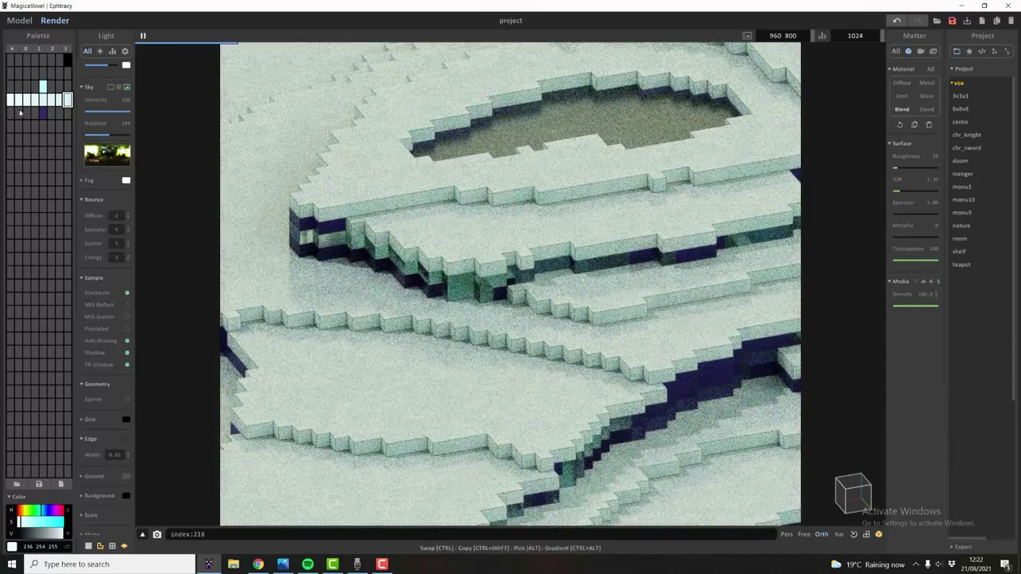
- Check the material settings of the near-white gradient shades and the dark violet in the palette
left_click(10, 99)
left_click(26, 99)
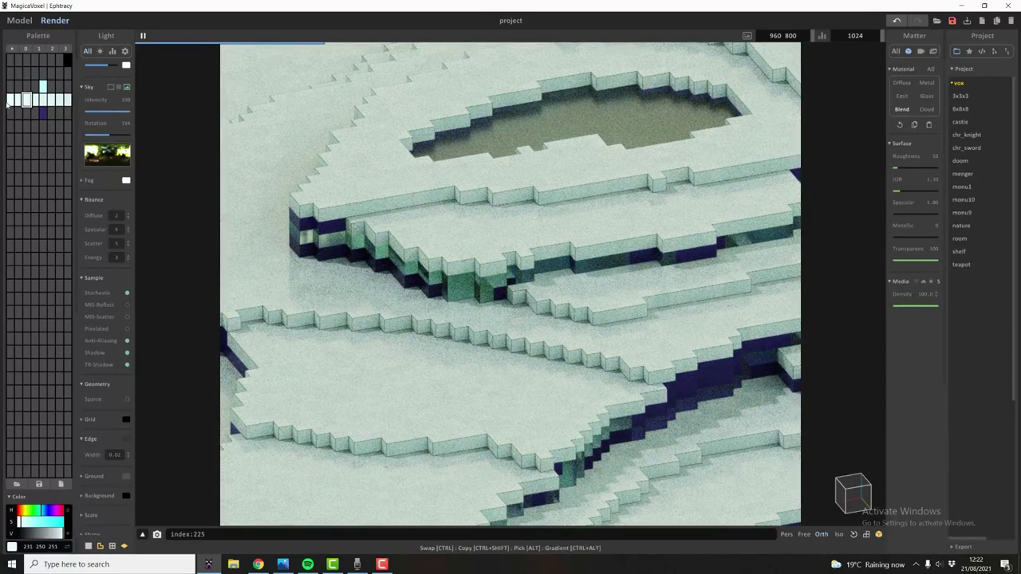
left_click(11, 99)
left_click(19, 113)
left_click(10, 100)
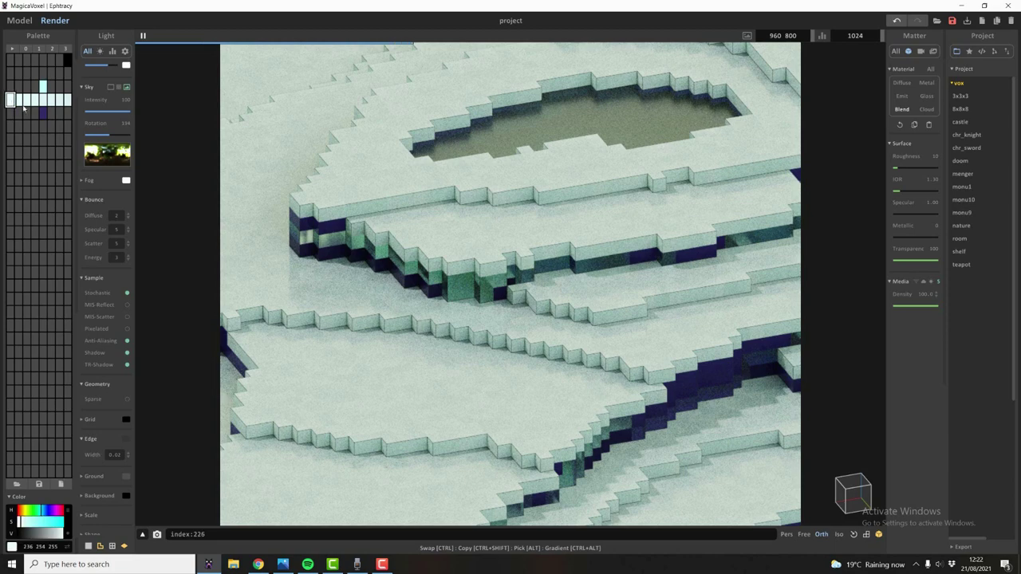
left_click(29, 103)
left_click(12, 100)
left_click(38, 102)
left_click(52, 102)
left_click(67, 102)
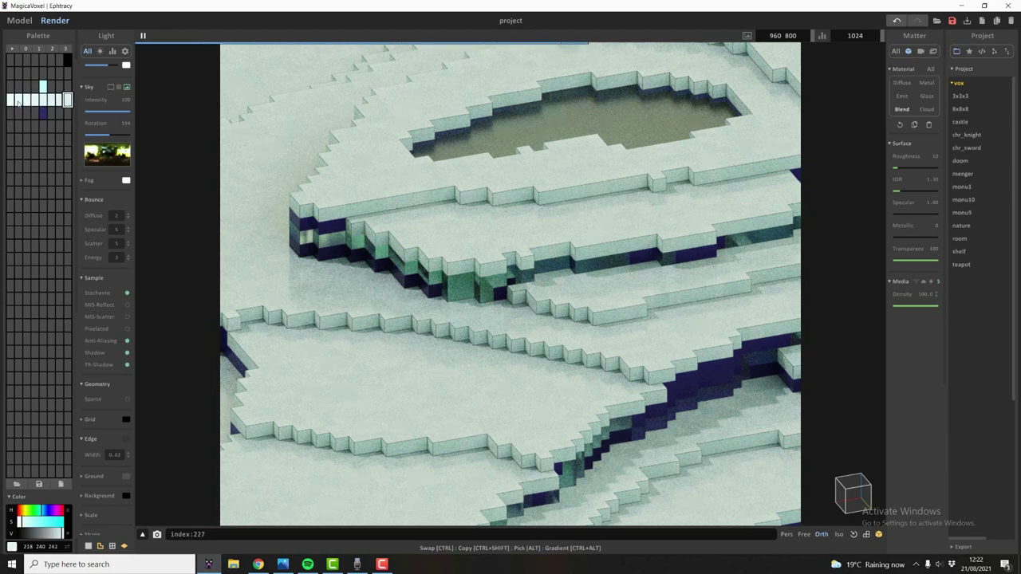
left_click(45, 117)
left_click(51, 128)
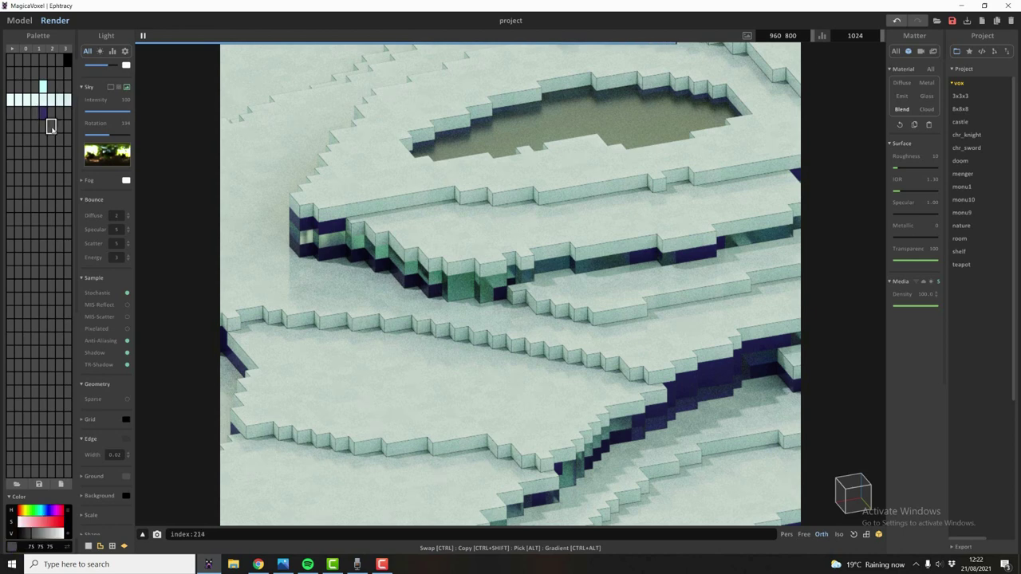
left_click(43, 112)
left_click_drag(49, 118, 44, 121)
- Select the near-white shades in the palette row, set their refractive index to 1.13 and view the whole rendered hill
left_click(11, 99)
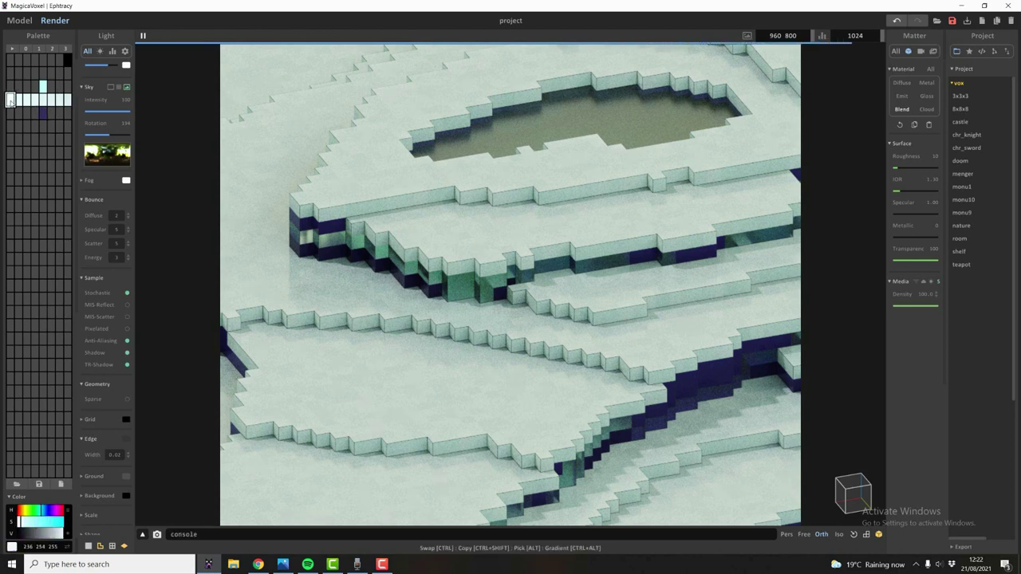
left_click(27, 100)
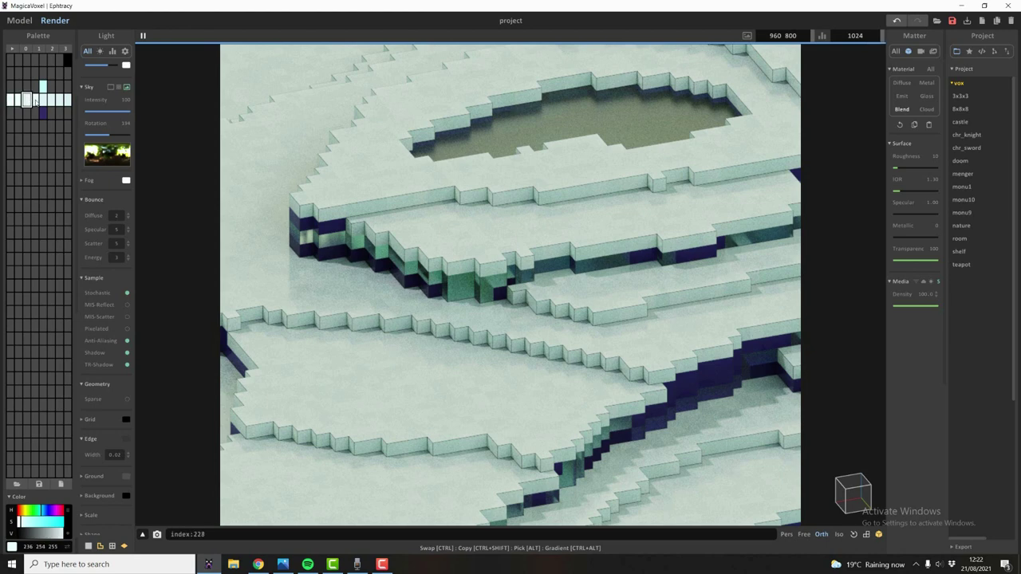
left_click(44, 100)
left_click(59, 99)
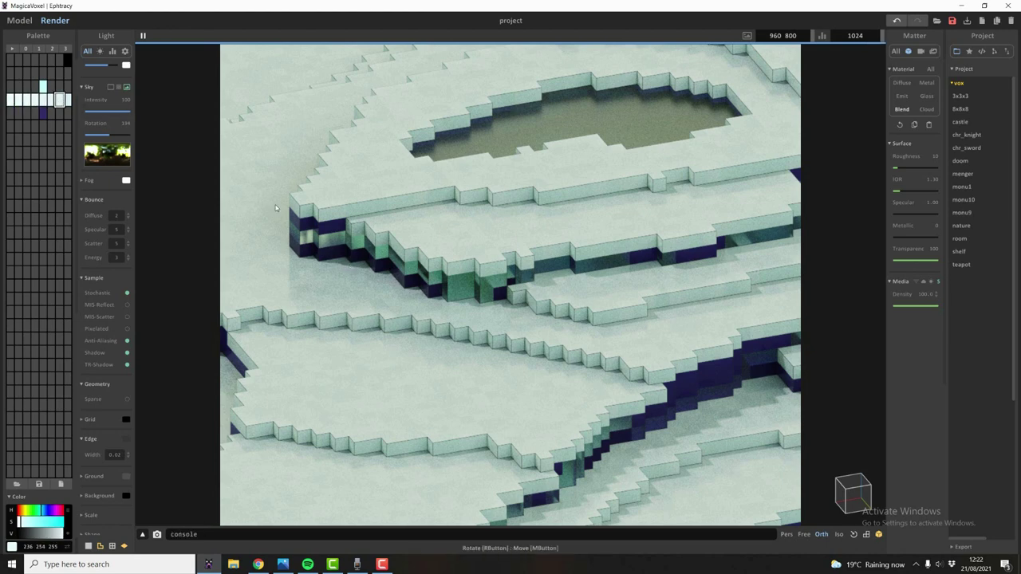
left_click(896, 194)
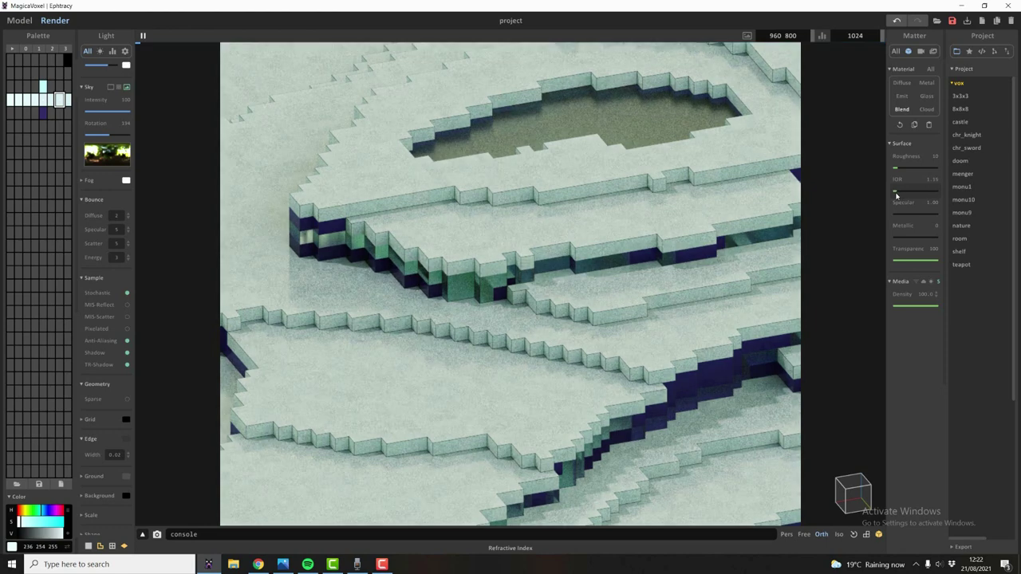
left_click_drag(896, 194, 895, 194)
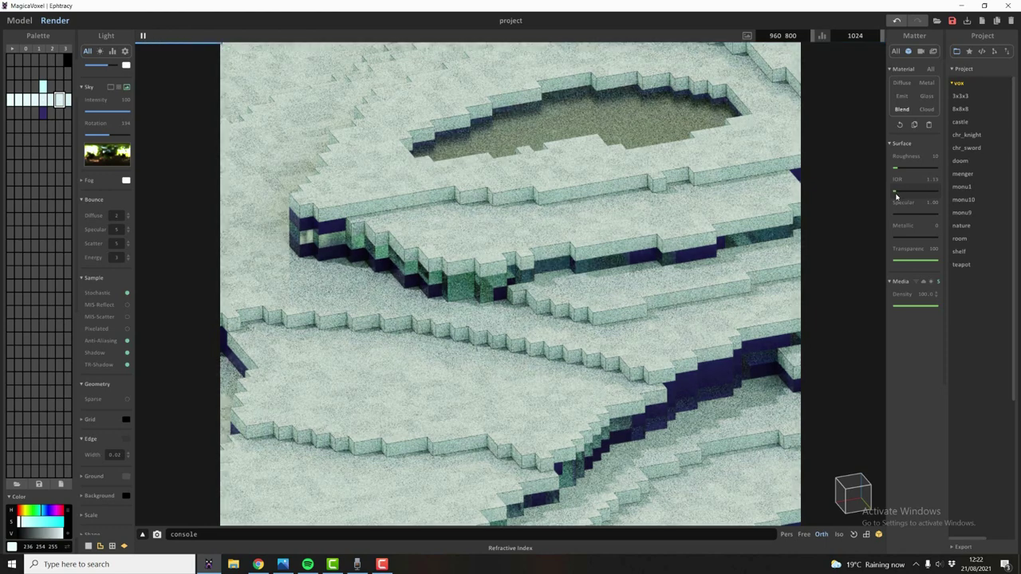
left_click(896, 194)
left_click(896, 194)
scroll(467, 204, "down", 8)
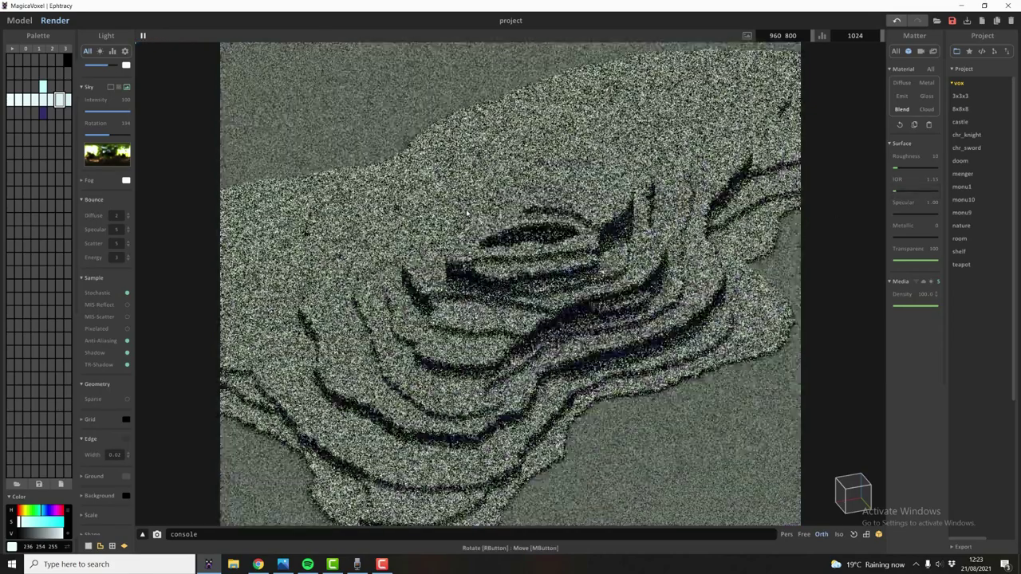
right_click_drag(479, 204, 467, 204)
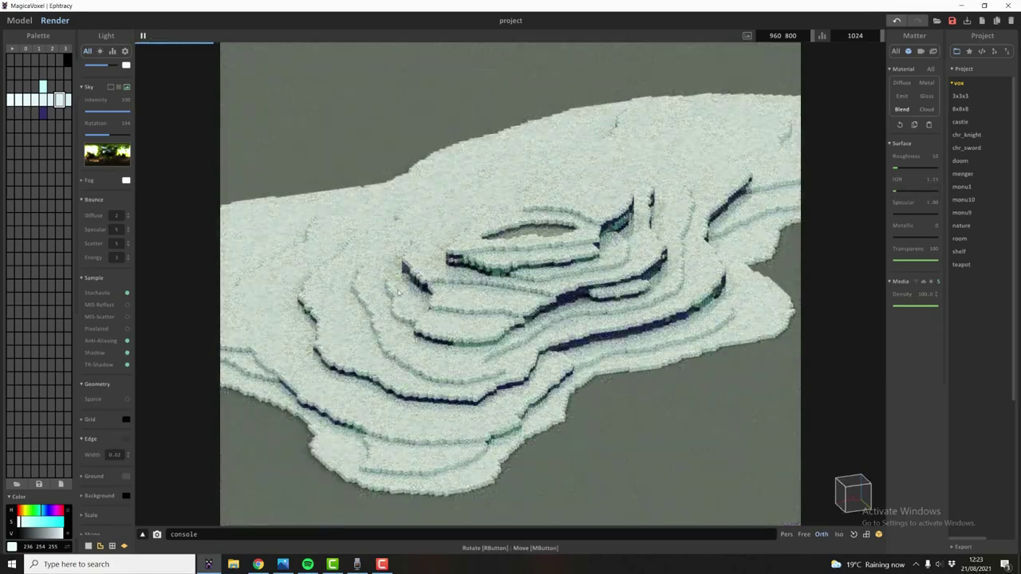
right_click_drag(487, 246, 398, 255)
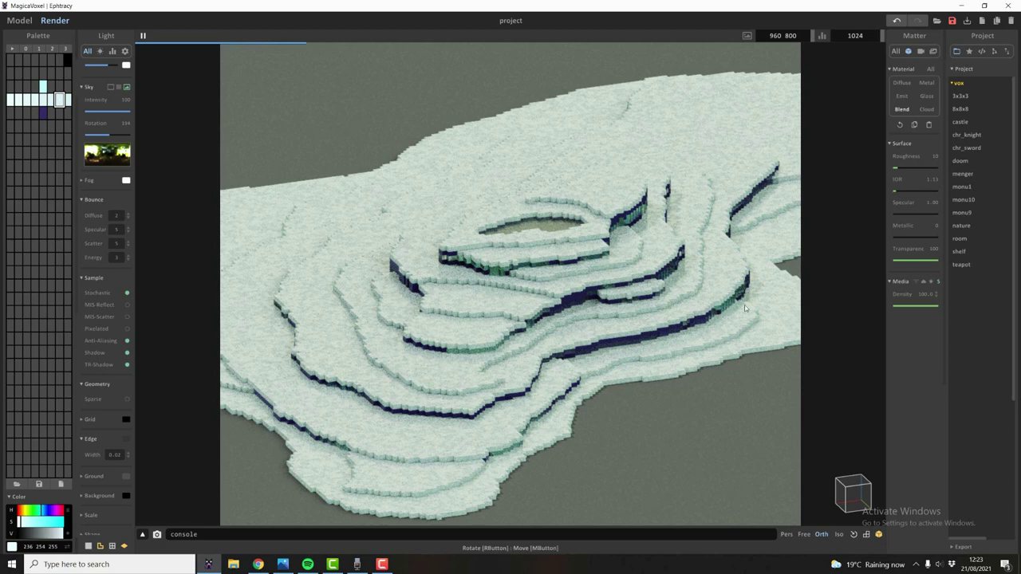
- Copy the dark violet to both ends of its palette row, set the last cell to RGB 54, 47, 95 and fill the row with a gradient
left_click(43, 113)
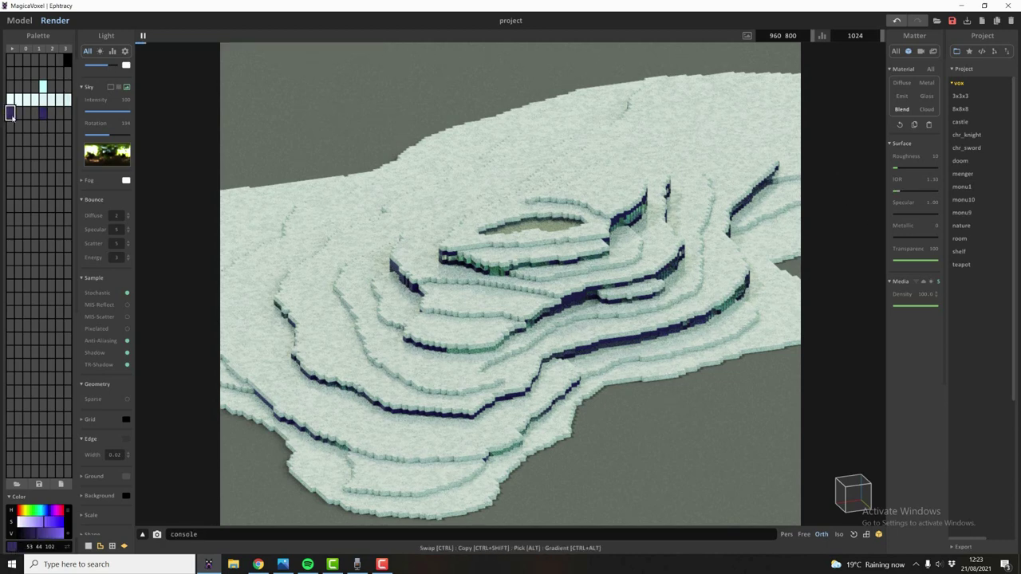
left_click(68, 116)
left_click(11, 117)
left_click(68, 117)
left_click(35, 536)
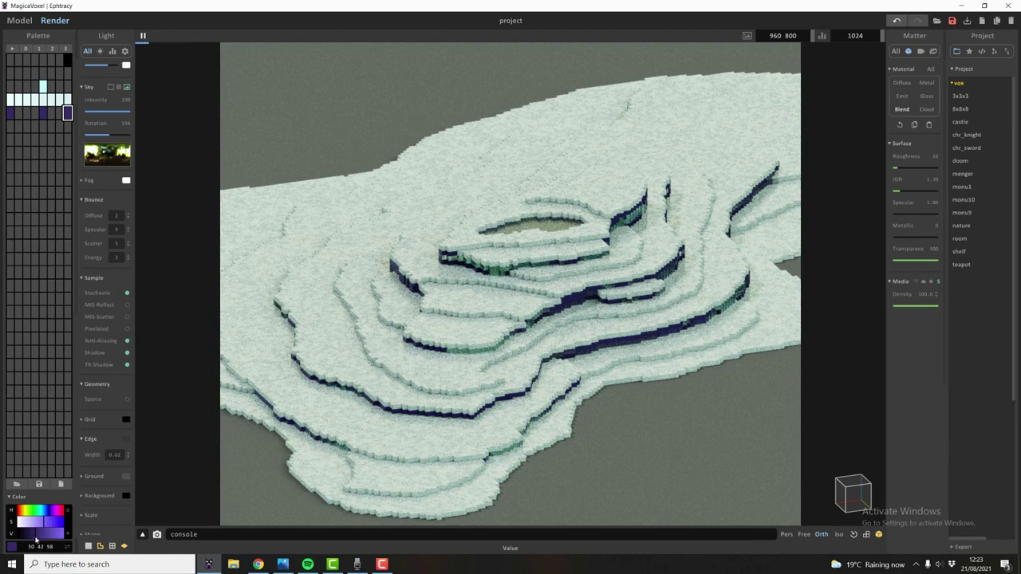
left_click(41, 526)
left_click(35, 538)
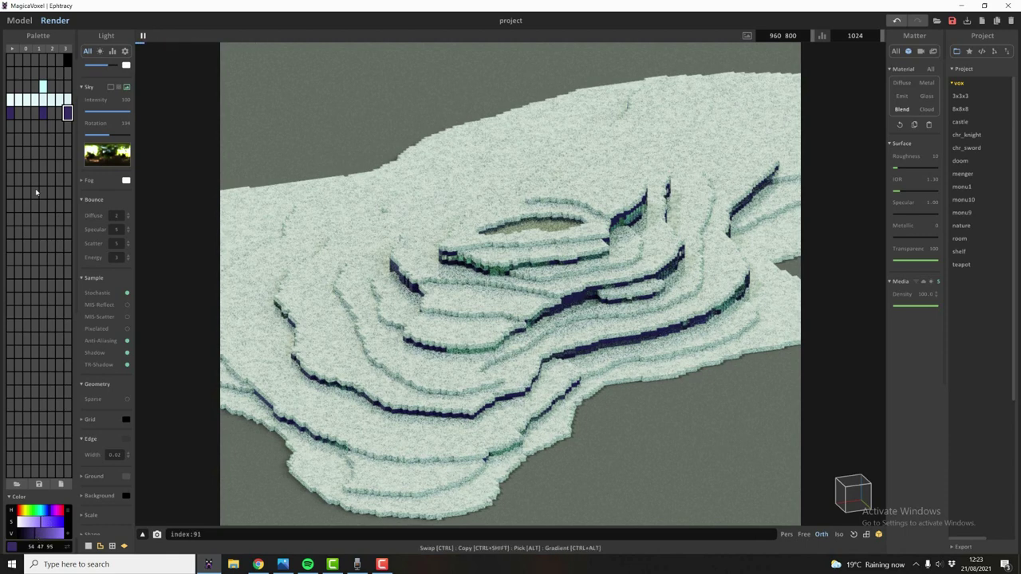
left_click_drag(12, 116, 68, 116, "ctrl+alt")
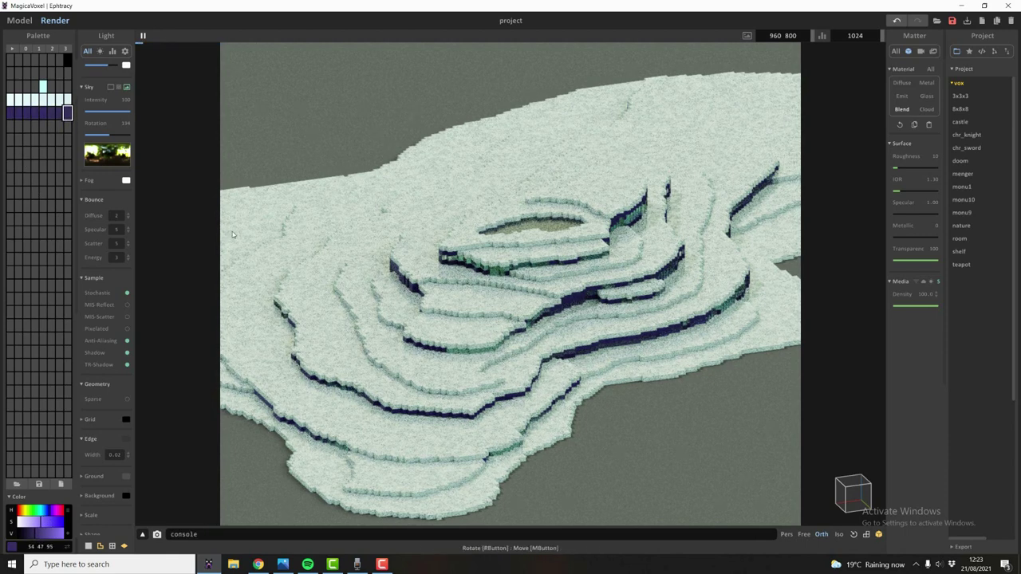
- Recolour the hill's dark violet voxels with a random mix of the violet row's gradient shades
scroll(120, 118, "up", 3)
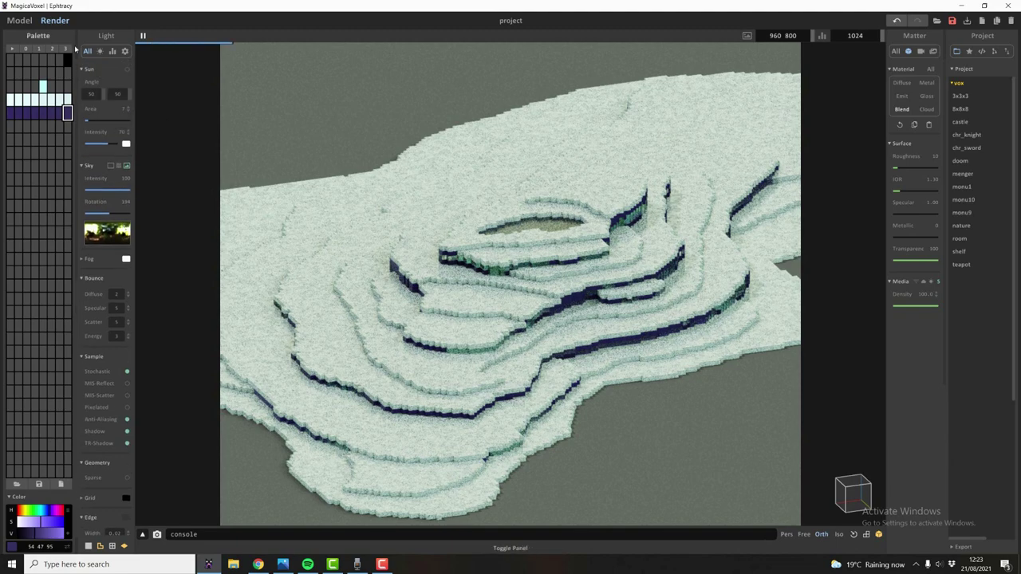
left_click(19, 20)
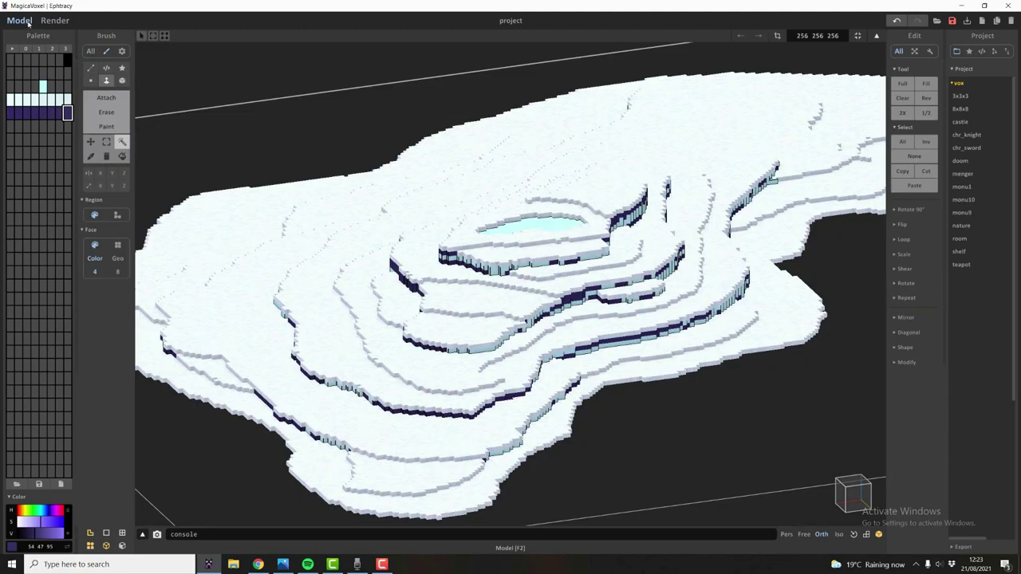
left_click(437, 349)
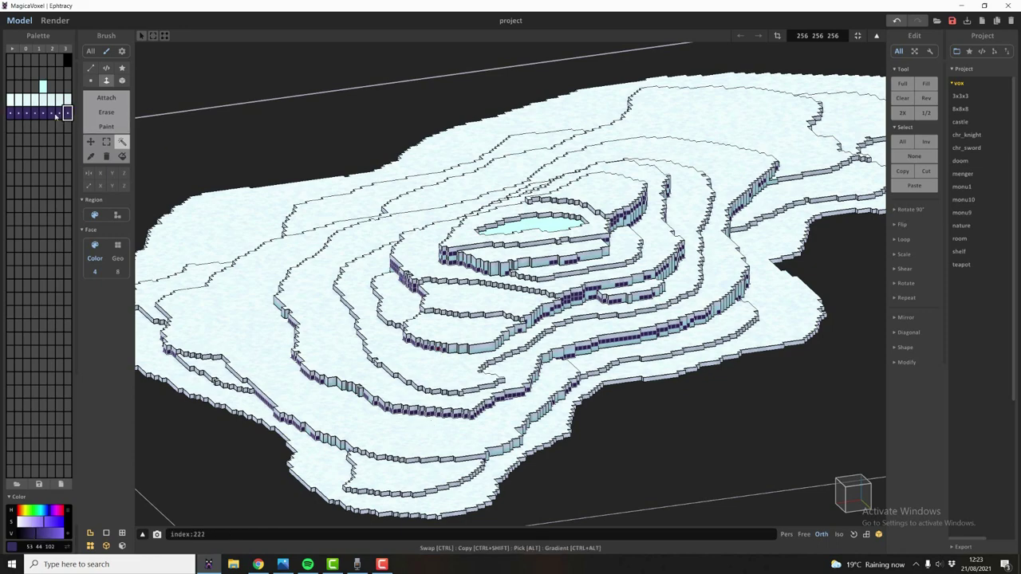
right_click(66, 116)
left_click(74, 160)
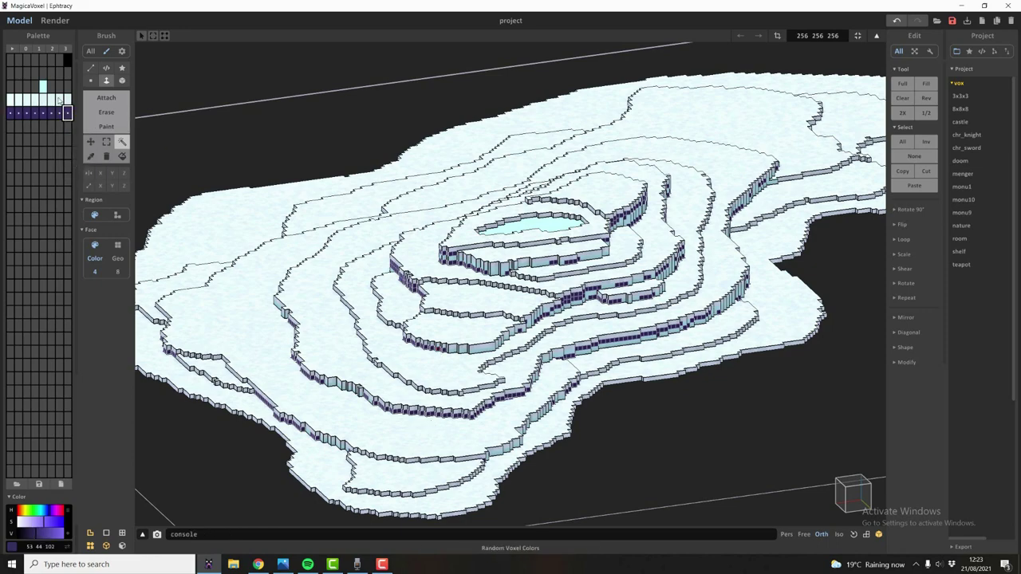
- Render the terraces close up and darken the last shade of the violet gradient to RGB 42, 36, 82
left_click(55, 20)
right_click_drag(599, 399, 529, 351)
scroll(521, 343, "up", 5)
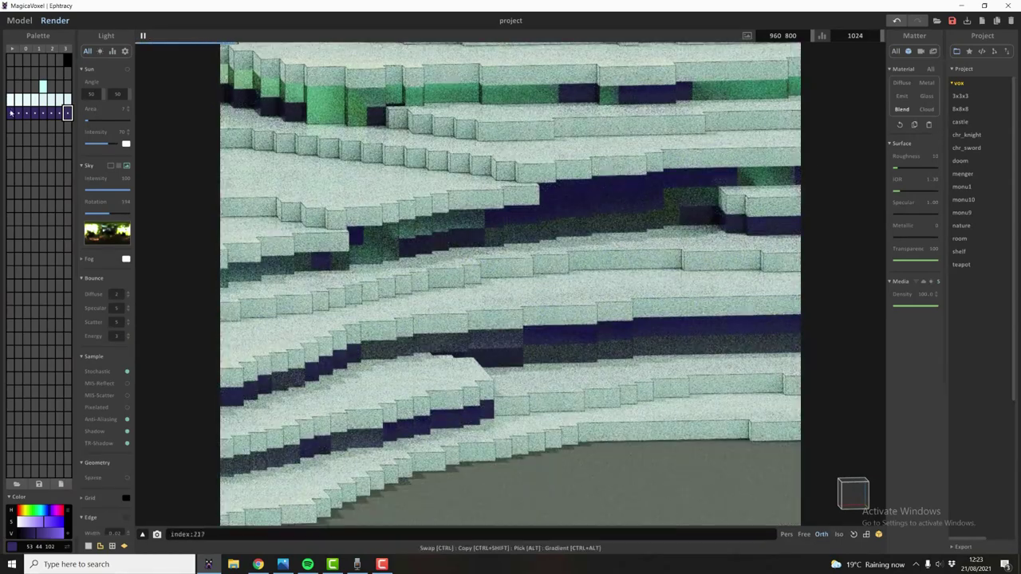
left_click(51, 521)
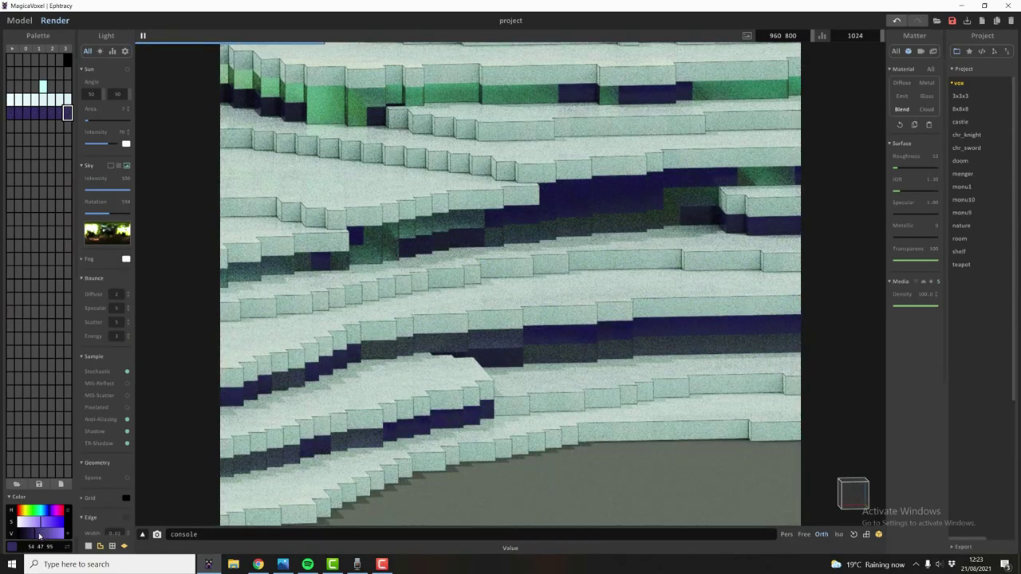
left_click(39, 536)
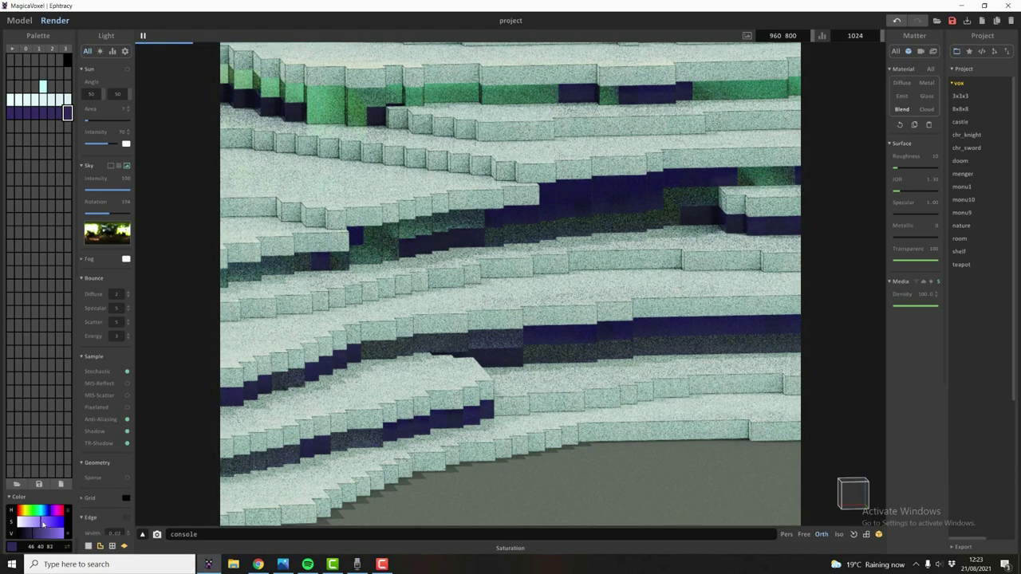
left_click(44, 523)
left_click(10, 112)
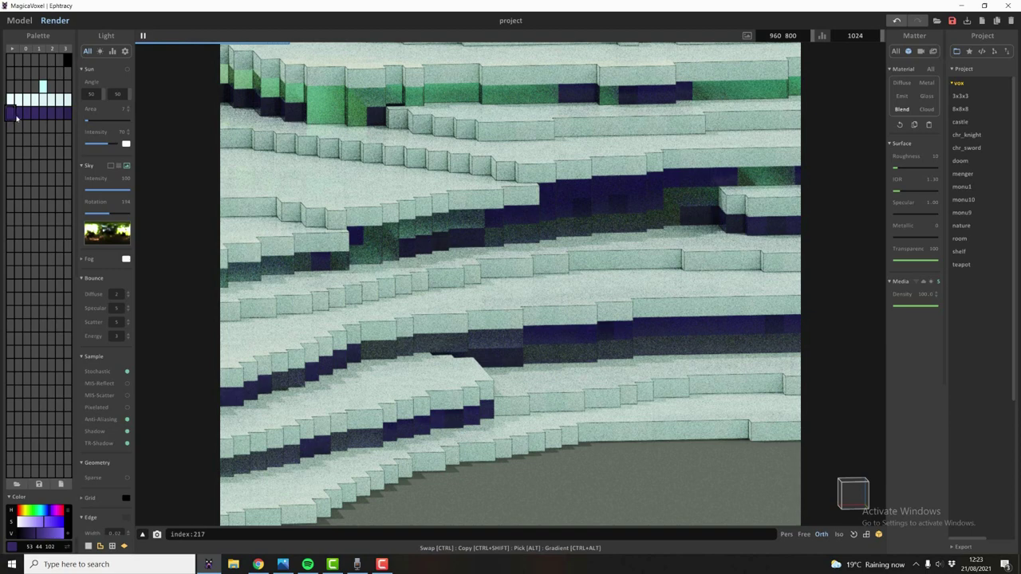
left_click(67, 112)
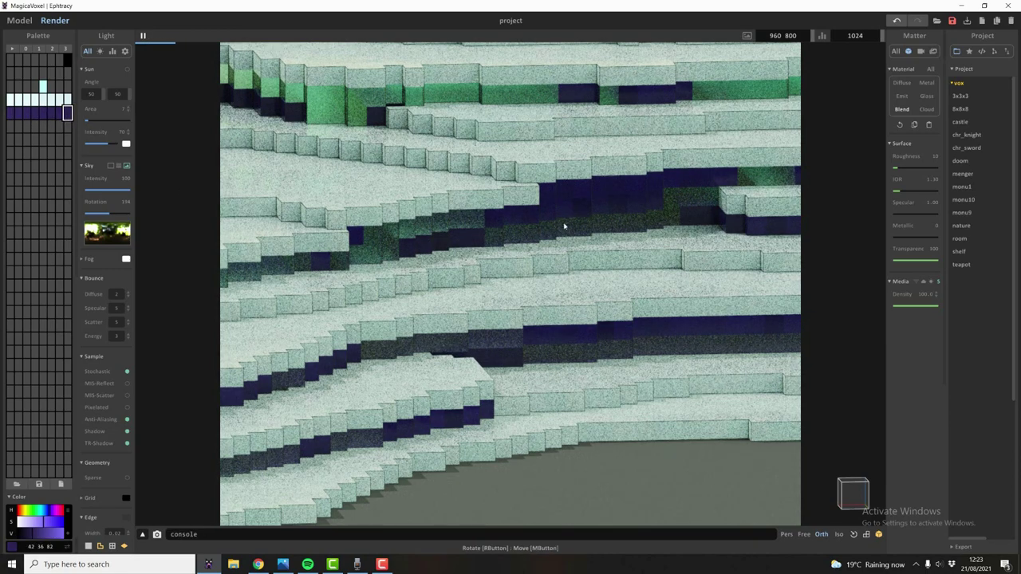
- Lighten the first shade of the violet gradient to RGB 64, 53, 124, refill the gradient and view the rendered summit hollow
left_click(9, 112)
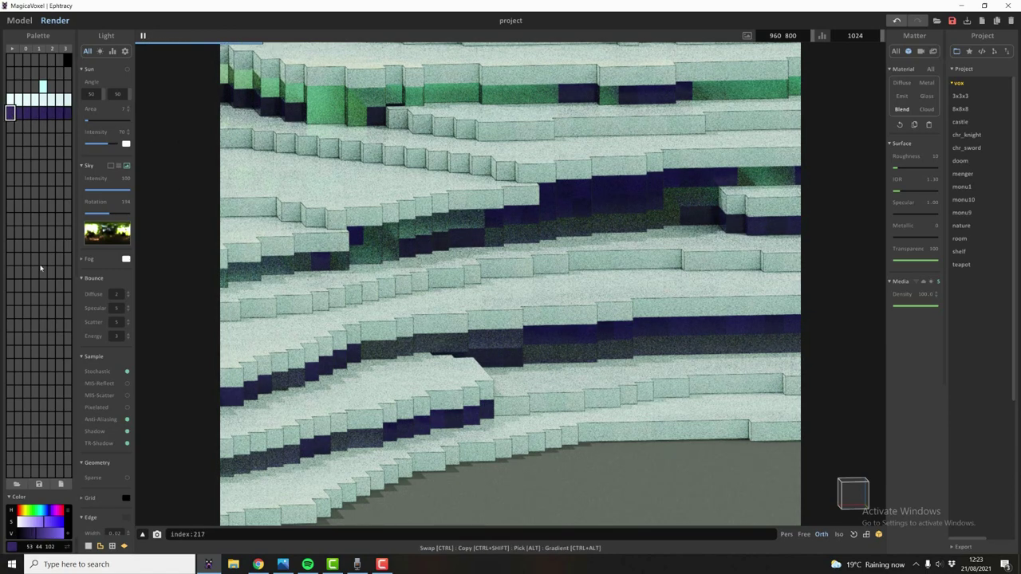
left_click(41, 537)
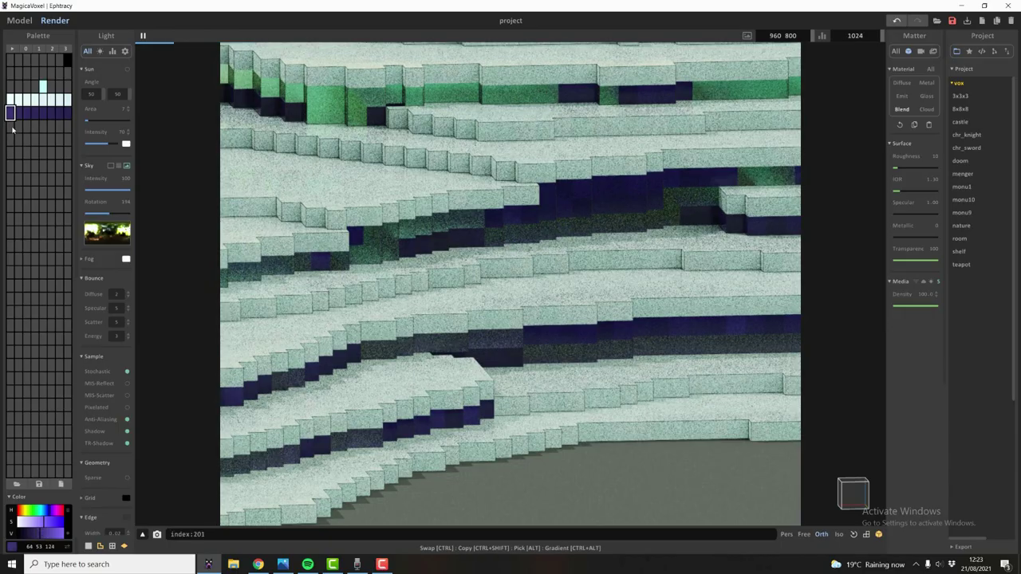
left_click(67, 112)
right_click_drag(599, 359, 492, 273)
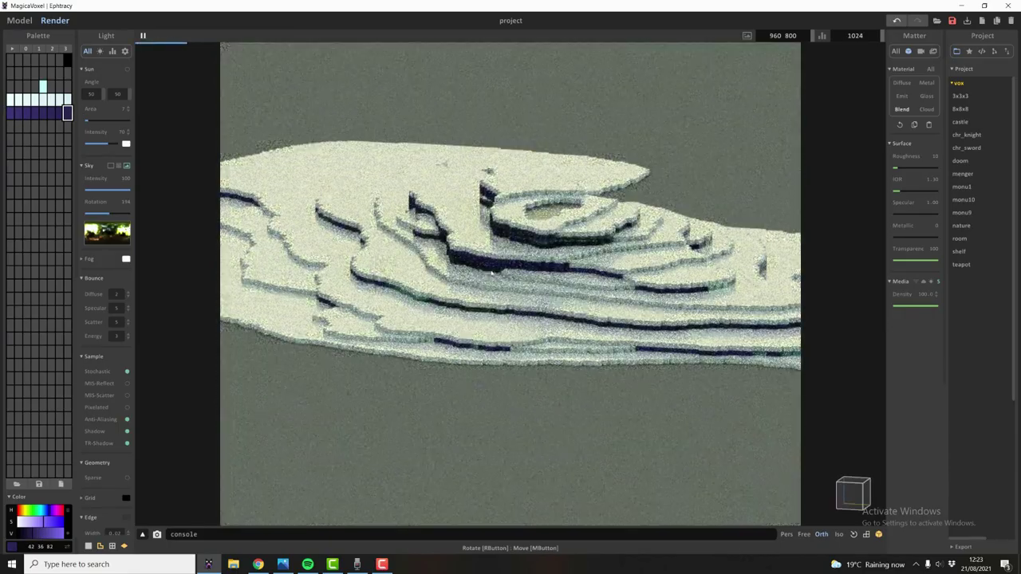
scroll(492, 272, "up", 5)
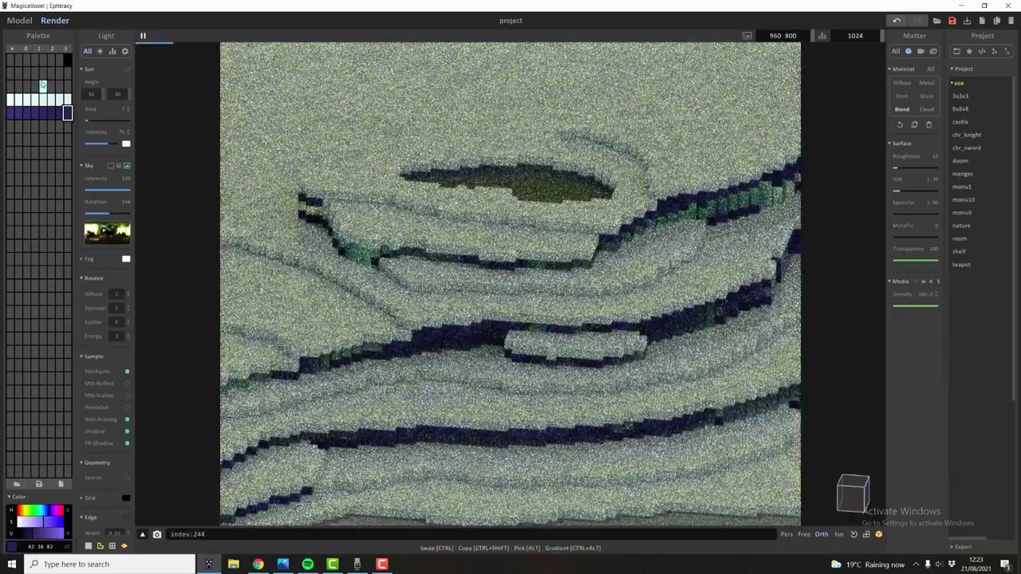
- Copy the light cyan to the palette cells on either side of it and set the first copy to RGB 213, 249, 247
left_click(34, 85)
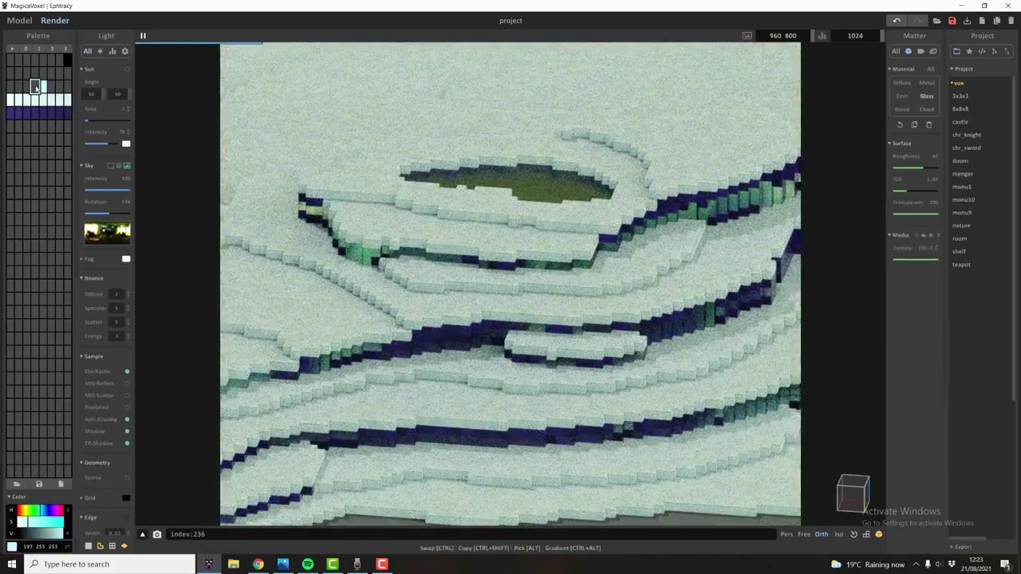
left_click_drag(36, 87, 51, 86, "ctrl+shift")
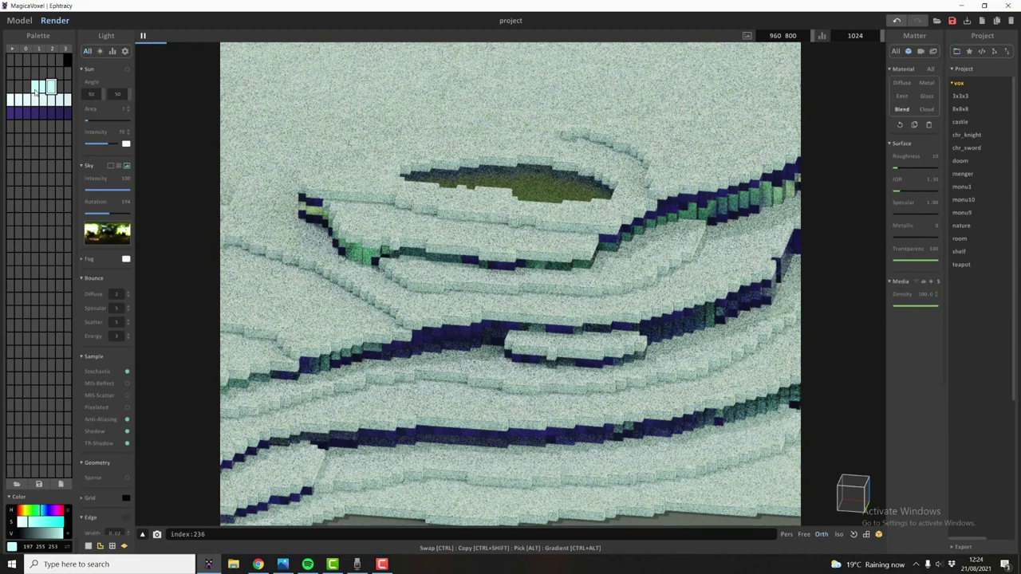
left_click(34, 87)
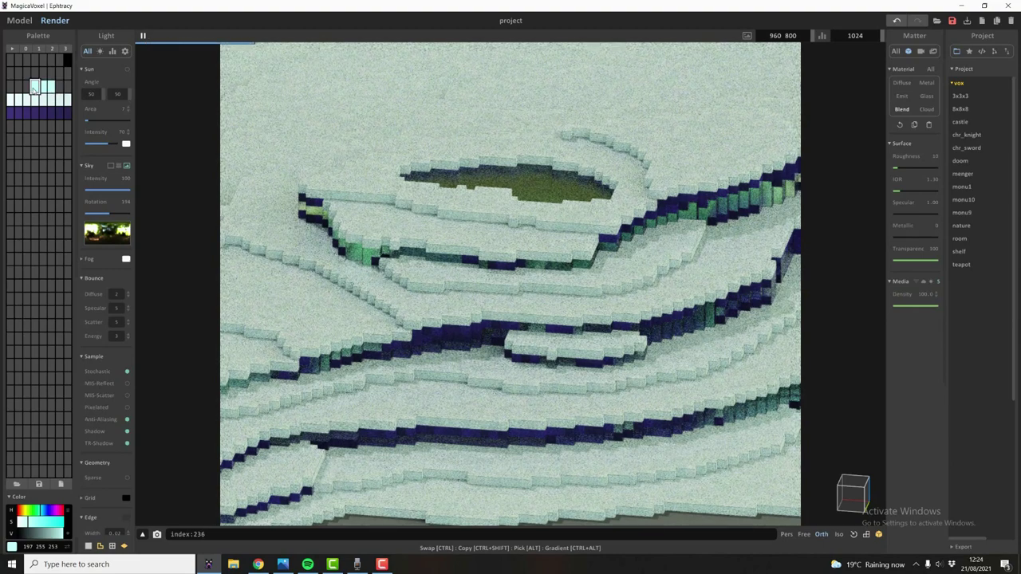
left_click(24, 524)
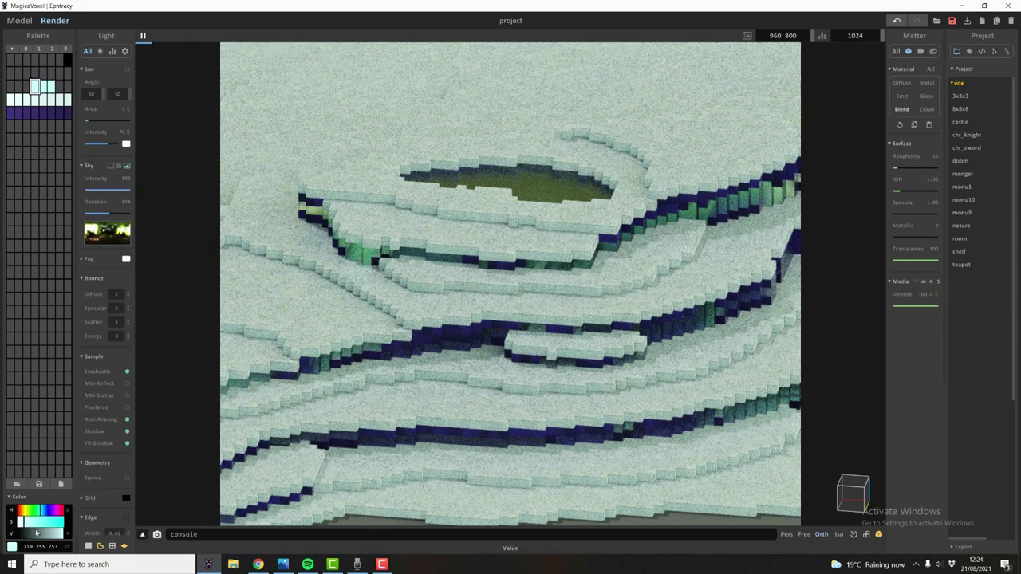
left_click_drag(40, 533, 62, 537)
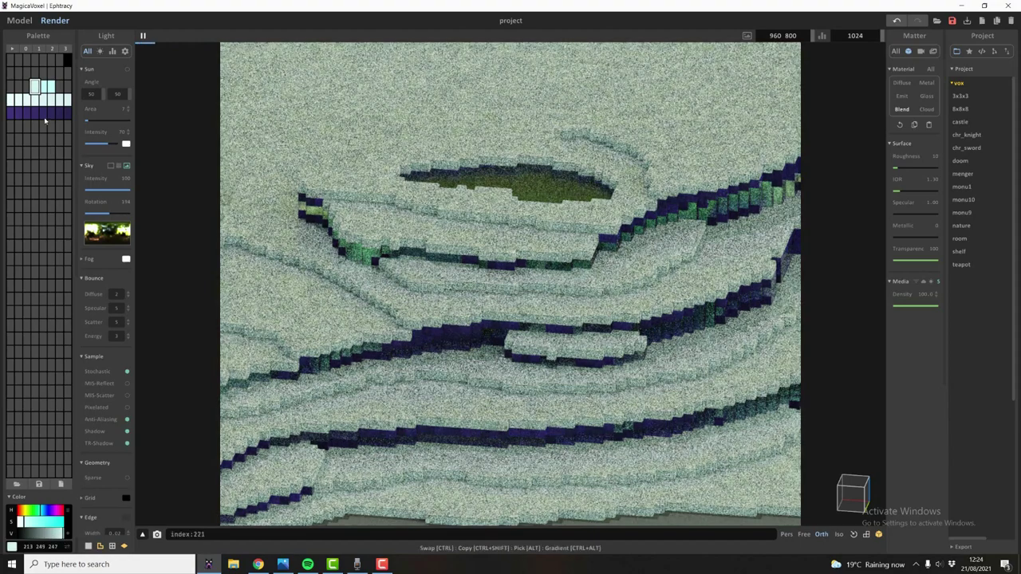
- Set the second light cyan copy to a more saturated RGB 149, 255, 249
left_click(51, 86)
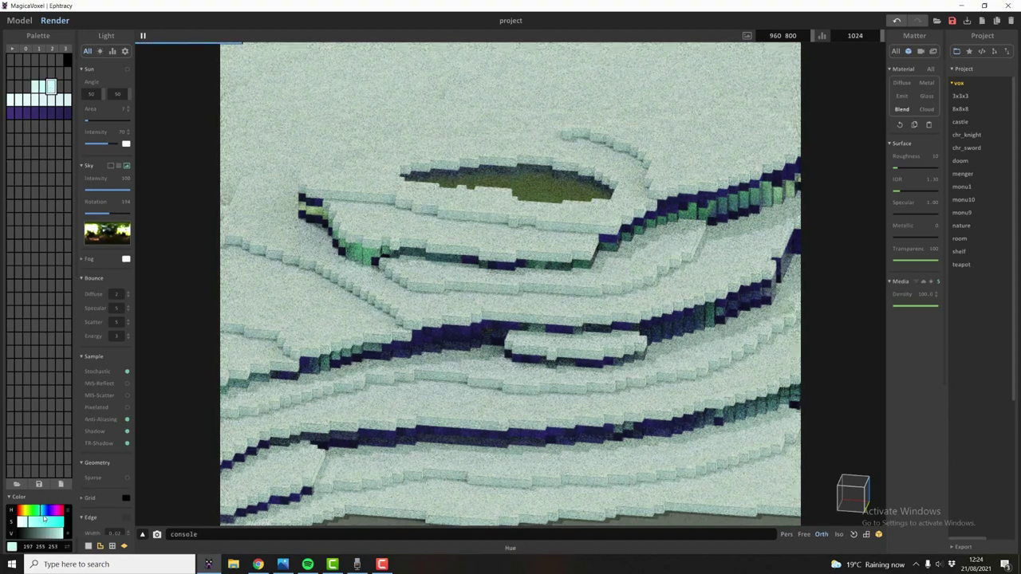
left_click(35, 525)
left_click(35, 522)
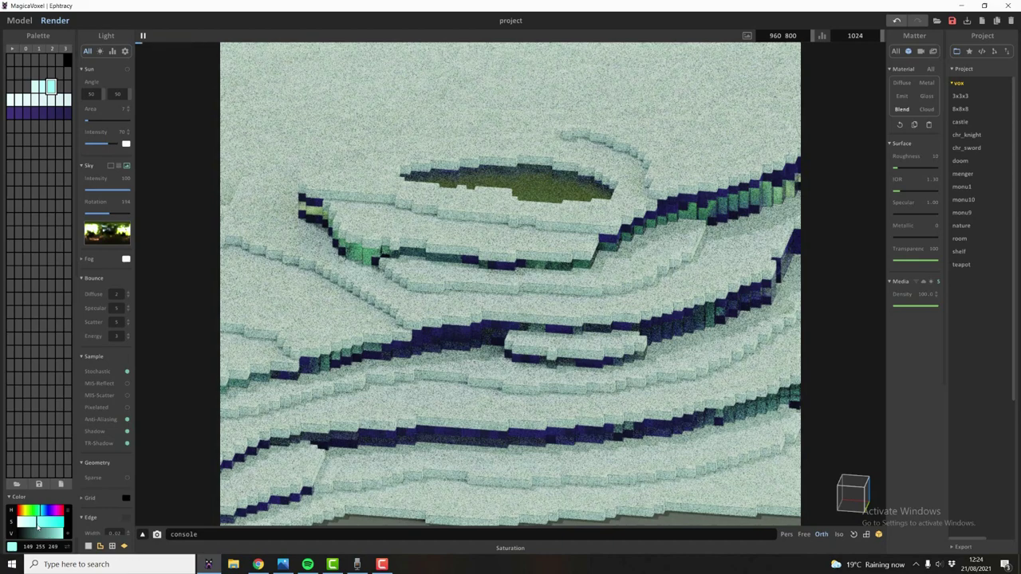
left_click(35, 86)
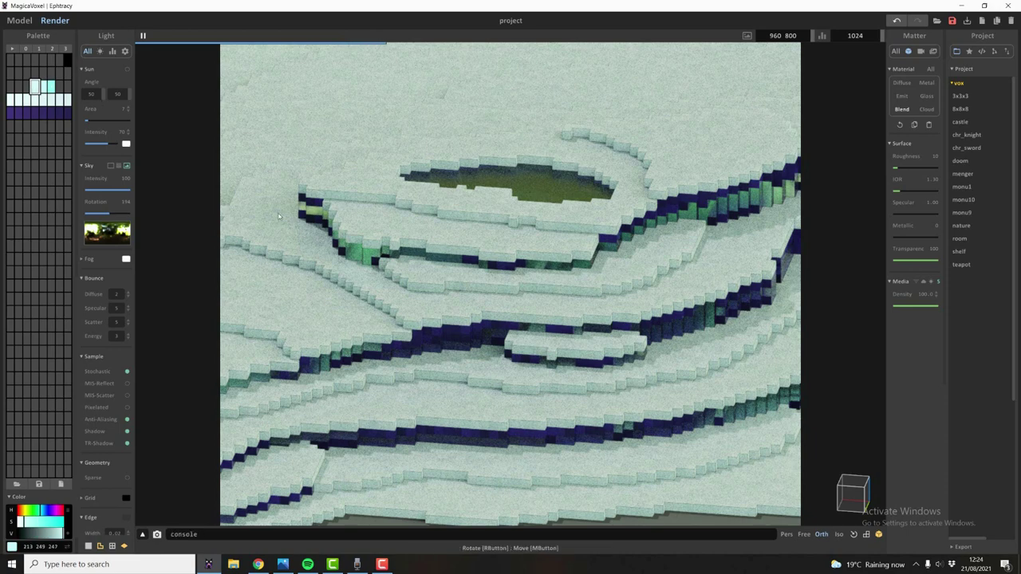
- Recolour the hill's light cyan voxels with a random mix of the three cyan shades
left_click(19, 20)
left_click(358, 258)
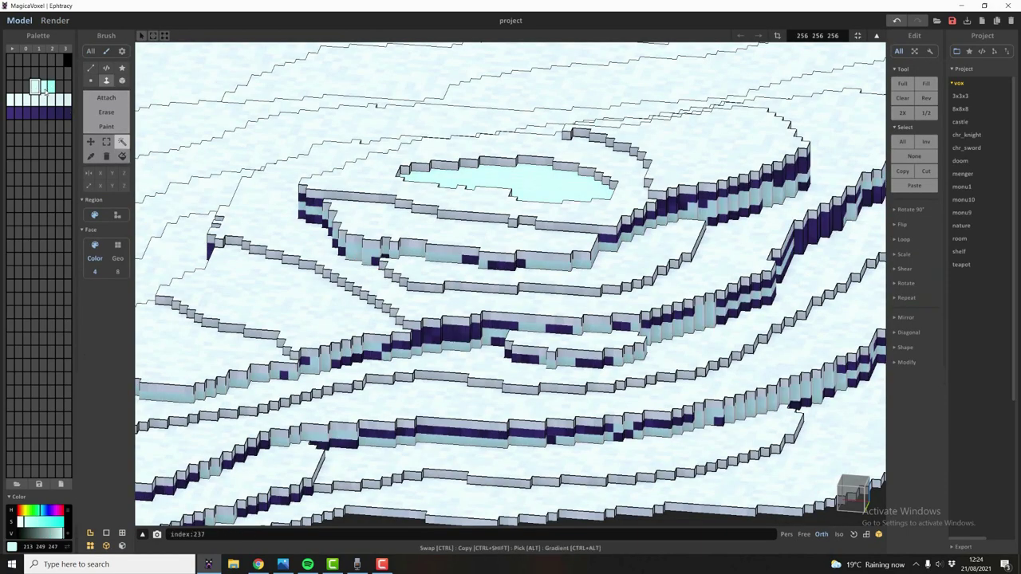
right_click(46, 92)
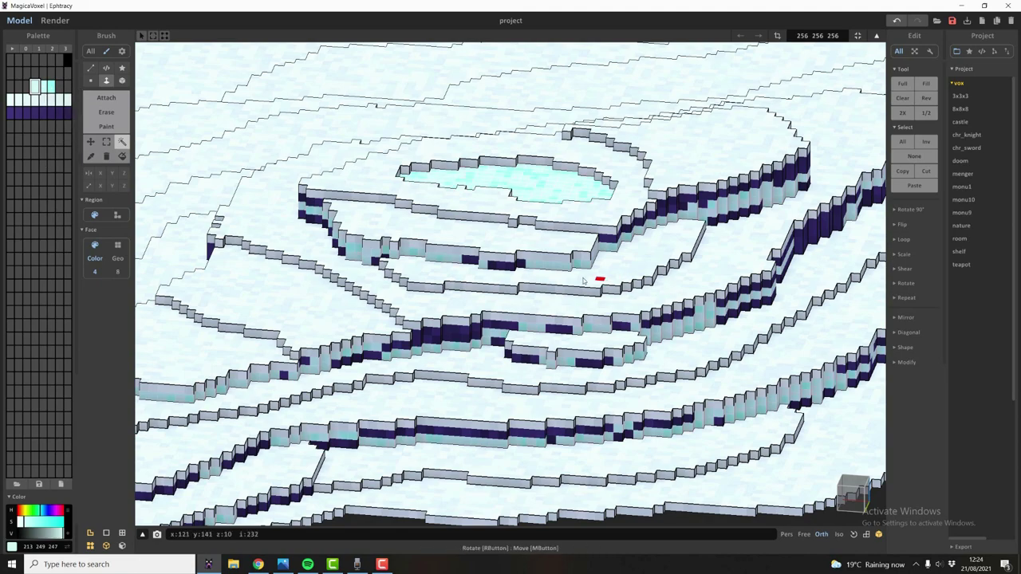
- Inspect the cyan-speckled terrace walls up close and render that view
scroll(527, 272, "up", 5)
right_click_drag(445, 238, 511, 261)
scroll(511, 261, "up", 3)
middle_click_drag(511, 261, 383, 303)
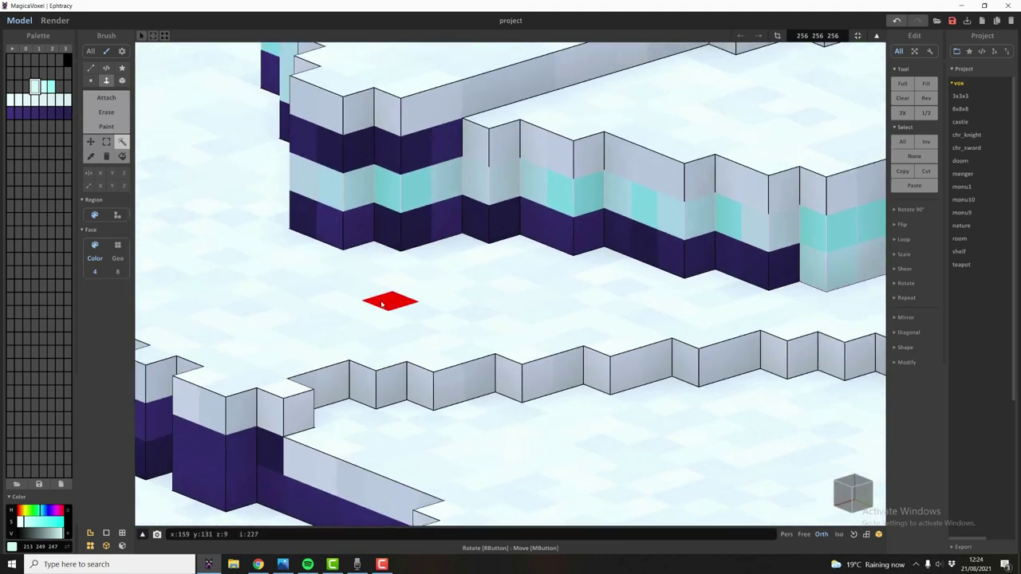
scroll(383, 303, "up", 1)
mouse_move(462, 283)
right_mouse_down()
mouse_move(380, 287)
mouse_move(140, 104)
right_mouse_up()
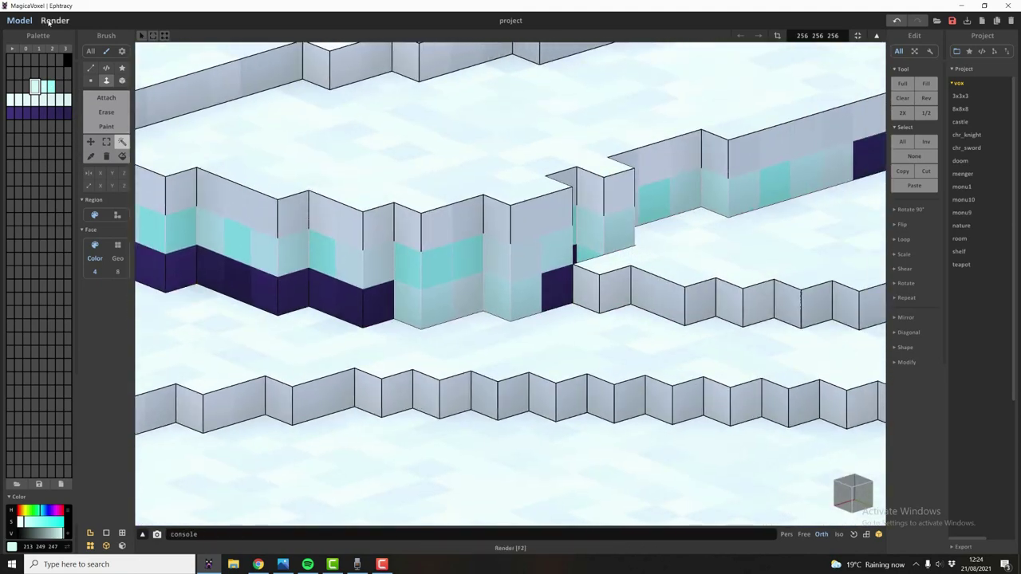
left_click(54, 20)
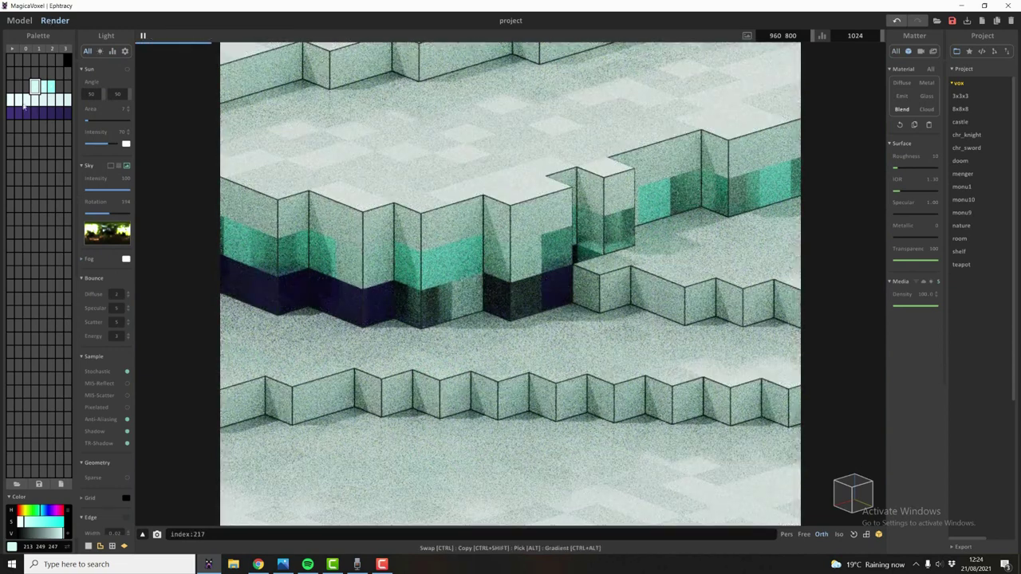
- Change the saturated cyan shade's material to Glass with roughness 0 and transparency 100
left_click(51, 87)
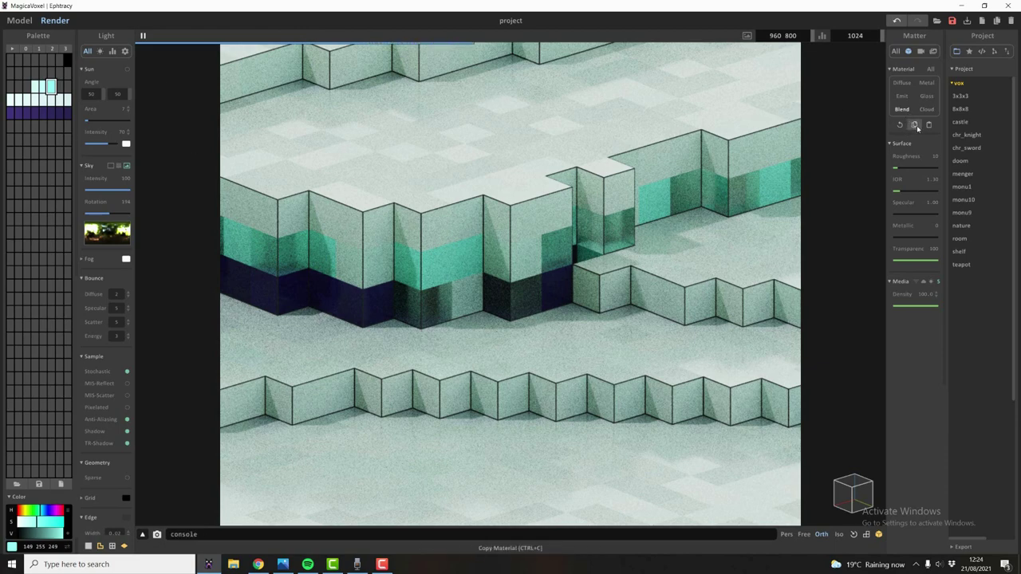
left_click(926, 96)
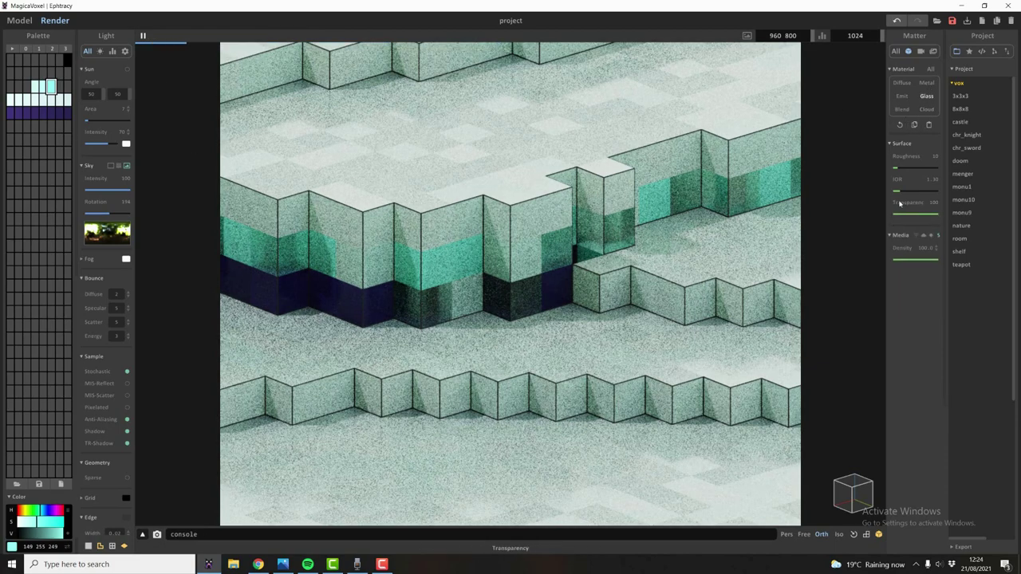
left_click_drag(897, 168, 871, 171)
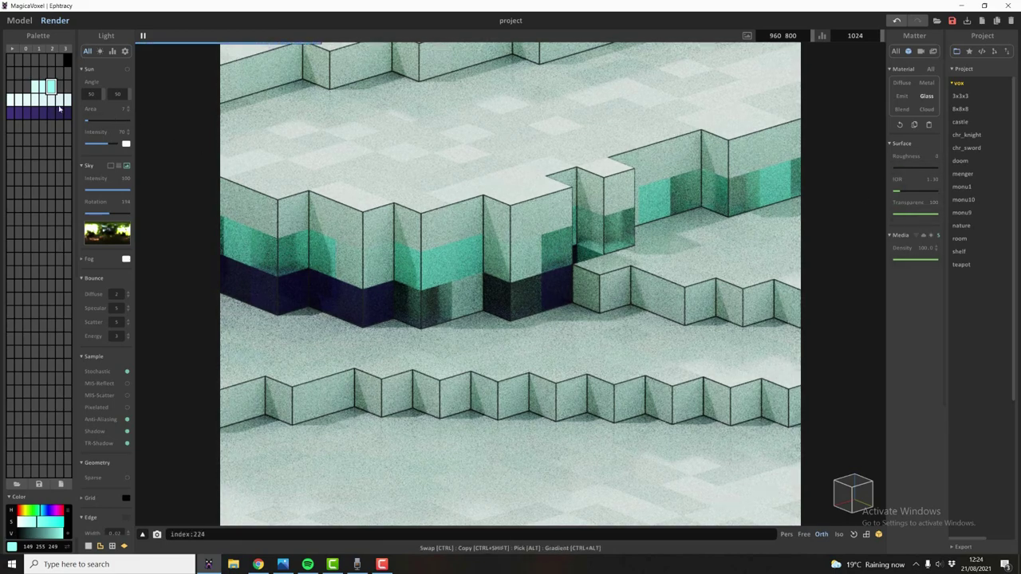
left_click_drag(920, 219, 939, 221)
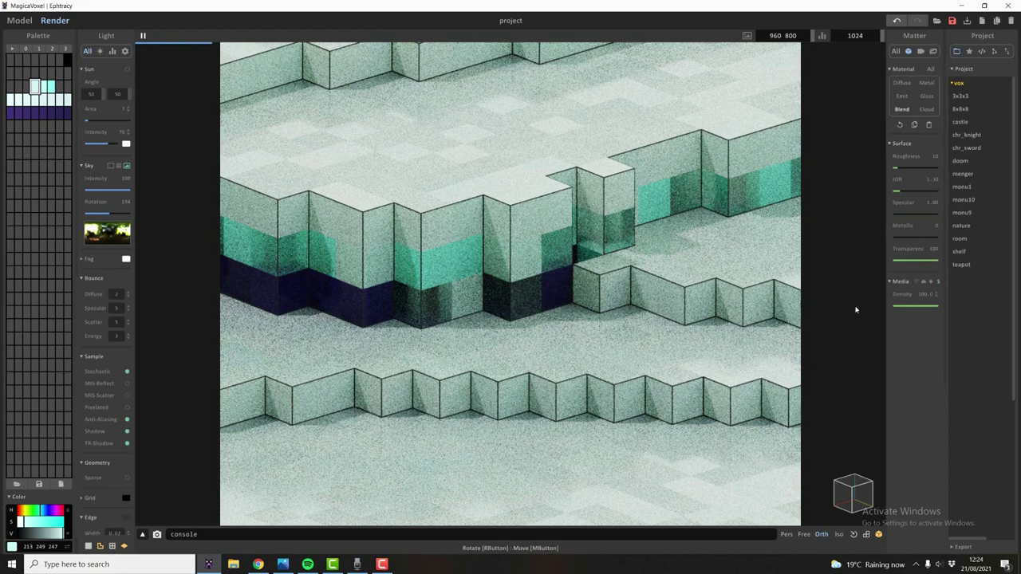
- Lower the palest cyan shade's media density and set its roughness to 4
left_click(907, 307)
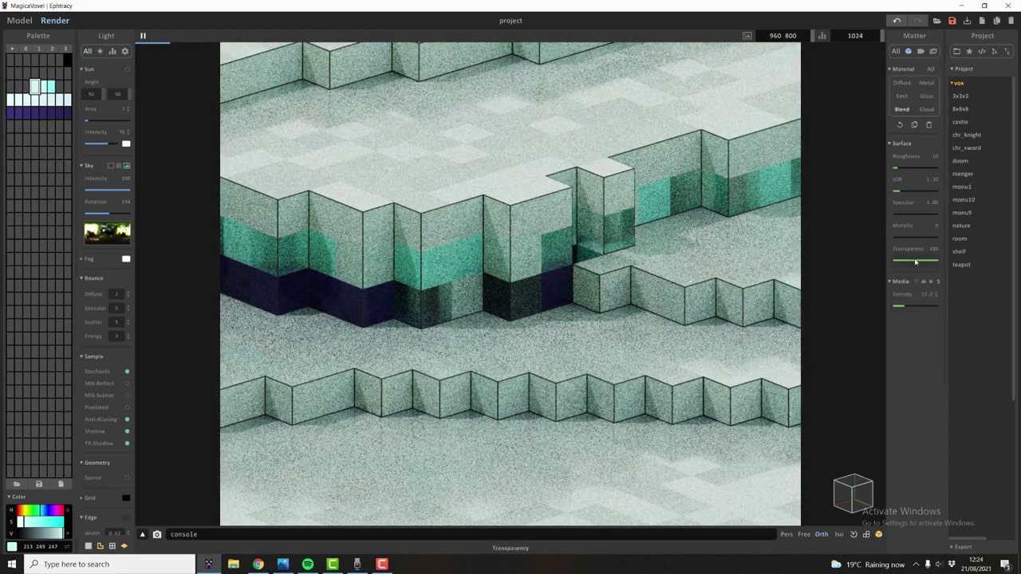
left_click(895, 170)
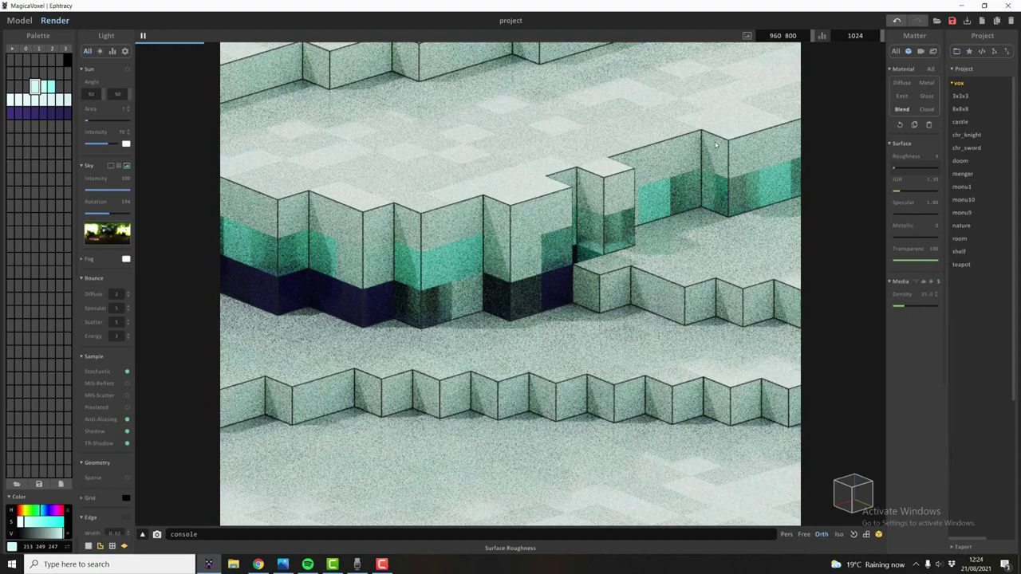
- Give the saturated cyan shade a Glass material with Absorb media, and change the palest cyan shade's media type
left_click(435, 275)
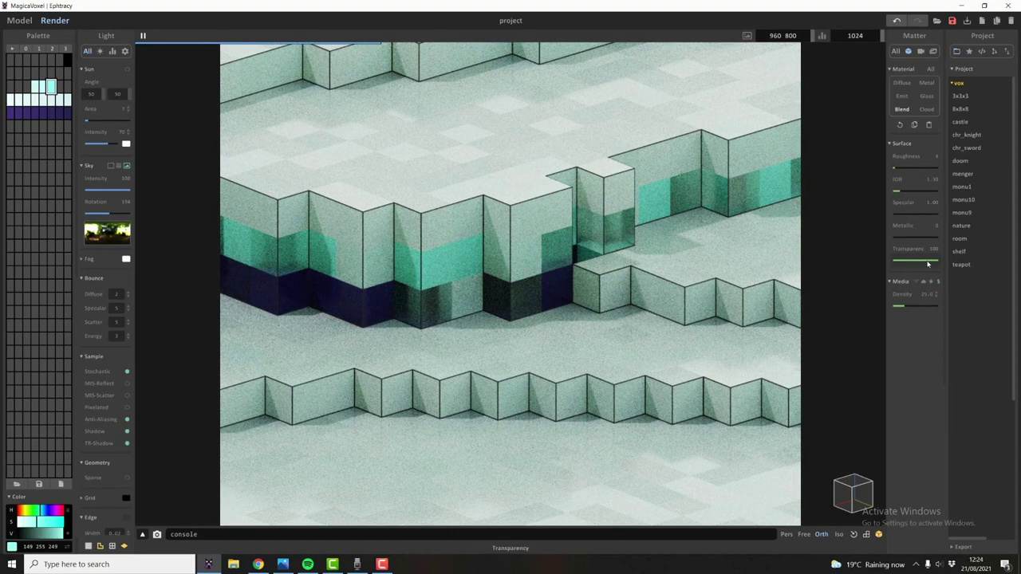
left_click(925, 97)
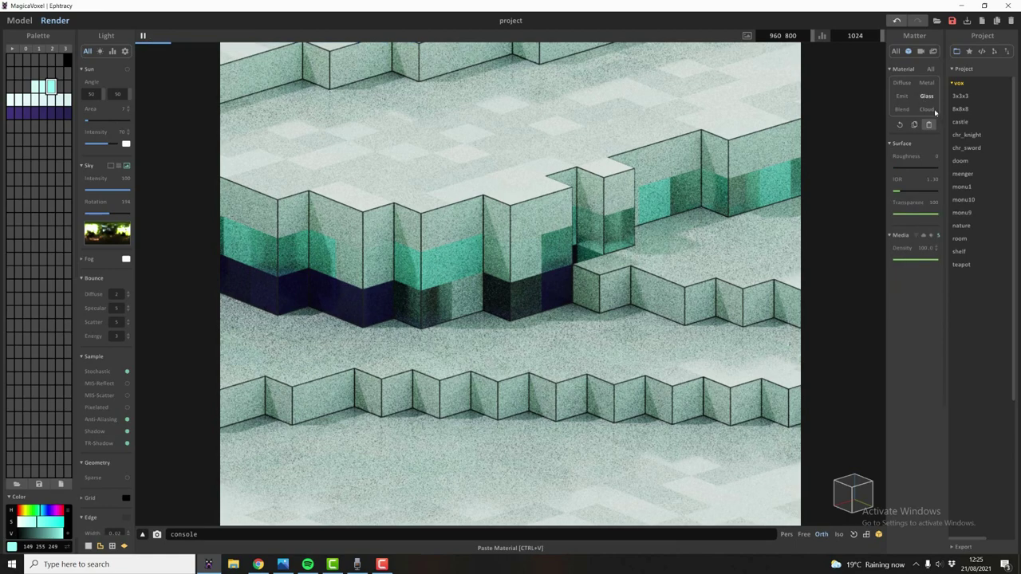
left_click(916, 236)
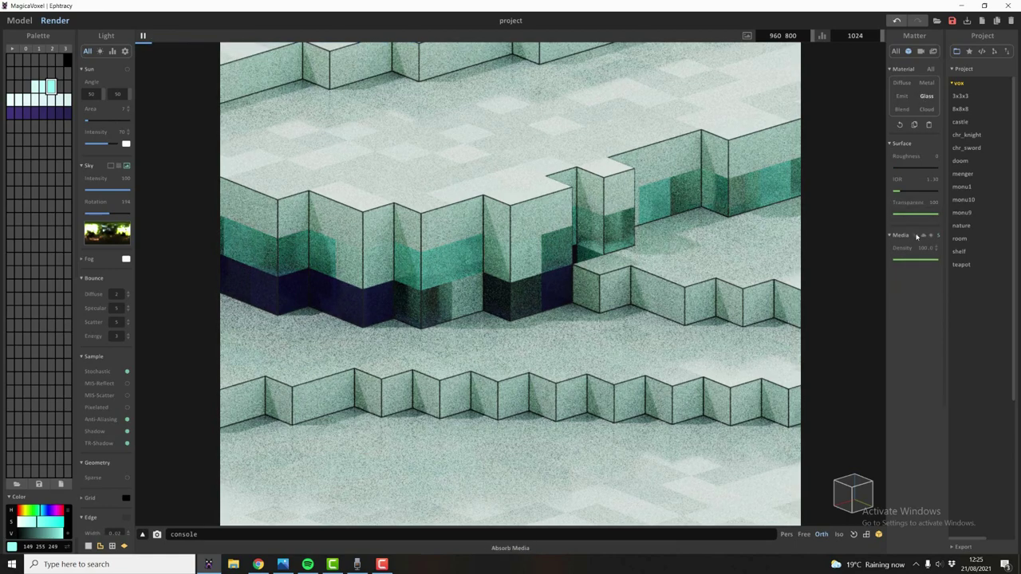
left_click(34, 87)
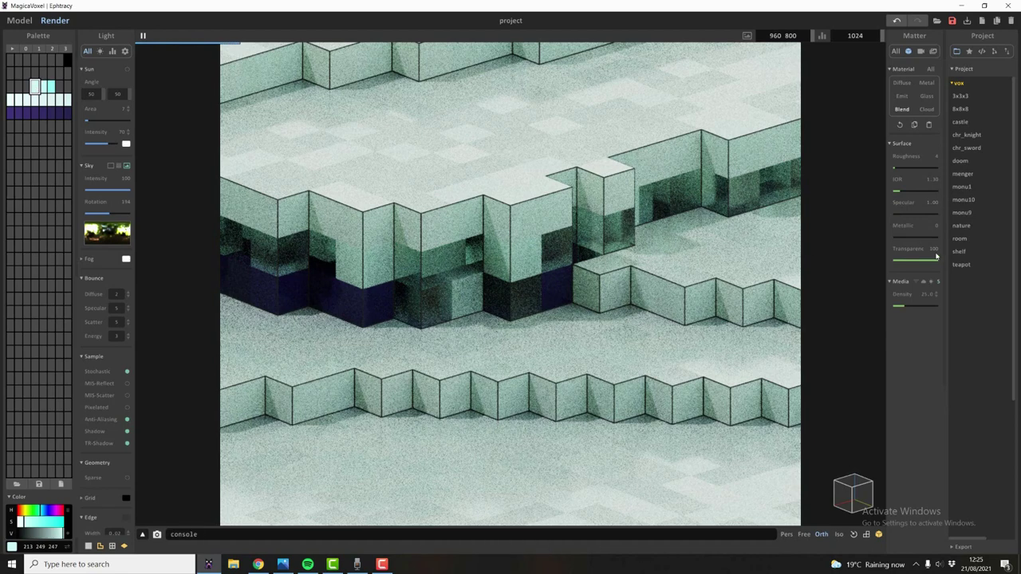
left_click(939, 282)
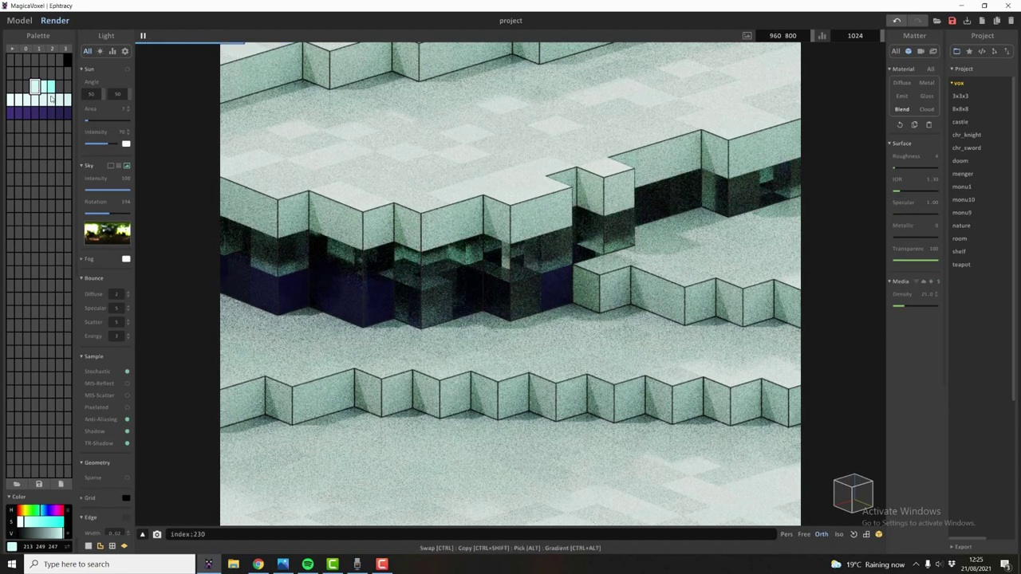
- Set the saturated cyan shade to RGB 40, 255, 240 with roughness 79, refractive index 2.31 and transparency 79
left_click(50, 86)
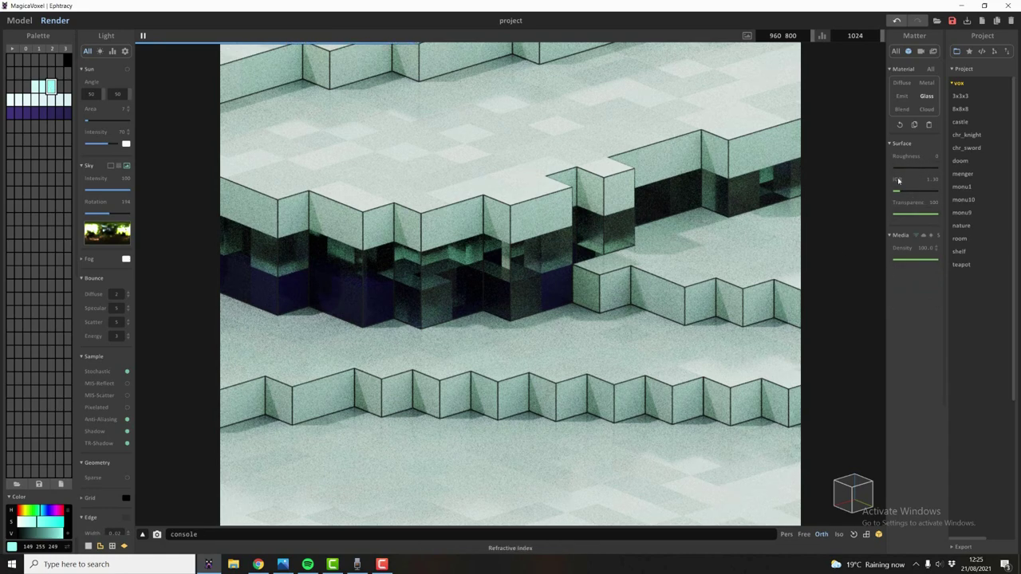
left_click_drag(899, 170, 929, 169)
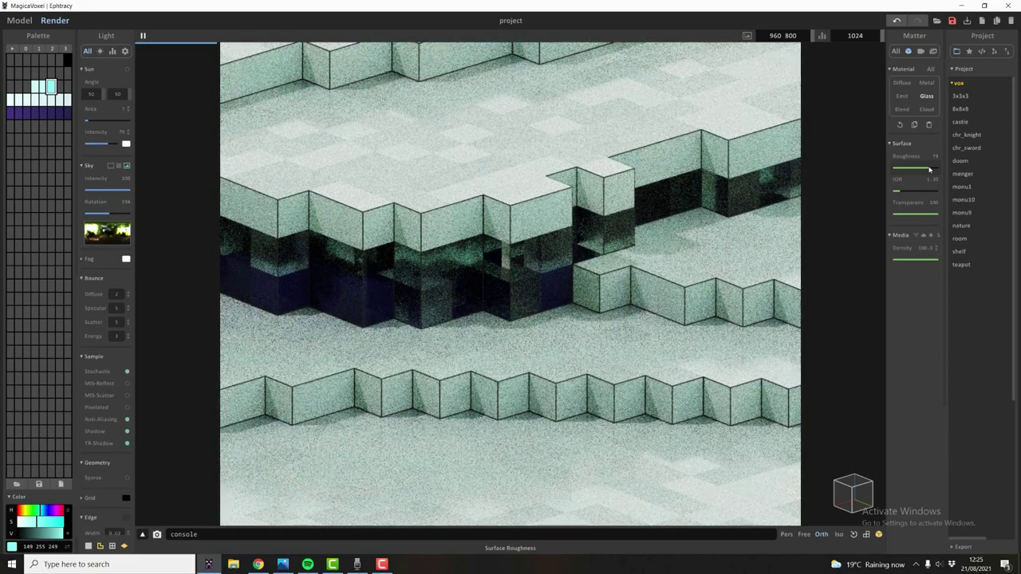
left_click_drag(904, 198, 924, 194)
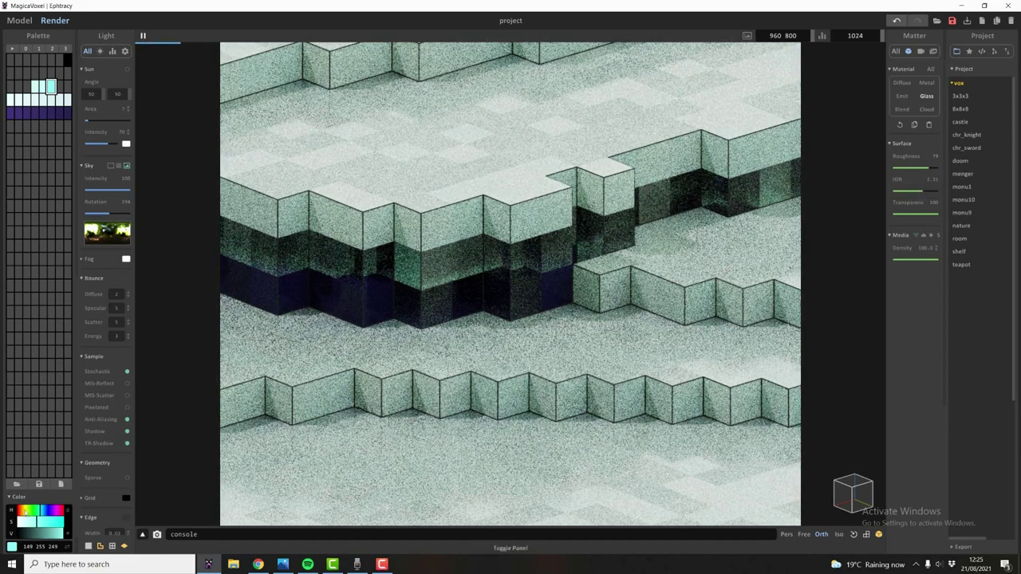
left_click(54, 522)
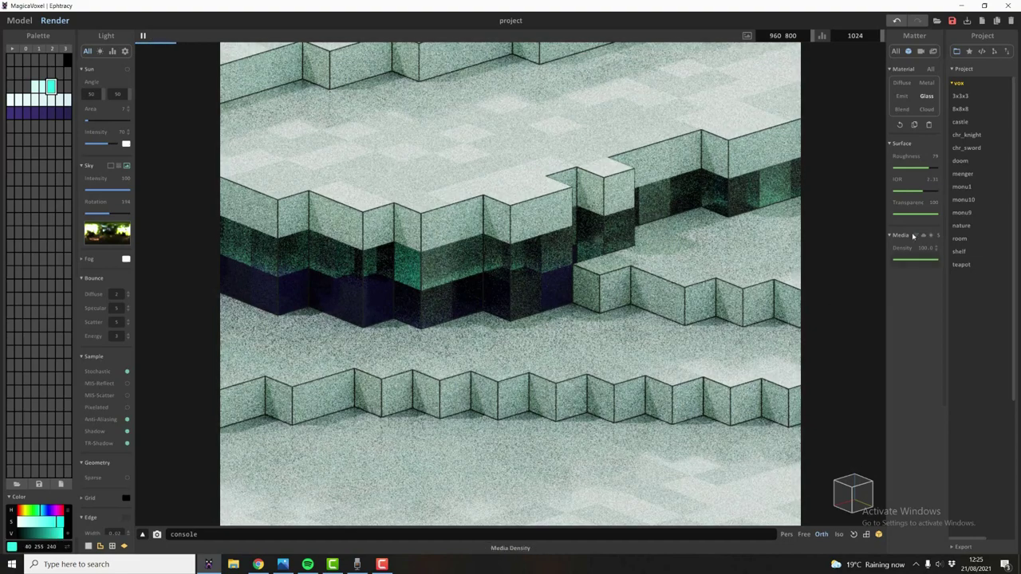
left_click_drag(936, 216, 929, 219)
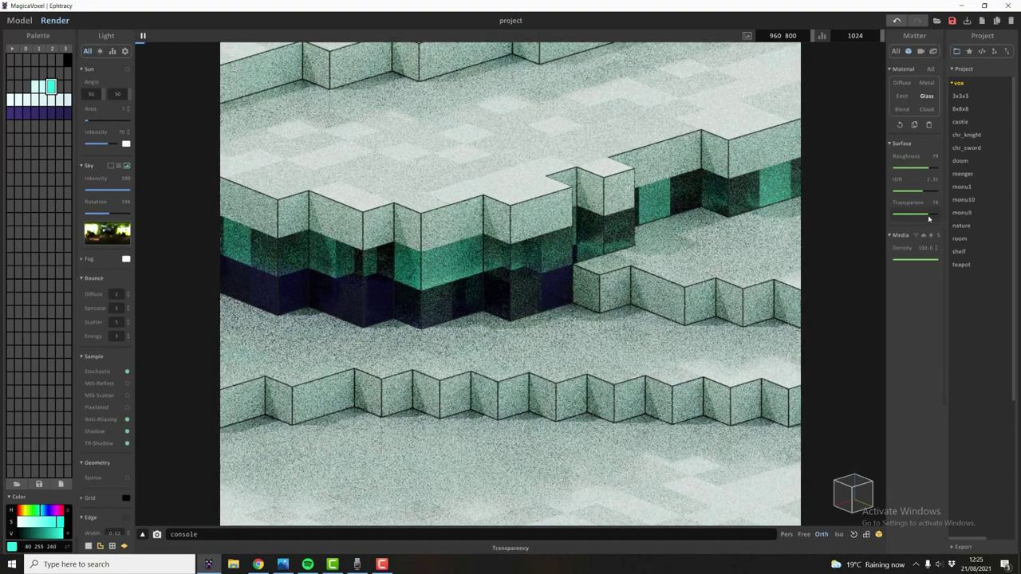
- Reduce the palest cyan shade's media density to 0 and raise its refractive index
left_click(36, 88)
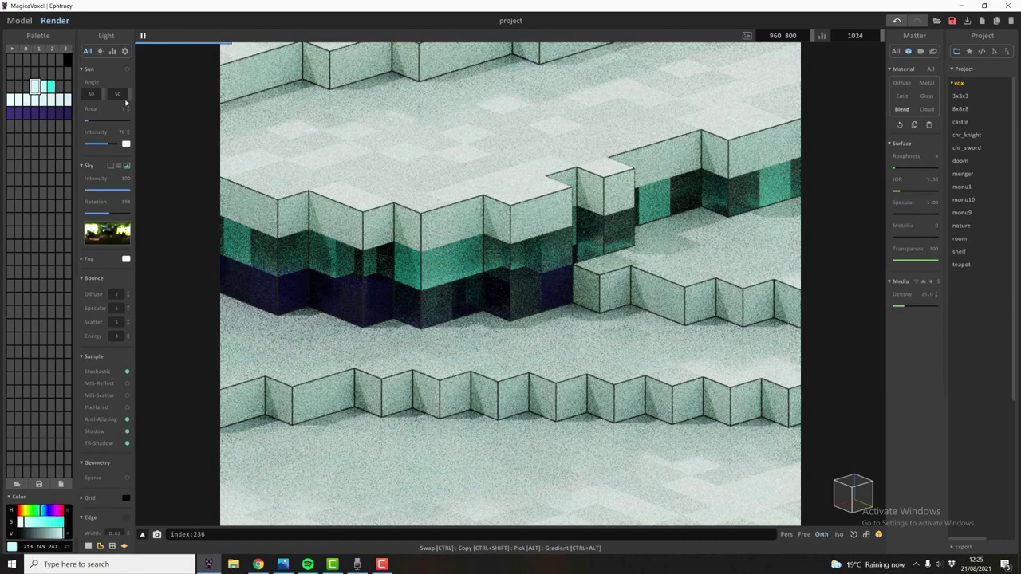
left_click_drag(907, 309, 883, 309)
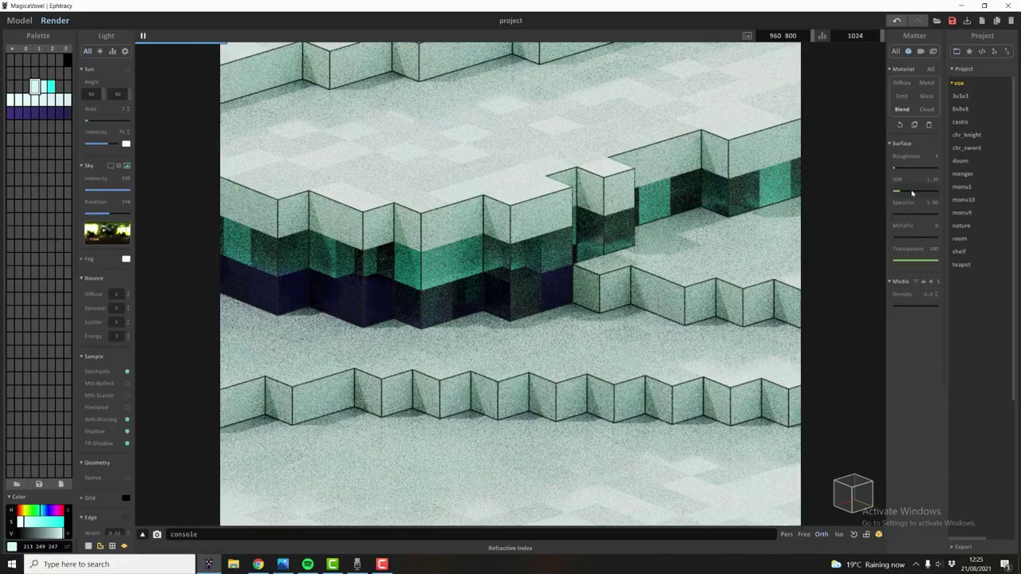
left_click_drag(900, 192, 928, 193)
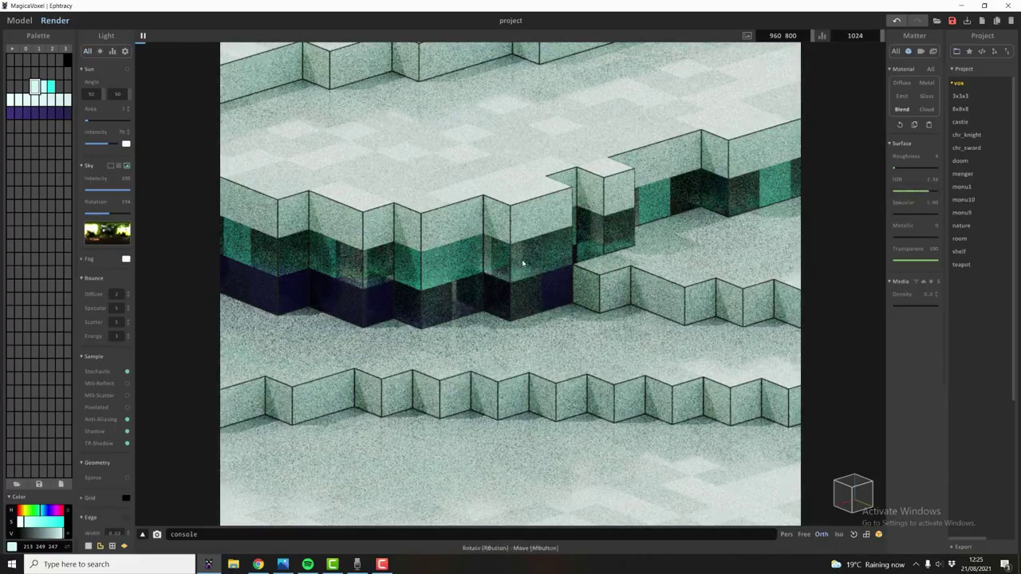
- Recolour the saturated cyan Glass shade to a lighter RGB 197, 255, 253
right_click_drag(520, 258, 485, 266)
scroll(535, 282, "up", 3)
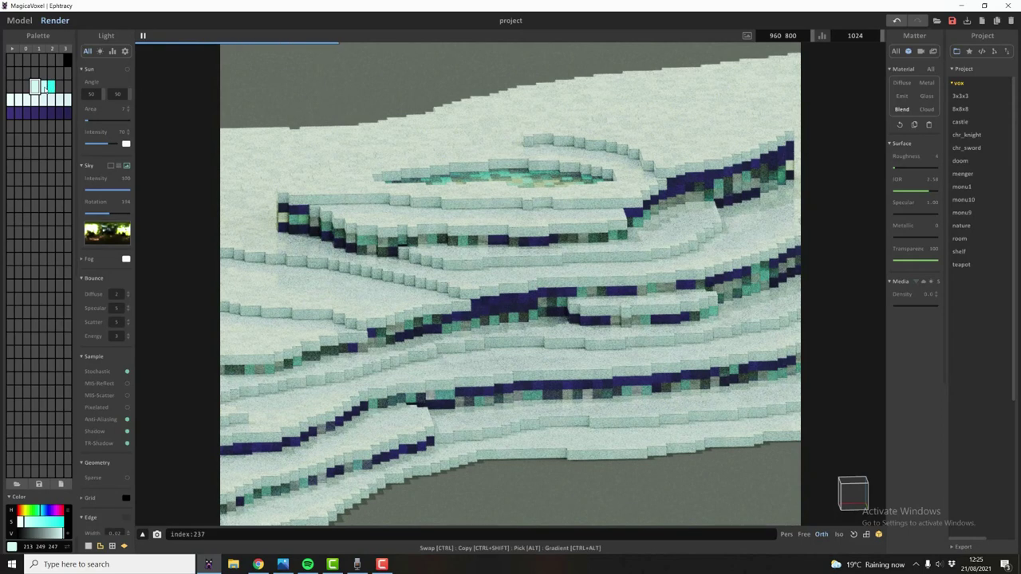
left_click(44, 87)
left_click(51, 87)
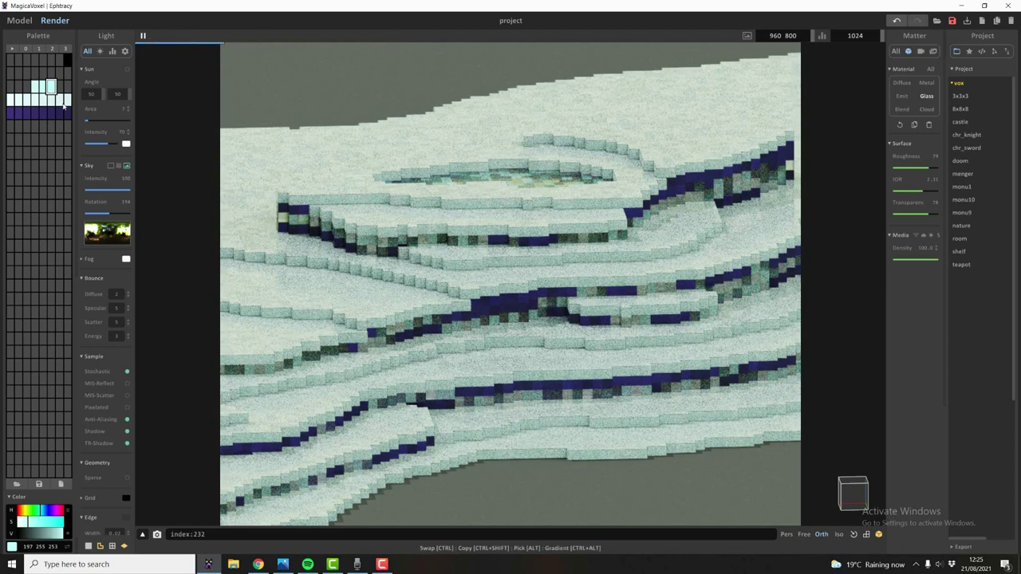
- Set the first cyan shade to RGB 197, 255, 253 with transparency 67 and media density 44
left_click(36, 86)
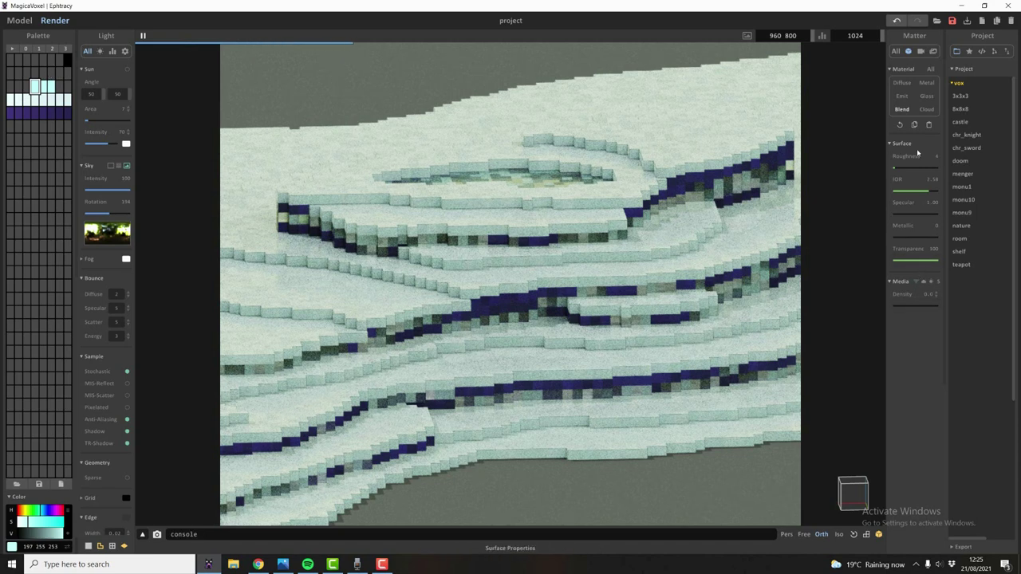
left_click(923, 262)
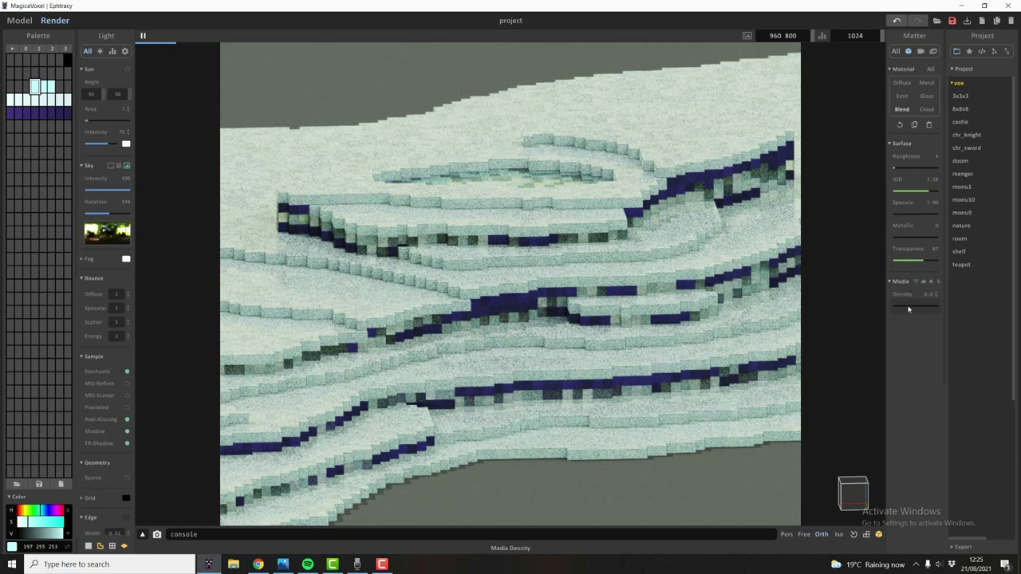
left_click(912, 306)
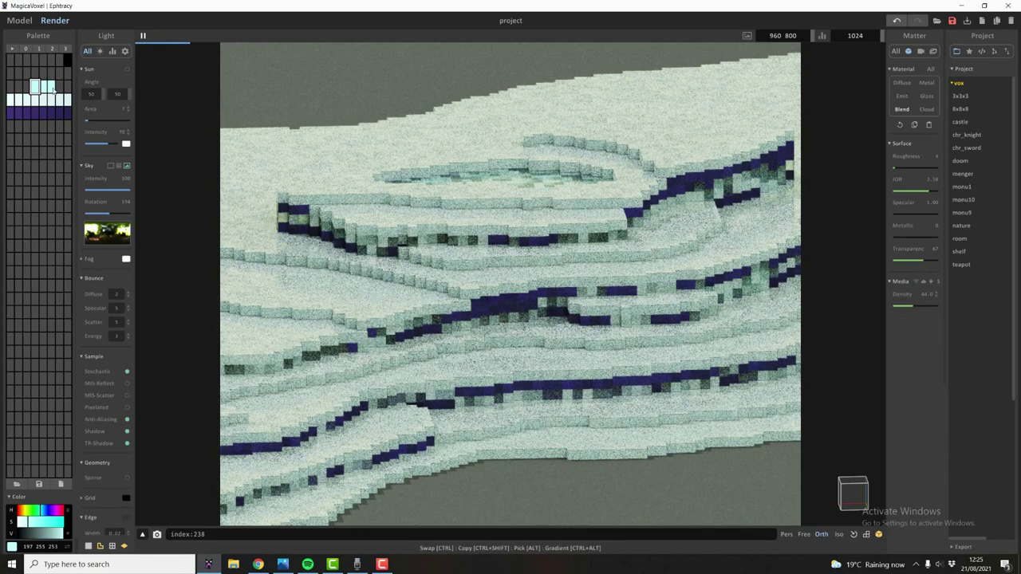
- Lower the third cyan Glass shade's refractive index to about 1.6 and check the render of the whole hill
left_click(50, 86)
left_click(907, 193)
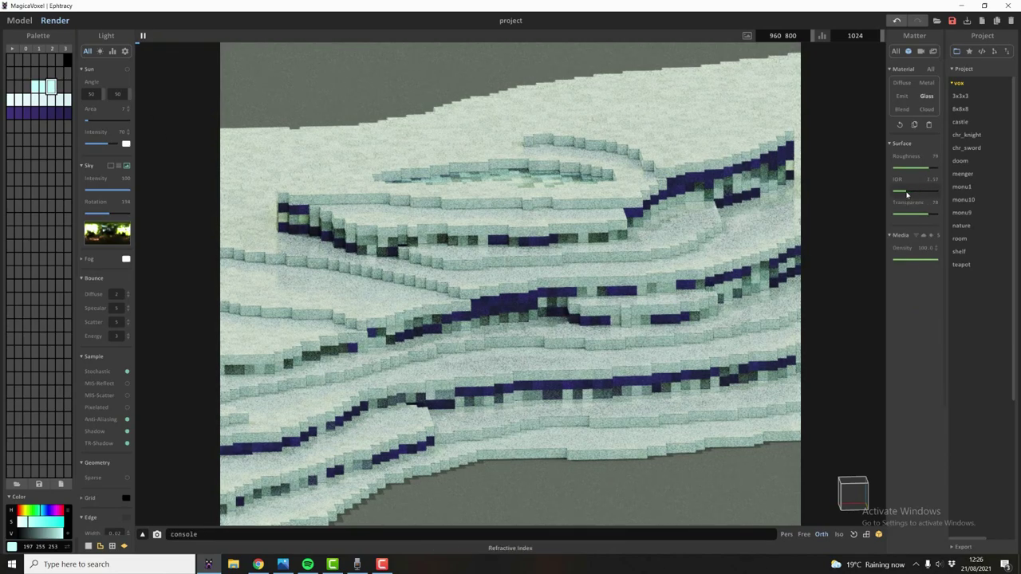
scroll(707, 234, "down", 5)
right_click_drag(707, 235, 494, 264)
scroll(607, 255, "up", 5)
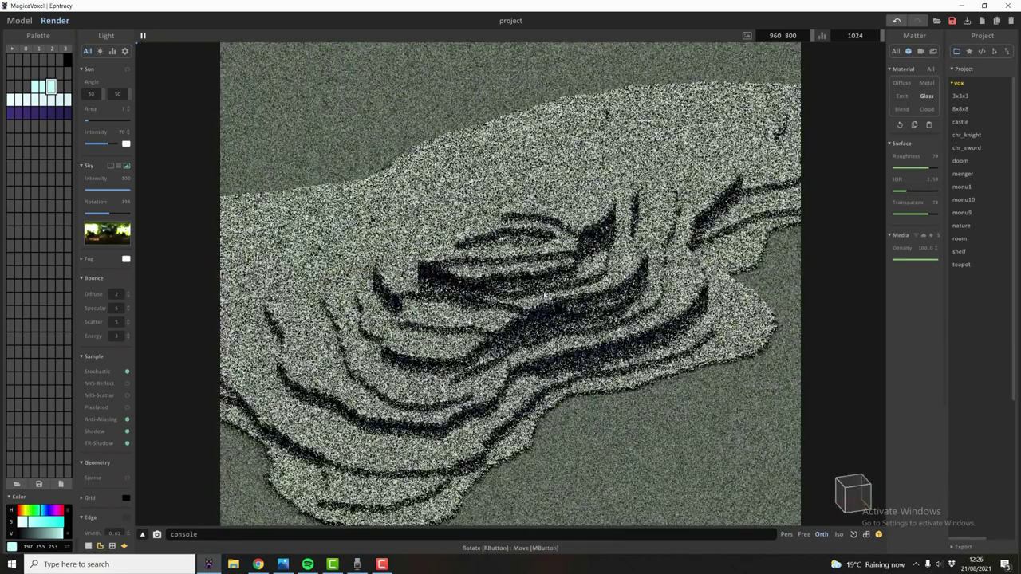
- Return to modelling, show the hill as a world object and fit its model size to the voxels
left_click(19, 20)
scroll(670, 344, "down", 5)
right_click_drag(669, 345, 661, 366)
key("Tab")
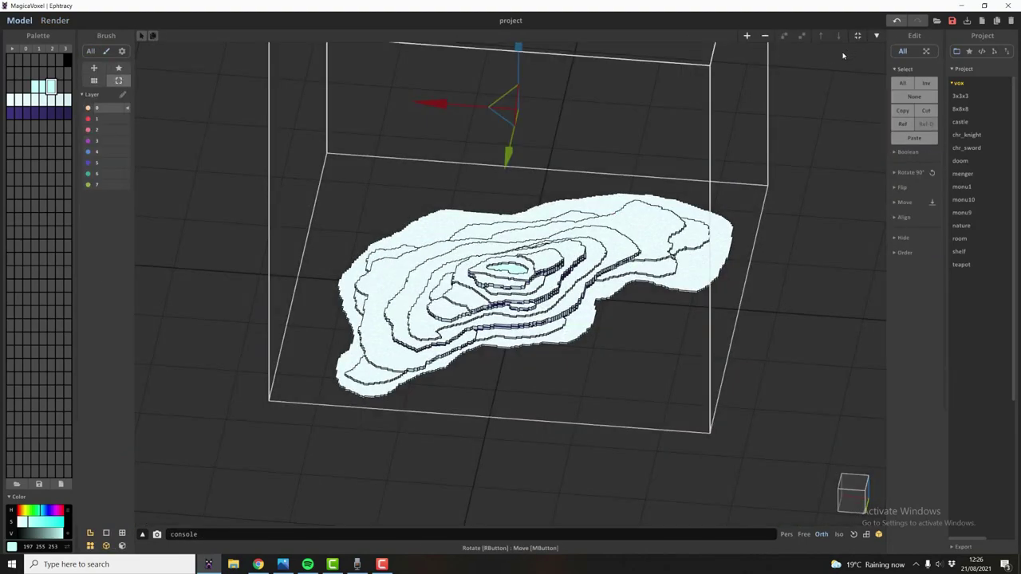
right_click_drag(559, 249, 595, 252)
left_click(860, 38)
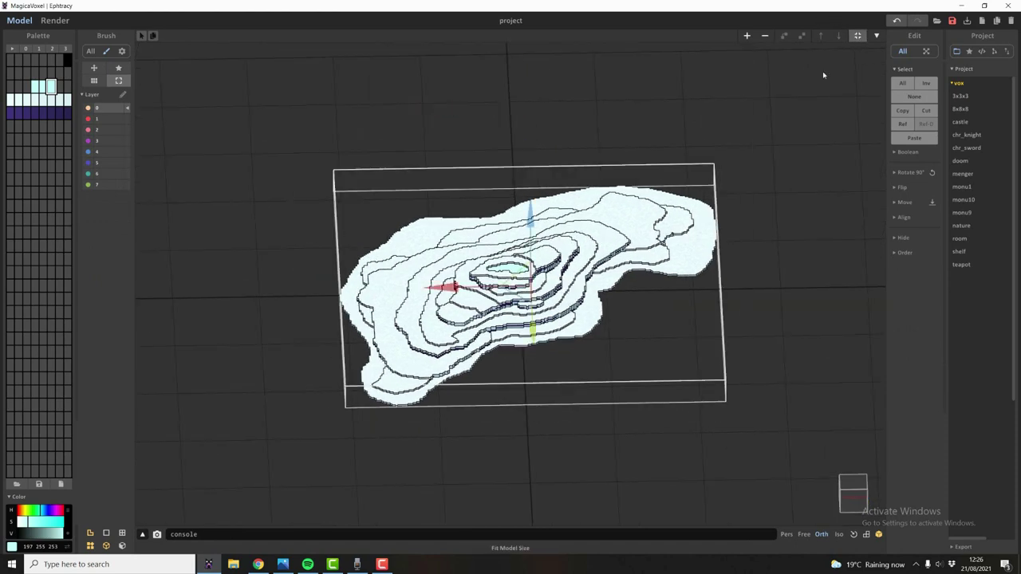
- Duplicate the hill beside the original and rotate the copy about the Z axis in two 90° turns
right_click_drag(517, 255, 518, 295)
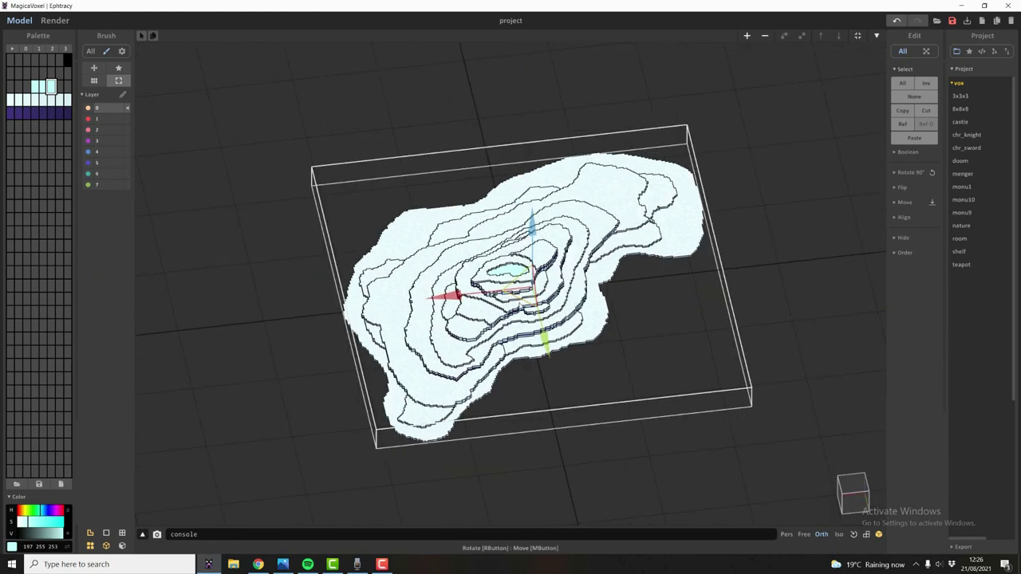
middle_click_drag(509, 286, 334, 202)
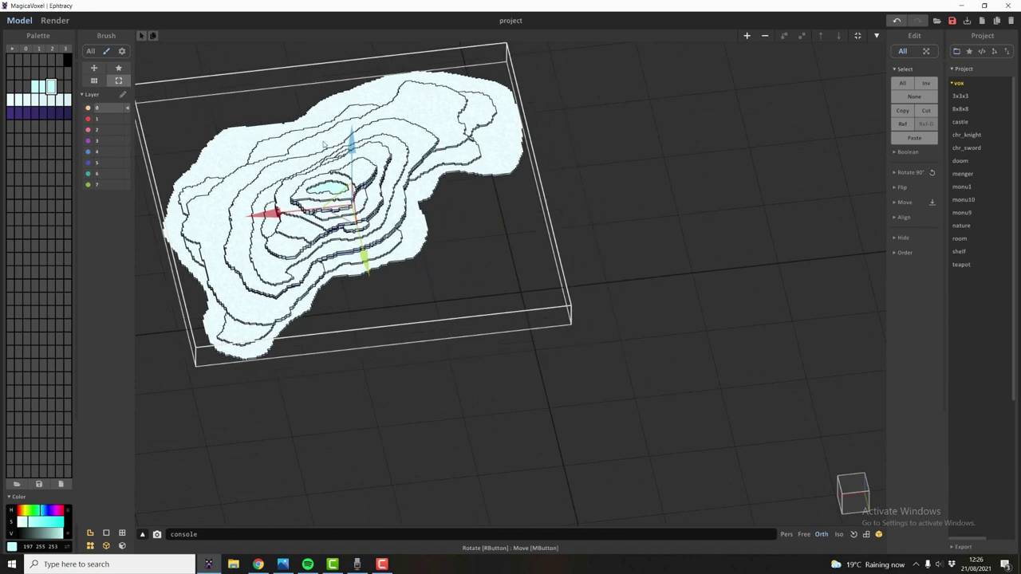
left_click_drag(342, 215, 523, 295, "shift")
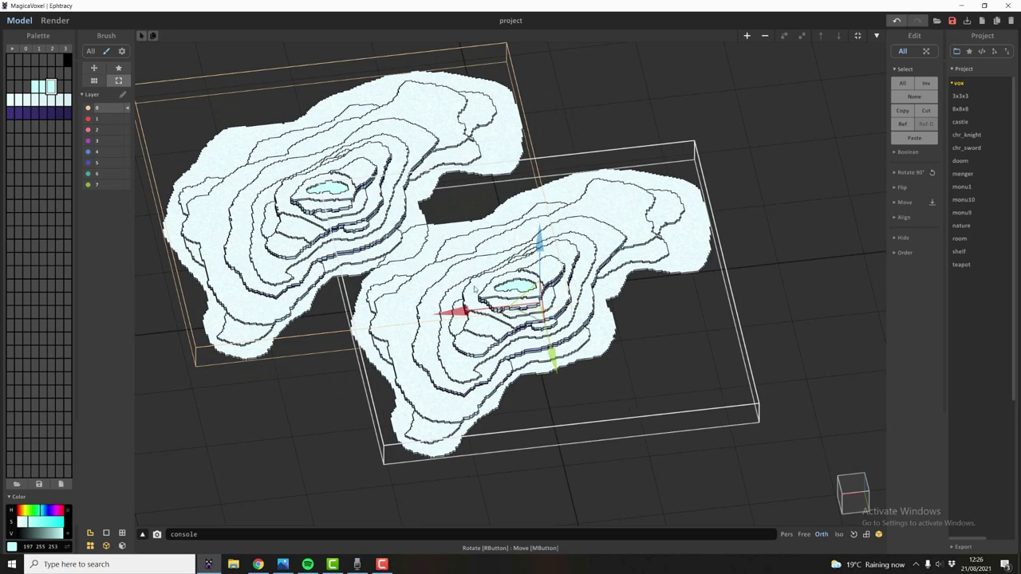
left_click(910, 173)
left_click(930, 188)
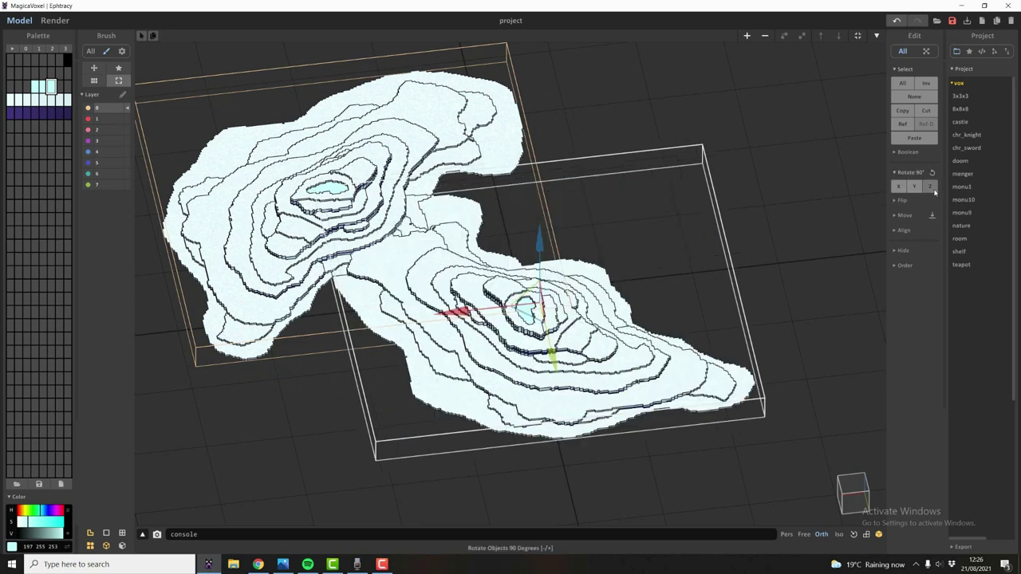
left_click(930, 188)
- Move the rotated copy so it joins the original hill's edge, and render both hills together
scroll(519, 349, "up", 2)
left_click_drag(530, 315, 586, 91)
left_click(55, 20)
middle_click_drag(543, 101, 639, 168)
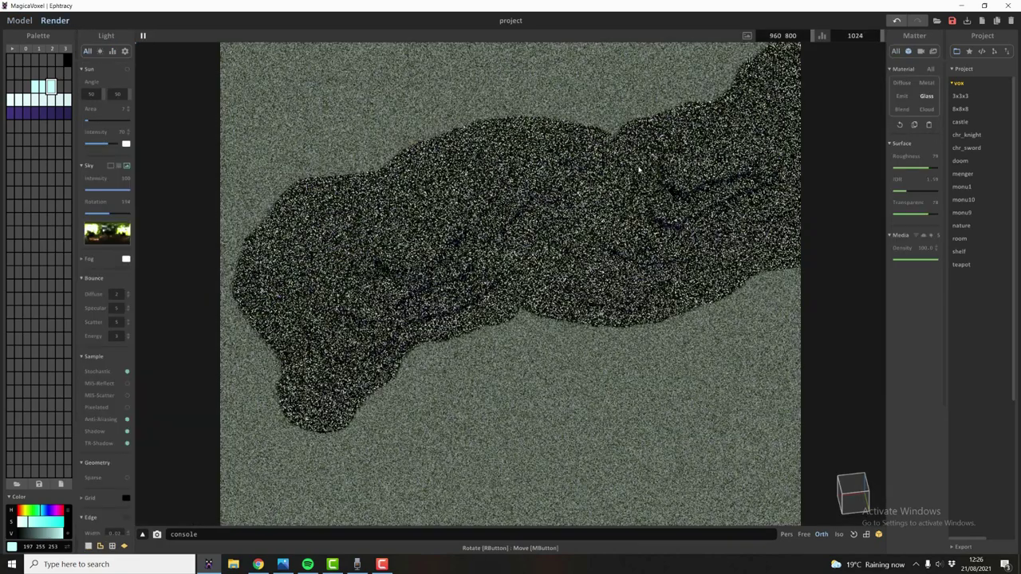
right_click_drag(639, 168, 656, 157)
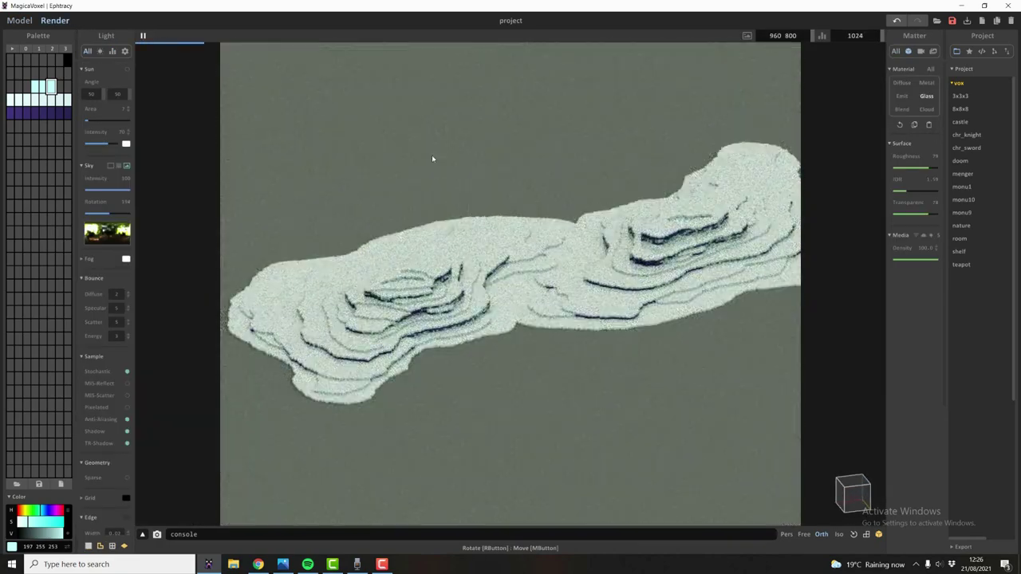
- Open the copied hill for voxel editing and scale it by 2 along Z
left_click(19, 20)
middle_click_drag(528, 203, 327, 214)
scroll(327, 213, "up", 3)
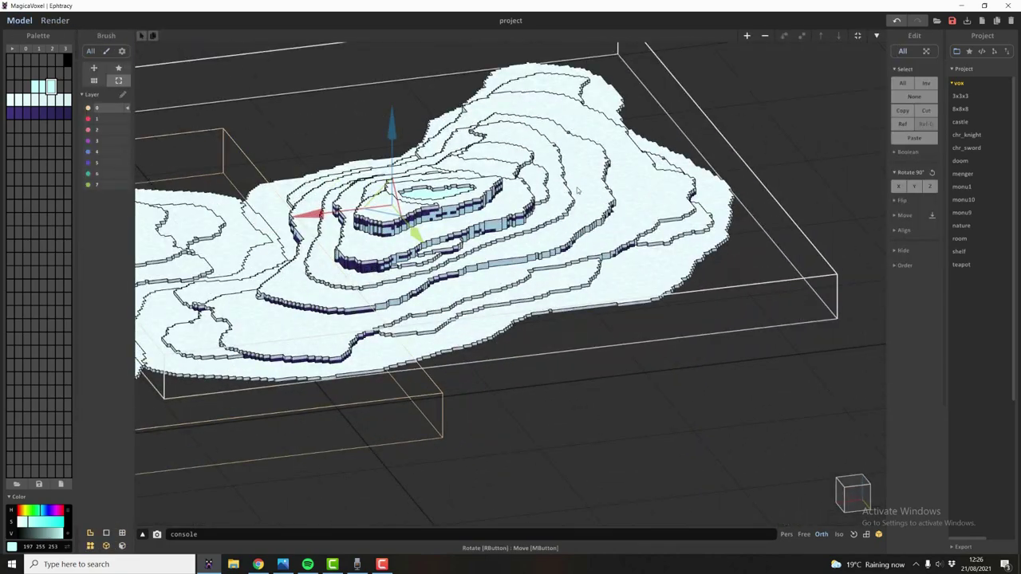
key("Tab")
scroll(557, 176, "up", 2)
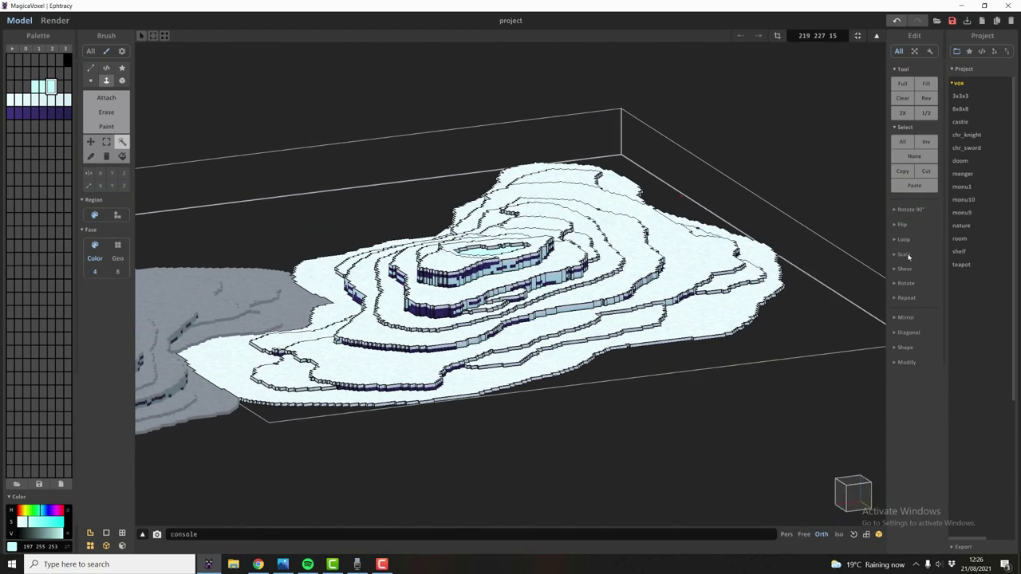
left_click(907, 254)
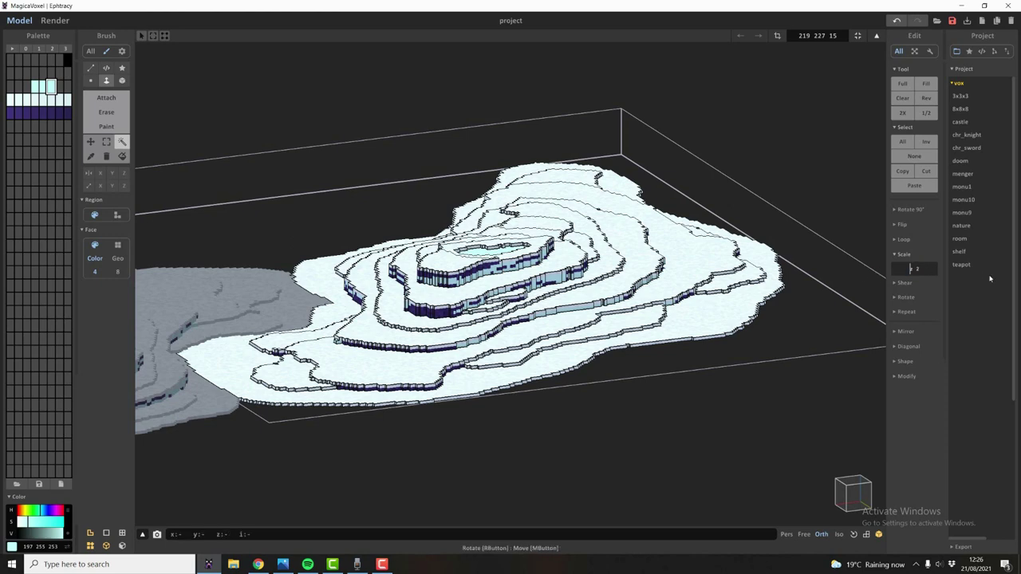
left_click(917, 269)
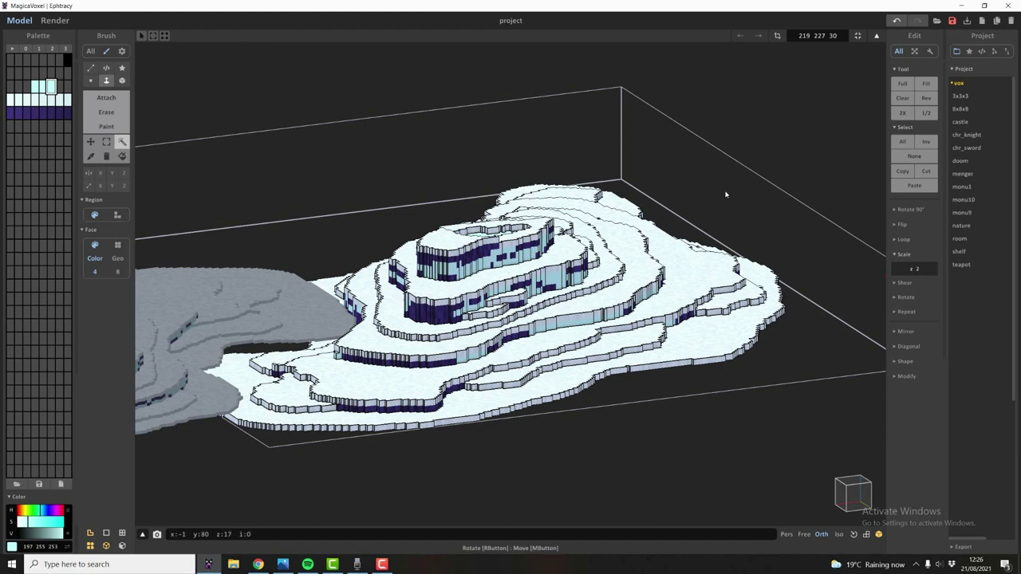
- Move the heightened hill onto the ground in the world view and reopen it for voxel editing
key("g")
key("Tab")
key("g")
key("Tab")
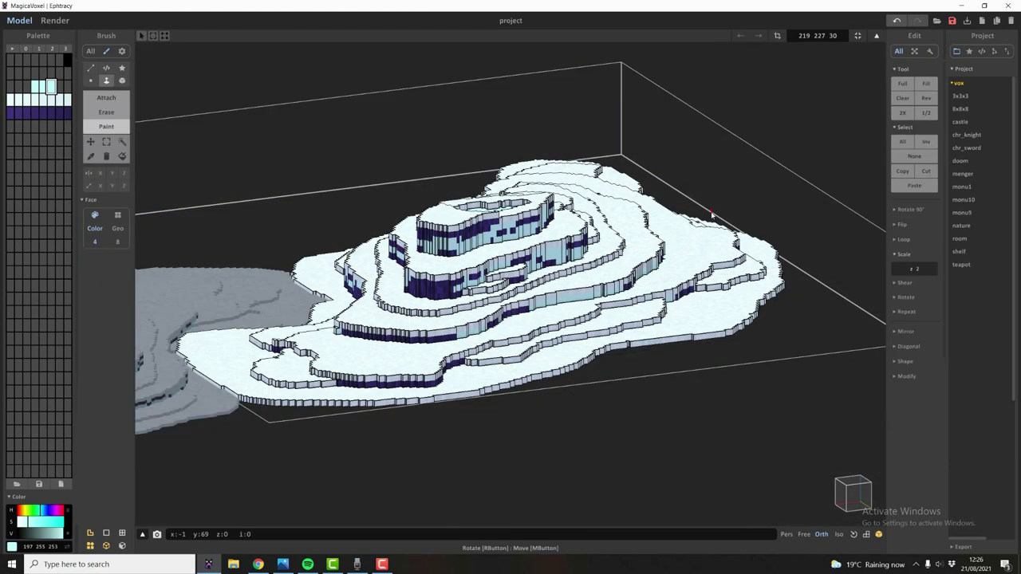
- Leave voxel editing of the heightened hill and return to the world view
key("Tab")
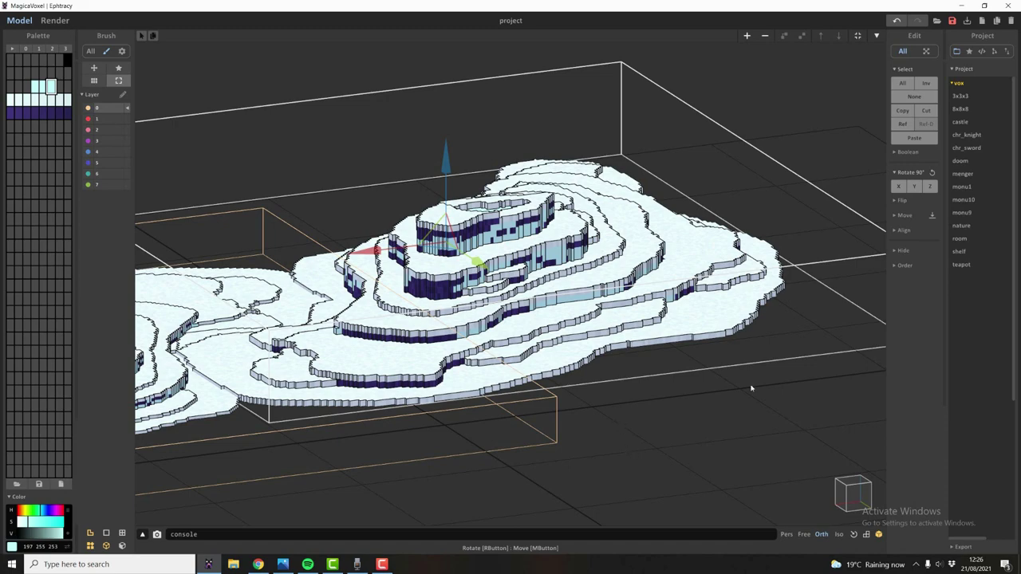
right_click_drag(473, 248, 503, 239)
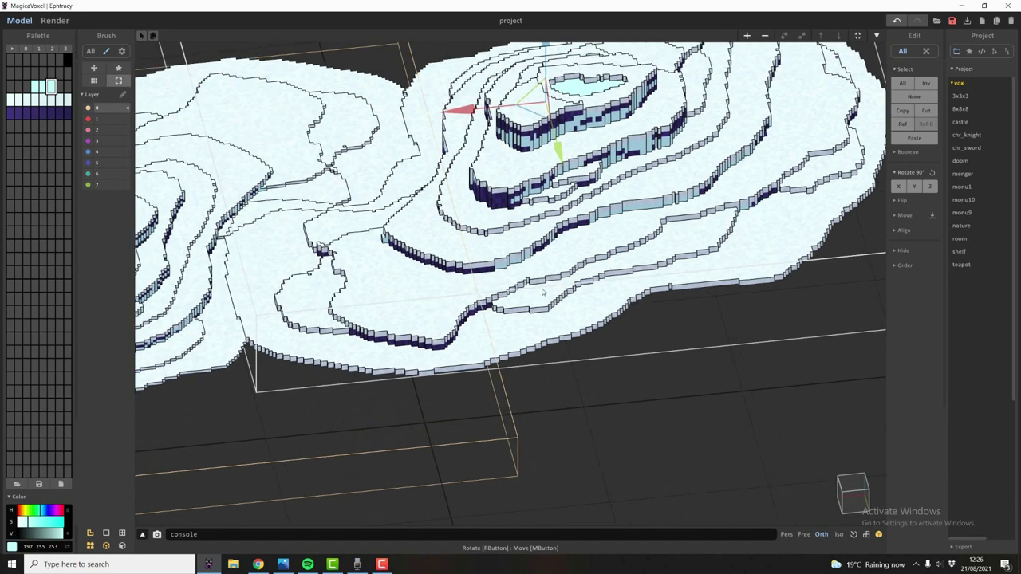
right_click_drag(559, 306, 562, 311)
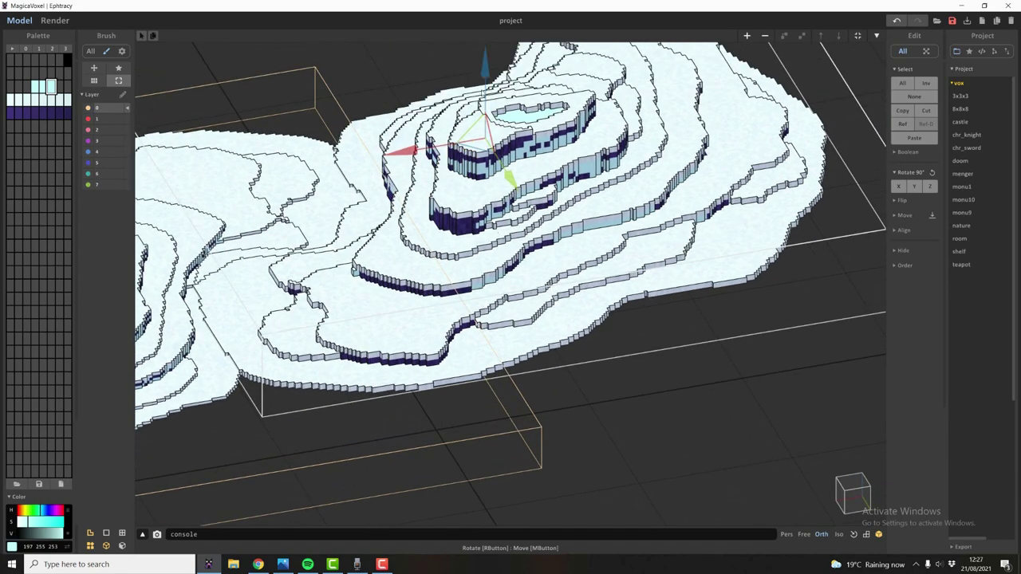
- Try lowering the taller hill along Z so that only its summit stays above ground, and render it
key("ctrl+d")
left_click(498, 129)
scroll(494, 145, "down", 3)
right_click_drag(492, 160, 498, 155)
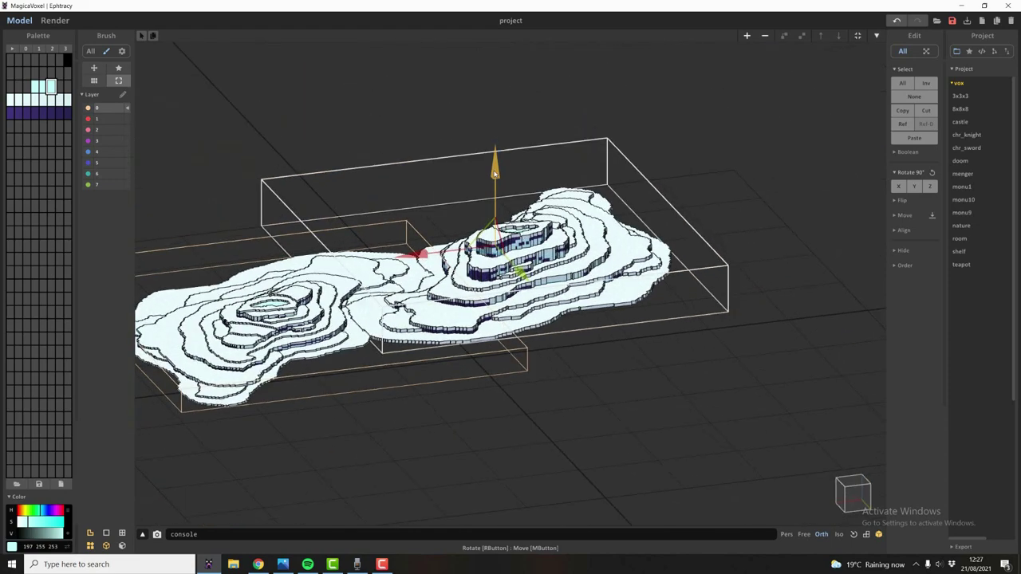
left_click_drag(498, 157, 499, 194)
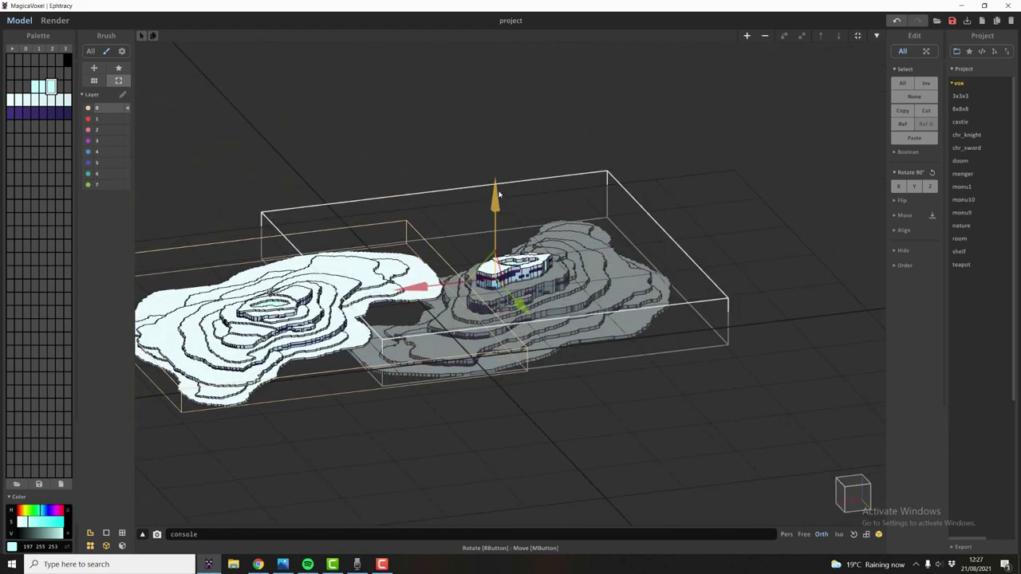
left_click(60, 20)
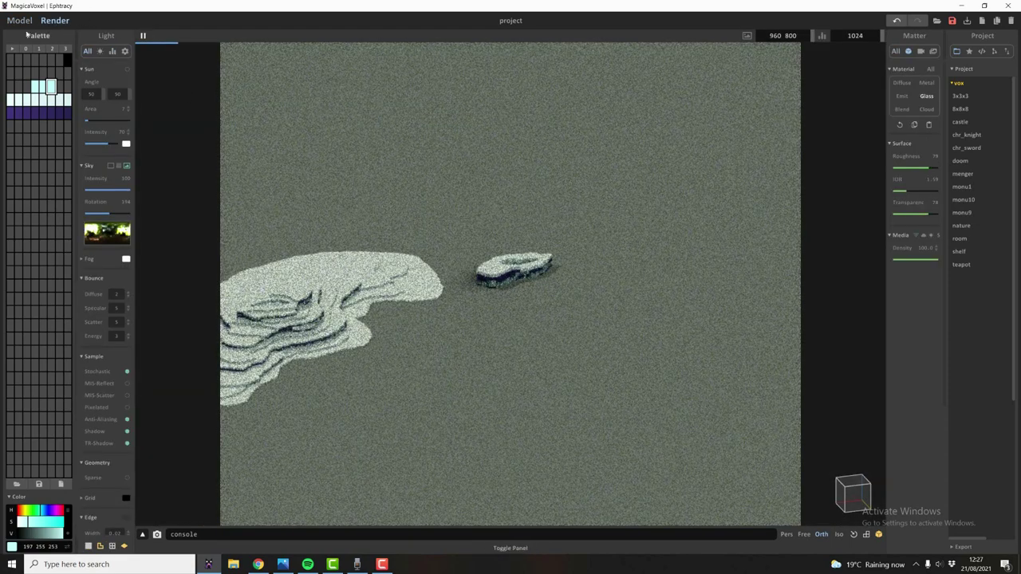
left_click(19, 20)
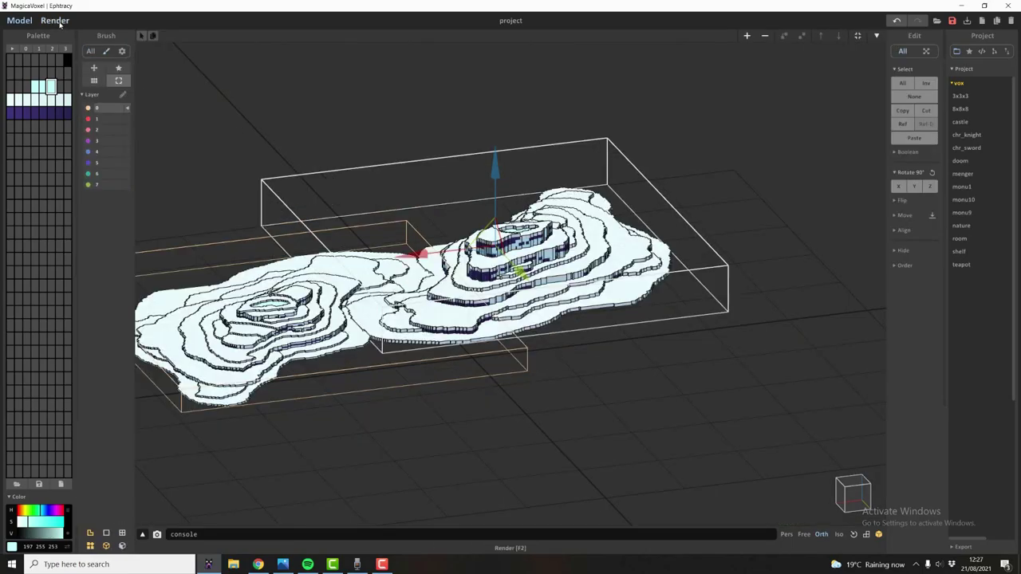
- Move the taller hill behind the original so that their edges meet, and check both hills in a render
left_click(58, 21)
left_click(19, 20)
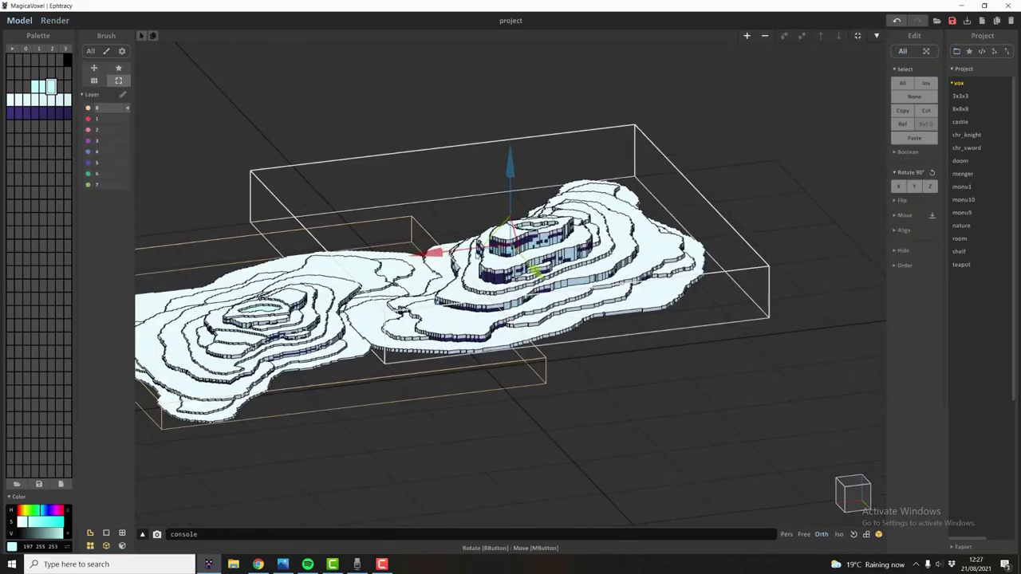
scroll(478, 251, "up", 1)
right_click_drag(545, 243, 556, 277)
left_click_drag(555, 278, 386, 163)
left_click_drag(366, 107, 386, 81)
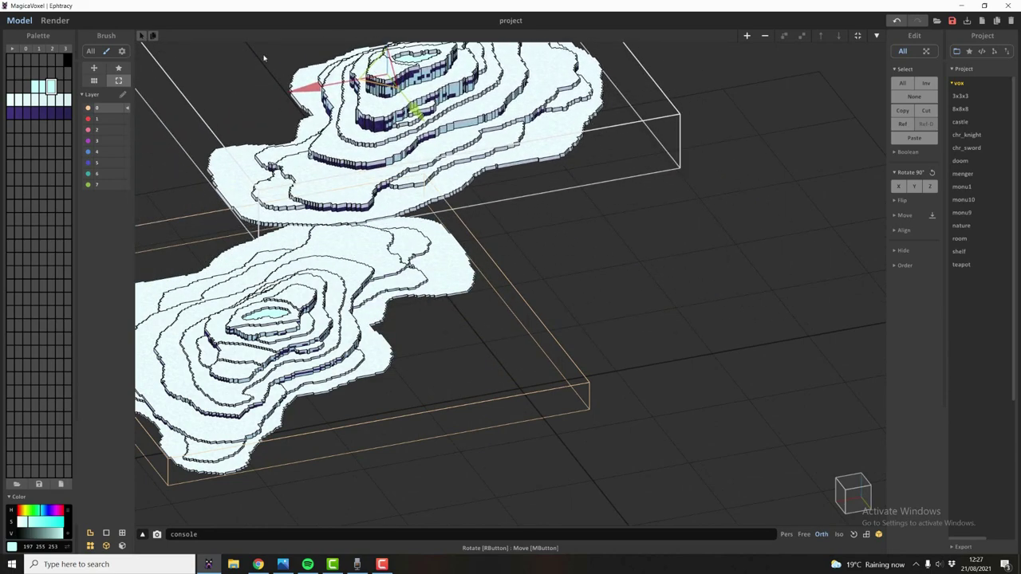
left_click(55, 20)
right_click_drag(443, 227, 614, 292)
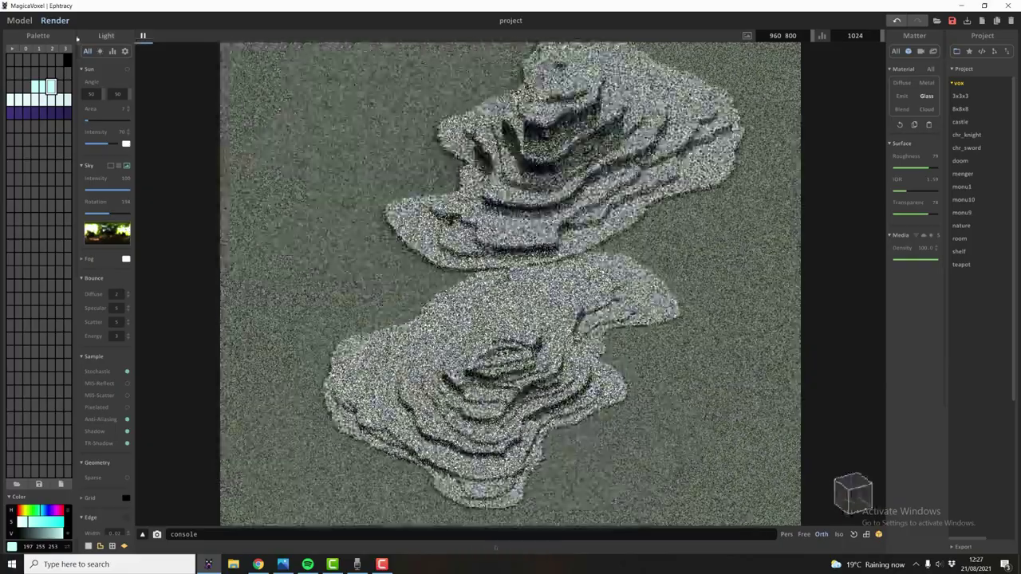
left_click(19, 20)
- Duplicate the hills repeatedly across the ground into a wide snowy landscape, and try the Sparse geometry option in the render
scroll(447, 239, "down", 3)
right_click_drag(502, 243, 486, 284)
right_click_drag(573, 229, 601, 222)
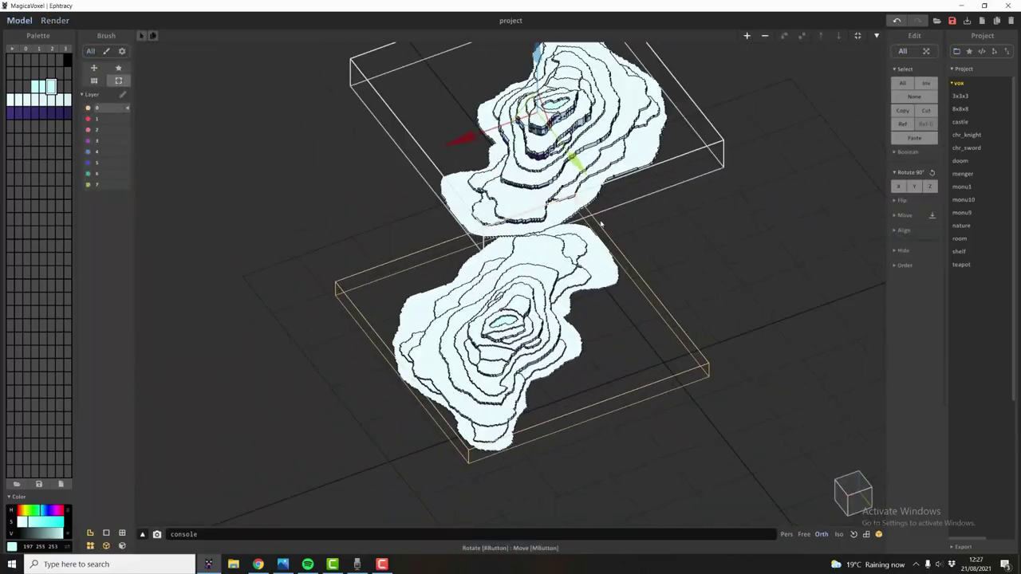
left_click_drag(534, 134, 417, 91, "ctrl")
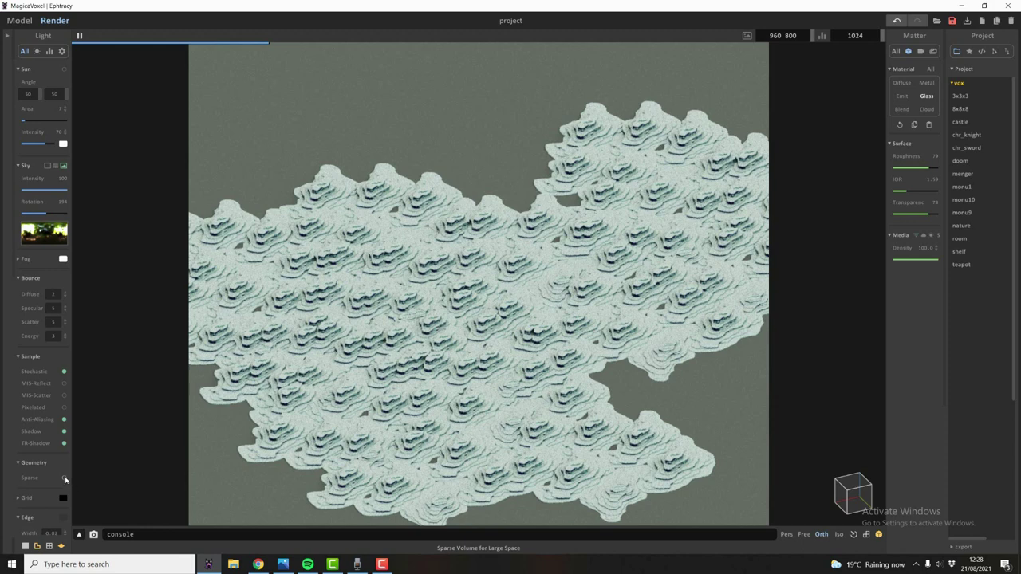
left_click(64, 478)
key("ctrl+z")
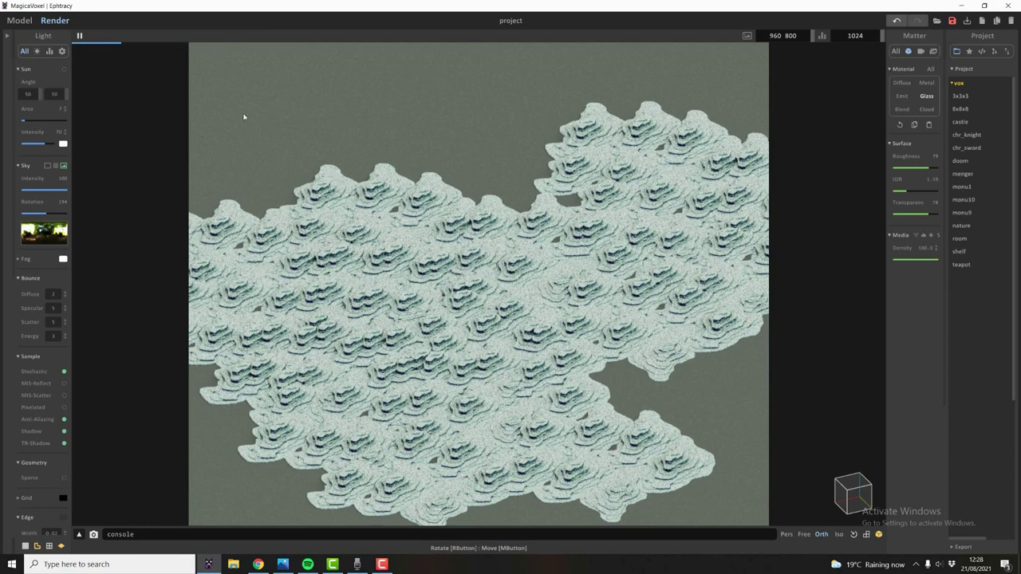
- Switch the render to the perspective camera and frame the hills from a low angle
right_click_drag(562, 342, 479, 316)
scroll(480, 315, "down", 5)
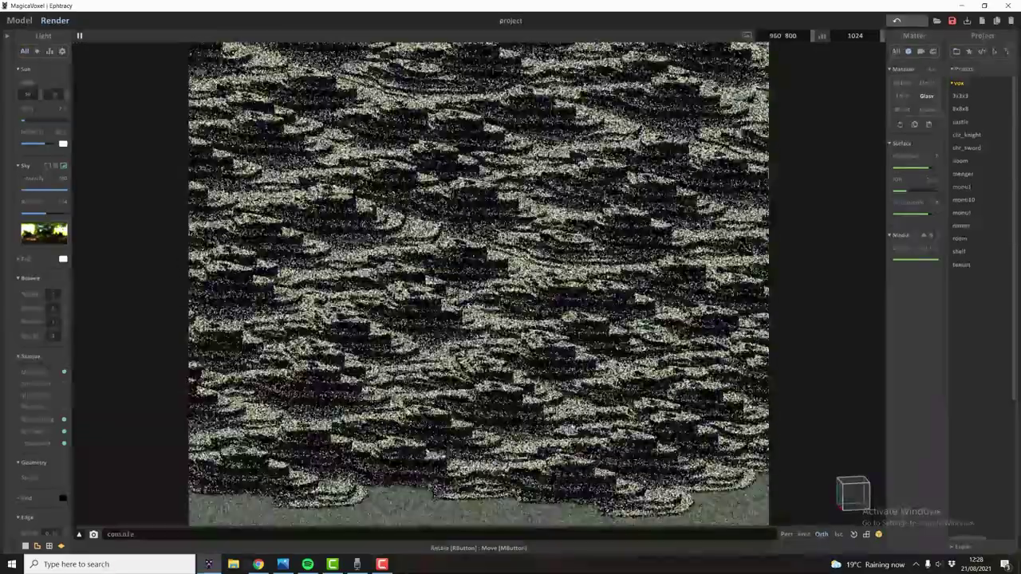
middle_click_drag(478, 315, 478, 399)
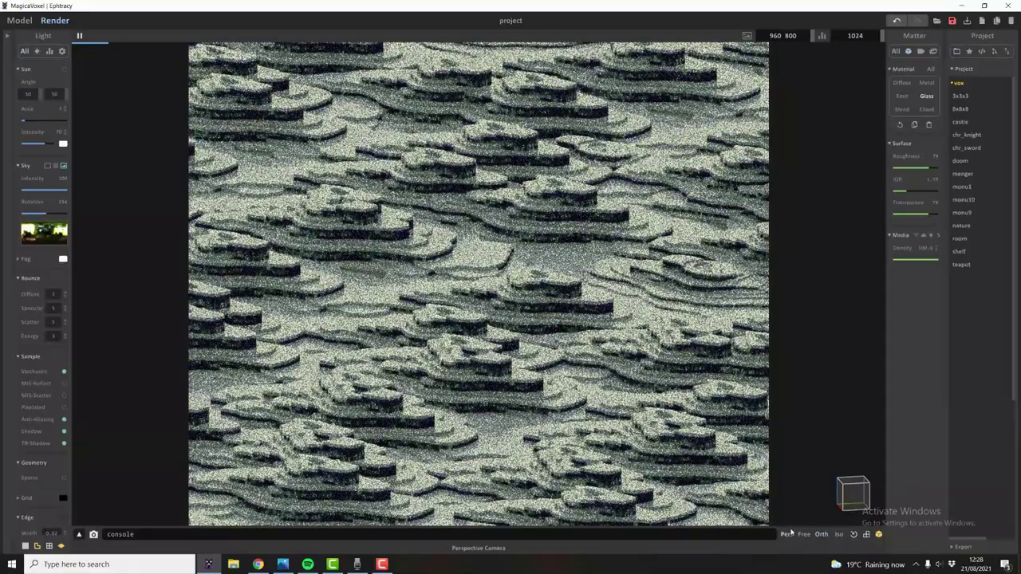
left_click(787, 534)
right_click_drag(511, 303, 530, 341)
middle_click_drag(531, 342, 523, 252)
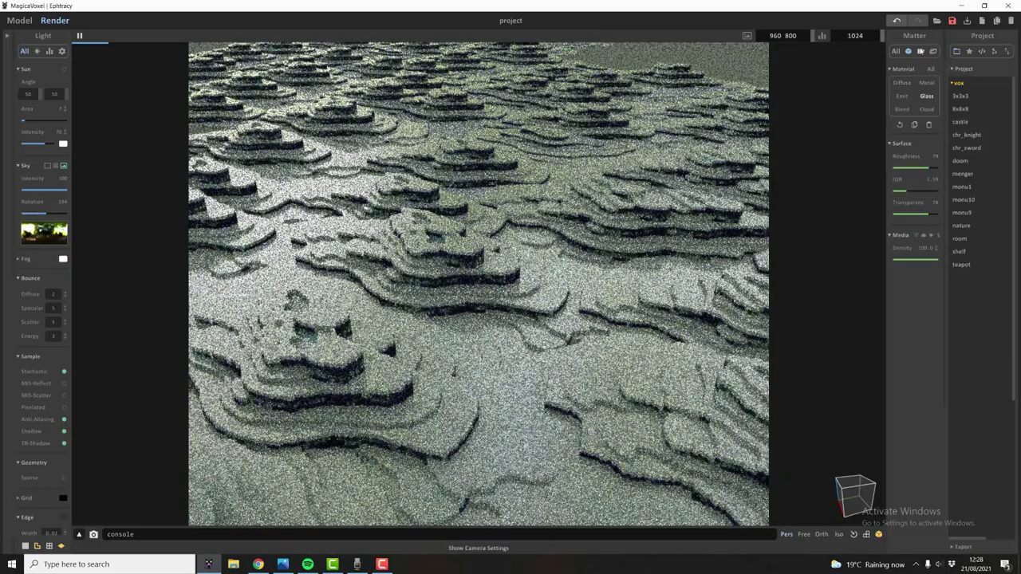
- Set the camera's lens field of view to 15 and focus the depth of field on a hill near the foreground
left_click(921, 51)
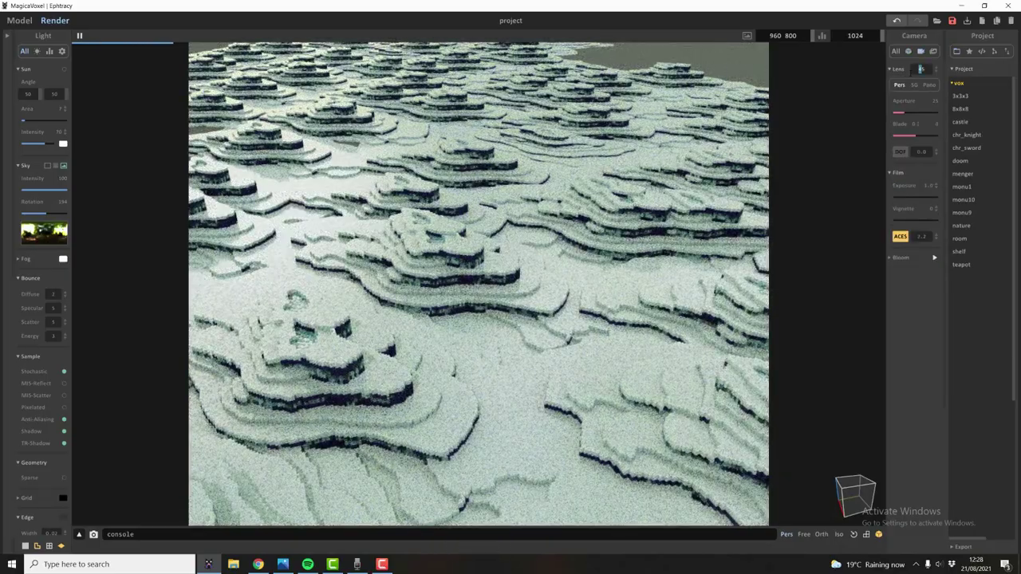
type("1")
key("Return")
scroll(549, 209, "down", 5)
right_click_drag(549, 209, 597, 196)
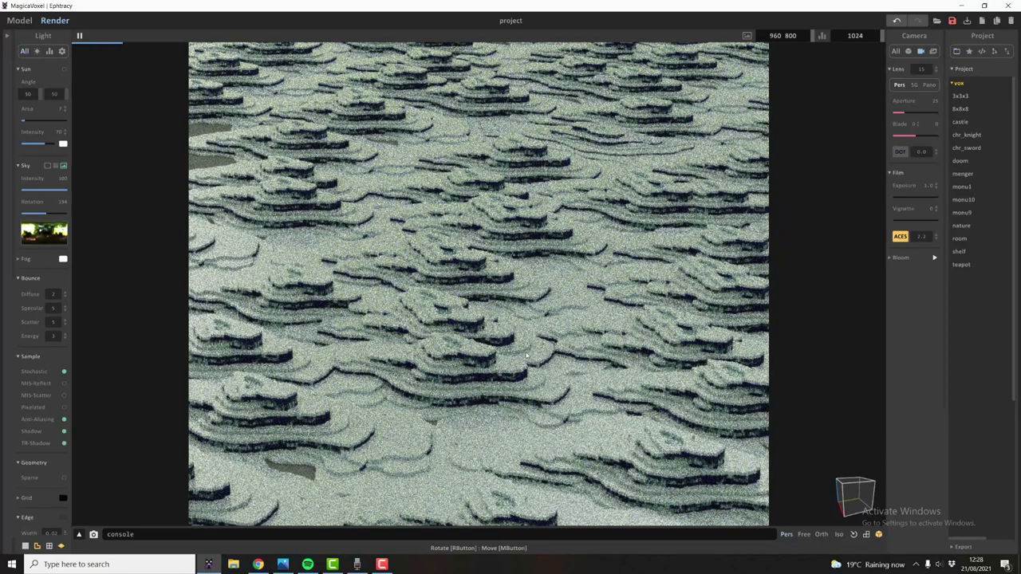
right_click_drag(527, 356, 540, 351)
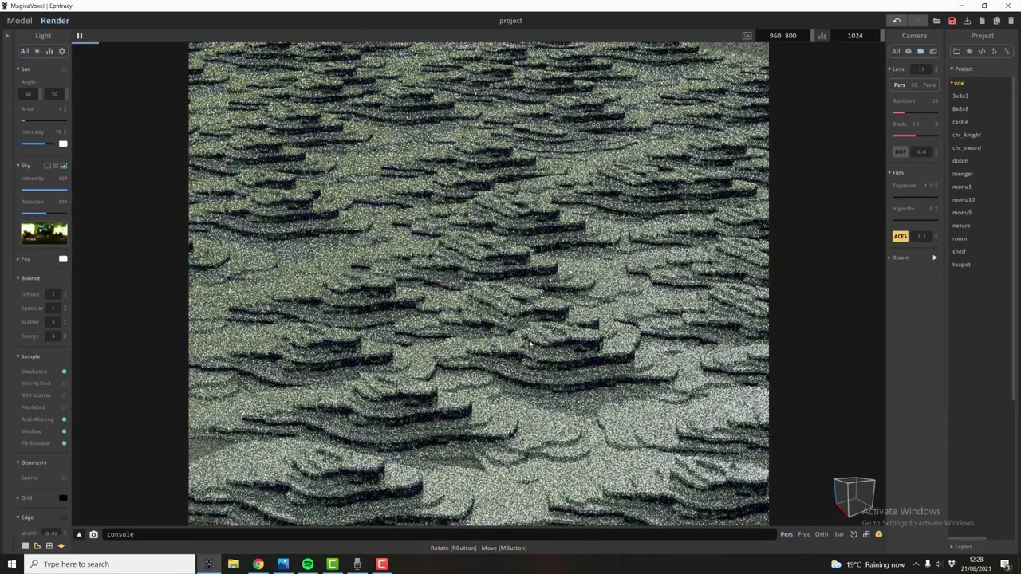
left_click(536, 346)
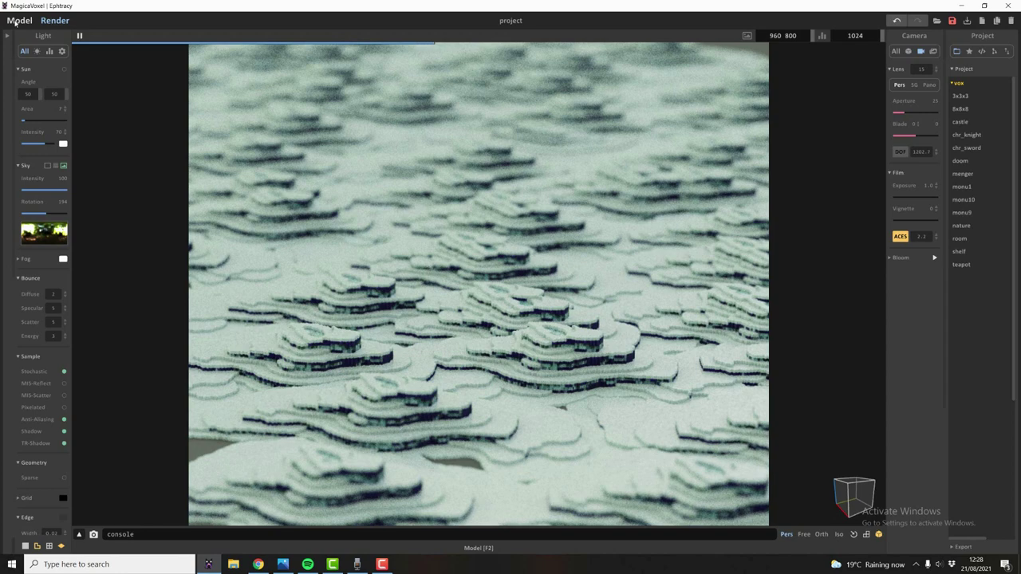
key("alt+Tab")
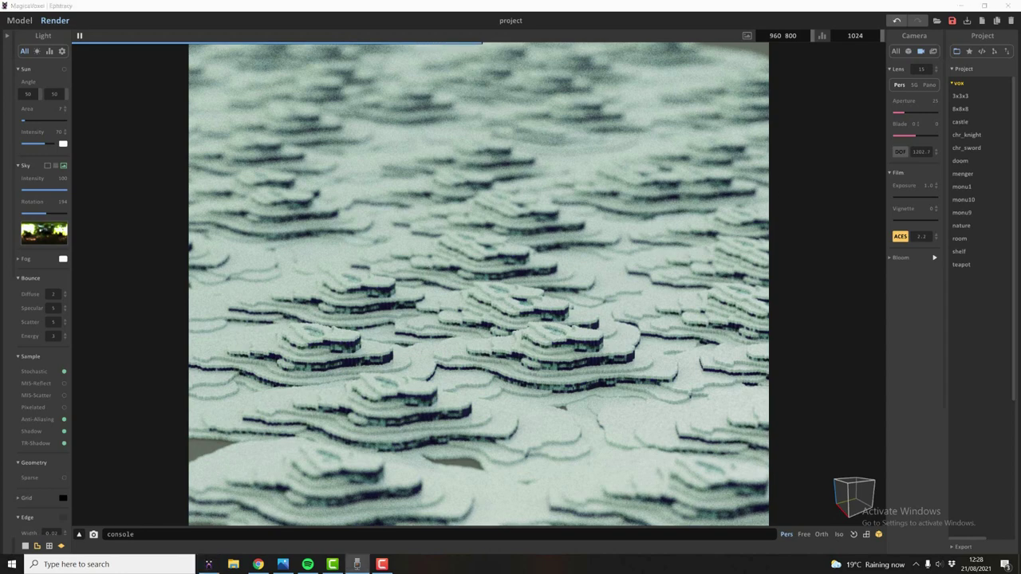